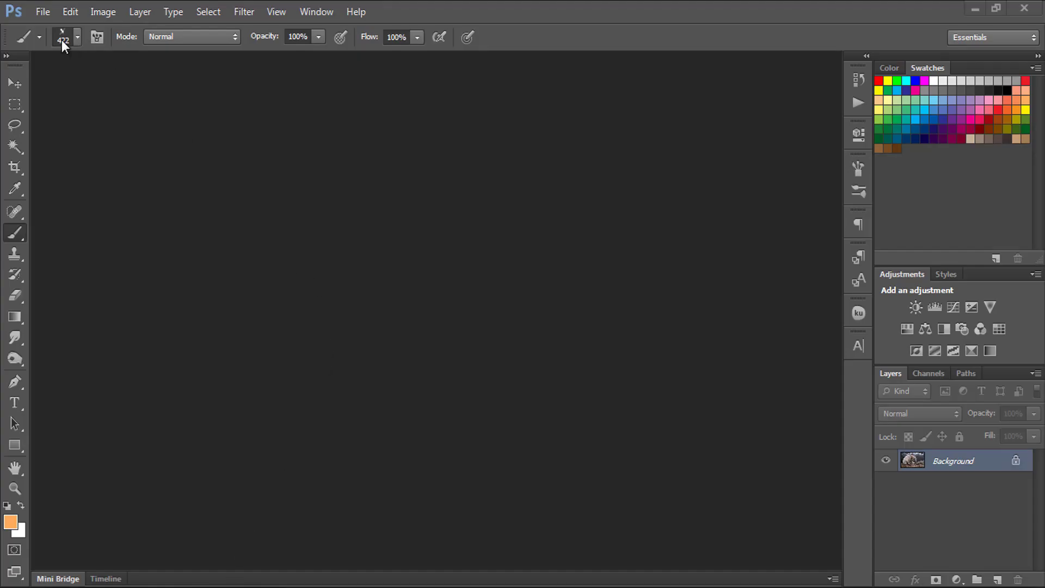
# Open the New document dialog from the File menu.
pyautogui.click(37, 12)
pyautogui.click(42, 26)
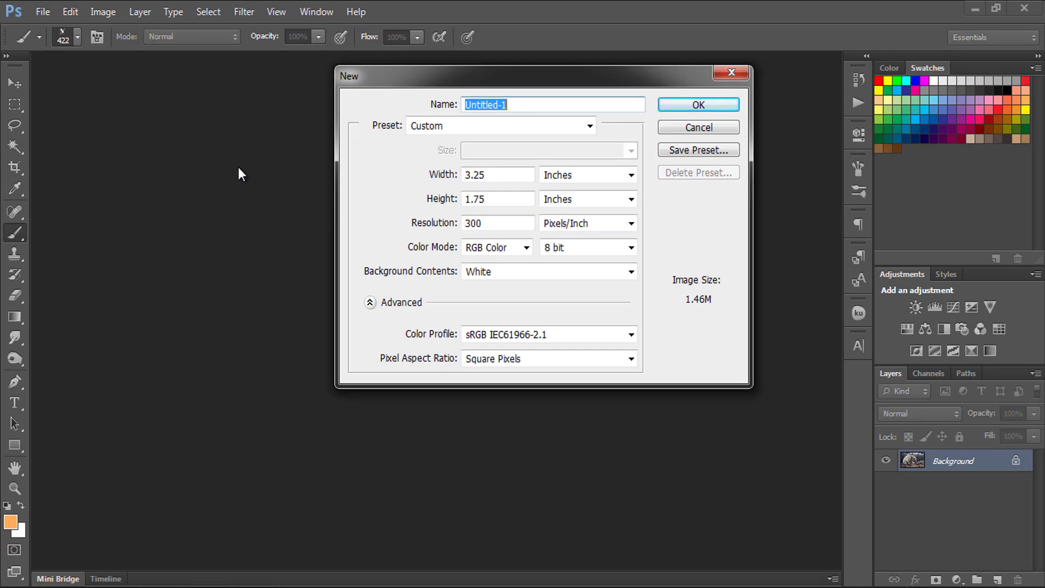
# Switch the width units to pixels and set the size to 1920 × 1280, correcting the mistyped digits.
pyautogui.click(571, 174)
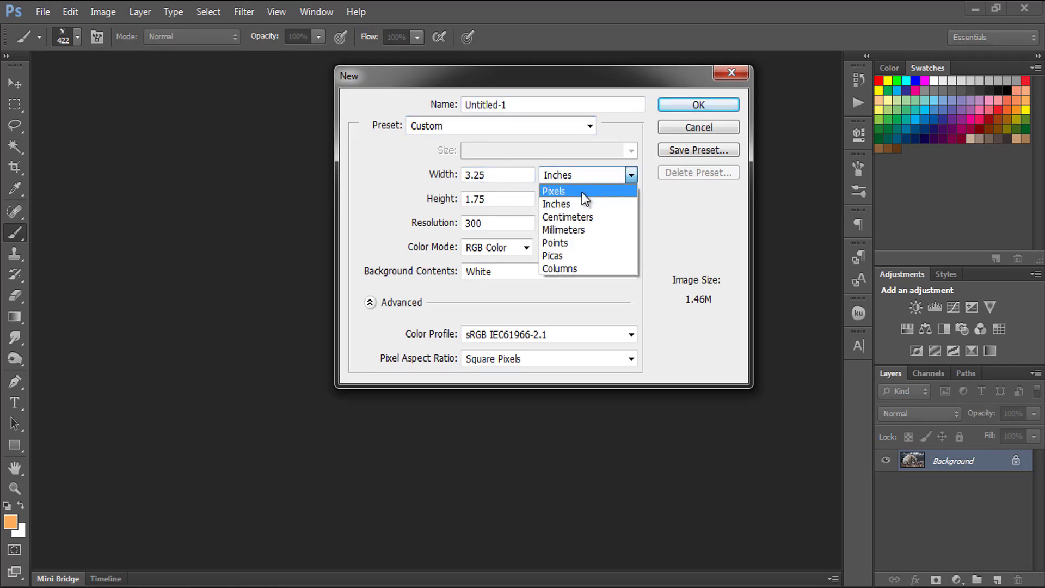
pyautogui.click(560, 187)
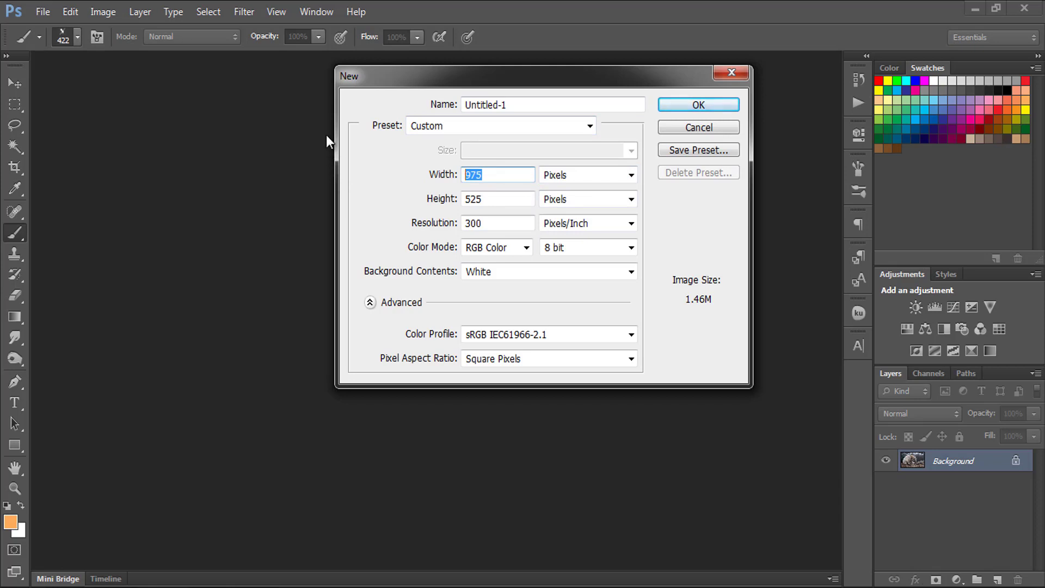
pyautogui.write('198')
pyautogui.write('0')
pyautogui.press('Tab')
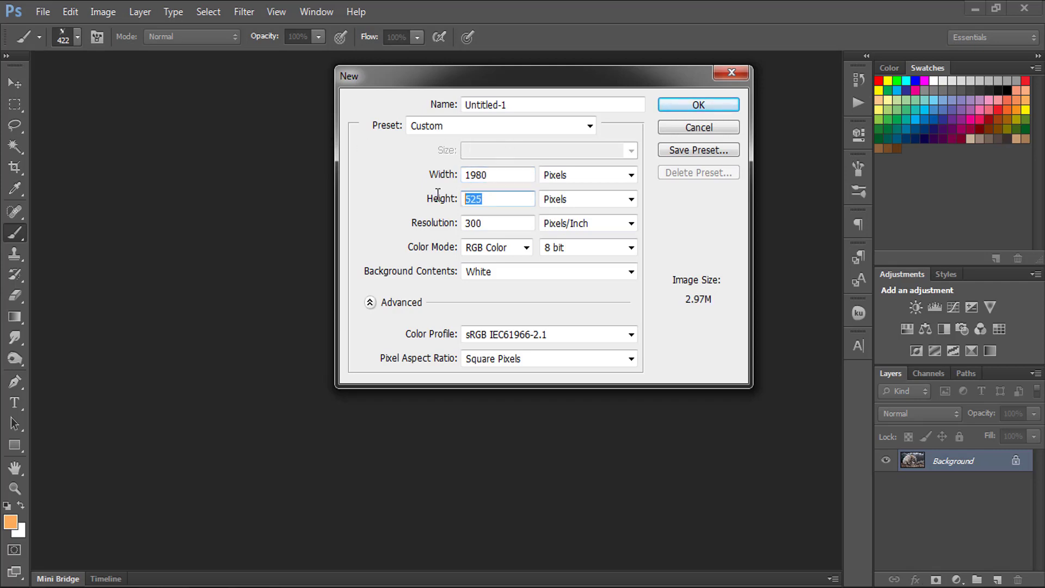
pyautogui.write('1')
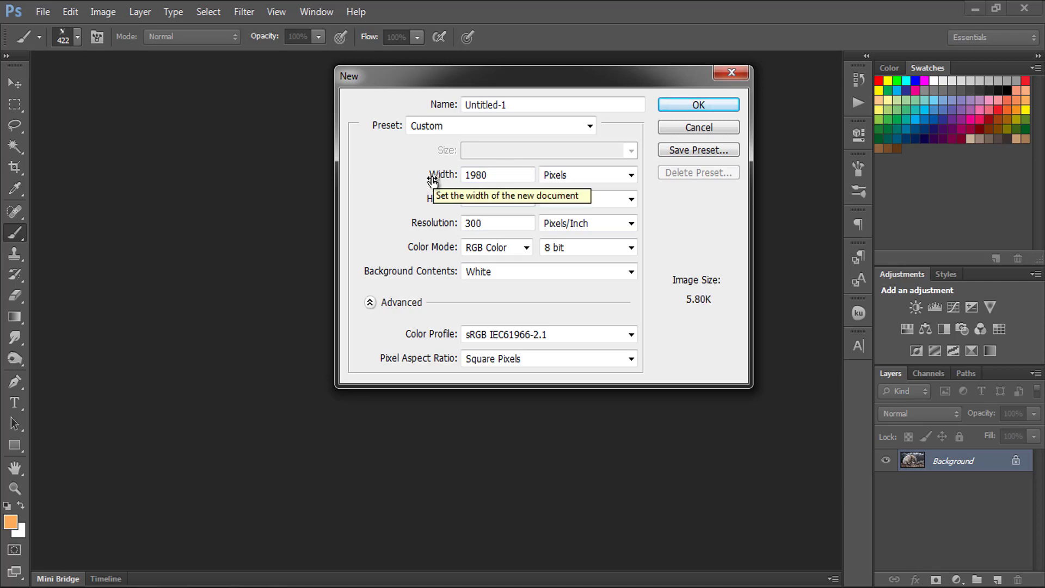
pyautogui.write('2')
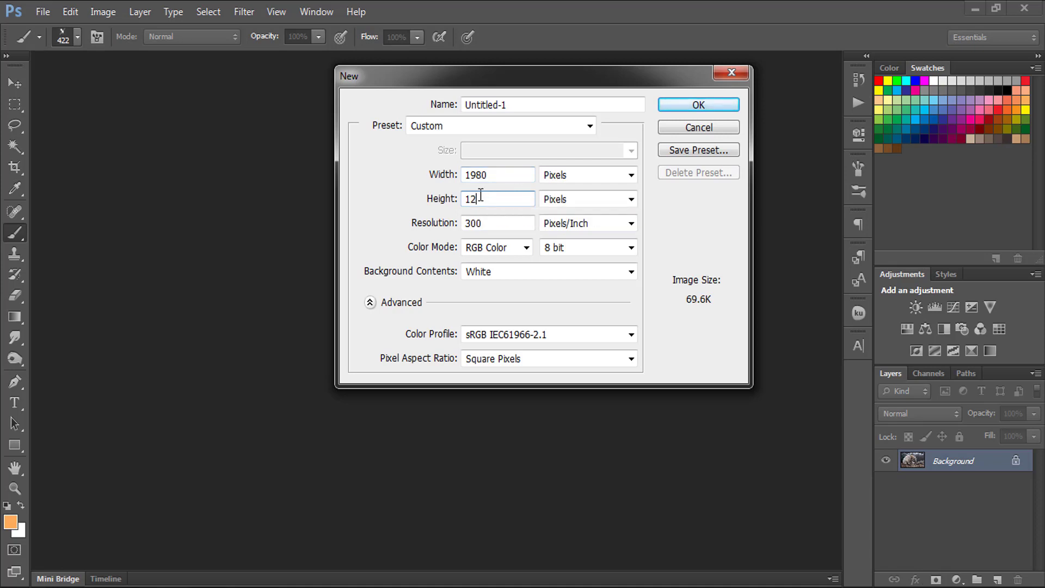
pyautogui.write('800')
pyautogui.press('BackSpace')
pyautogui.press('BackSpace')
pyautogui.write('0')
pyautogui.moveTo(490, 179); pyautogui.dragTo(467, 183)
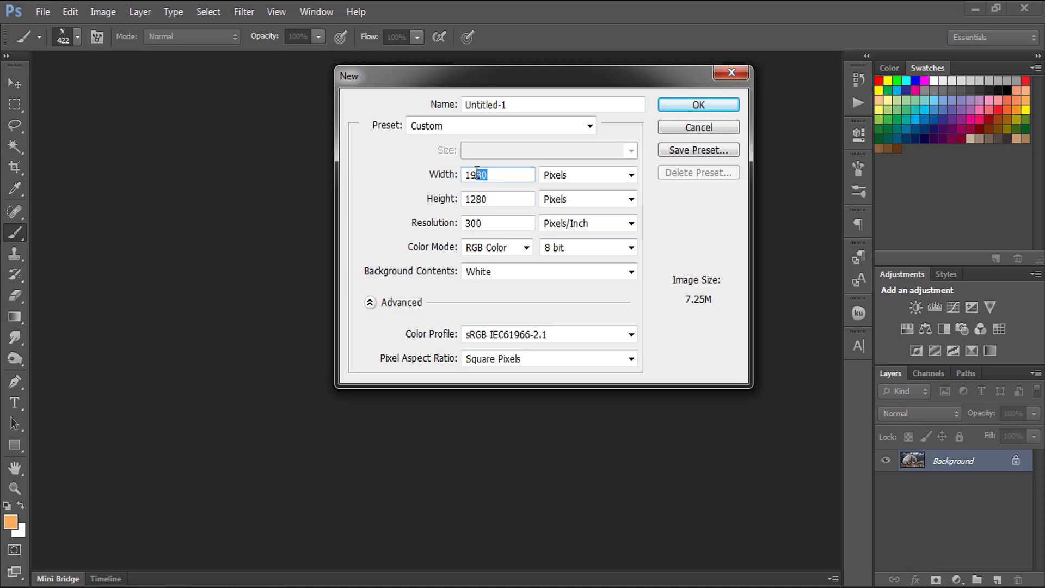
pyautogui.write('20')
# Create the Untitled-1 document and dock its window as a tab beside the stock photos.
pyautogui.click(698, 108)
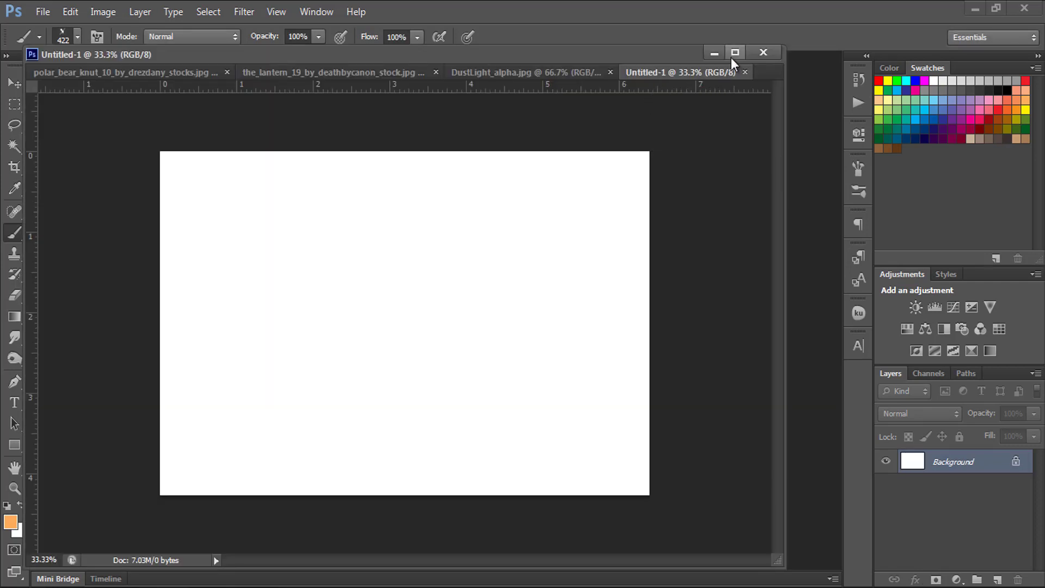
pyautogui.click(732, 55)
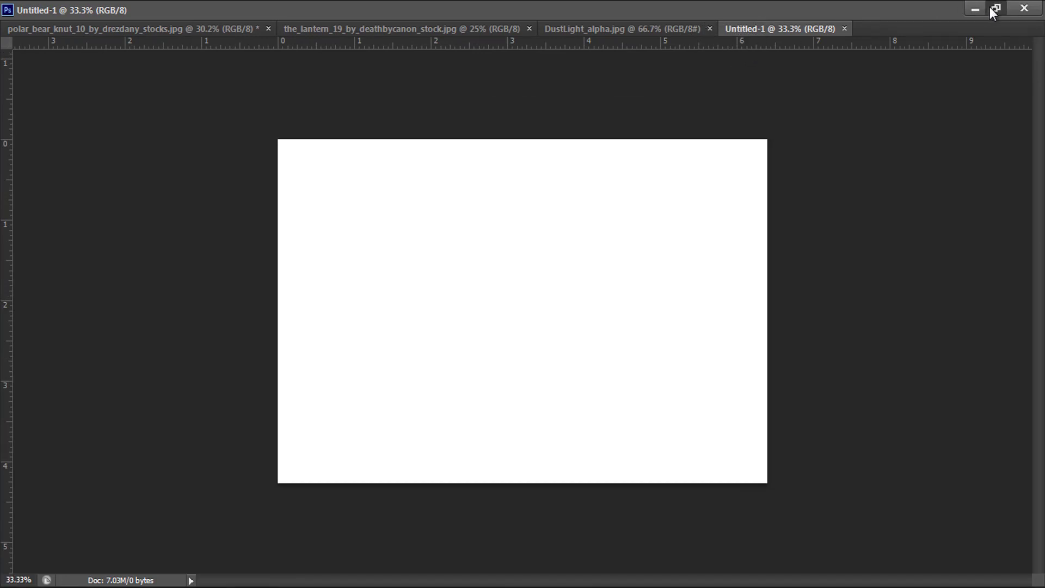
pyautogui.click(993, 9)
pyautogui.moveTo(657, 54); pyautogui.dragTo(709, 61)
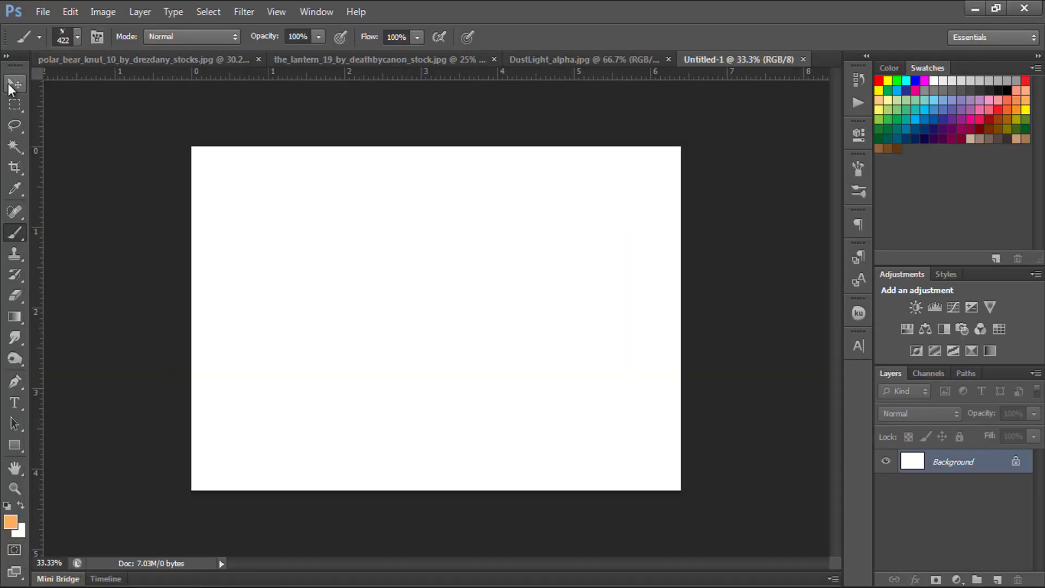
pyautogui.click(11, 84)
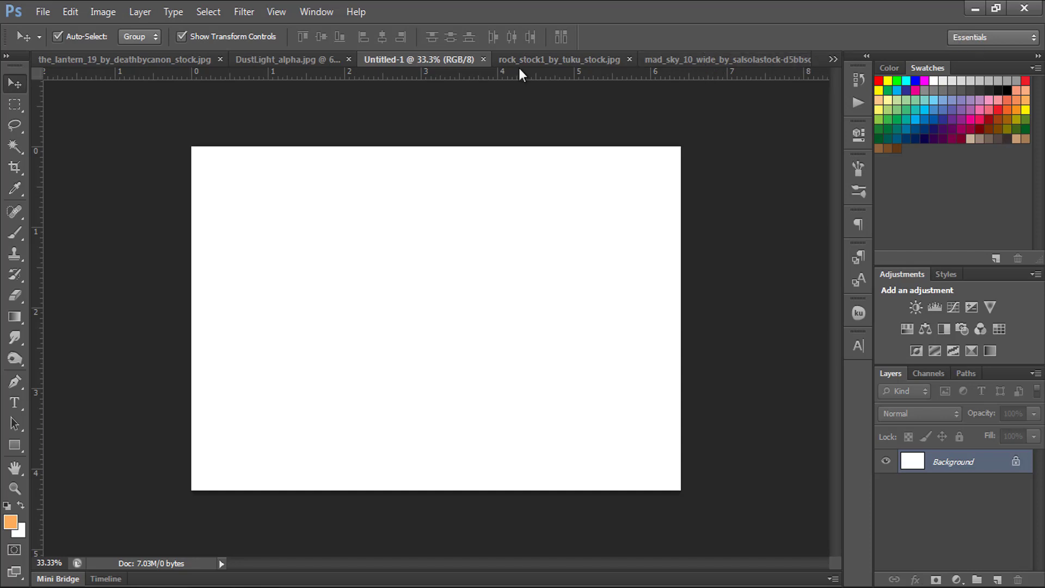
# Drag the rock_stock1 landscape photo into Untitled-1 as a new layer.
pyautogui.click(531, 61)
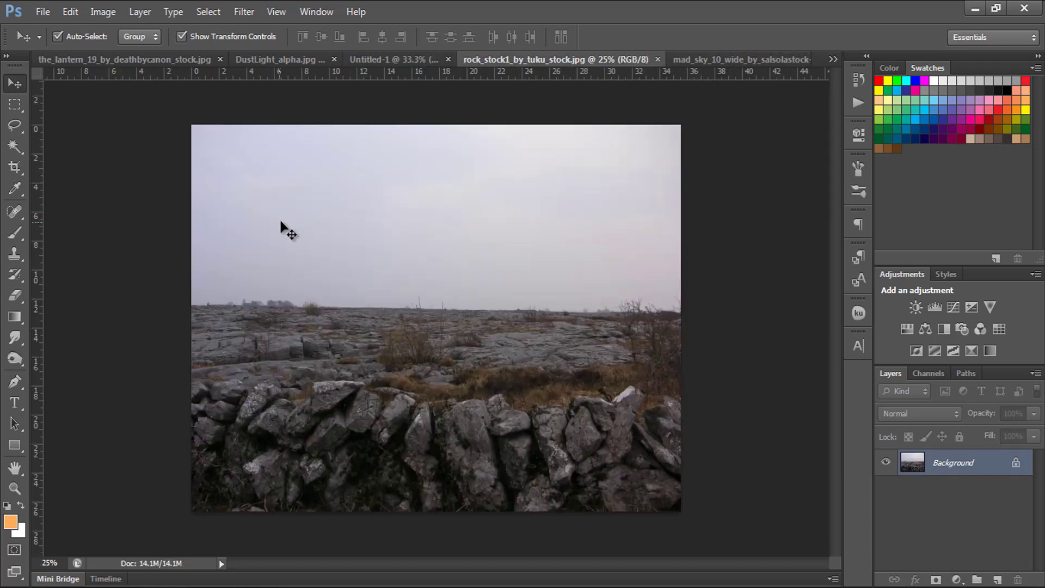
pyautogui.moveTo(743, 247)
pyautogui.mouseDown()
pyautogui.moveTo(490, 167)
pyautogui.moveTo(430, 60)
pyautogui.moveTo(447, 262)
pyautogui.mouseUp()
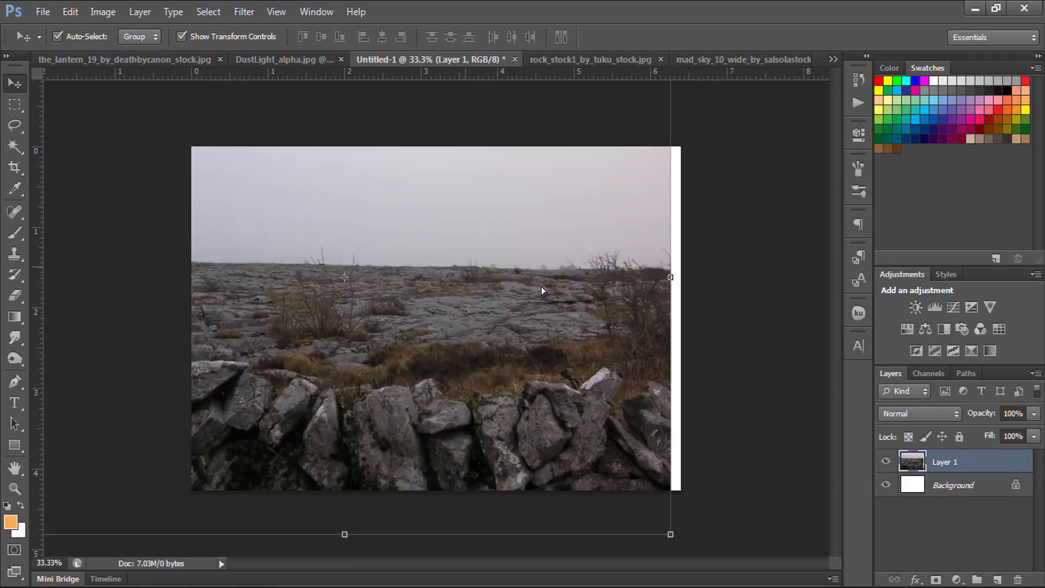
pyautogui.moveTo(540, 286); pyautogui.dragTo(554, 298)
pyautogui.hotkey('ctrl', '0')
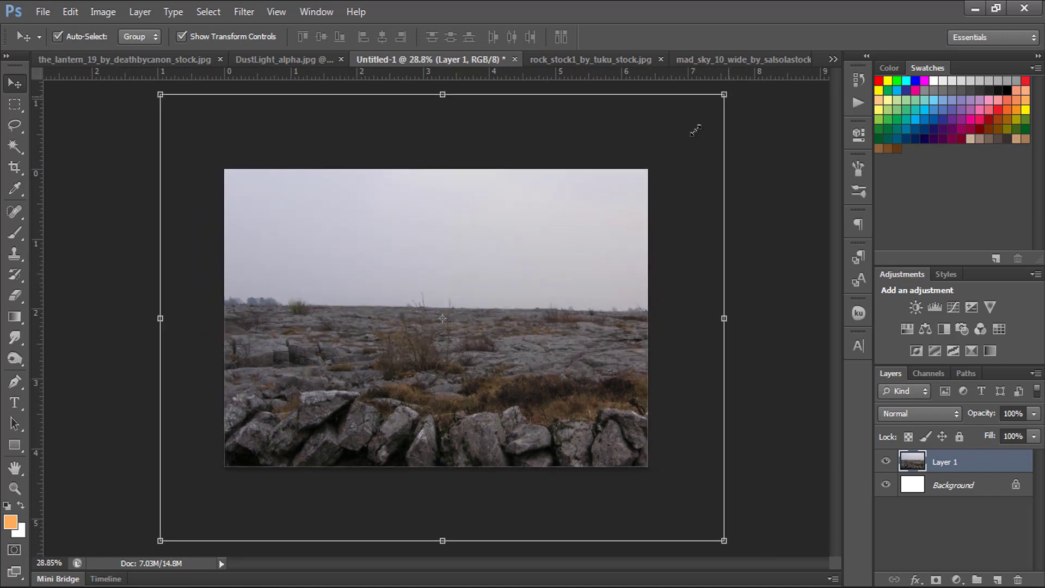
# Scale and reposition the rock layer to fill the canvas width, then apply the transform.
pyautogui.moveTo(695, 131); pyautogui.dragTo(676, 158)
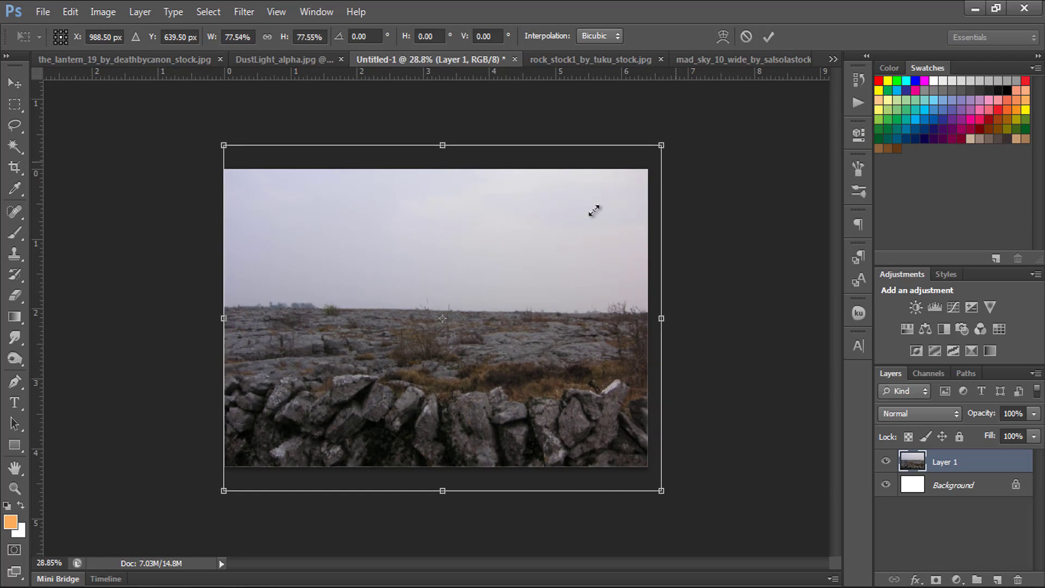
pyautogui.moveTo(544, 236); pyautogui.dragTo(541, 235)
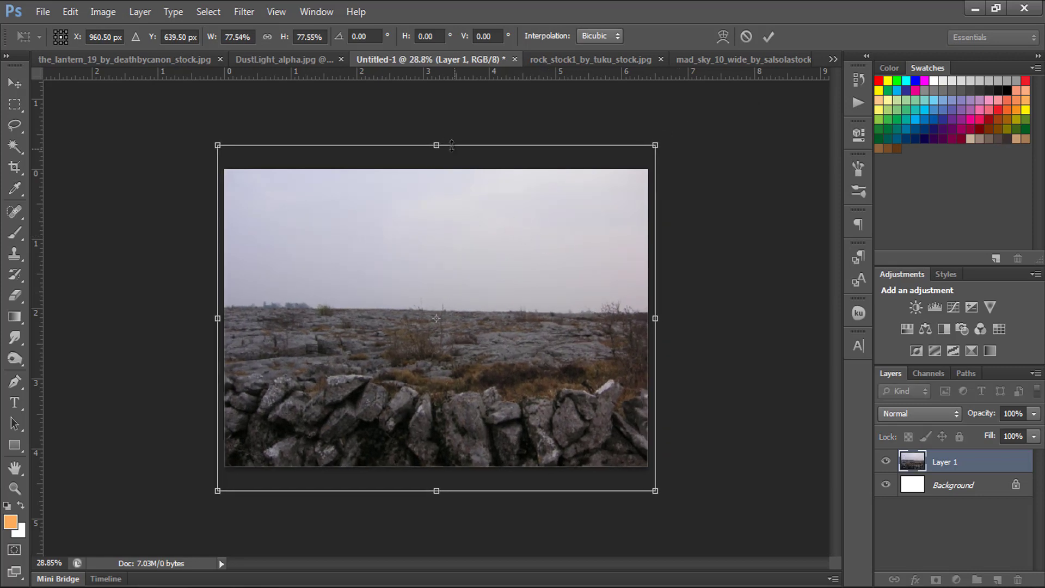
pyautogui.moveTo(437, 145); pyautogui.dragTo(440, 211)
pyautogui.moveTo(456, 256); pyautogui.dragTo(460, 248)
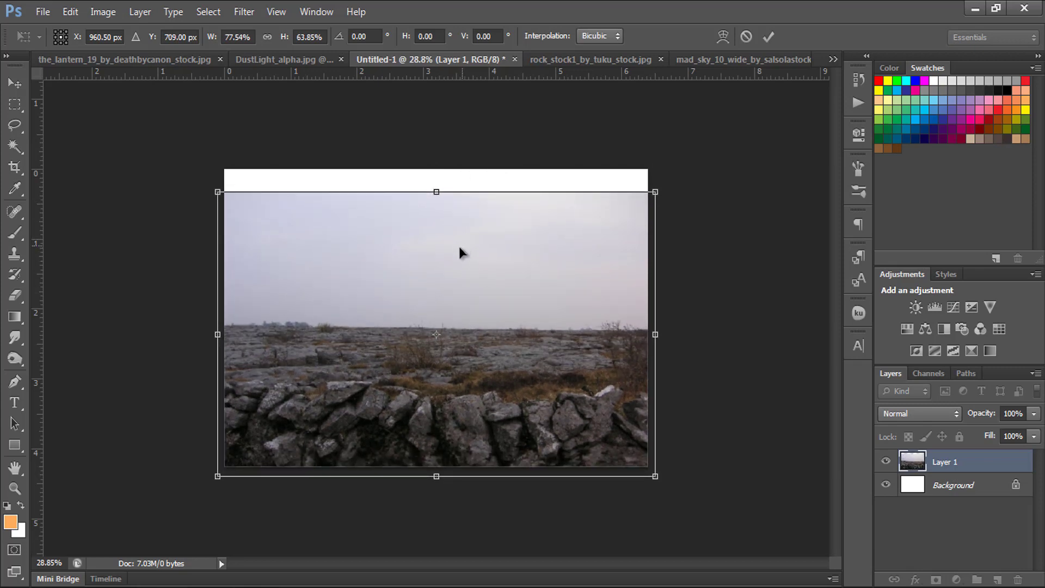
pyautogui.press('Return')
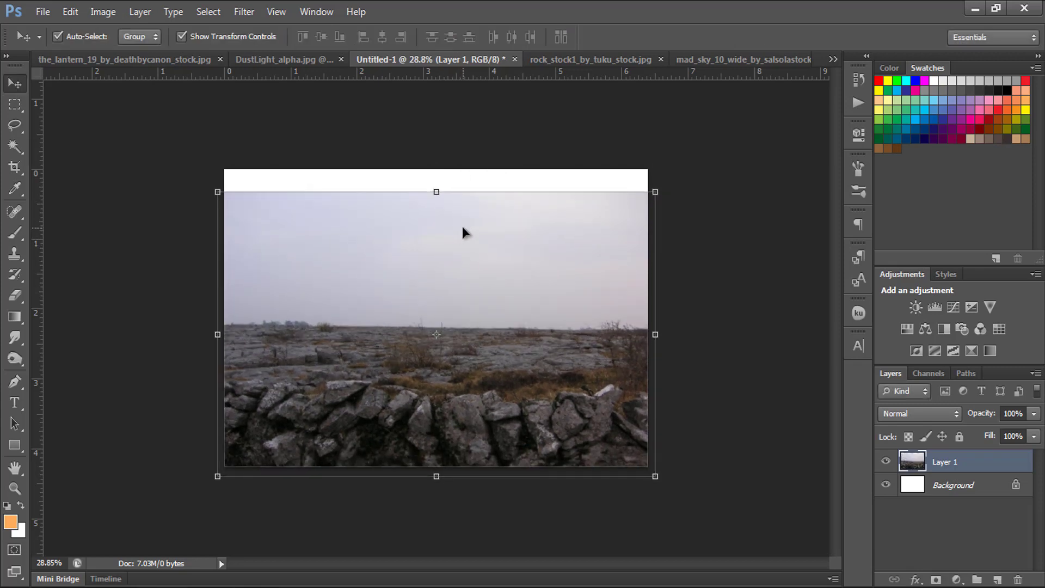
pyautogui.hotkey('ctrl', '+')
pyautogui.hotkey('ctrl', '+')
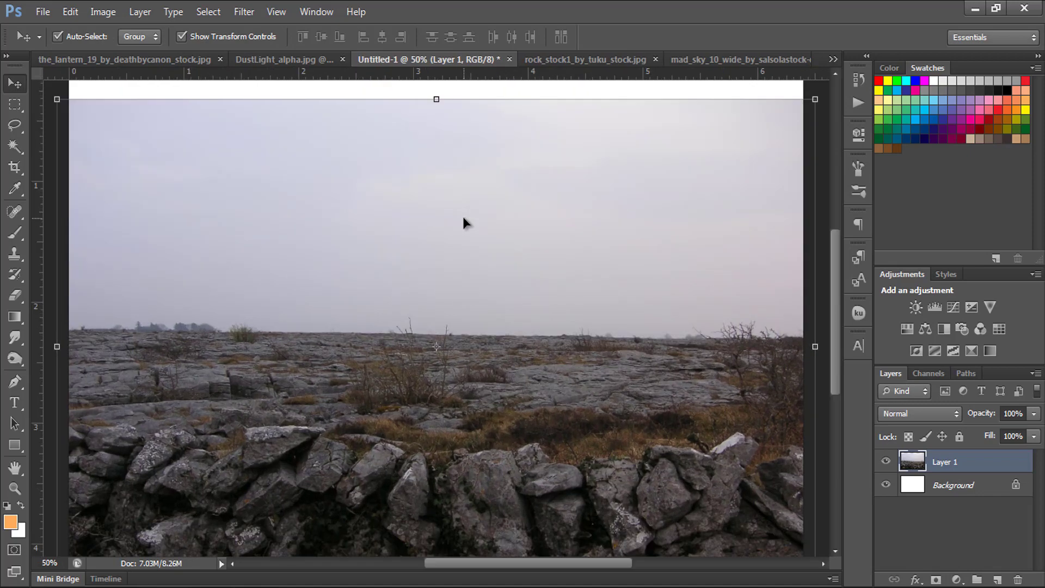
pyautogui.hotkey('ctrl', '-')
pyautogui.click(724, 207)
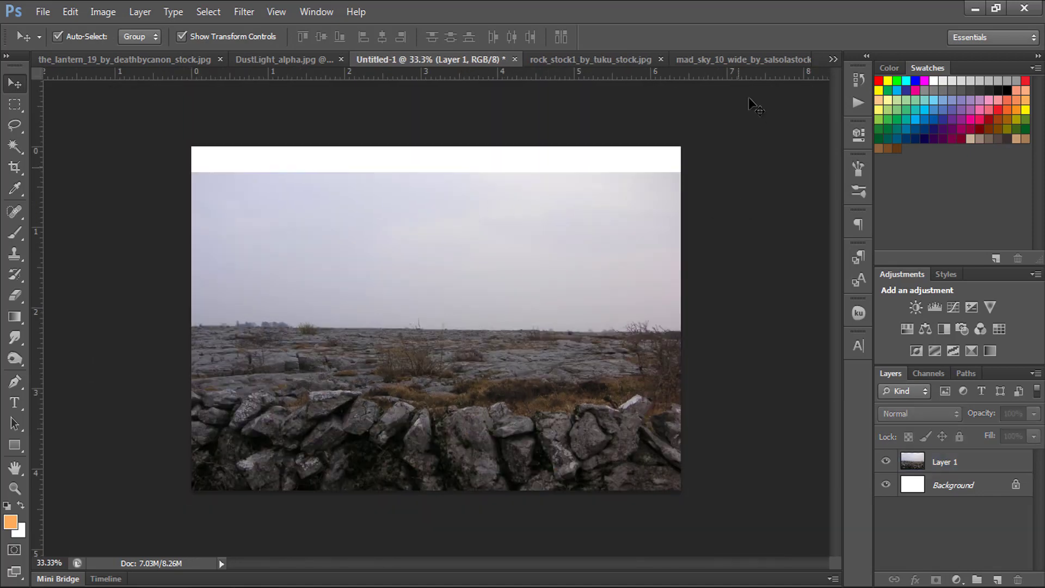
pyautogui.click(752, 61)
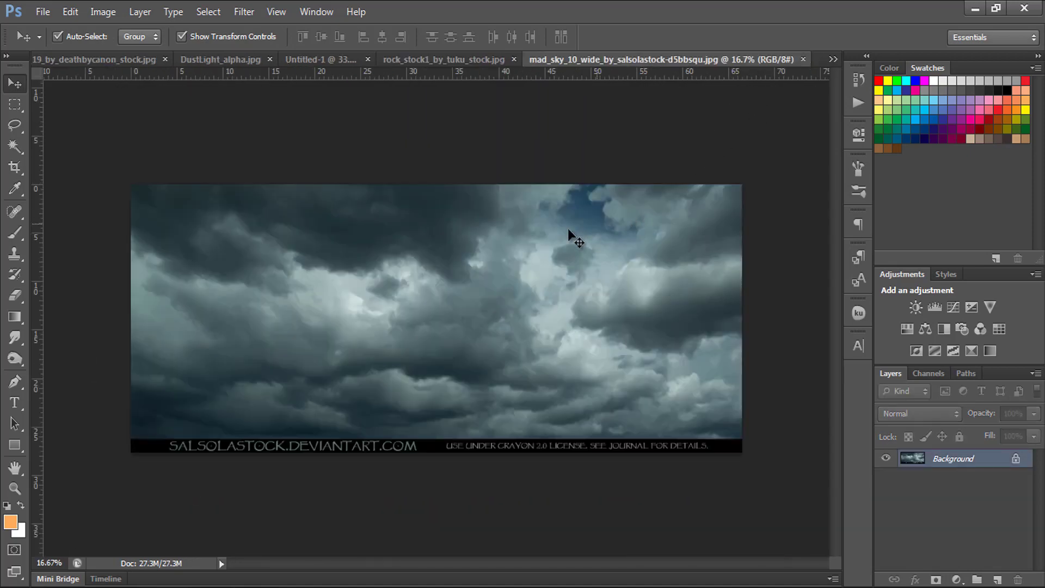
# Drag the mad_sky photo into Untitled-1 as Layer 2 and resize it to span the area above the rocks.
pyautogui.moveTo(525, 251)
pyautogui.mouseDown()
pyautogui.moveTo(348, 65)
pyautogui.moveTo(495, 247)
pyautogui.mouseUp()
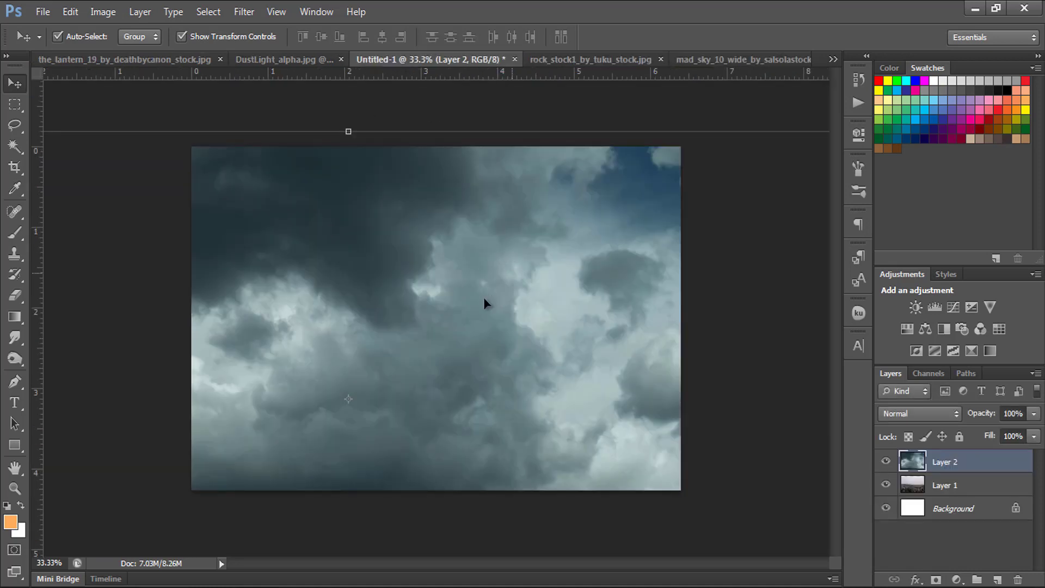
pyautogui.scroll(-2, 410, 272)
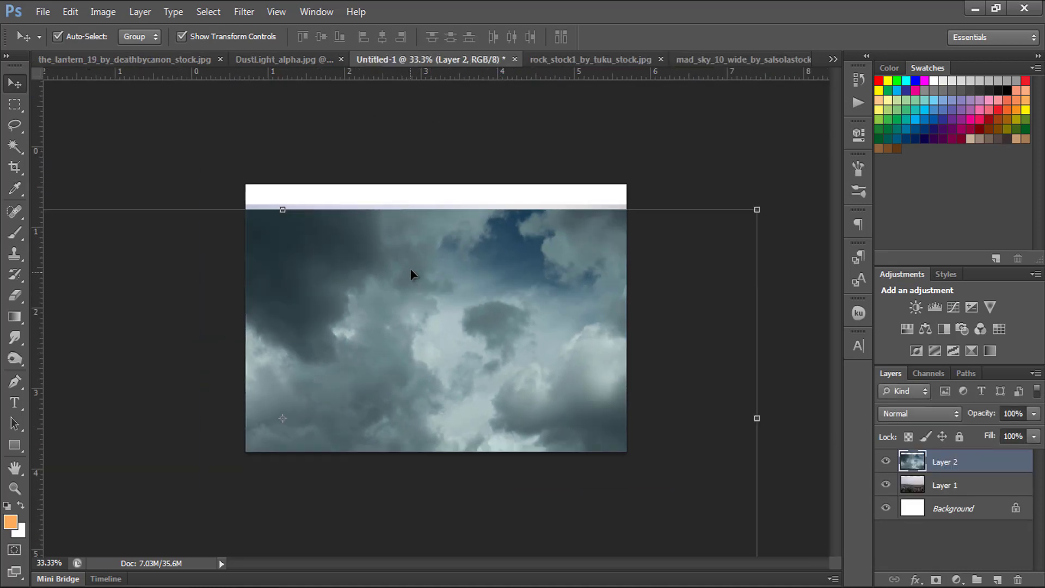
pyautogui.scroll(-2, 410, 269)
pyautogui.click(624, 252)
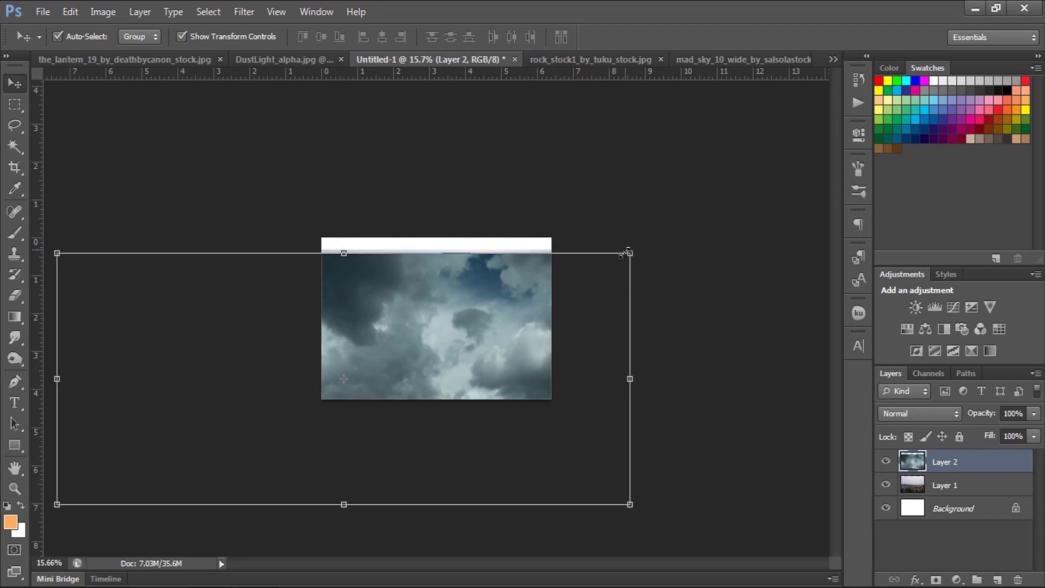
pyautogui.moveTo(541, 303)
pyautogui.mouseDown()
pyautogui.moveTo(530, 319)
pyautogui.moveTo(530, 246)
pyautogui.moveTo(546, 237)
pyautogui.mouseUp()
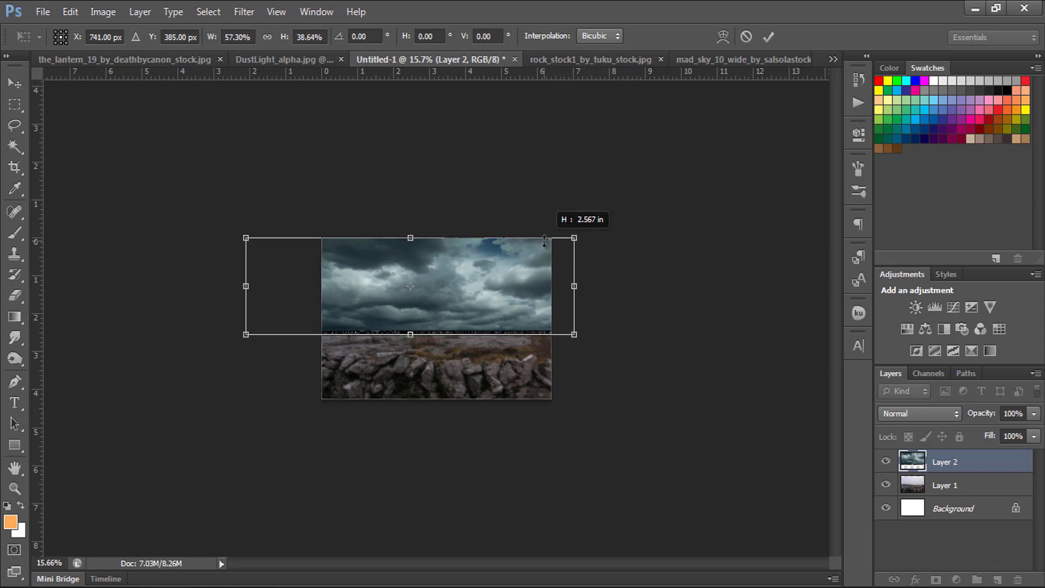
pyautogui.keyDown('alt'); pyautogui.click(573, 242); pyautogui.keyUp('alt')
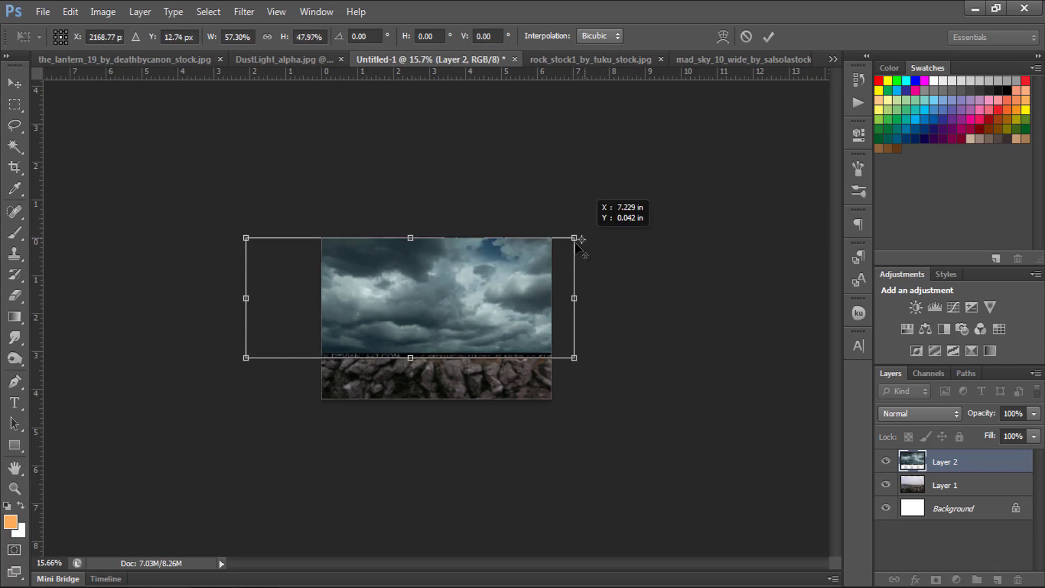
pyautogui.moveTo(572, 246)
pyautogui.mouseDown()
pyautogui.moveTo(578, 235)
pyautogui.moveTo(566, 252)
pyautogui.mouseUp()
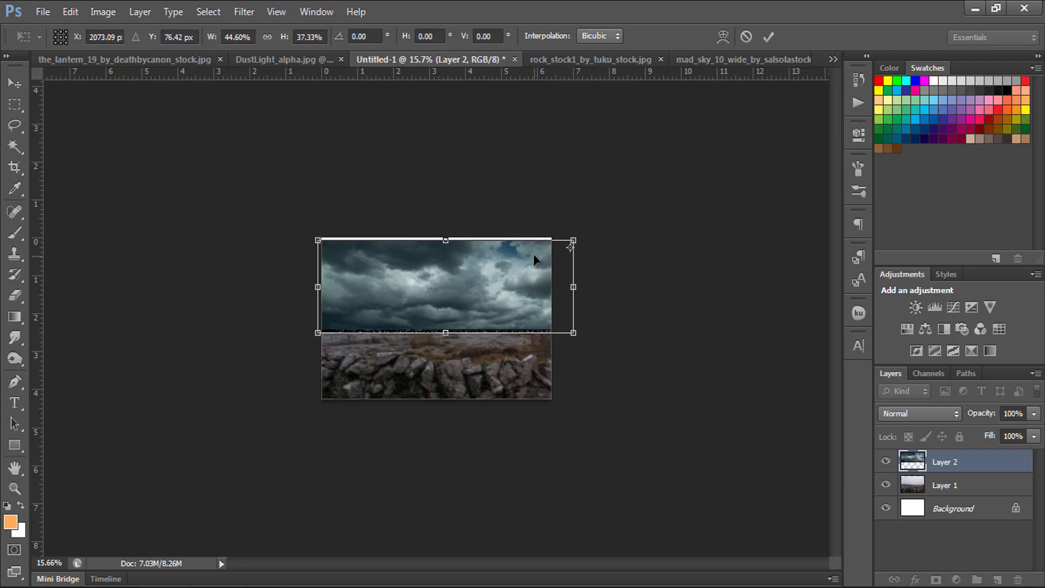
pyautogui.hotkey('ctrl', '+')
pyautogui.hotkey('ctrl', '+')
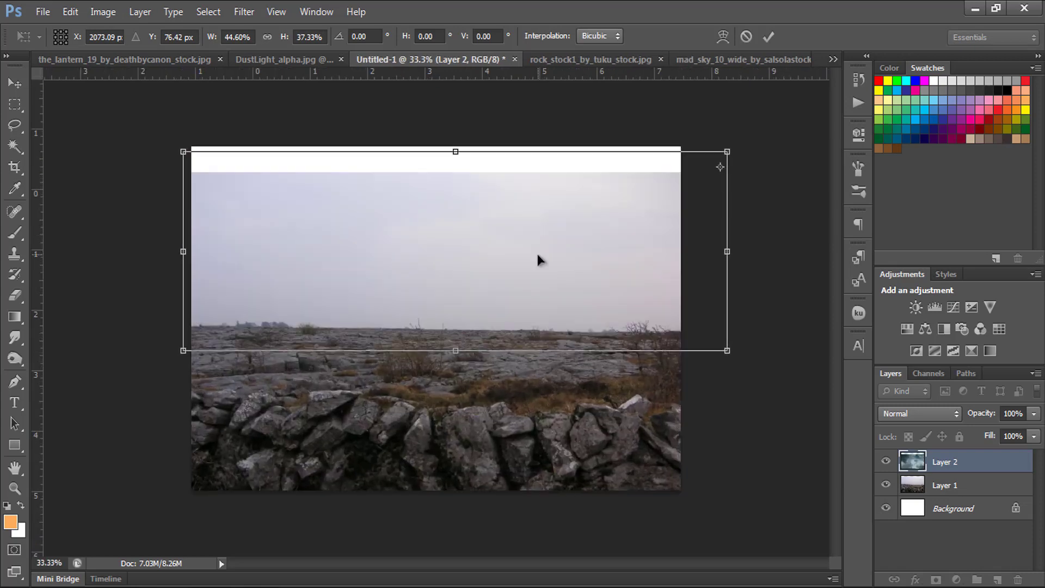
pyautogui.moveTo(536, 251); pyautogui.dragTo(518, 247)
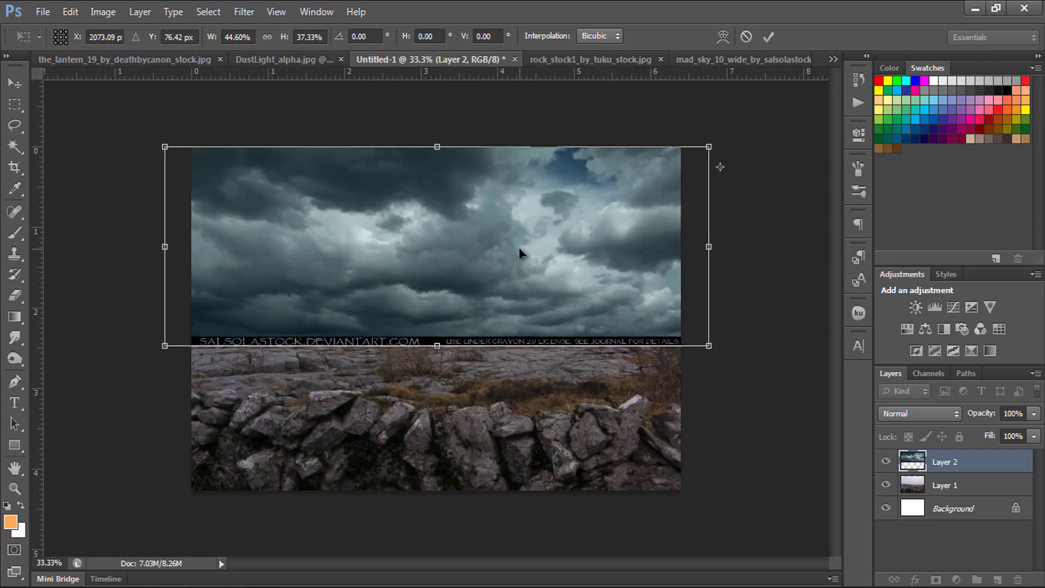
pyautogui.press('Return')
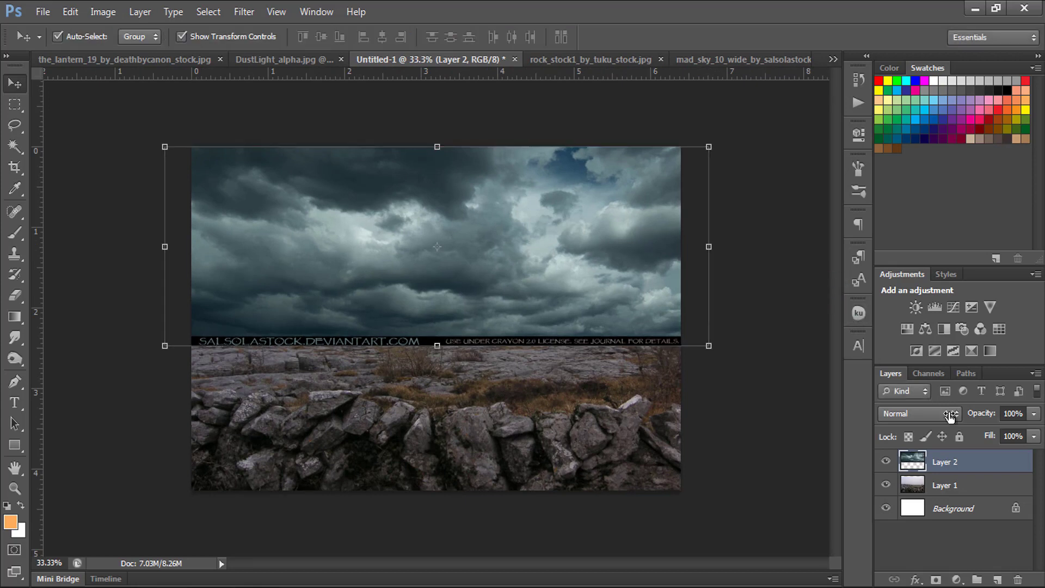
pyautogui.click(1033, 413)
pyautogui.moveTo(1007, 429); pyautogui.dragTo(1001, 429)
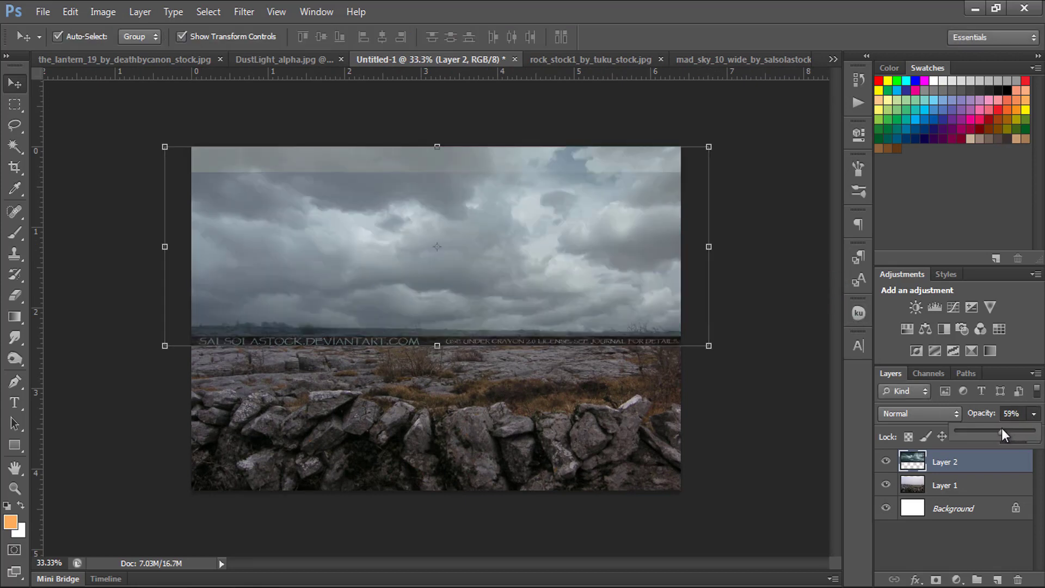
pyautogui.hotkey('ctrl', '+')
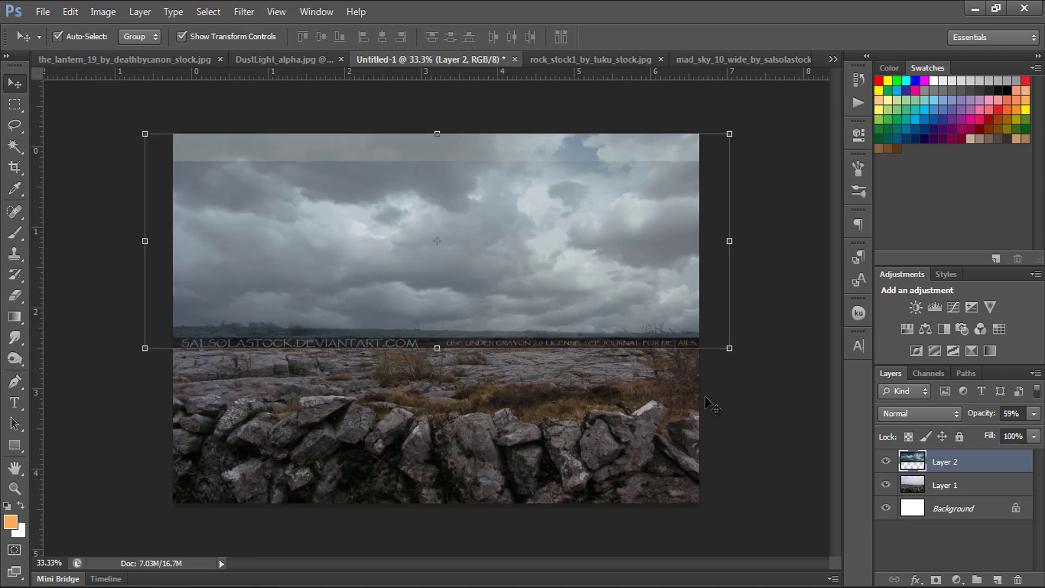
pyautogui.moveTo(373, 347); pyautogui.dragTo(490, 342)
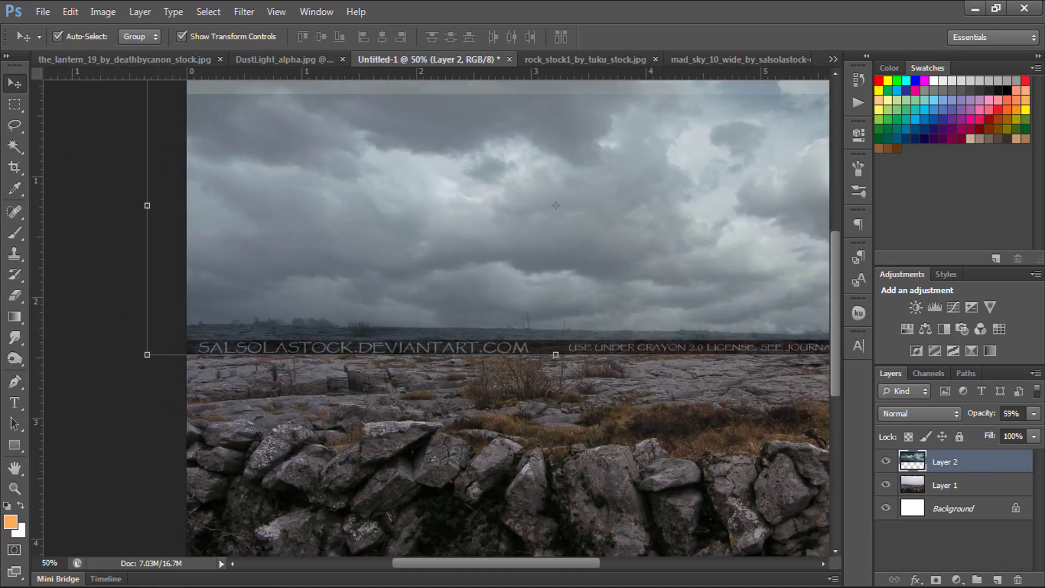
# Add a layer mask to Layer 2, reset colours to black and white, and pick a small soft round brush.
pyautogui.click(933, 580)
pyautogui.press('d')
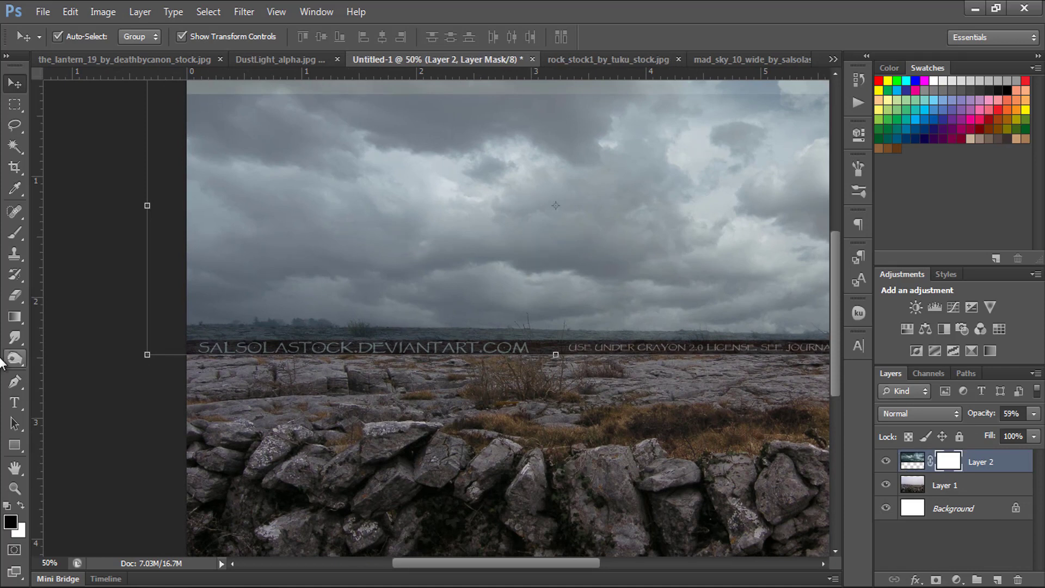
pyautogui.click(14, 234)
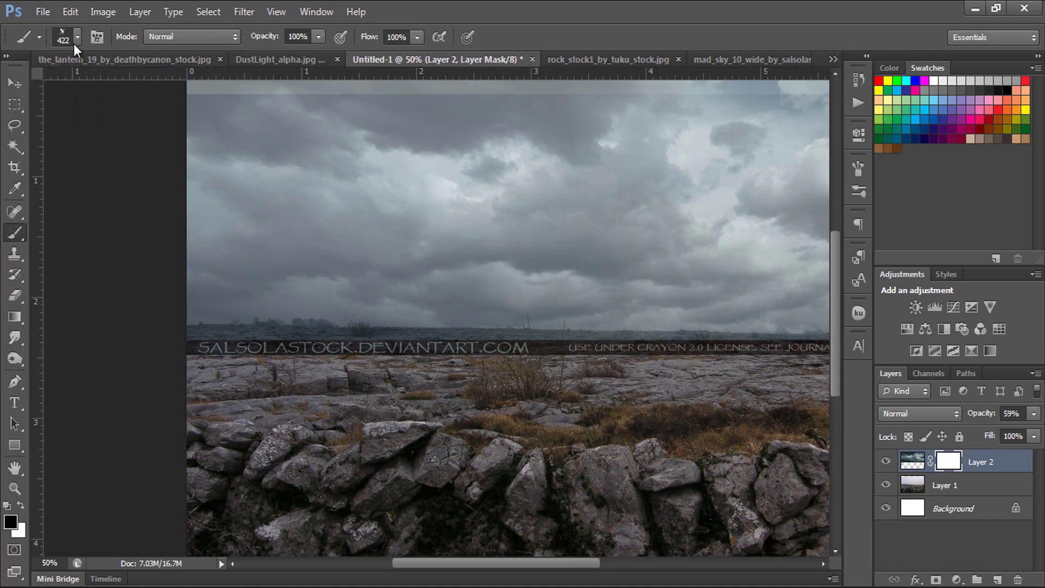
pyautogui.rightClick(119, 82)
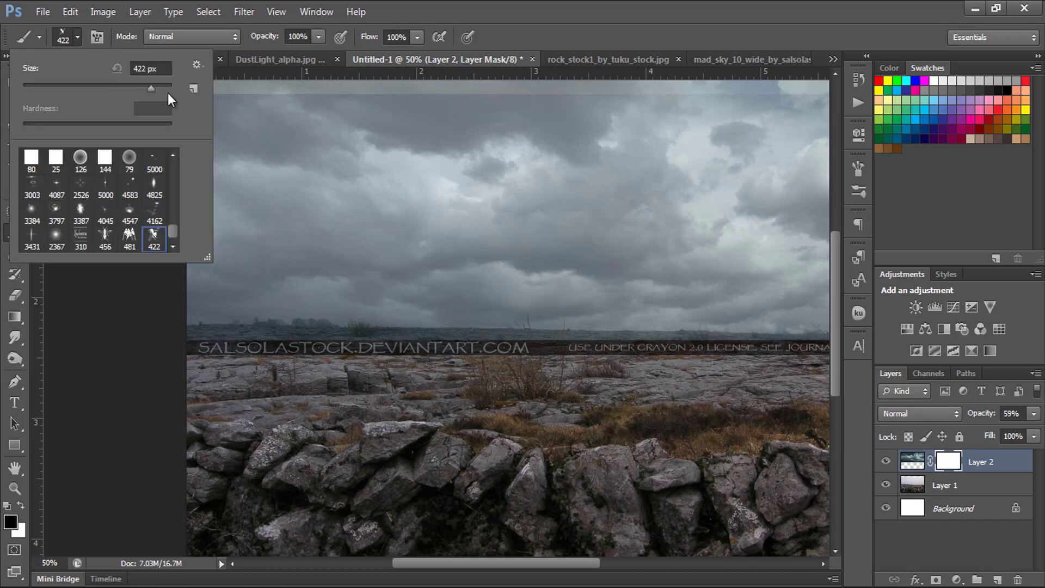
pyautogui.moveTo(173, 233); pyautogui.dragTo(175, 158)
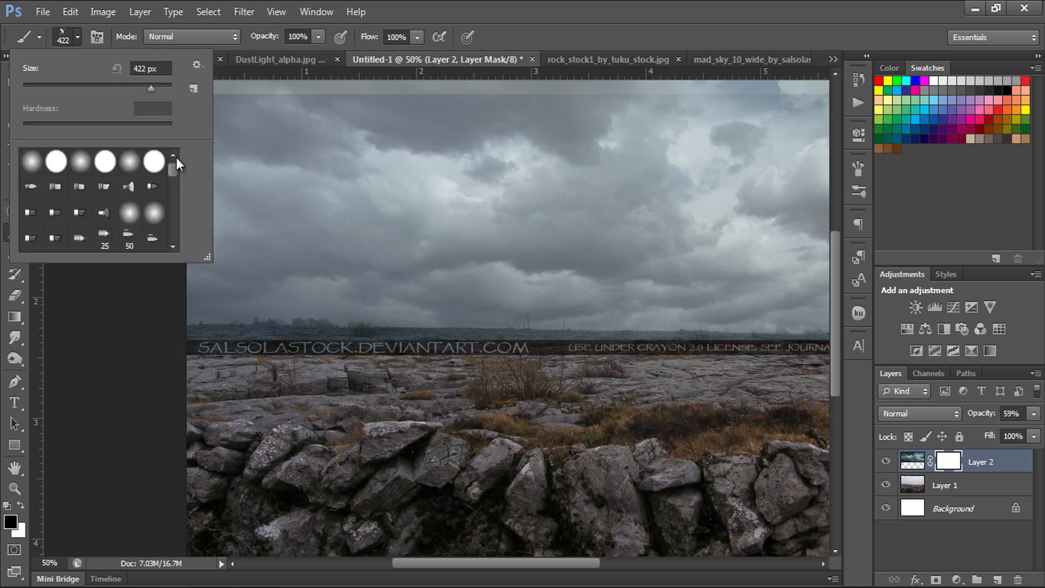
pyautogui.click(32, 161)
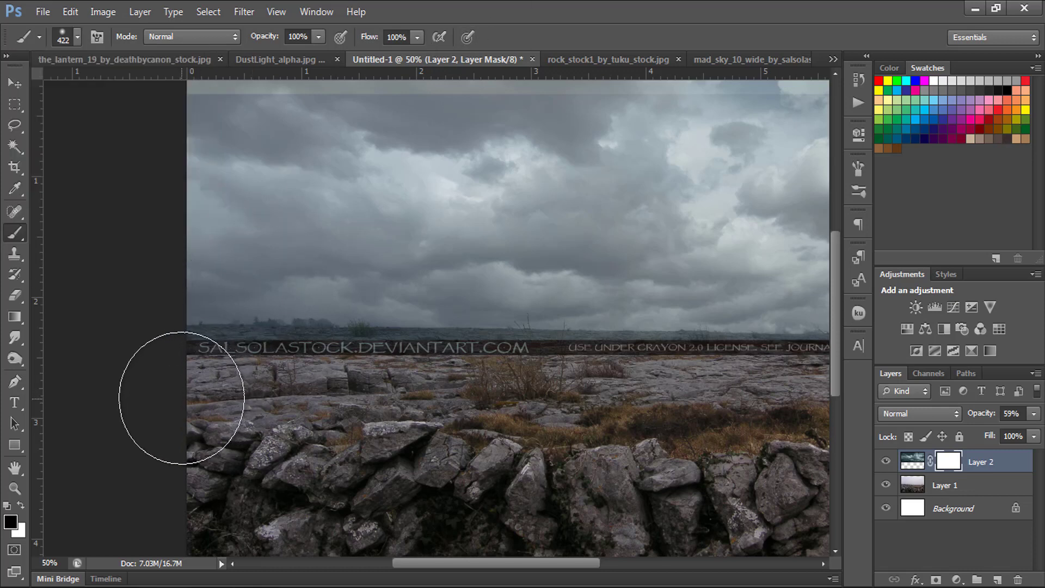
pyautogui.press('[')
pyautogui.press('[')
pyautogui.press('[')
pyautogui.press('[')
# Paint black on the mask over the watermark text and its dark band, blending the sky into the rocks.
pyautogui.moveTo(179, 348); pyautogui.dragTo(328, 354)
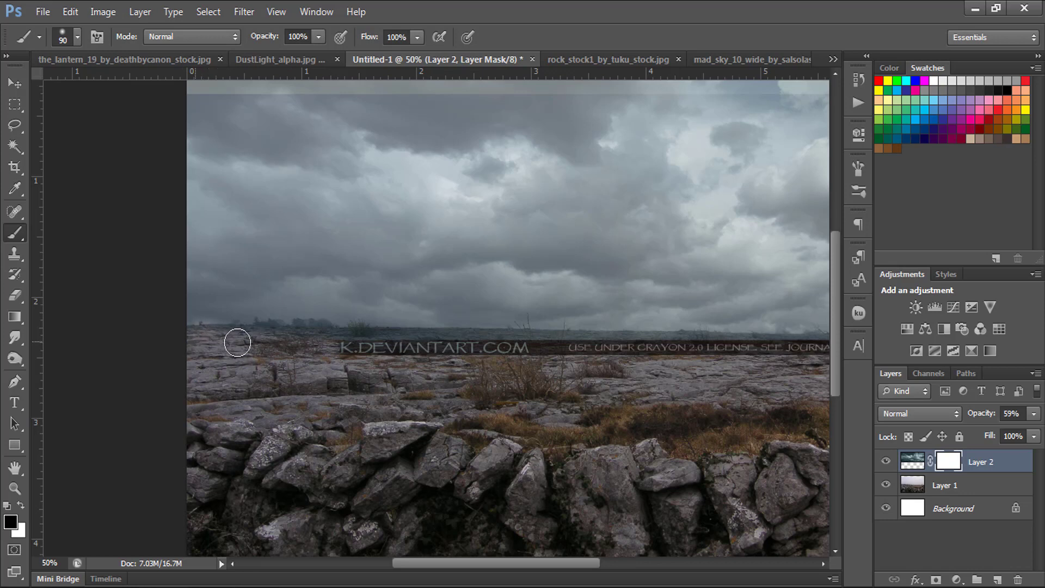
pyautogui.moveTo(236, 342)
pyautogui.mouseDown()
pyautogui.moveTo(405, 357)
pyautogui.moveTo(753, 349)
pyautogui.moveTo(665, 347)
pyautogui.mouseUp()
pyautogui.hscroll(5, 303, 303)
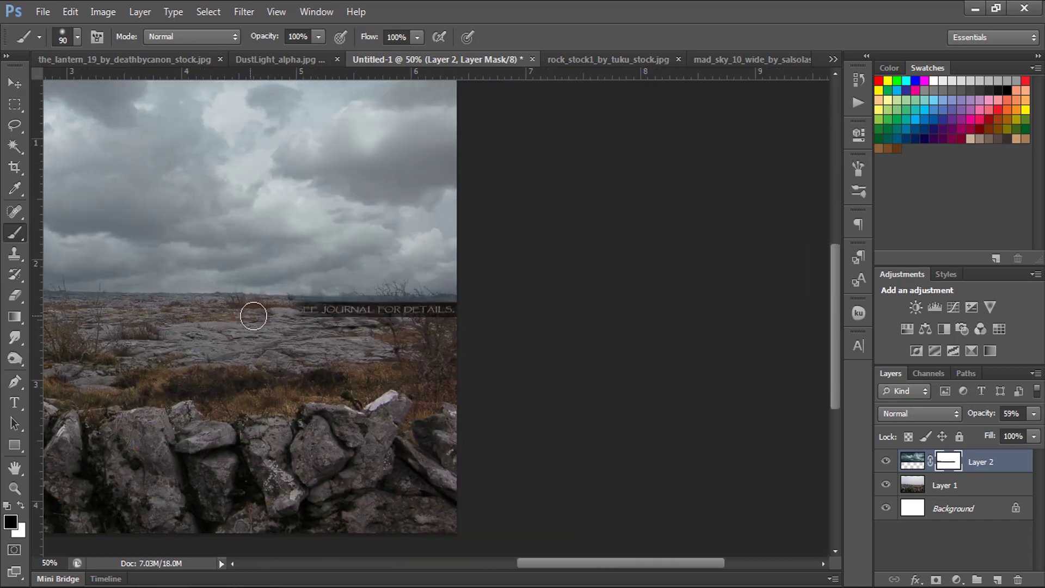
pyautogui.moveTo(349, 316); pyautogui.dragTo(483, 315)
pyautogui.moveTo(270, 311); pyautogui.dragTo(325, 312)
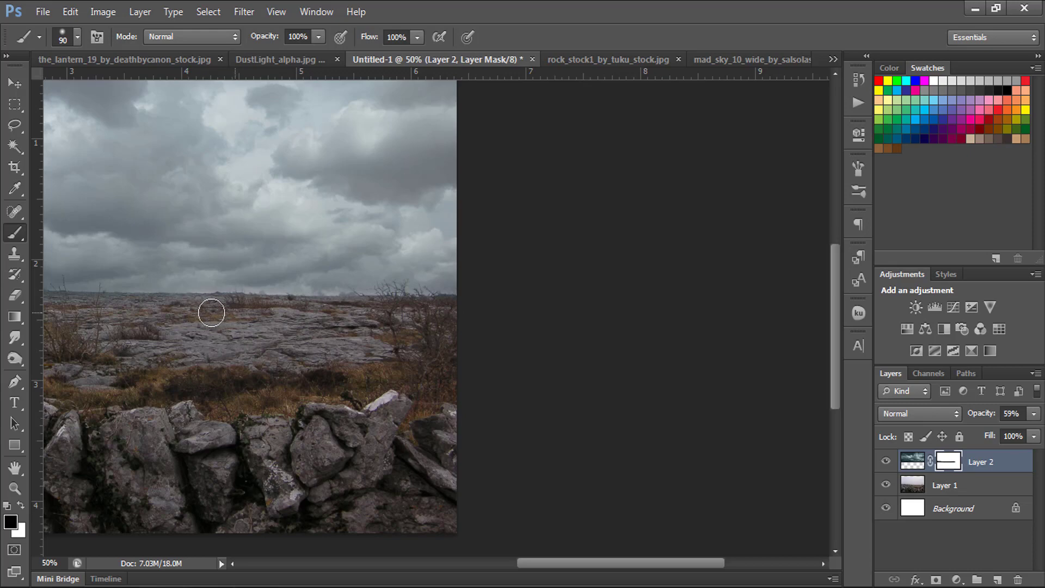
pyautogui.moveTo(147, 308); pyautogui.dragTo(456, 308)
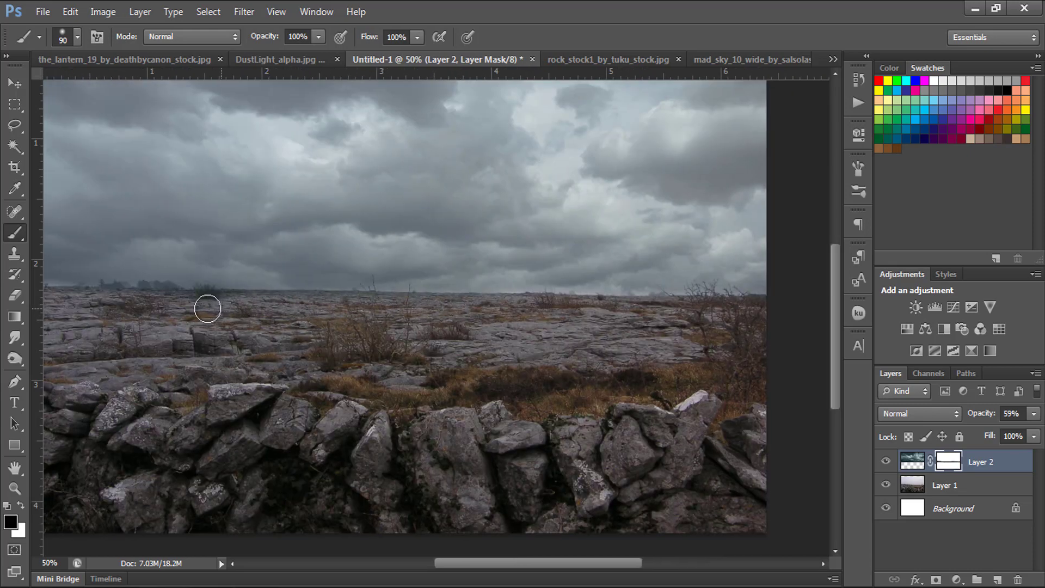
pyautogui.moveTo(182, 305); pyautogui.dragTo(479, 305)
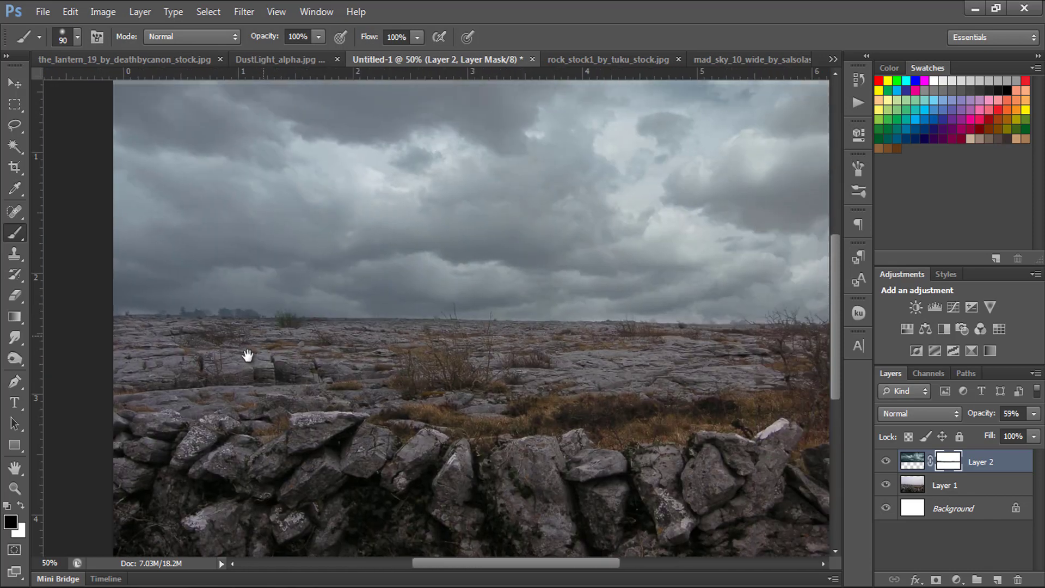
pyautogui.moveTo(288, 317); pyautogui.dragTo(226, 366)
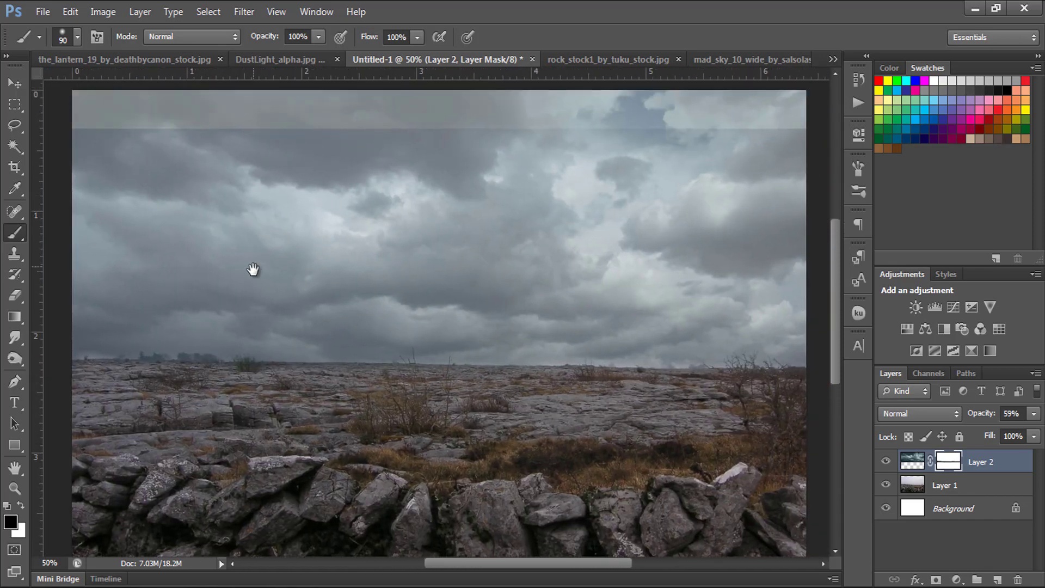
pyautogui.moveTo(271, 213); pyautogui.dragTo(258, 257)
# Shorten the sky layer slightly with a transform and set Layer 2 opacity to 100%.
pyautogui.press('v')
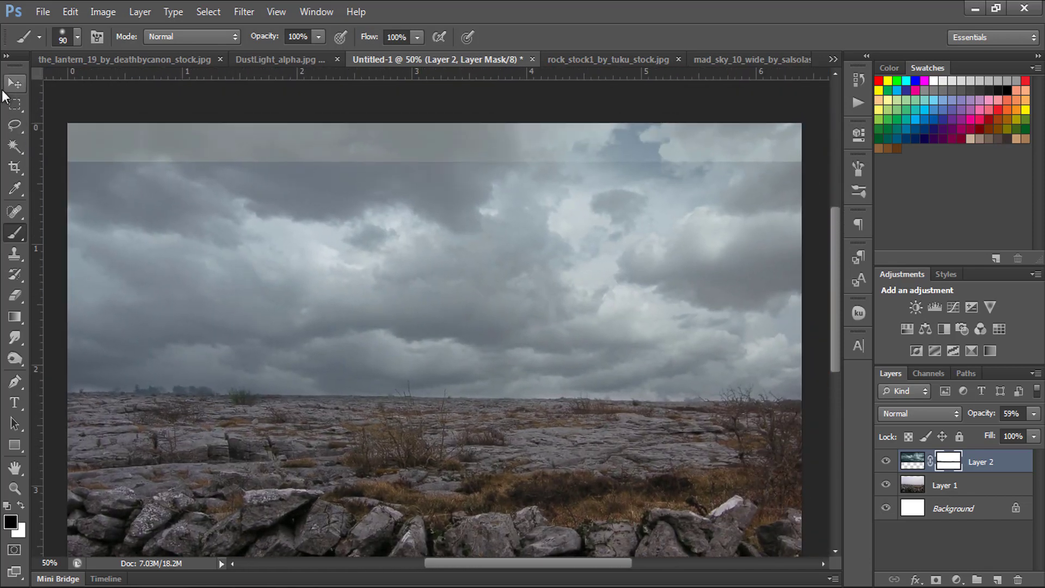
pyautogui.moveTo(434, 422)
pyautogui.mouseDown()
pyautogui.moveTo(436, 406)
pyautogui.moveTo(438, 418)
pyautogui.mouseUp()
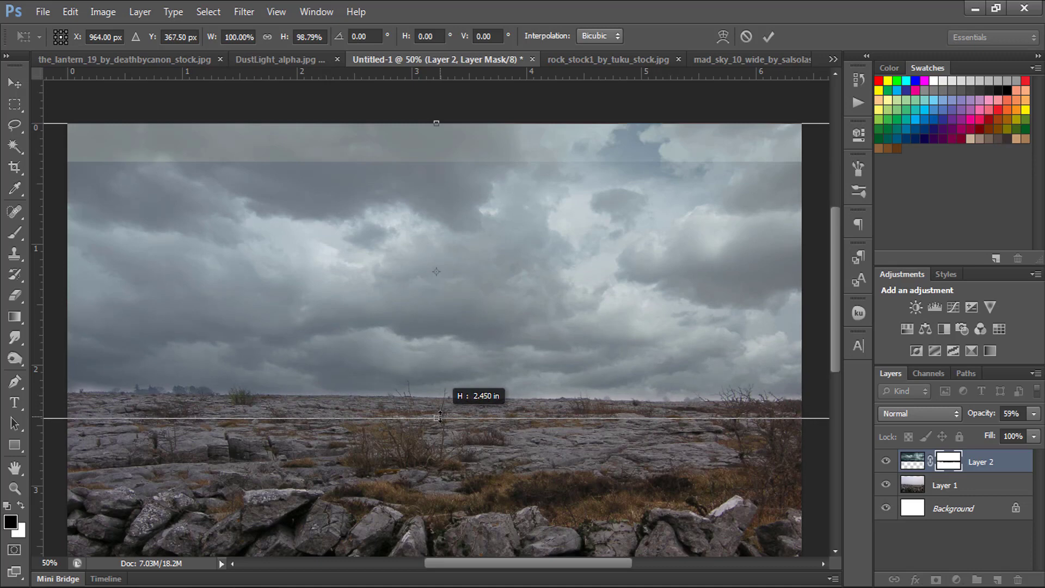
pyautogui.press('Return')
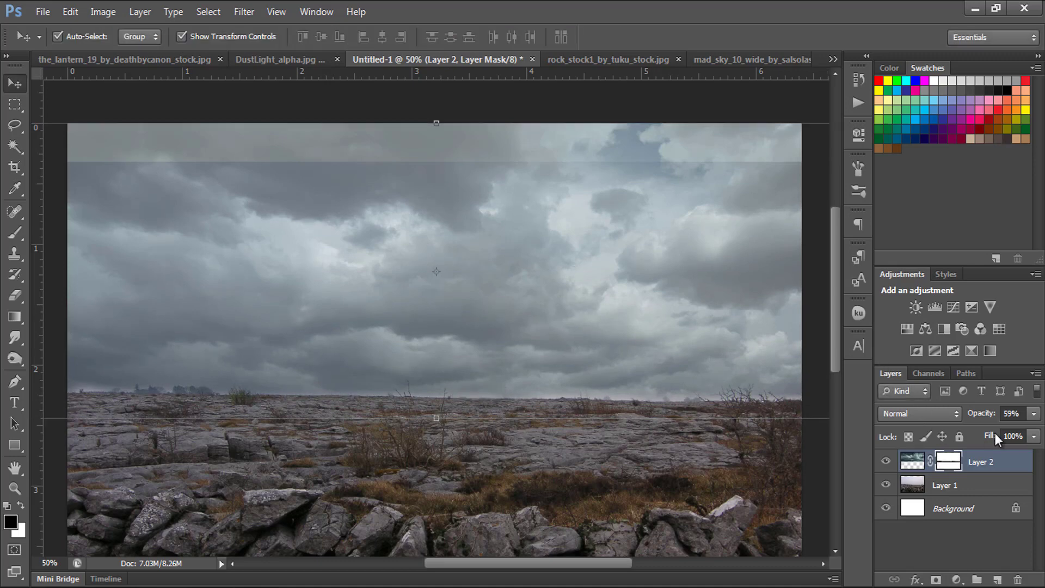
pyautogui.click(1032, 414)
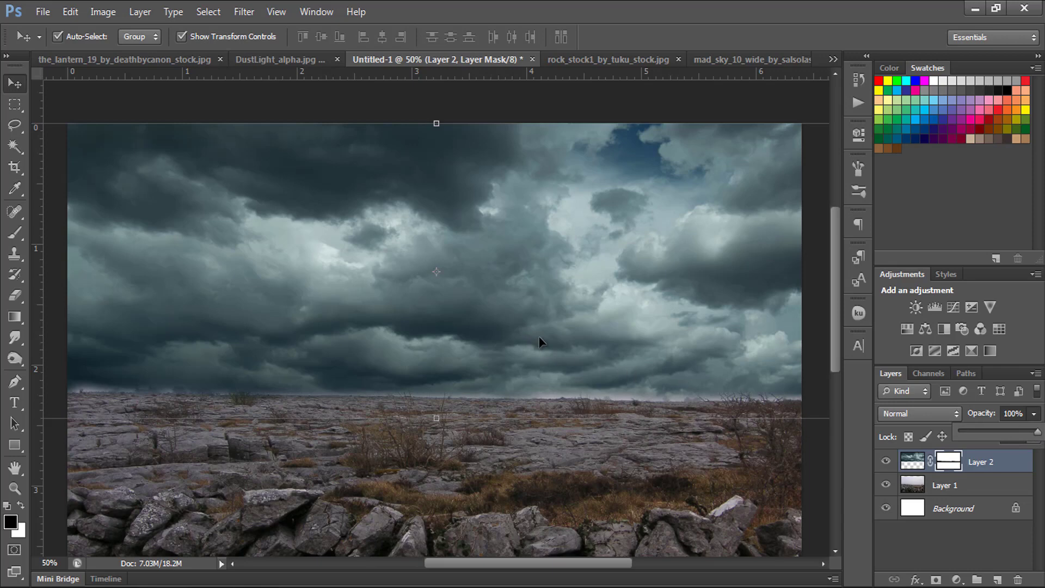
pyautogui.hotkey('ctrl', '-')
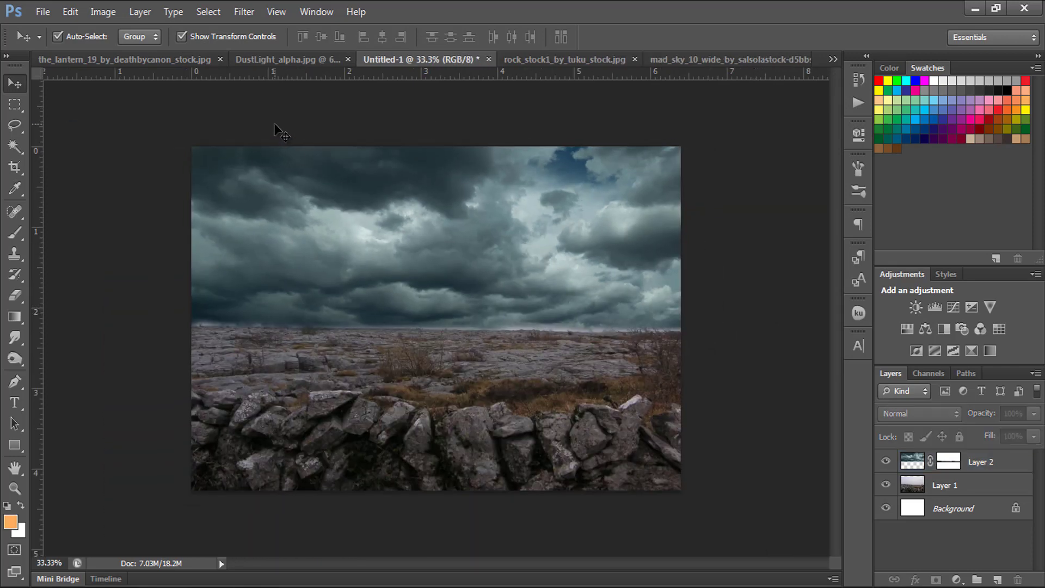
# Show the_lantern_19 photo and zoom in on the woman's face and hair.
pyautogui.click(124, 59)
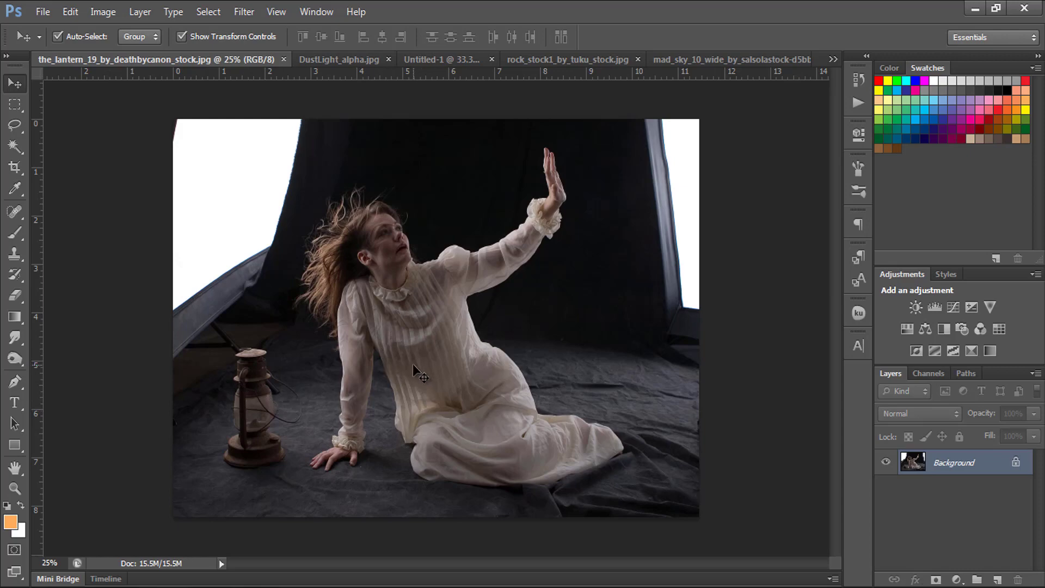
pyautogui.hotkey('ctrl', '+')
pyautogui.hotkey('ctrl', '+')
pyautogui.hotkey('ctrl', '+')
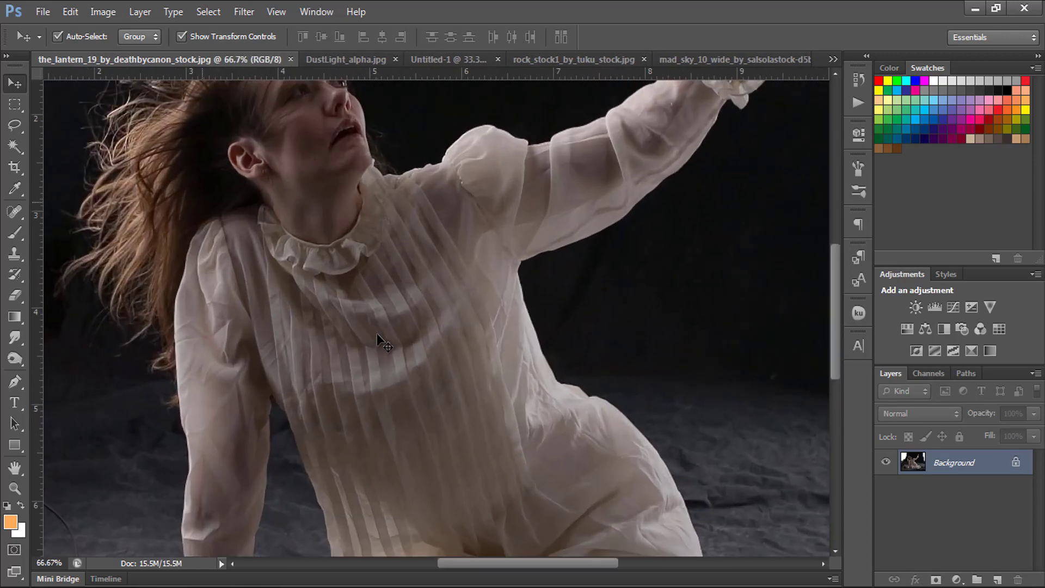
pyautogui.hotkey('ctrl', '+')
pyautogui.moveTo(397, 338); pyautogui.dragTo(617, 431)
pyautogui.moveTo(412, 383); pyautogui.dragTo(449, 418)
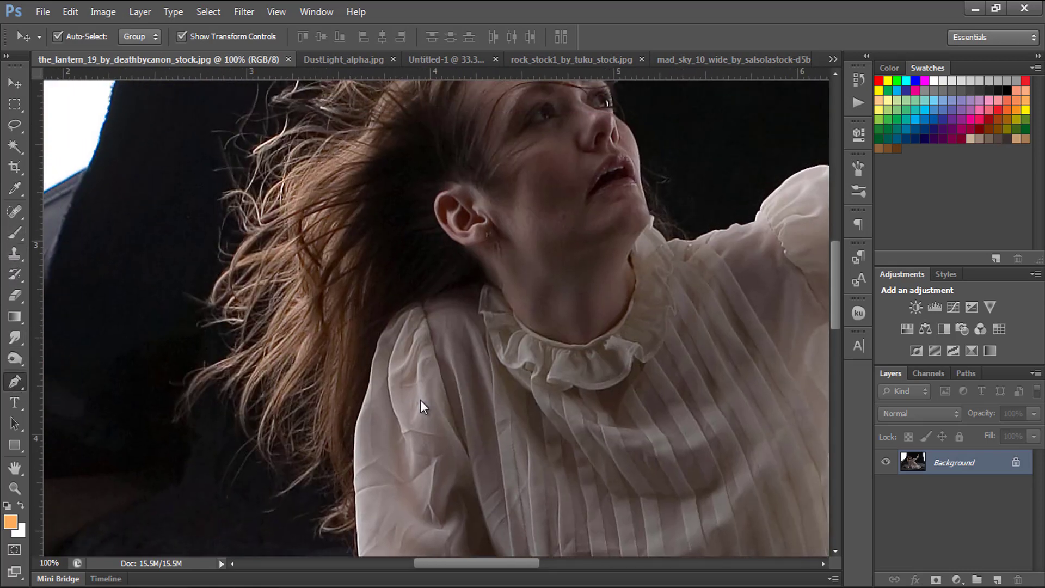
pyautogui.moveTo(381, 390); pyautogui.dragTo(217, 490)
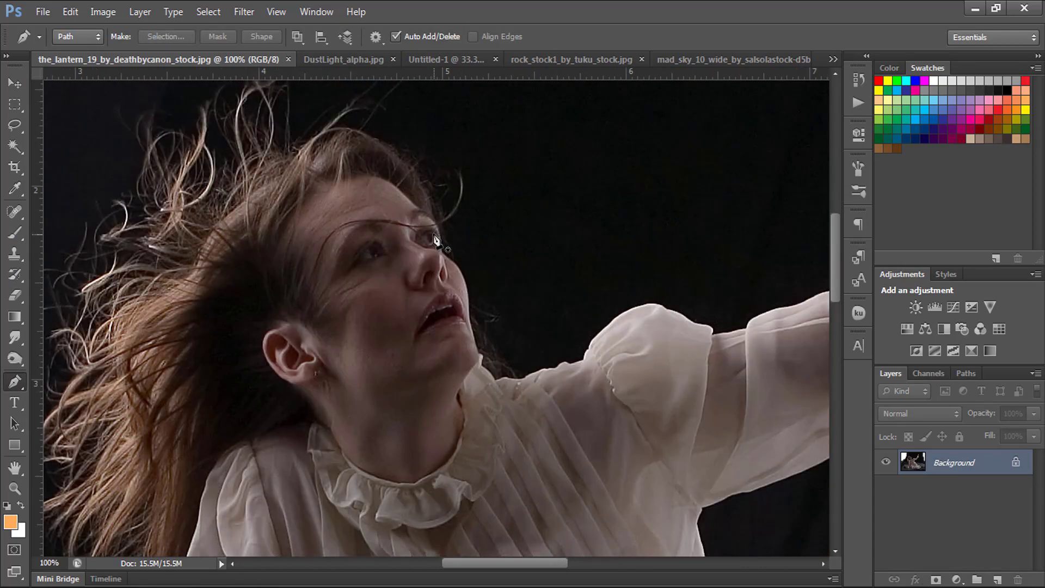
# Place Pen anchors from the edge of her glasses down the face to the chin and collar.
pyautogui.hotkey('ctrl', '+')
pyautogui.hotkey('ctrl', '+')
pyautogui.moveTo(494, 203); pyautogui.dragTo(247, 324)
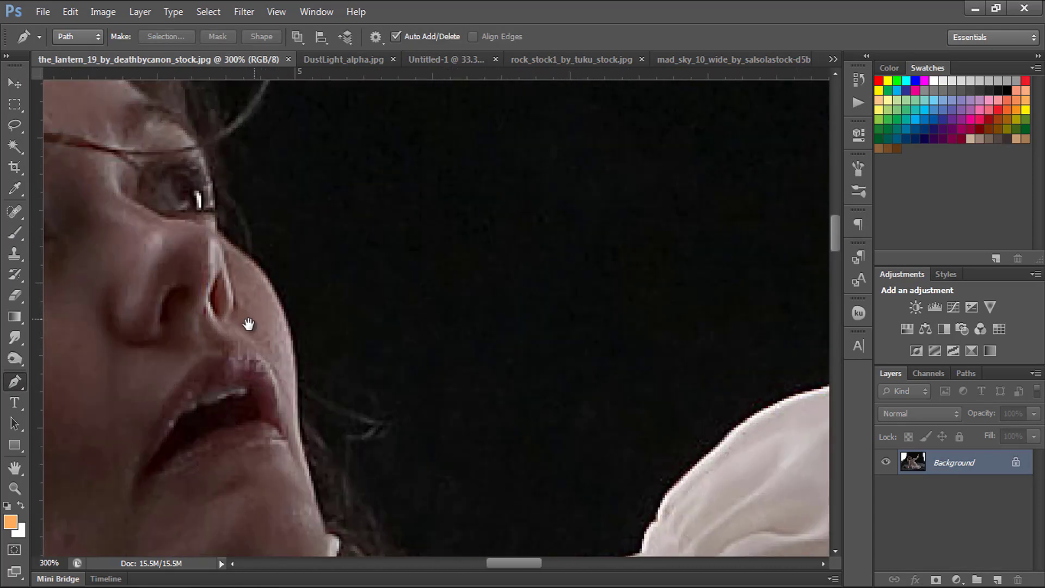
pyautogui.click(203, 179)
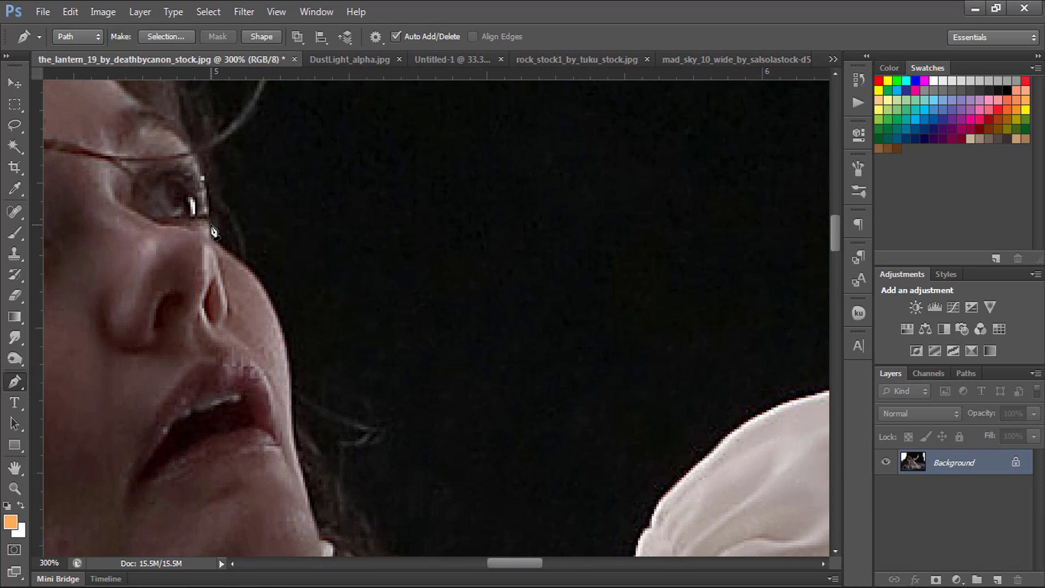
pyautogui.moveTo(212, 240); pyautogui.dragTo(214, 246)
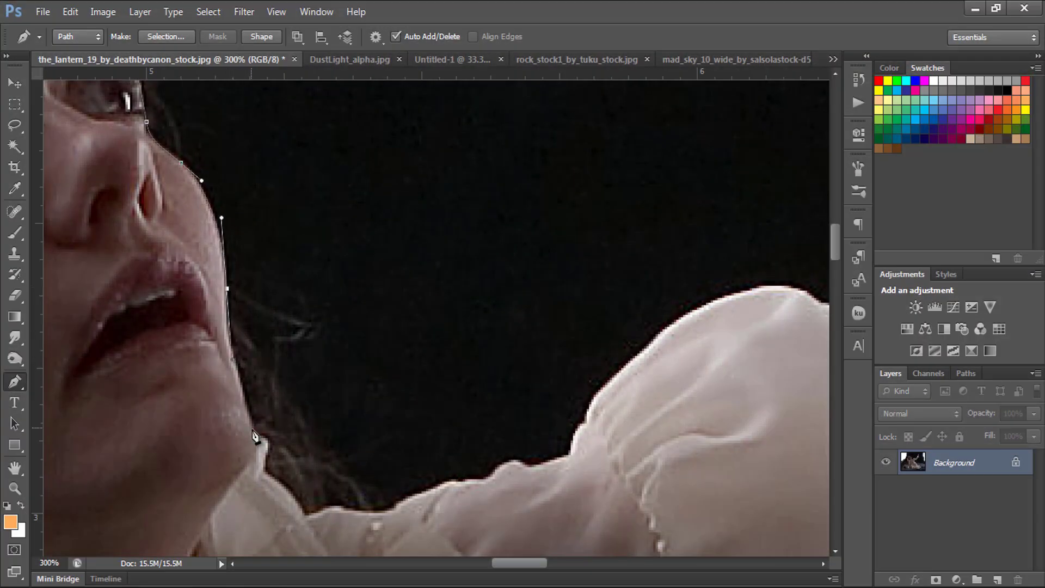
pyautogui.click(254, 433)
pyautogui.moveTo(266, 456)
pyautogui.mouseDown()
pyautogui.moveTo(208, 386)
pyautogui.moveTo(268, 464)
pyautogui.mouseUp()
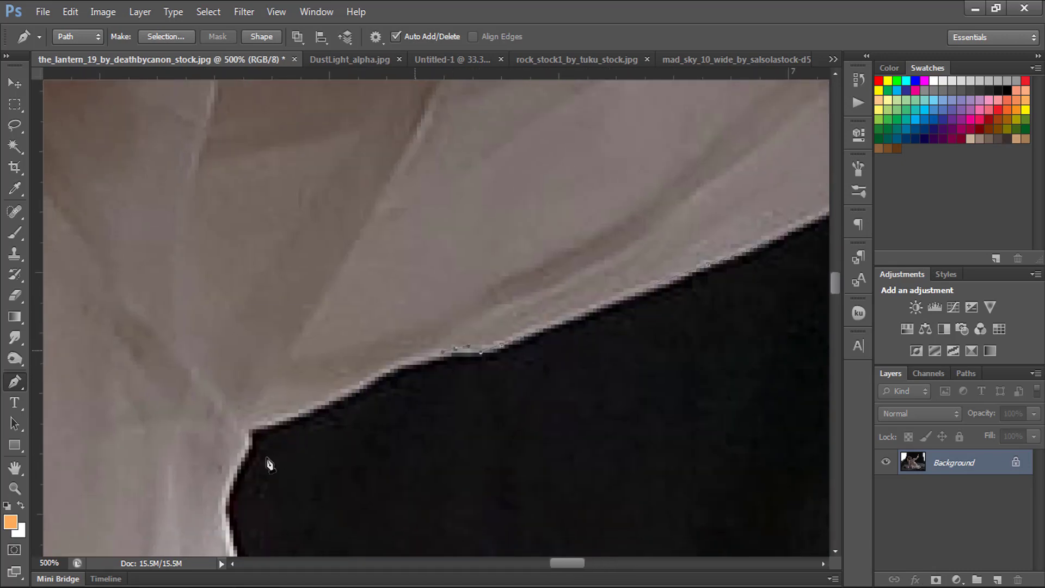
# Pan at 500% zoom along the white garment's edge, ruffled cuff and thumb while tracing the outline.
pyautogui.scroll(-2, 269, 465)
pyautogui.scroll(-2, 270, 465)
pyautogui.scroll(-2, 269, 465)
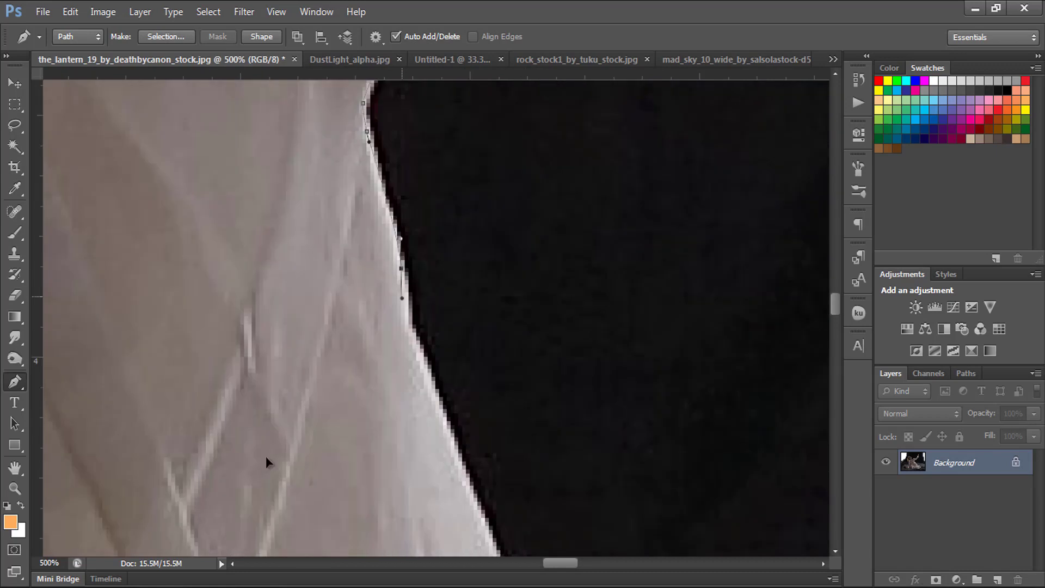
pyautogui.scroll(-2, 269, 465)
pyautogui.scroll(-2, 266, 463)
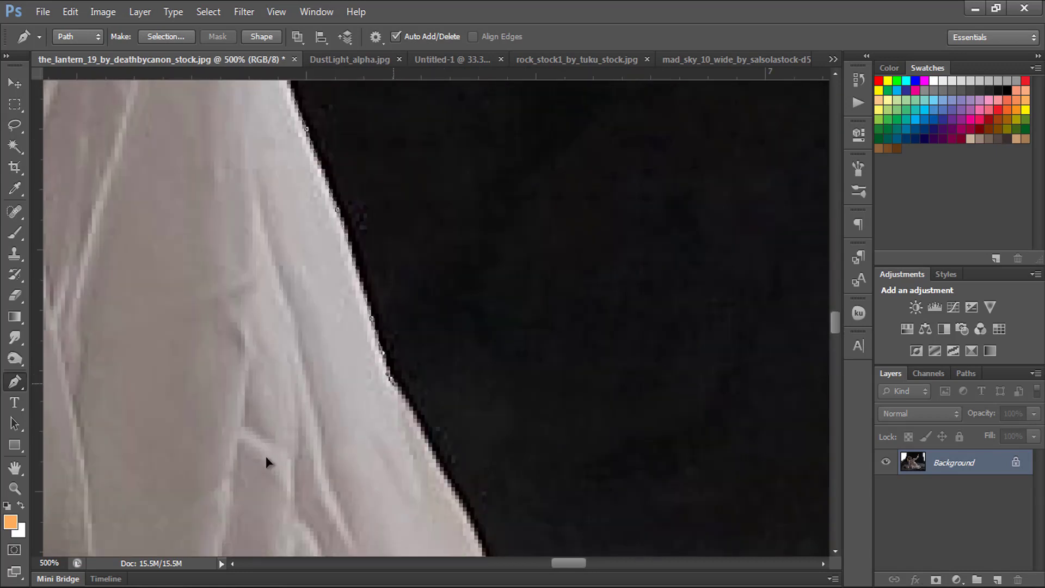
pyautogui.scroll(-2, 267, 462)
pyautogui.scroll(-2, 266, 462)
pyautogui.hscroll(2, 267, 462)
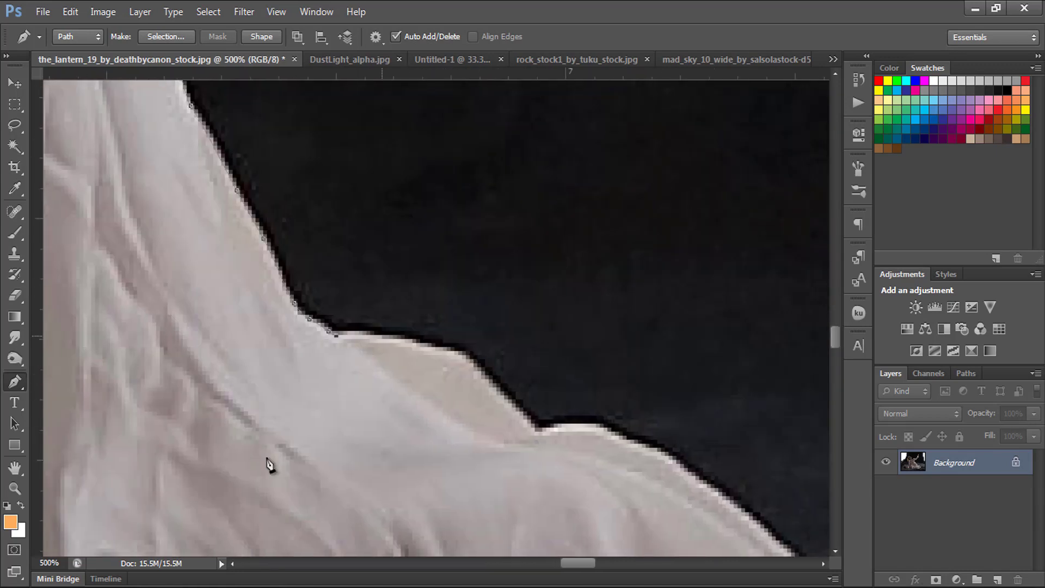
pyautogui.scroll(-2, 267, 463)
pyautogui.hscroll(3, 266, 463)
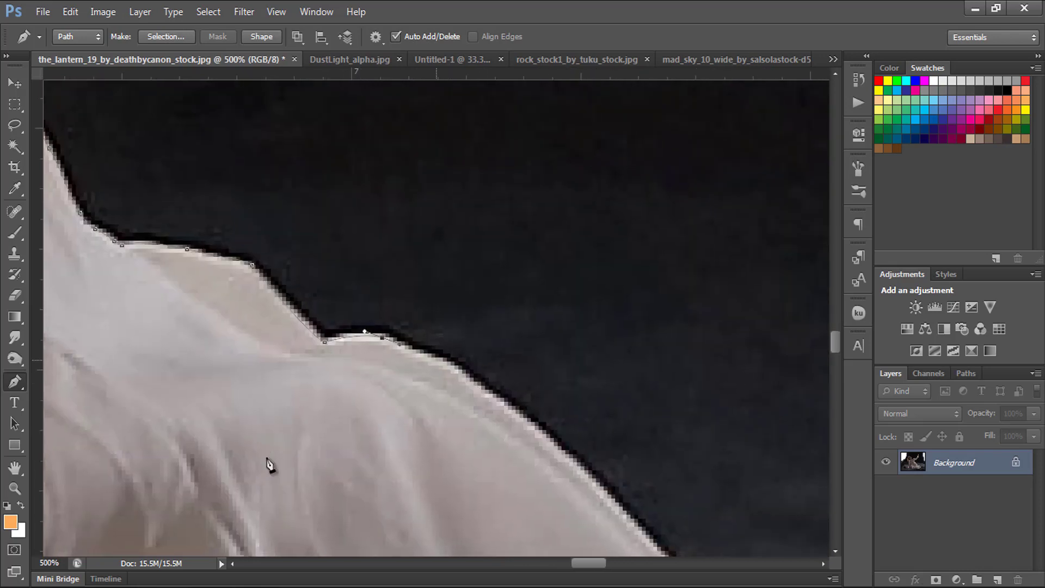
pyautogui.scroll(-2, 267, 463)
pyautogui.hscroll(2, 266, 463)
pyautogui.scroll(-2, 267, 462)
pyautogui.hscroll(2, 266, 463)
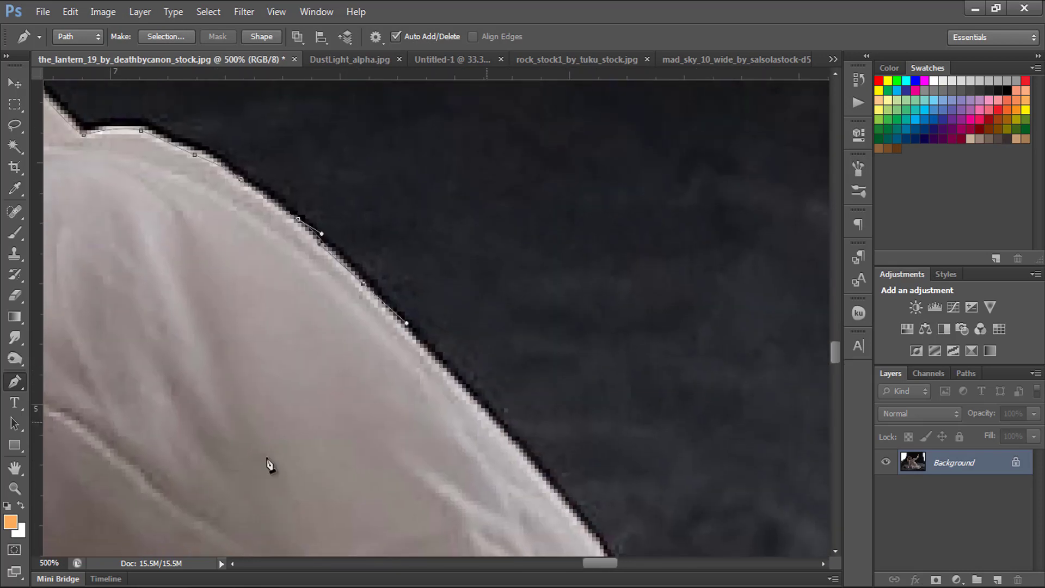
pyautogui.scroll(-2, 270, 465)
pyautogui.scroll(-2, 267, 462)
pyautogui.hscroll(2, 267, 462)
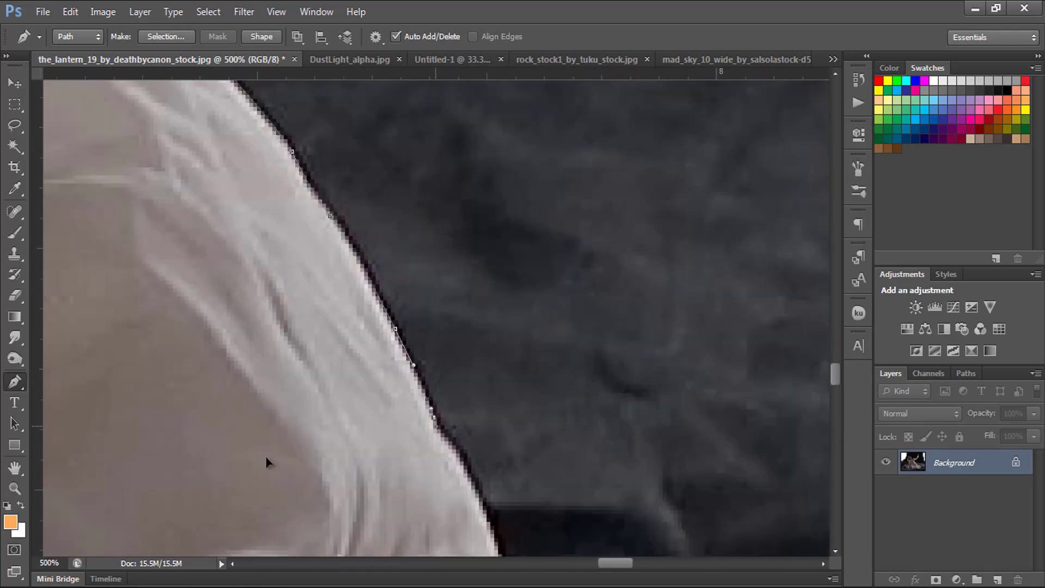
pyautogui.scroll(-2, 267, 462)
pyautogui.hscroll(2, 267, 462)
pyautogui.scroll(-2, 266, 463)
pyautogui.hscroll(1, 267, 463)
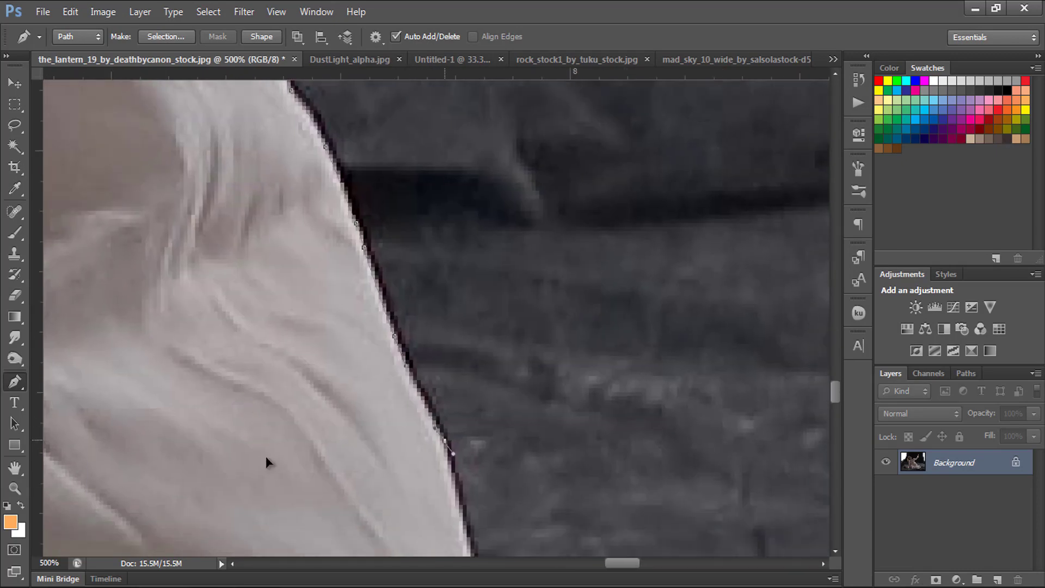
pyautogui.scroll(-2, 267, 462)
pyautogui.scroll(-2, 266, 463)
pyautogui.hscroll(2, 267, 463)
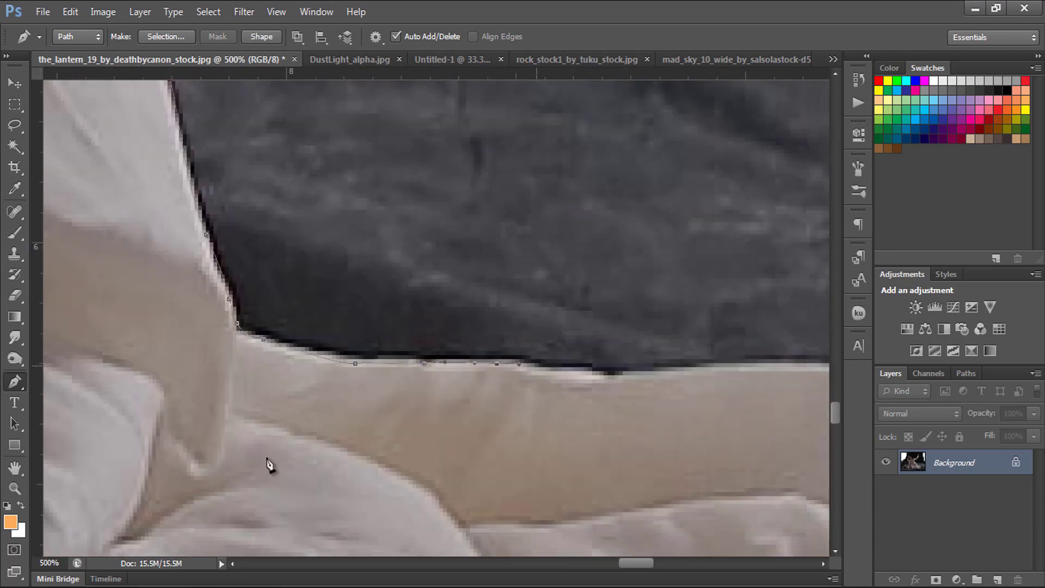
pyautogui.hscroll(2, 268, 464)
pyautogui.scroll(-2, 268, 464)
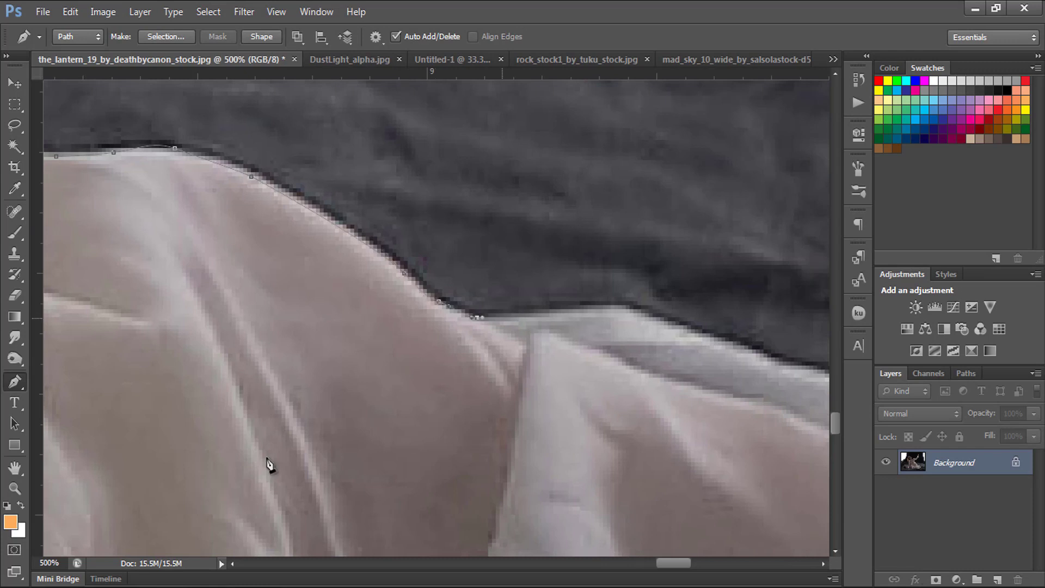
pyautogui.scroll(-2, 268, 464)
pyautogui.hscroll(2, 268, 464)
pyautogui.scroll(-2, 266, 459)
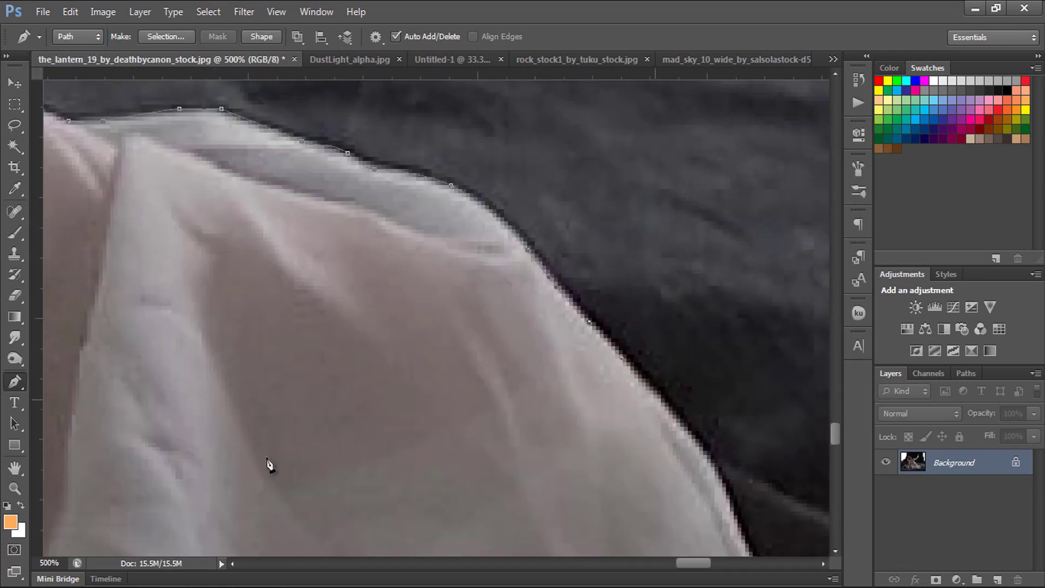
pyautogui.hscroll(2, 266, 459)
pyautogui.scroll(-2, 267, 459)
pyautogui.scroll(-2, 268, 464)
pyautogui.hscroll(-2, 268, 465)
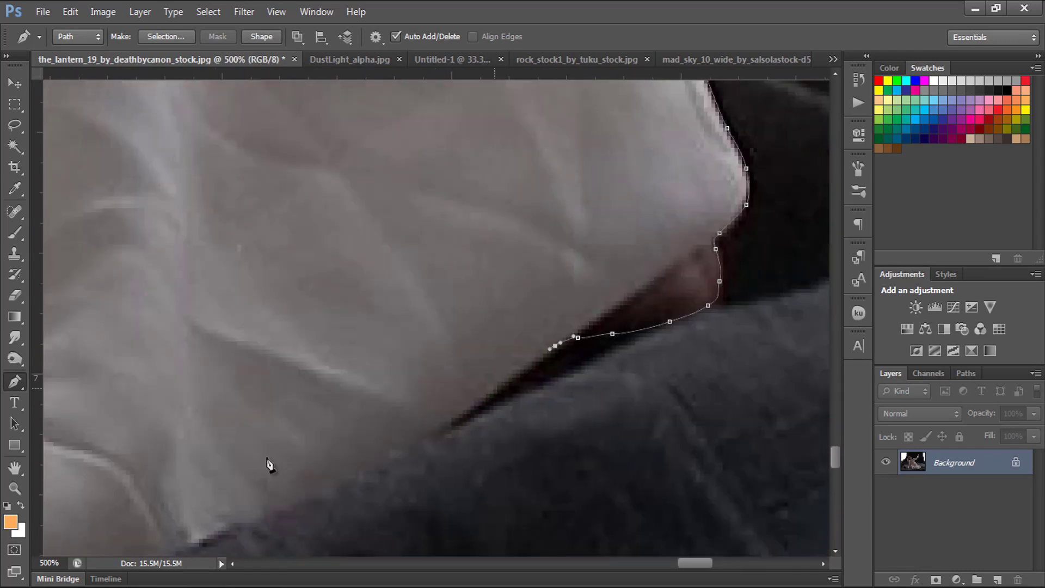
pyautogui.hscroll(-2, 268, 464)
pyautogui.scroll(-2, 269, 464)
pyautogui.scroll(-2, 268, 464)
pyautogui.hscroll(-2, 268, 464)
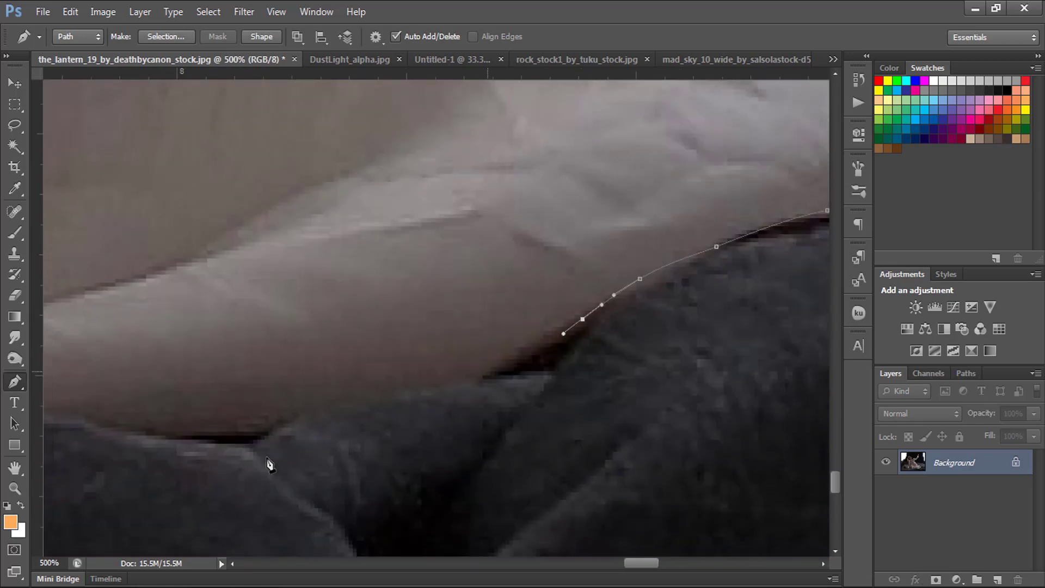
pyautogui.hscroll(-2, 269, 465)
pyautogui.hscroll(-2, 268, 464)
pyautogui.hscroll(-2, 268, 464)
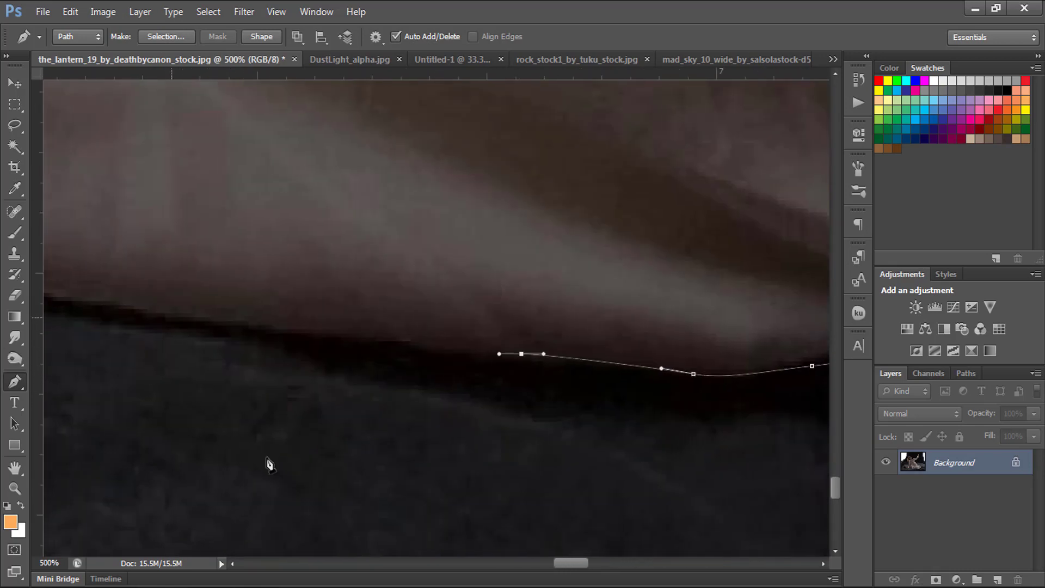
pyautogui.hscroll(-2, 268, 464)
pyautogui.scroll(2, 268, 461)
pyautogui.hscroll(-2, 267, 460)
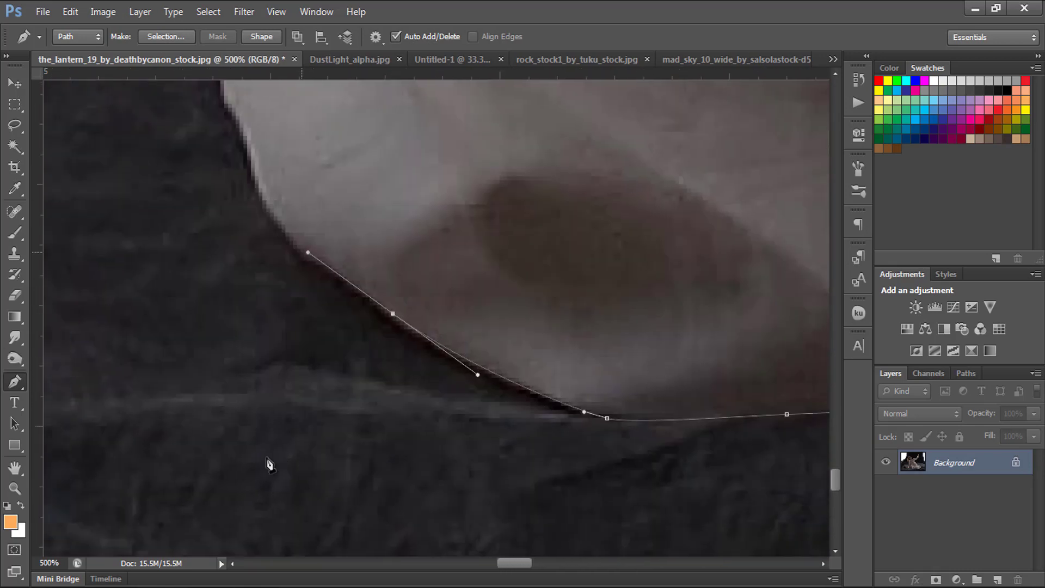
pyautogui.scroll(3, 266, 457)
pyautogui.hscroll(-2, 265, 457)
pyautogui.scroll(3, 266, 458)
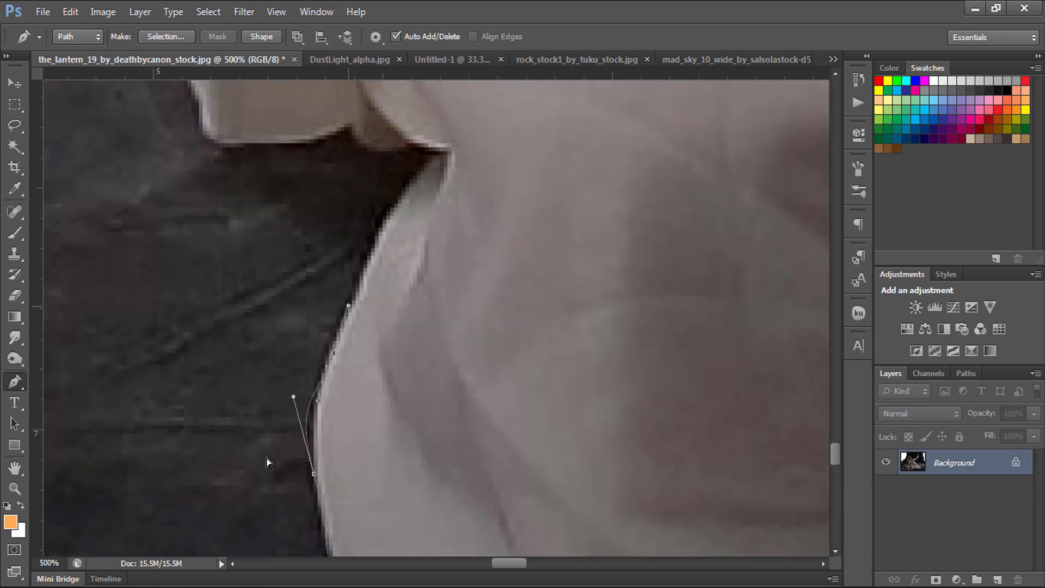
pyautogui.scroll(3, 268, 463)
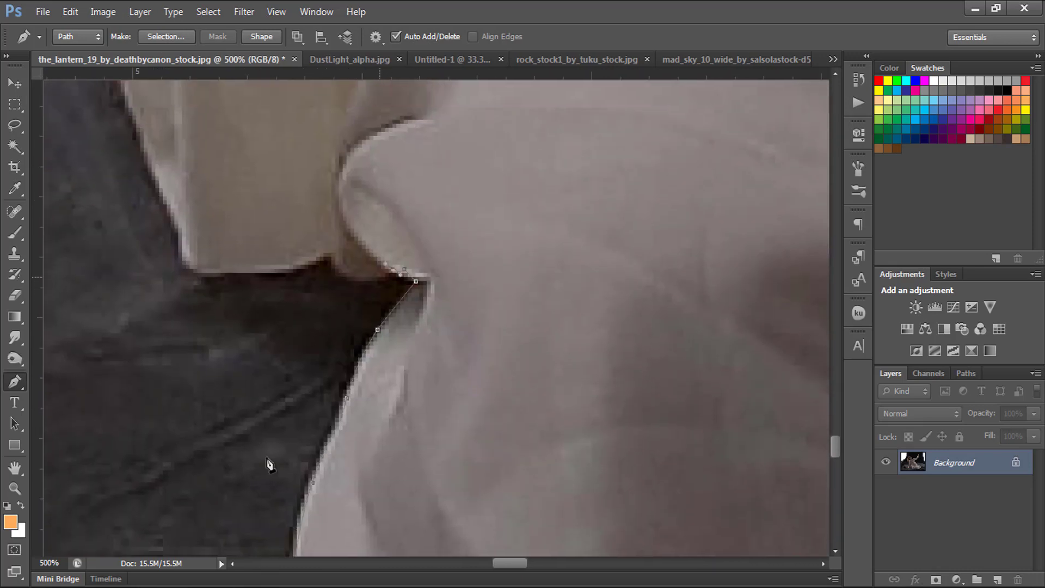
pyautogui.scroll(3, 268, 464)
pyautogui.hscroll(-2, 269, 464)
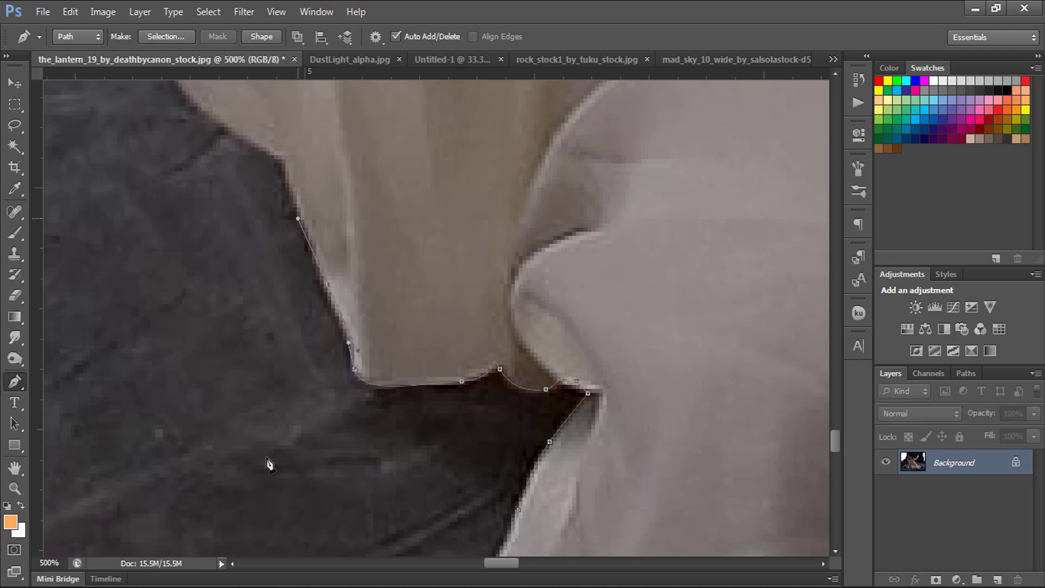
pyautogui.hscroll(-2, 268, 464)
pyautogui.scroll(3, 268, 464)
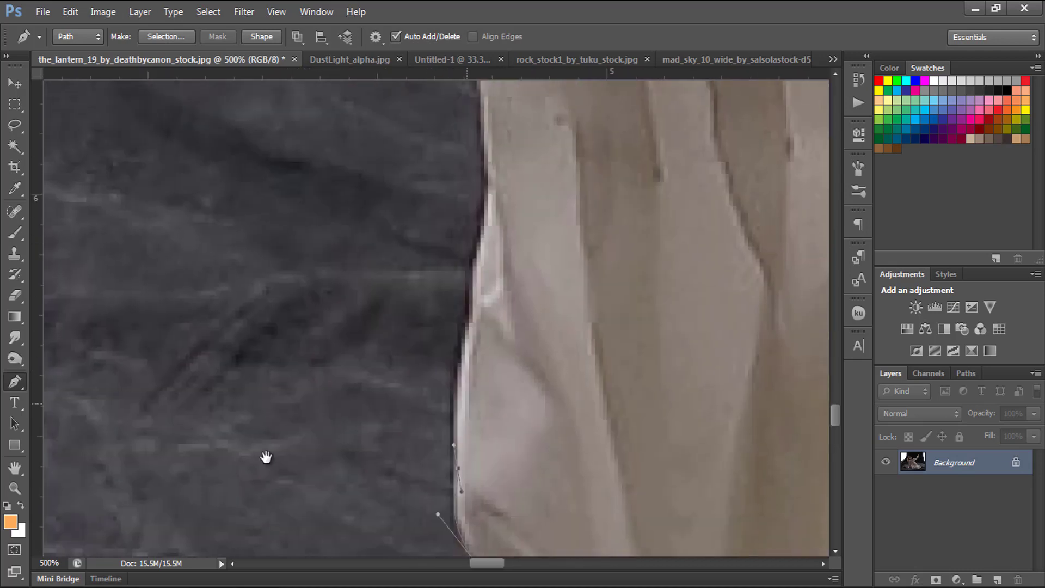
pyautogui.hscroll(-1, 266, 457)
pyautogui.scroll(3, 266, 457)
pyautogui.hscroll(-1, 268, 464)
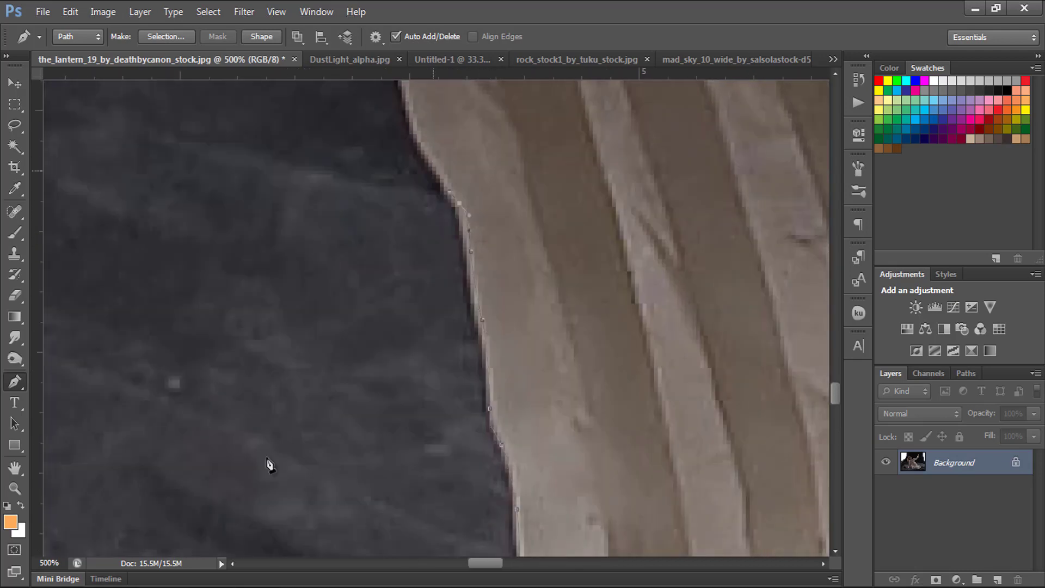
pyautogui.scroll(3, 269, 464)
pyautogui.hscroll(-2, 268, 464)
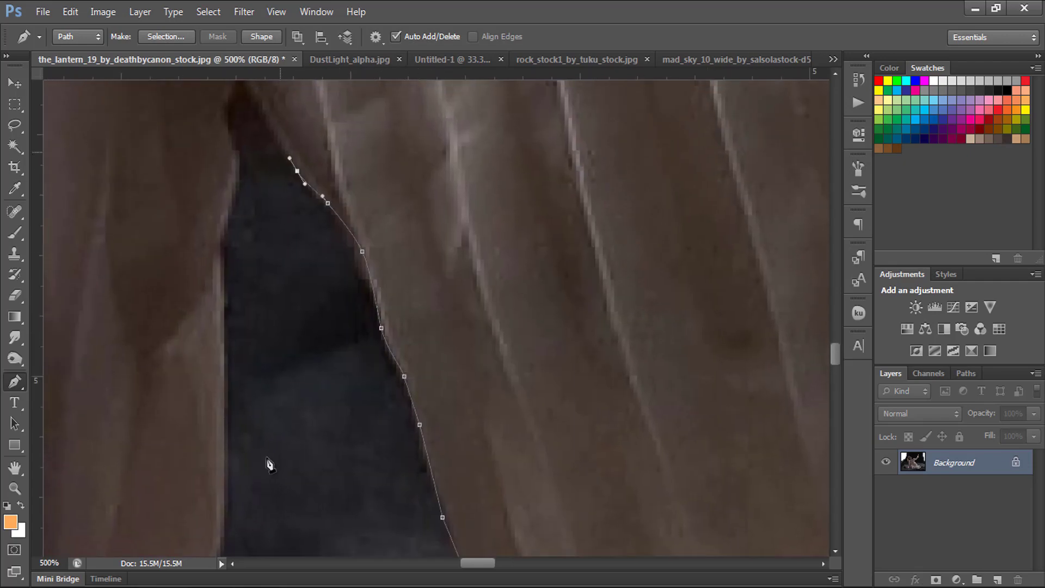
pyautogui.hscroll(-1, 268, 464)
pyautogui.scroll(-3, 268, 462)
pyautogui.scroll(-2, 264, 457)
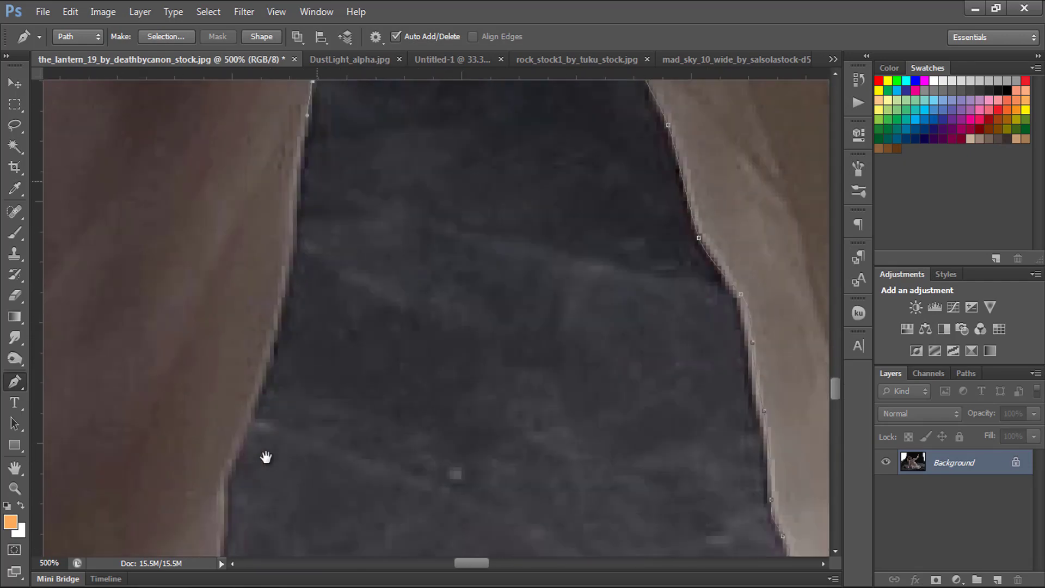
pyautogui.scroll(-2, 266, 462)
pyautogui.hscroll(-2, 268, 462)
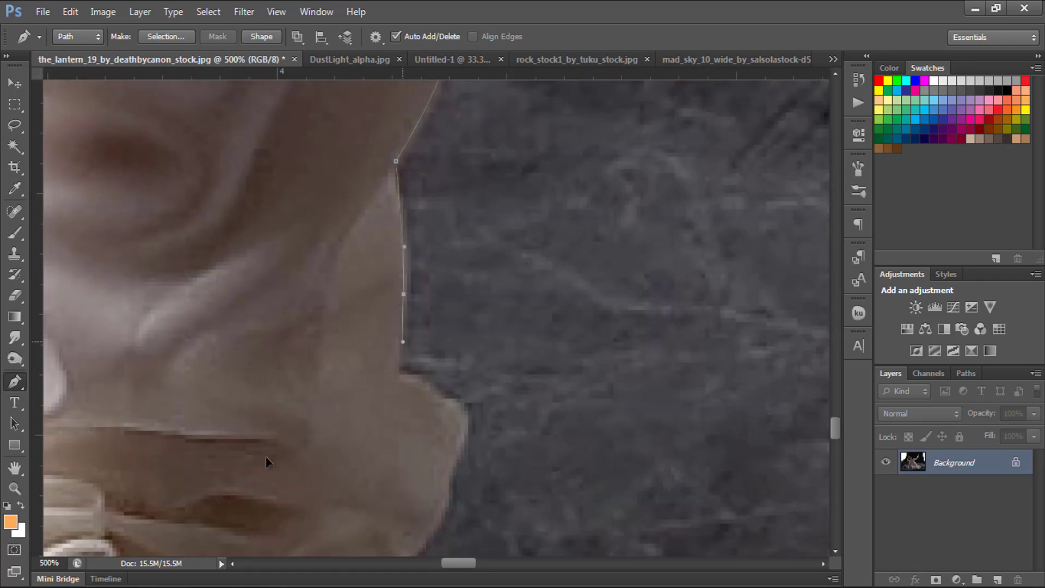
pyautogui.hscroll(-2, 268, 464)
pyautogui.scroll(-3, 268, 464)
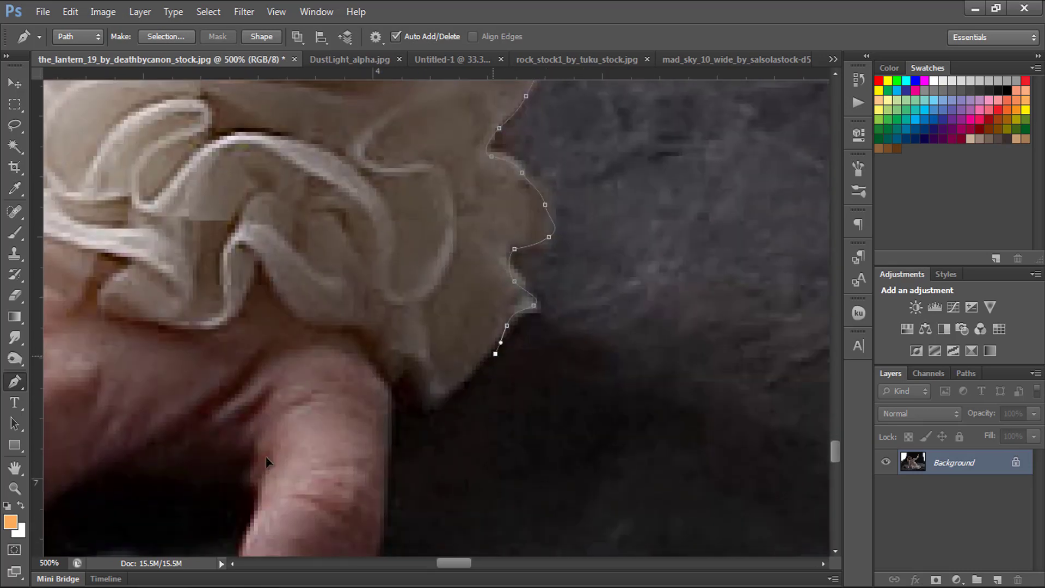
pyautogui.hscroll(-1, 268, 464)
pyautogui.scroll(-3, 268, 464)
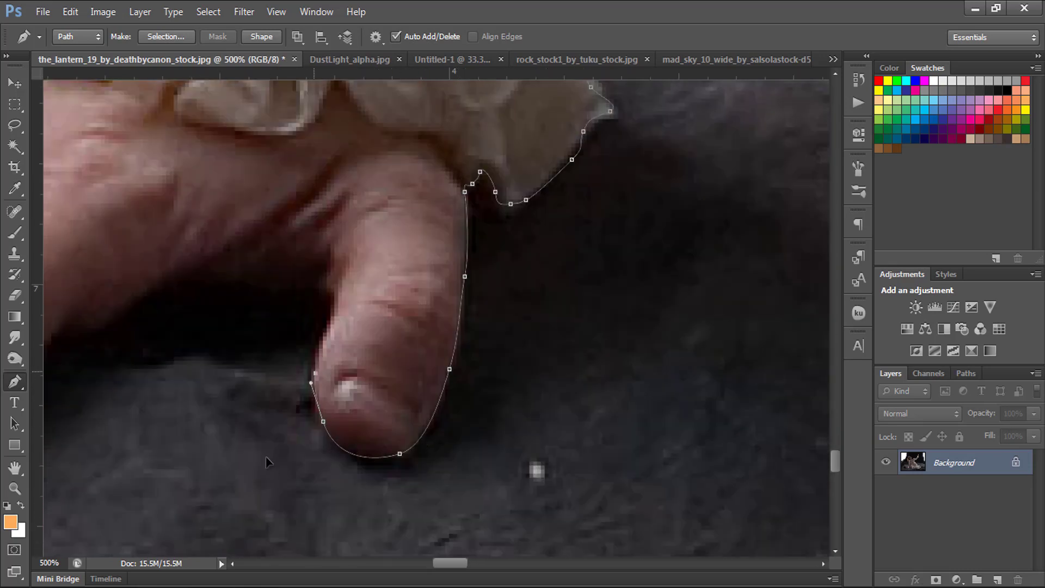
# Trace Pen anchors around the woman's fingertips and between each finger.
pyautogui.hscroll(-2, 268, 464)
pyautogui.hscroll(-2, 268, 464)
pyautogui.scroll(-1, 268, 464)
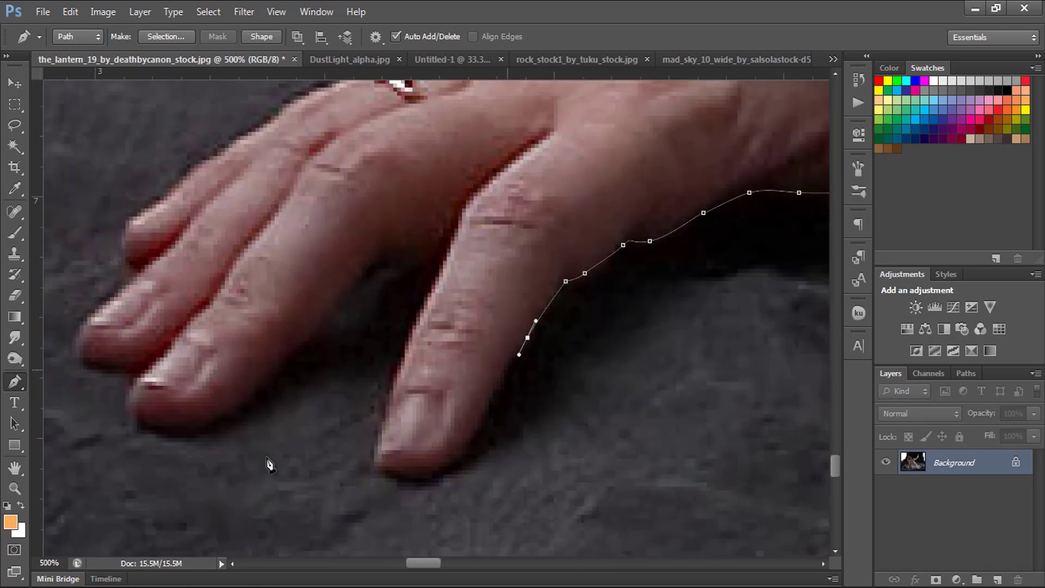
pyautogui.moveTo(390, 249); pyautogui.dragTo(373, 245)
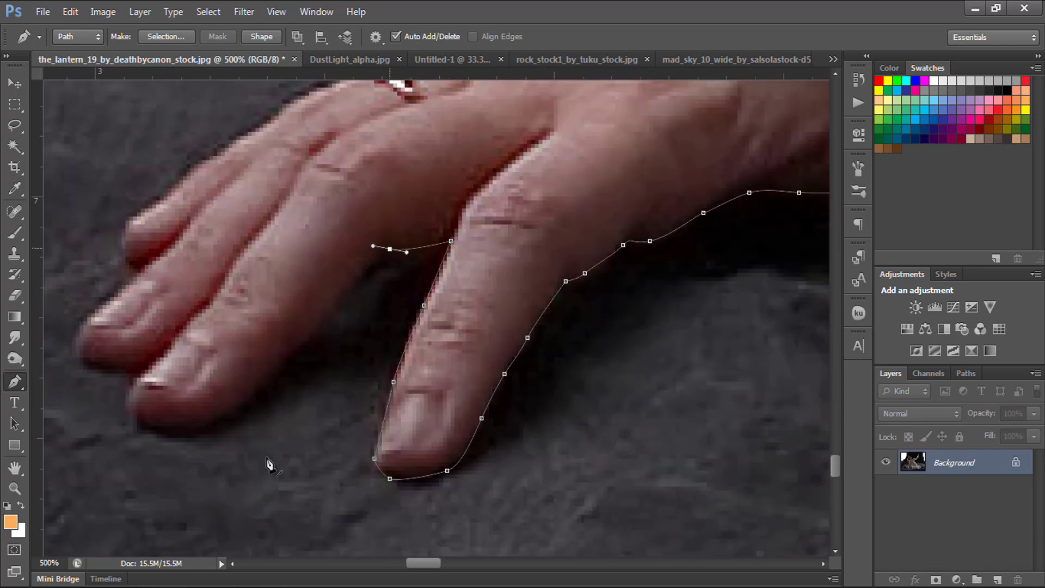
pyautogui.moveTo(290, 354); pyautogui.dragTo(269, 373)
pyautogui.moveTo(202, 422); pyautogui.dragTo(177, 428)
pyautogui.moveTo(133, 414); pyautogui.dragTo(129, 403)
pyautogui.moveTo(126, 391); pyautogui.dragTo(131, 386)
pyautogui.click(141, 370)
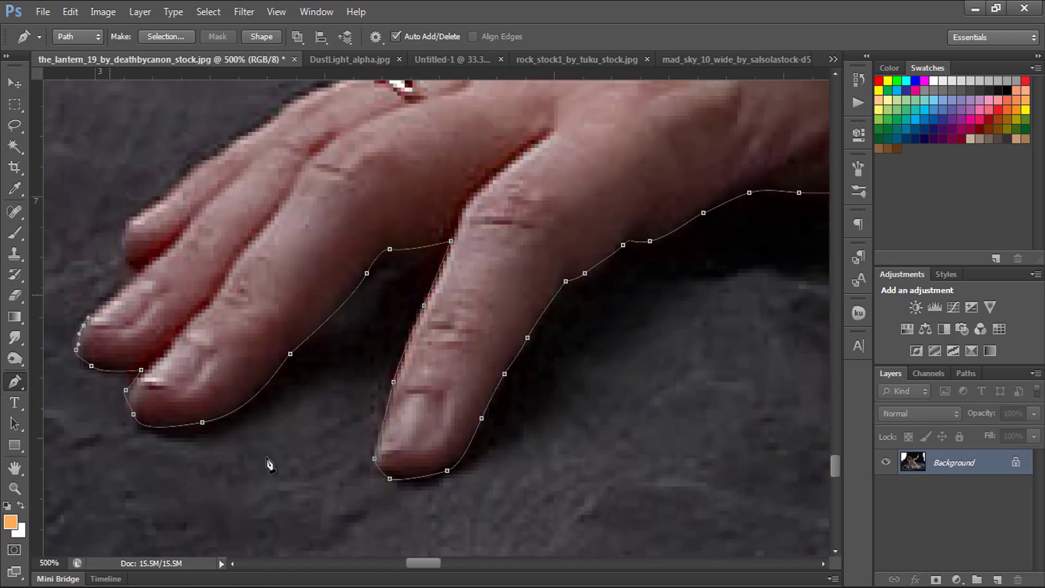
# Pan up the sleeve and shoulder to her hair and face, then back down.
pyautogui.scroll(2, 268, 464)
pyautogui.scroll(3, 269, 464)
pyautogui.hscroll(1, 268, 464)
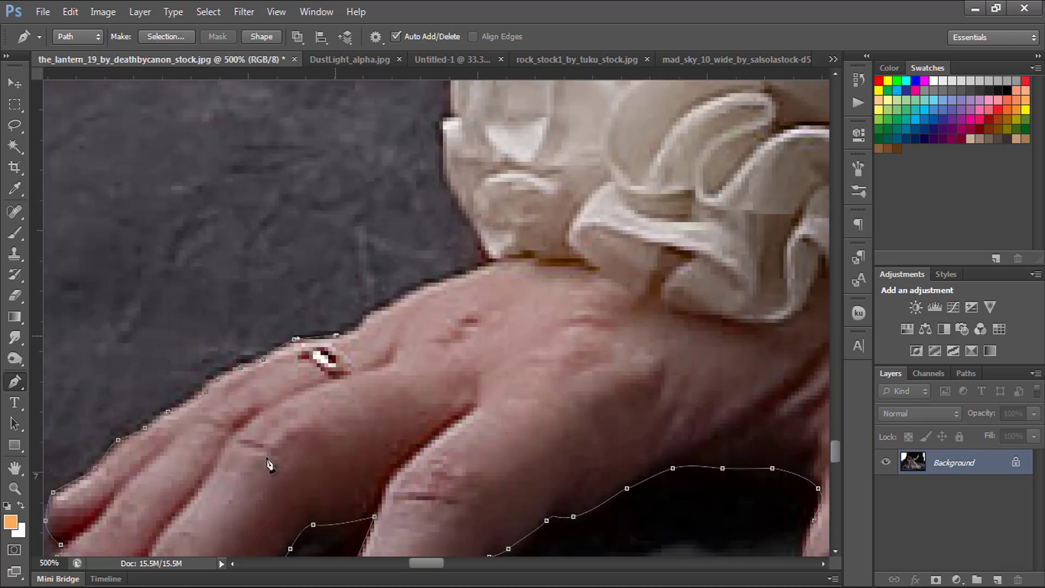
pyautogui.scroll(2, 268, 464)
pyautogui.hscroll(1, 268, 464)
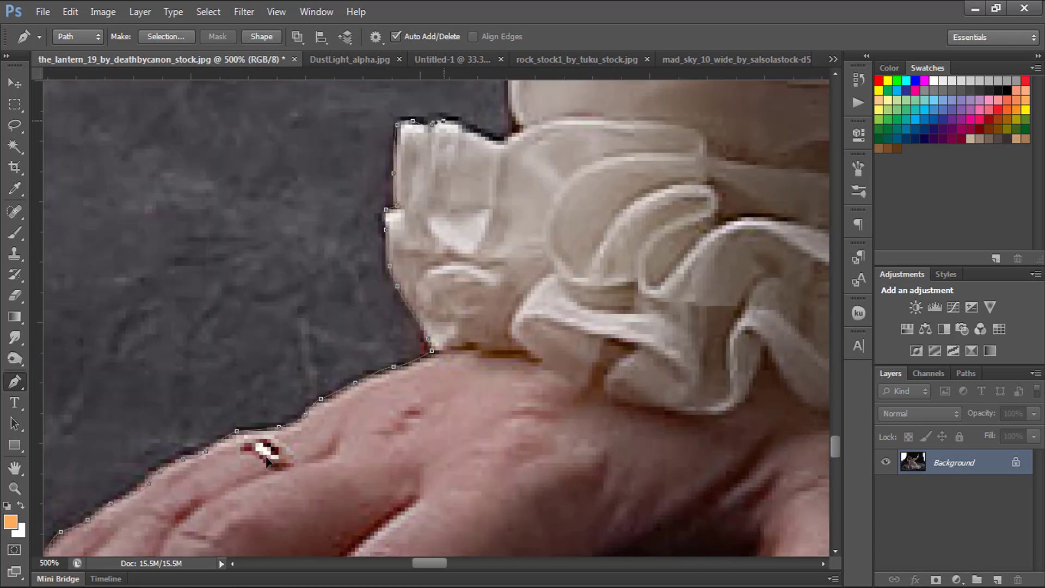
pyautogui.scroll(4, 267, 460)
pyautogui.hscroll(1, 266, 461)
pyautogui.scroll(3, 267, 461)
pyautogui.hscroll(1, 266, 461)
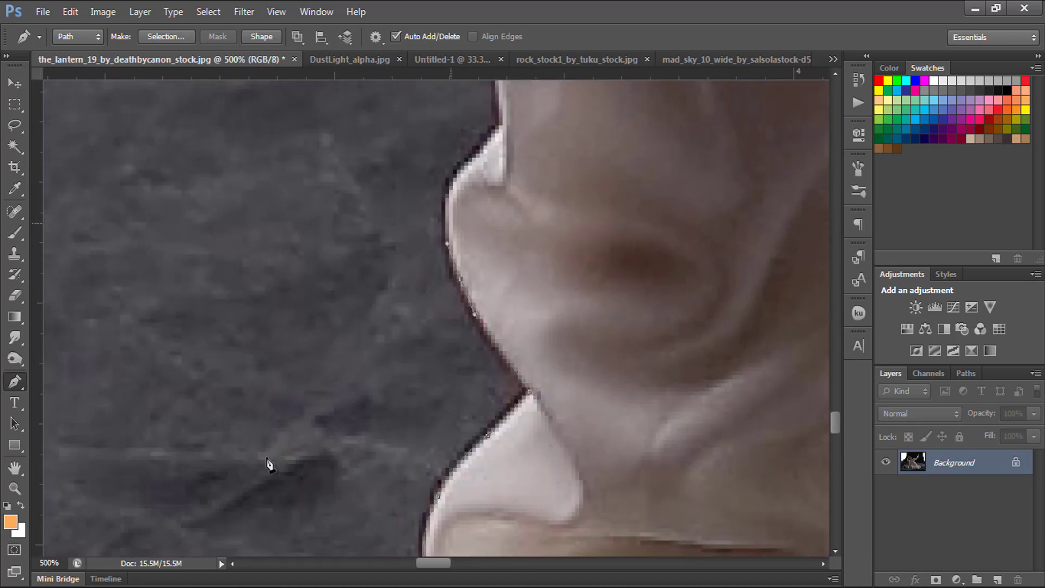
pyautogui.scroll(2, 269, 464)
pyautogui.scroll(2, 267, 463)
pyautogui.scroll(2, 267, 461)
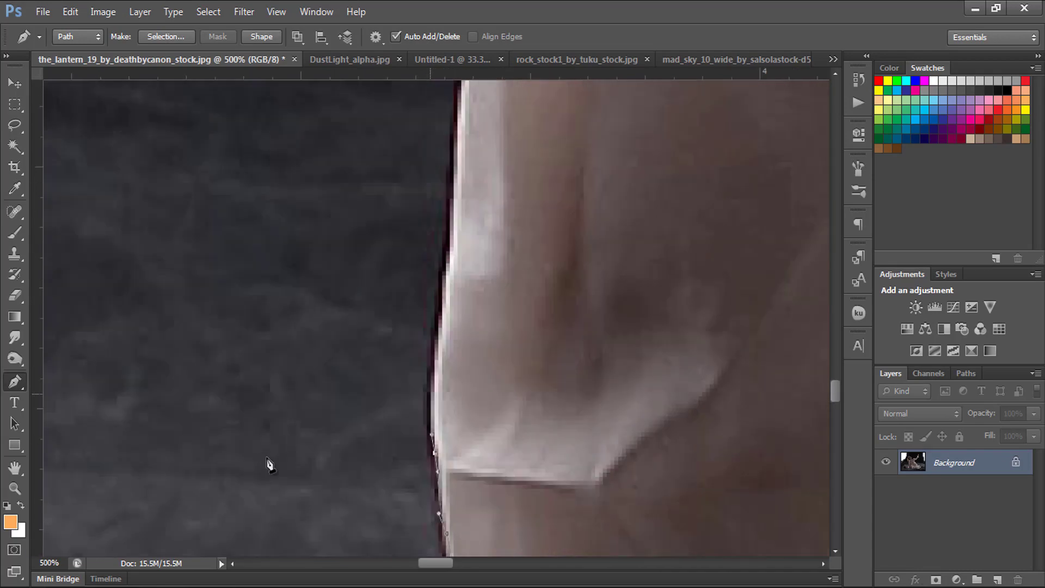
pyautogui.scroll(2, 267, 461)
pyautogui.scroll(2, 267, 460)
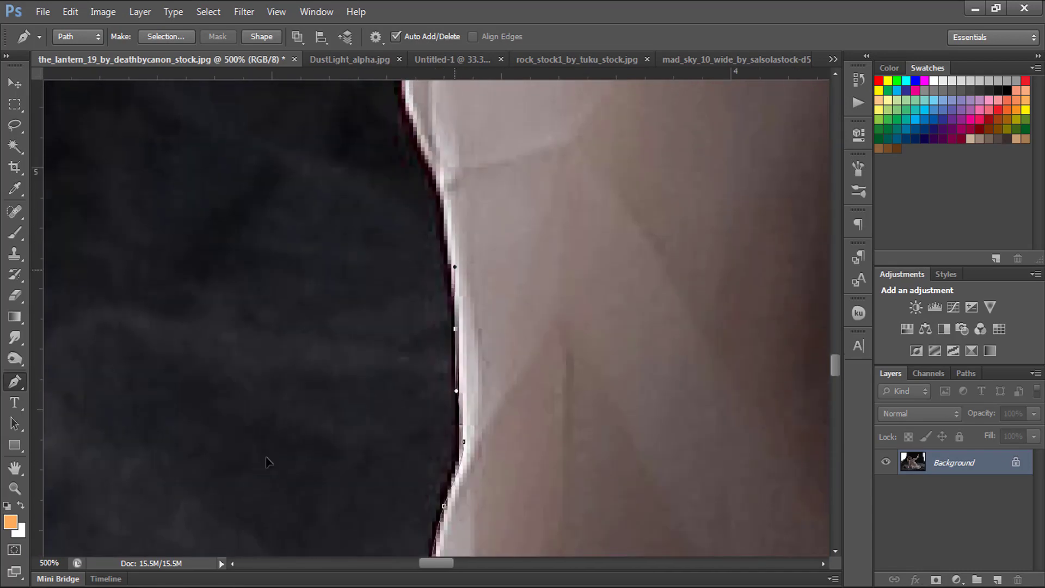
pyautogui.scroll(2, 266, 457)
pyautogui.scroll(2, 267, 460)
pyautogui.scroll(3, 266, 460)
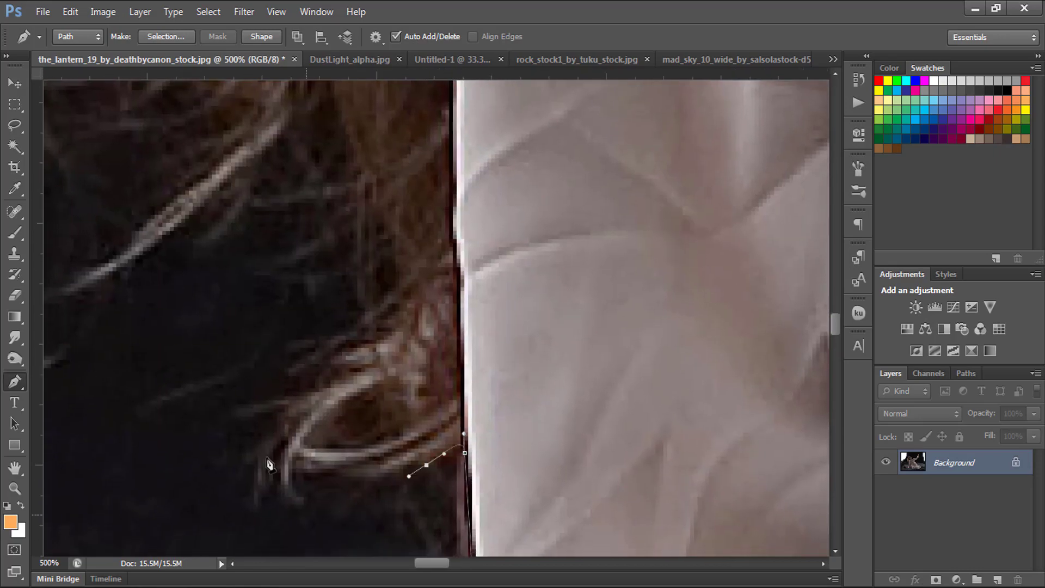
pyautogui.hscroll(-1, 268, 464)
pyautogui.scroll(-1, 269, 464)
pyautogui.scroll(-1, 268, 461)
pyautogui.scroll(-1, 268, 458)
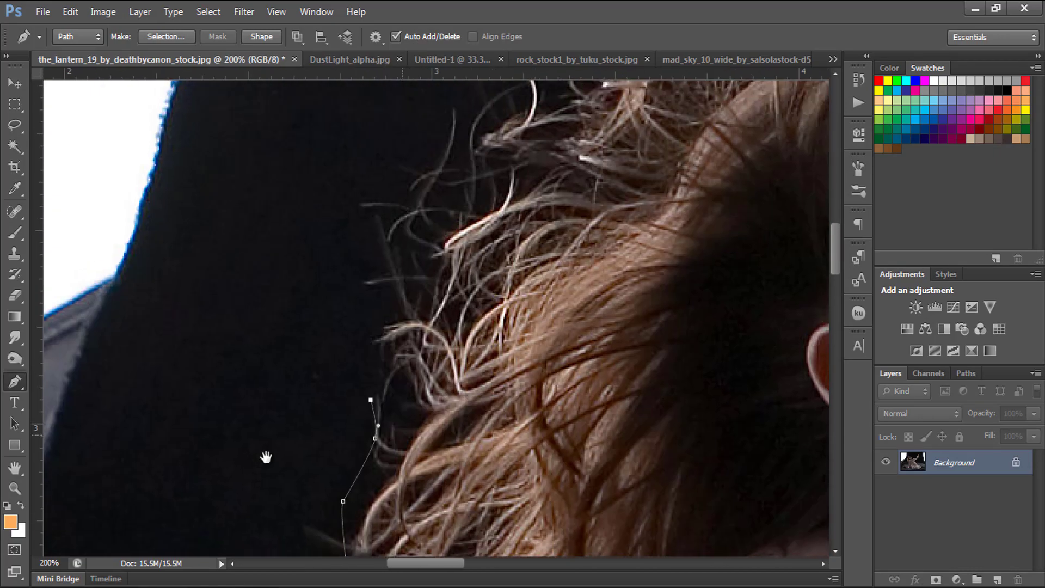
pyautogui.hscroll(5, 267, 462)
pyautogui.scroll(-2, 267, 460)
pyautogui.scroll(-2, 266, 457)
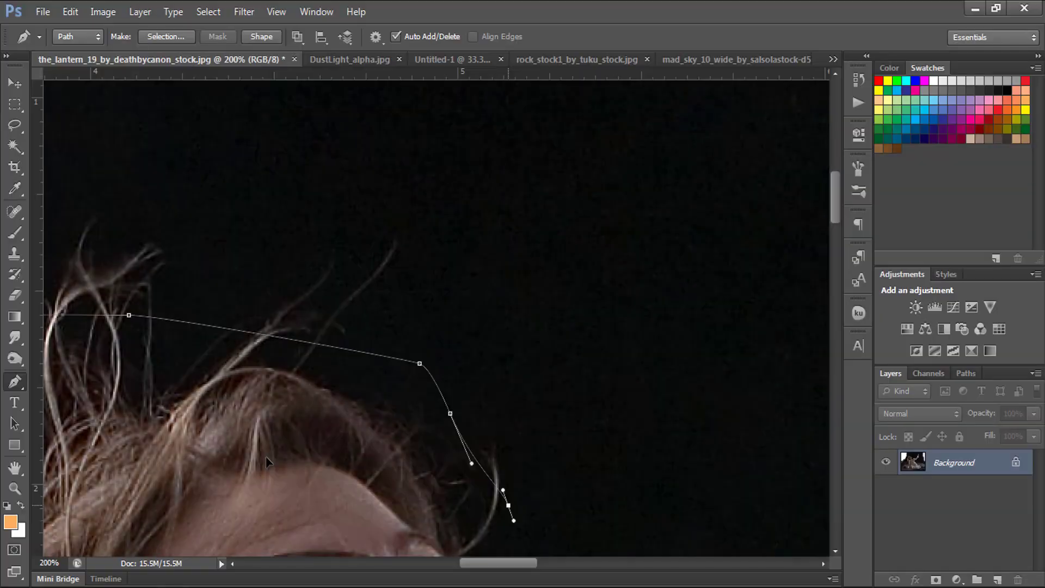
pyautogui.scroll(-3, 266, 457)
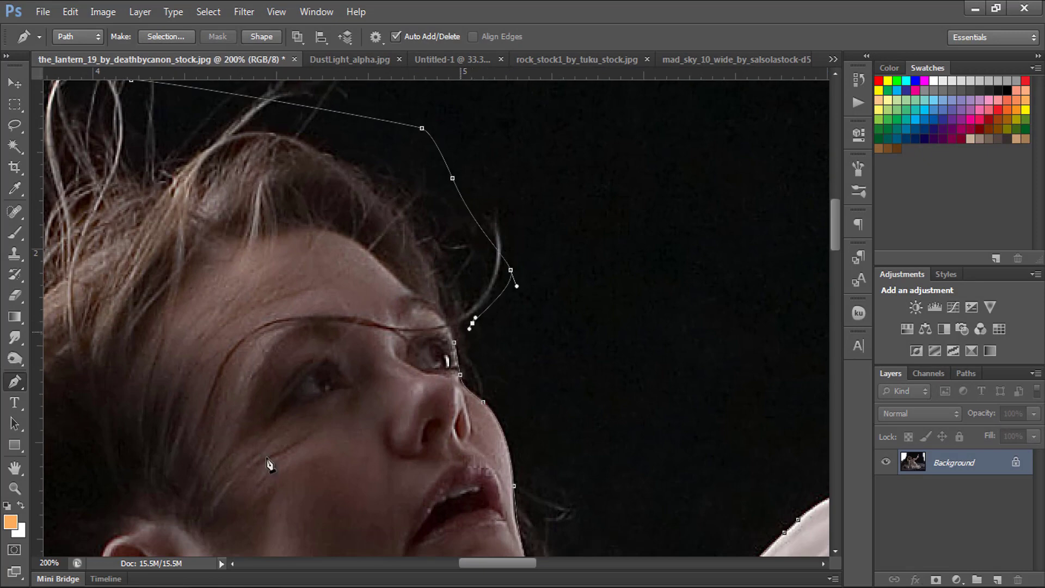
pyautogui.scroll(-3, 266, 457)
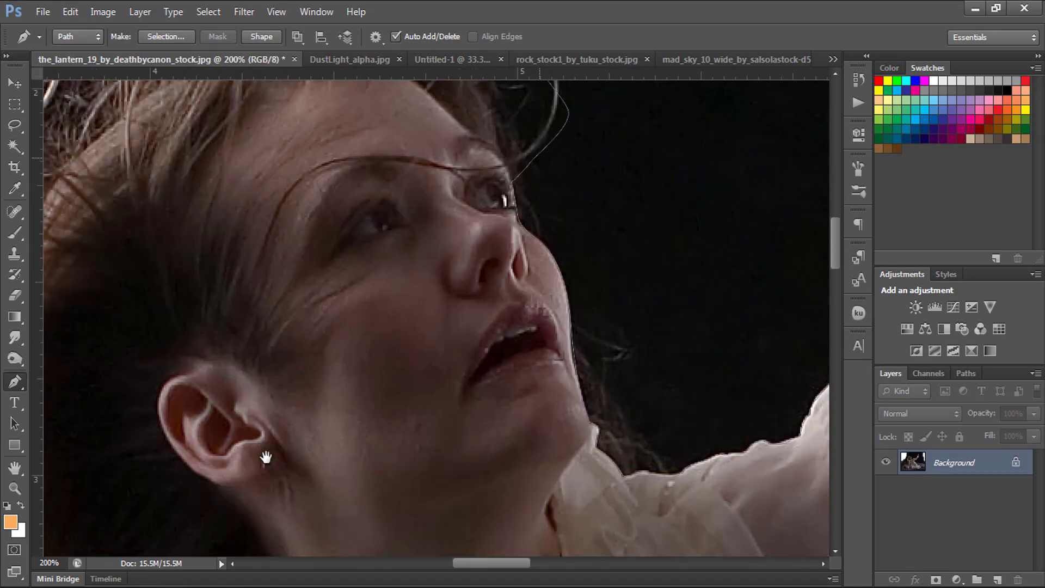
pyautogui.hscroll(-1, 266, 457)
pyautogui.hscroll(-2, 266, 457)
pyautogui.scroll(-2, 266, 457)
# Outline the lantern base with Pen anchors, continuing up toward the latch.
pyautogui.scroll(-3, 267, 457)
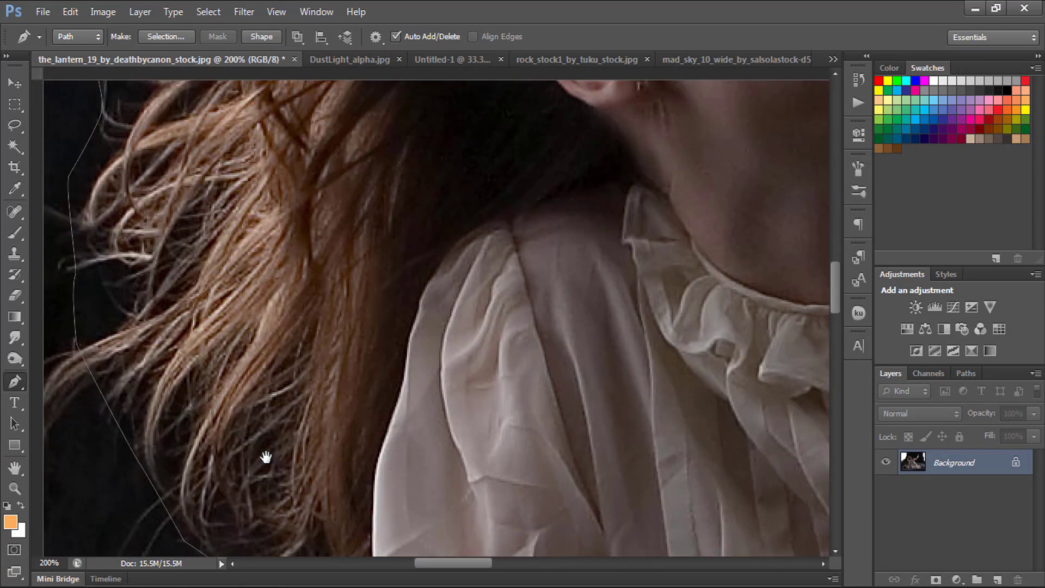
pyautogui.scroll(-1, 267, 457)
pyautogui.scroll(-3, 267, 457)
pyautogui.hscroll(-1, 266, 457)
pyautogui.hscroll(-5, 266, 457)
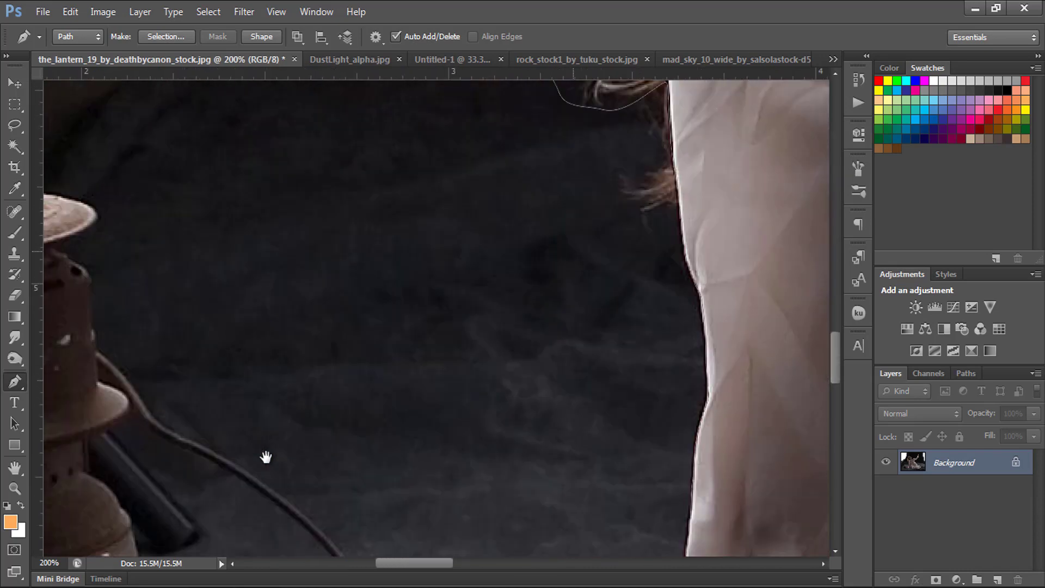
pyautogui.hscroll(-3, 266, 457)
pyautogui.scroll(-1, 266, 457)
pyautogui.scroll(-2, 266, 457)
pyautogui.scroll(-3, 266, 457)
pyautogui.hscroll(-1, 266, 457)
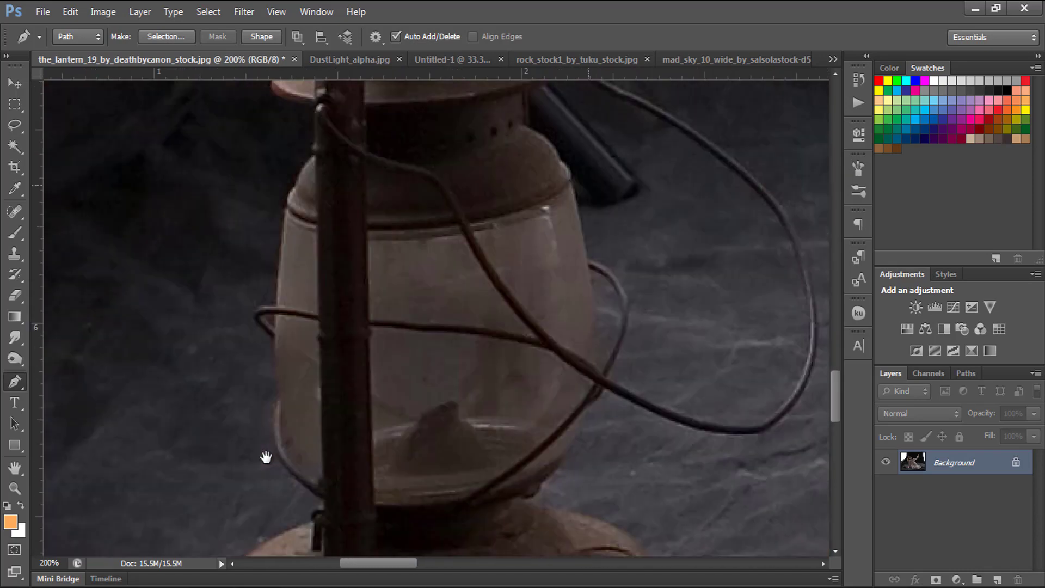
pyautogui.scroll(-3, 266, 457)
pyautogui.scroll(-1, 266, 457)
pyautogui.hscroll(-1, 266, 457)
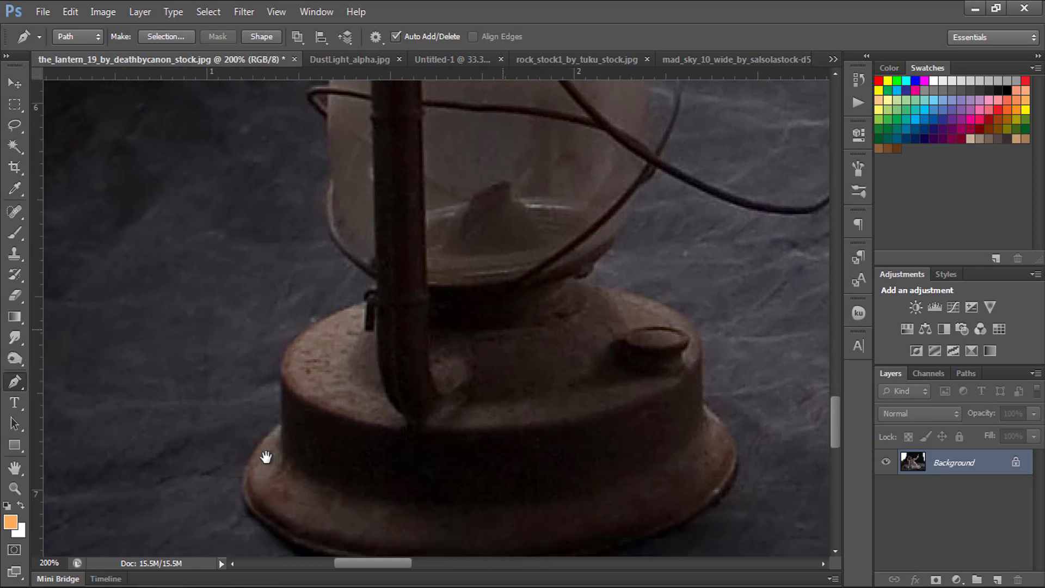
pyautogui.scroll(-1, 266, 457)
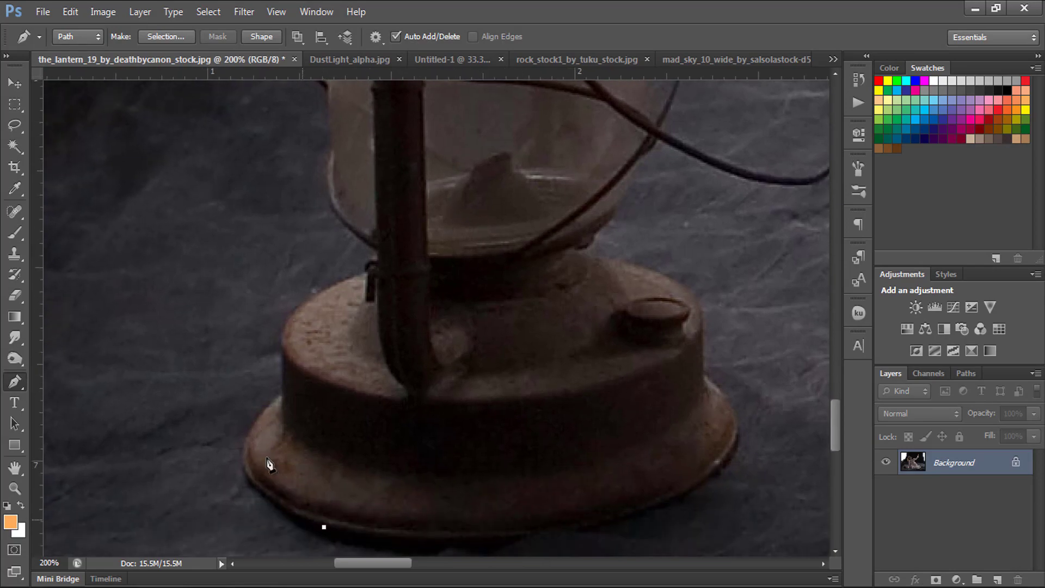
pyautogui.moveTo(243, 497); pyautogui.dragTo(241, 457)
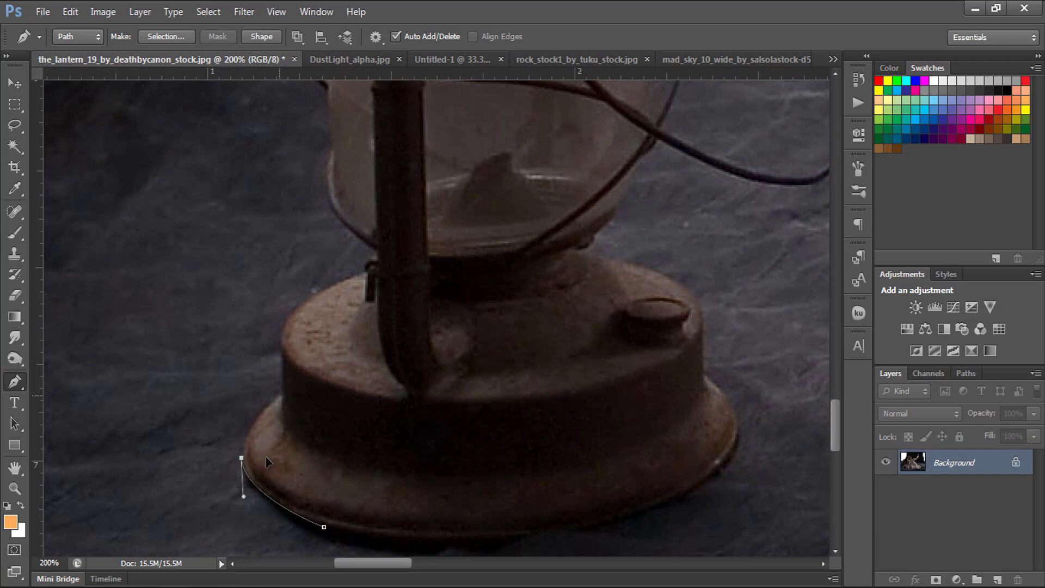
pyautogui.click(283, 334)
pyautogui.click(311, 298)
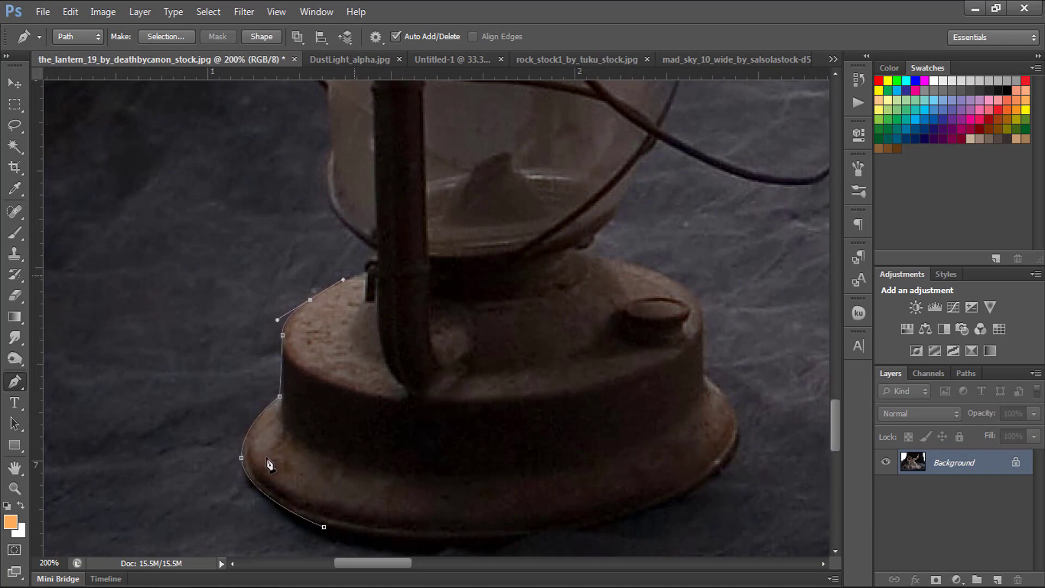
pyautogui.click(365, 270)
pyautogui.scroll(2, 372, 191)
pyautogui.click(361, 331)
pyautogui.click(380, 312)
# Pan over the lantern's globe, cap and wire handle, then zoom out slightly.
pyautogui.scroll(2, 266, 457)
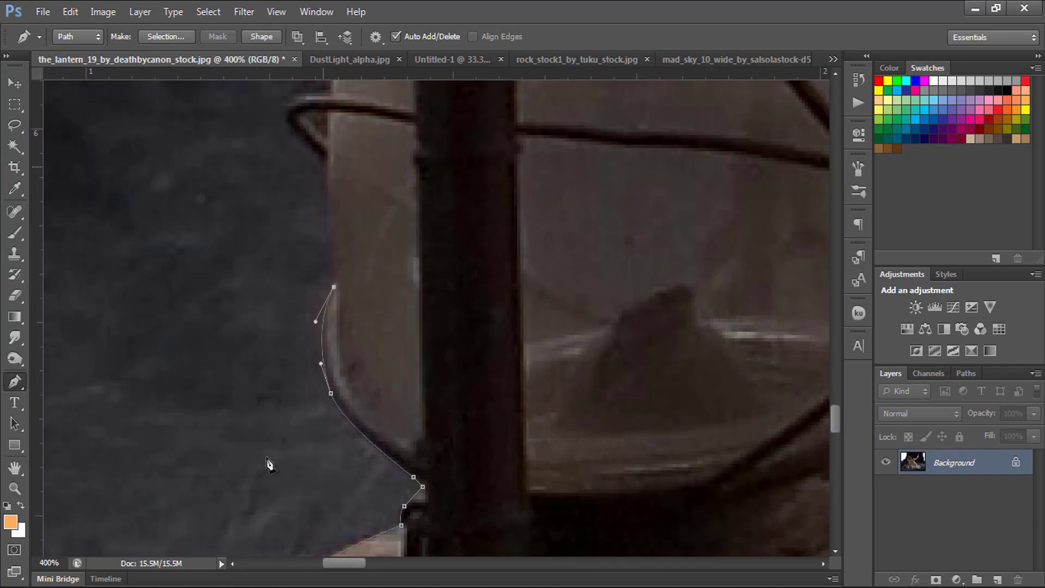
pyautogui.scroll(2, 266, 457)
pyautogui.scroll(2, 266, 457)
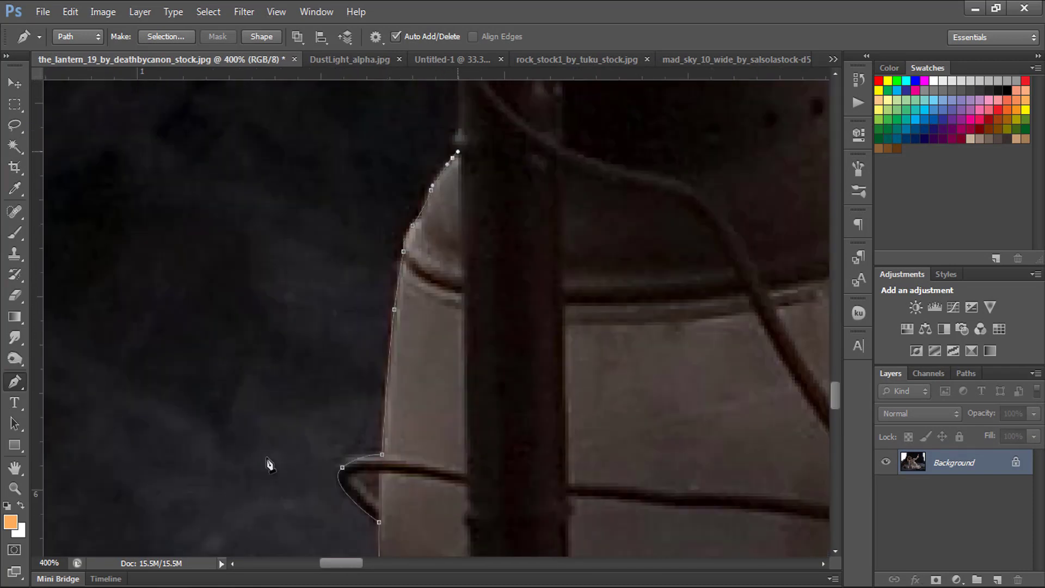
pyautogui.scroll(2, 268, 464)
pyautogui.scroll(3, 269, 464)
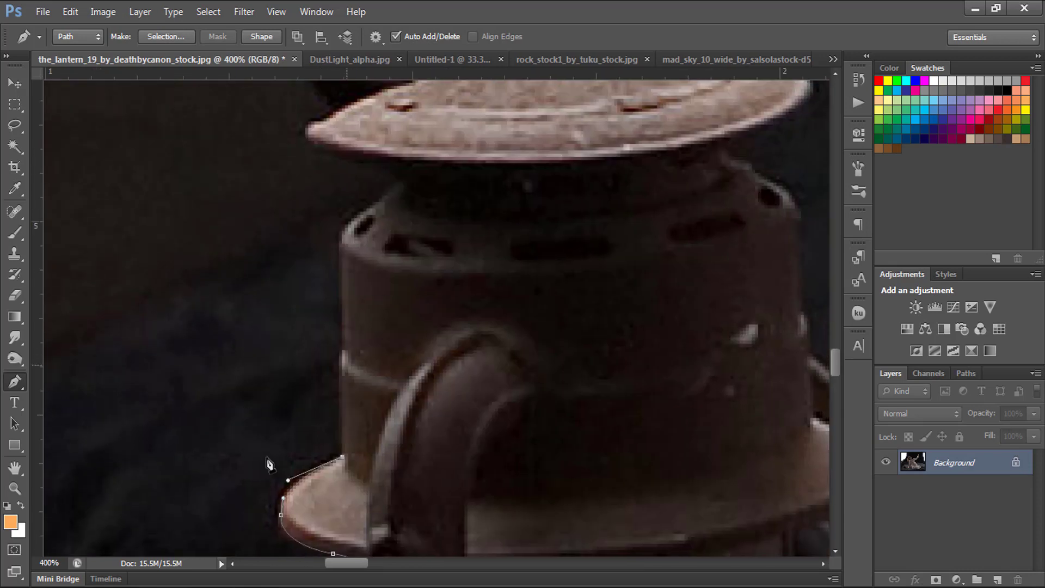
pyautogui.scroll(2, 266, 457)
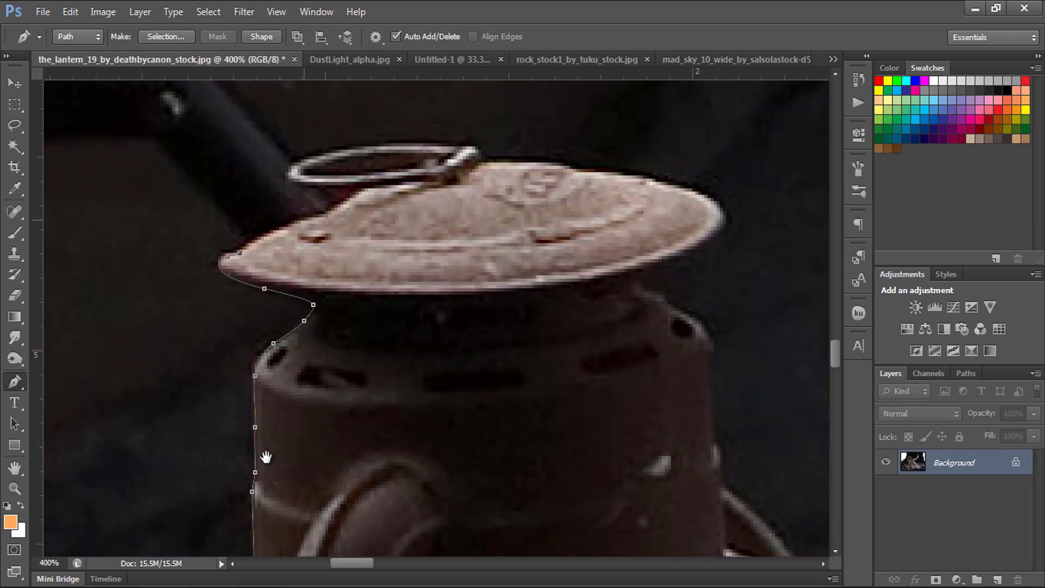
pyautogui.scroll(2, 266, 457)
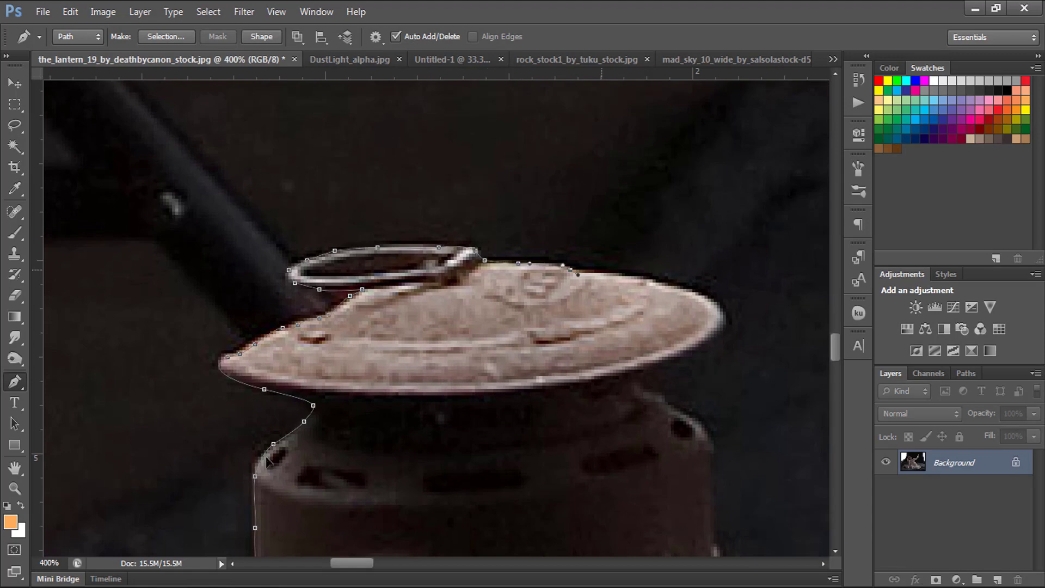
pyautogui.scroll(-5, 269, 464)
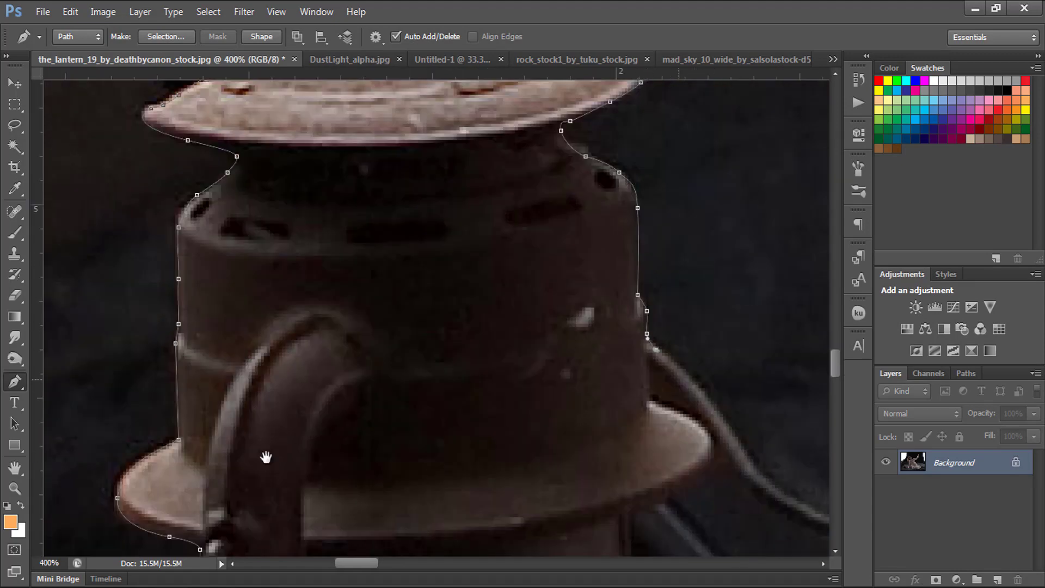
pyautogui.scroll(-5, 266, 457)
pyautogui.scroll(-3, 268, 462)
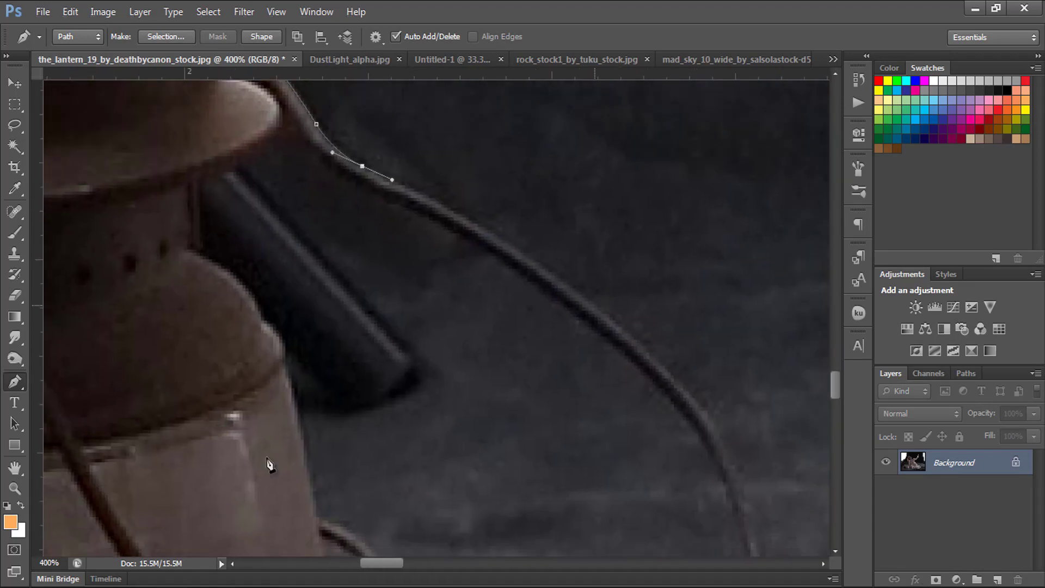
pyautogui.scroll(-3, 267, 463)
pyautogui.scroll(-3, 267, 463)
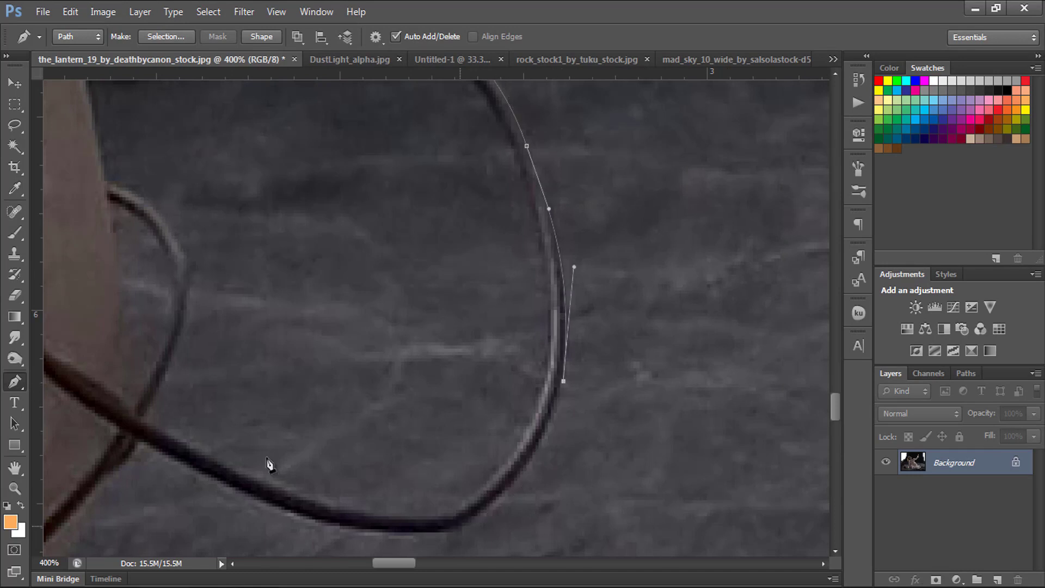
pyautogui.scroll(-2, 269, 464)
pyautogui.scroll(-5, 269, 465)
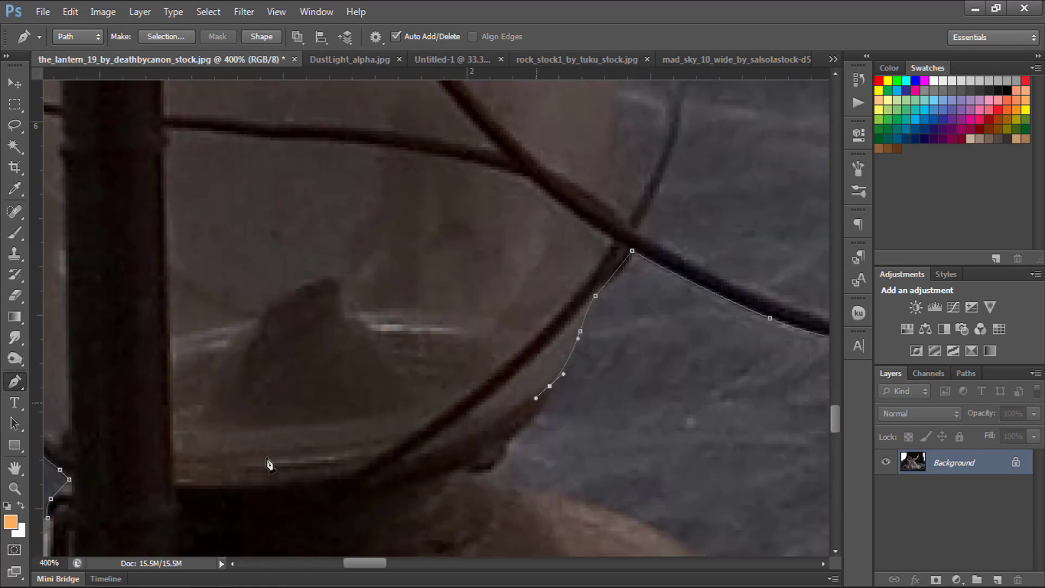
pyautogui.scroll(-3, 268, 464)
pyautogui.scroll(-5, 269, 464)
pyautogui.scroll(-3, 269, 464)
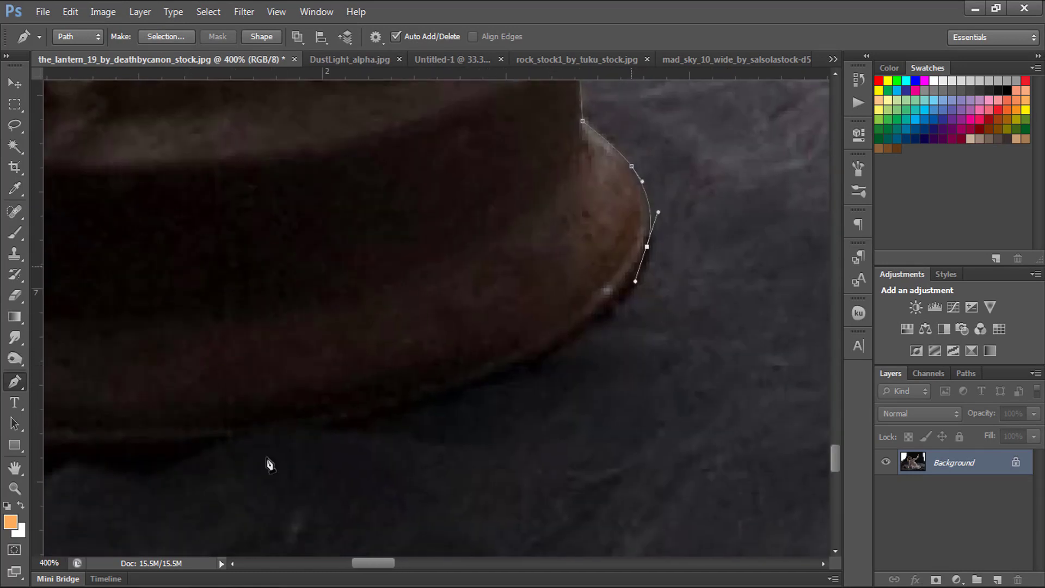
pyautogui.scroll(-3, 269, 464)
pyautogui.hotkey('ctrl', '-')
pyautogui.scroll(5, 267, 459)
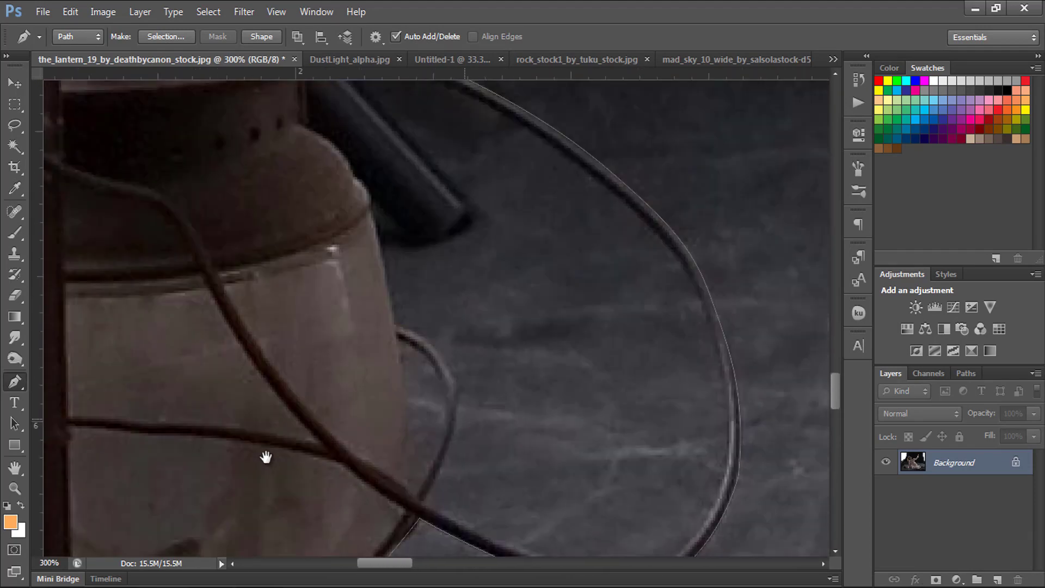
pyautogui.scroll(3, 265, 457)
pyautogui.hscroll(3, 267, 460)
pyautogui.scroll(-3, 269, 464)
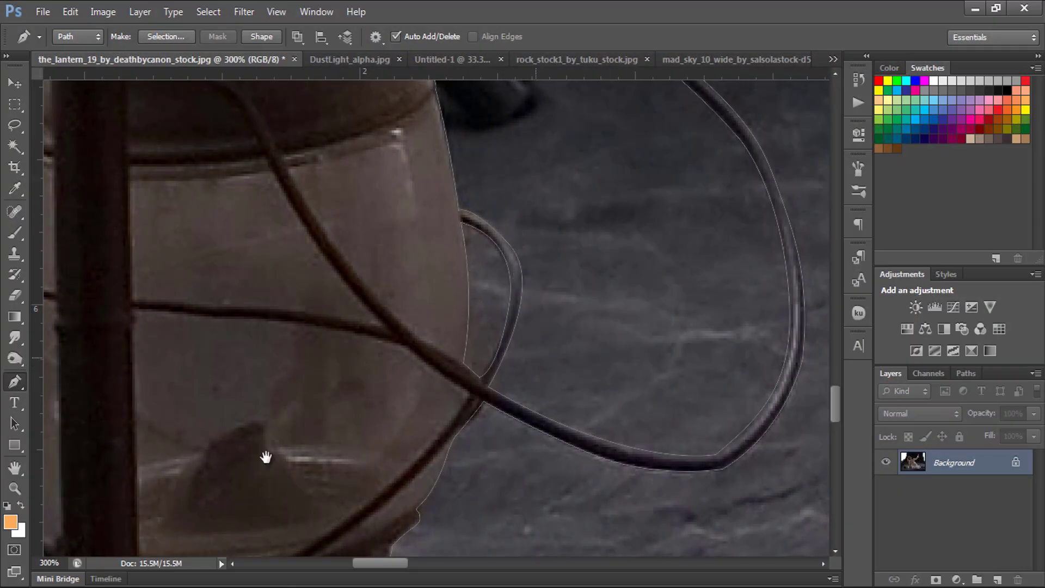
pyautogui.scroll(3, 267, 459)
pyautogui.scroll(-2, 265, 456)
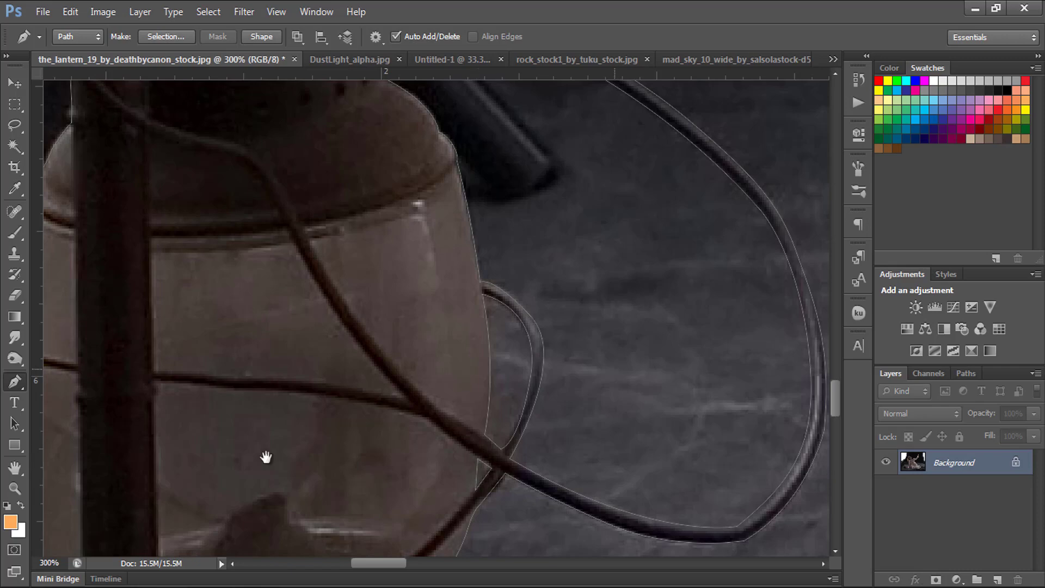
pyautogui.scroll(3, 266, 456)
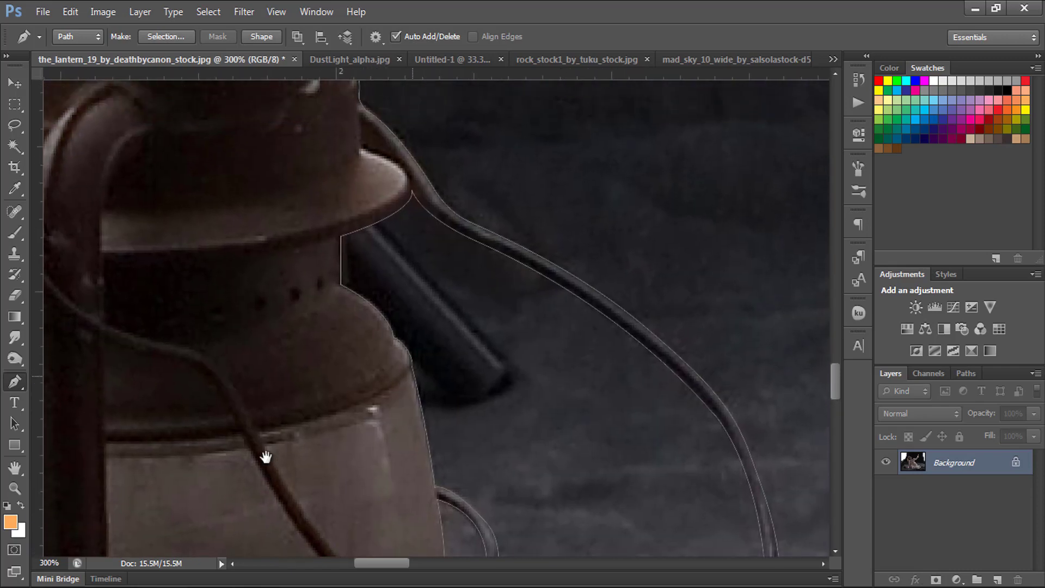
pyautogui.hscroll(-4, 265, 456)
pyautogui.scroll(-2, 266, 460)
# Fit the photo on screen and convert the traced path into a woman-and-lantern selection.
pyautogui.hotkey('ctrl', '0')
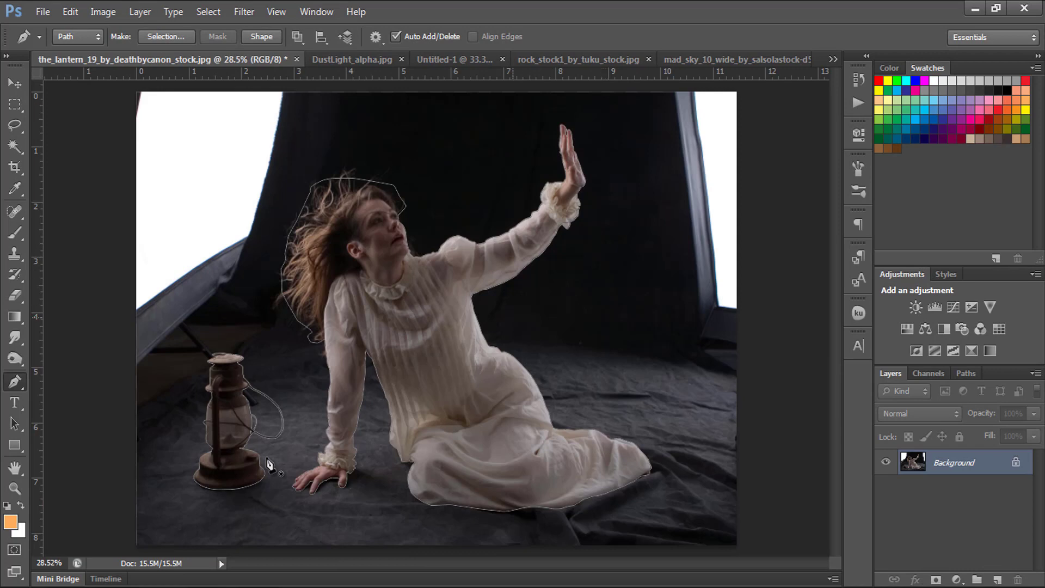
pyautogui.hotkey('ctrl', 'Return')
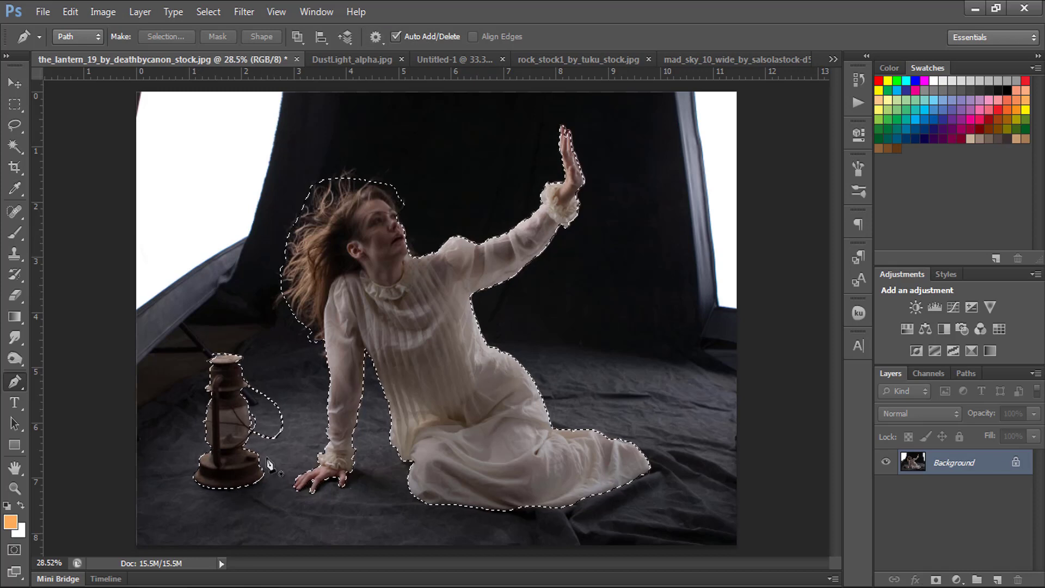
pyautogui.press('m')
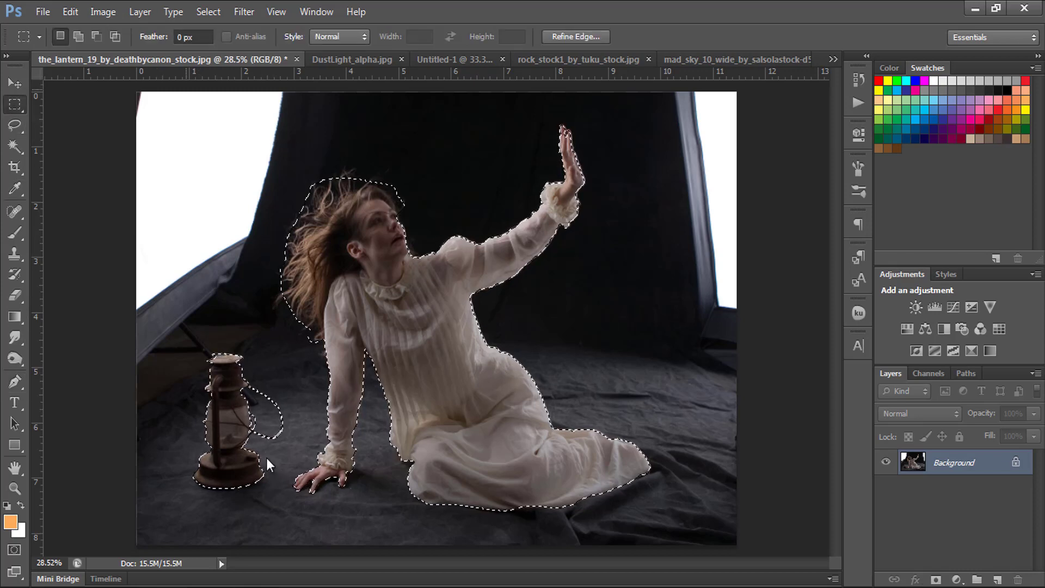
pyautogui.press('l')
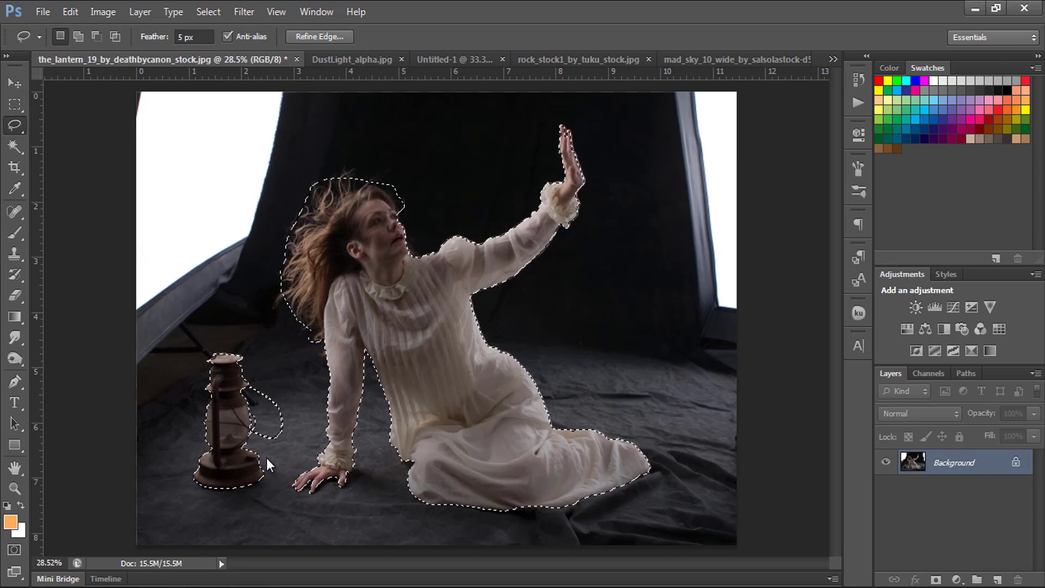
pyautogui.press('p')
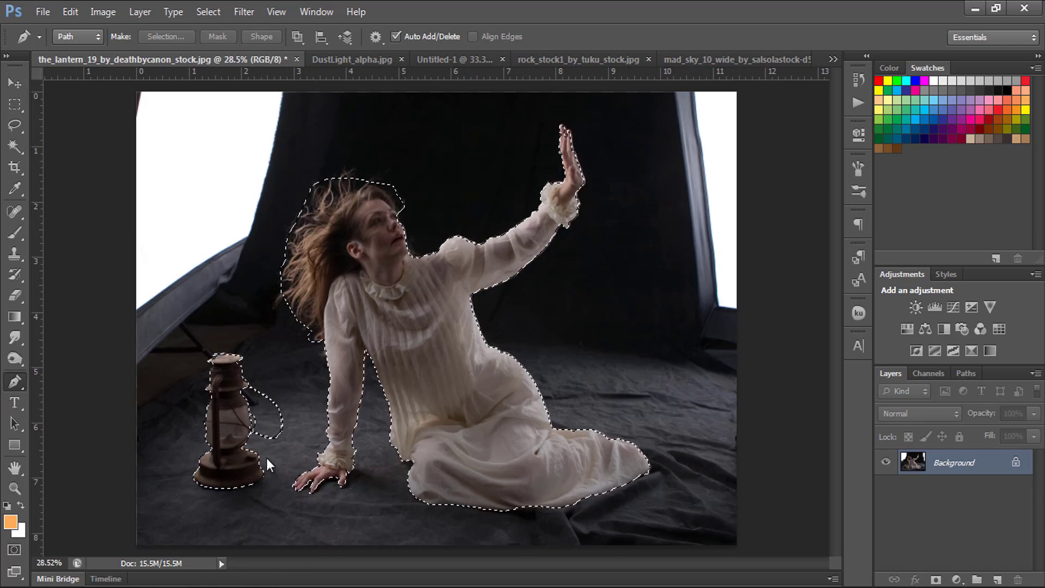
pyautogui.press('m')
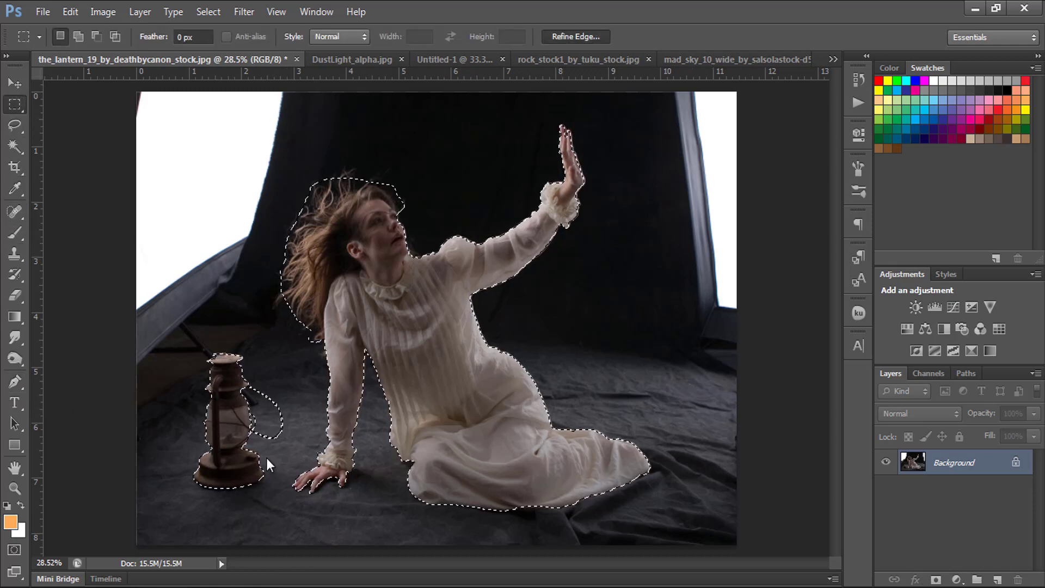
# Bring up Refine Edge for the selection and inspect its edges at 100% zoom.
pyautogui.hotkey('ctrl', 'alt', 'r')
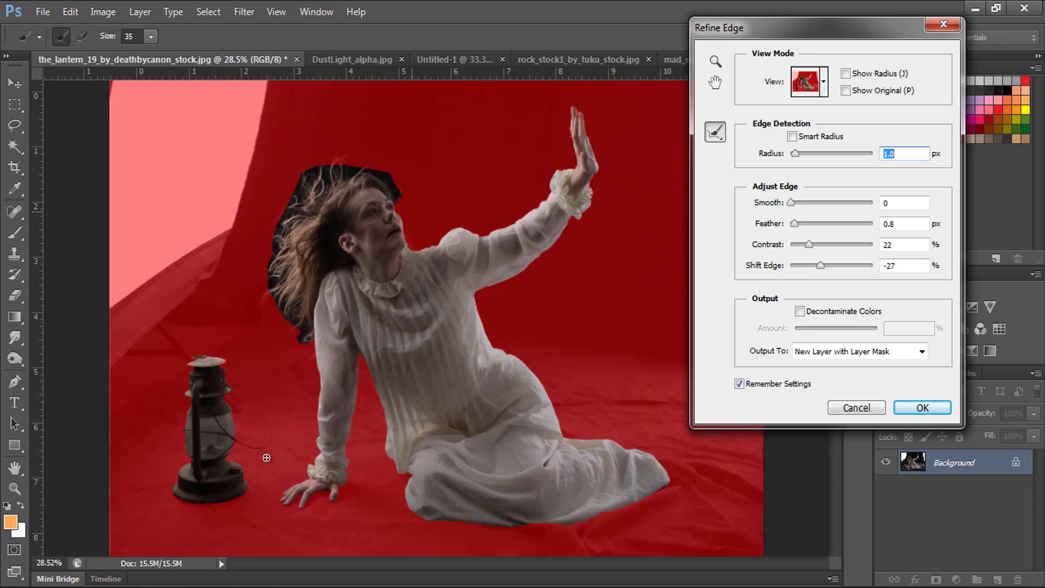
pyautogui.hotkey('ctrl', '+')
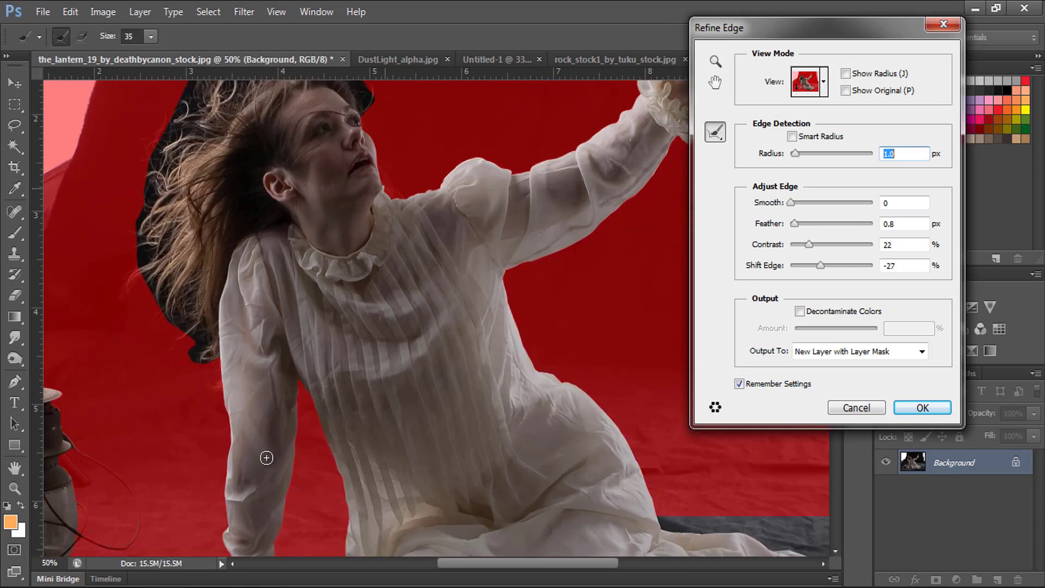
pyautogui.hotkey('ctrl', '+')
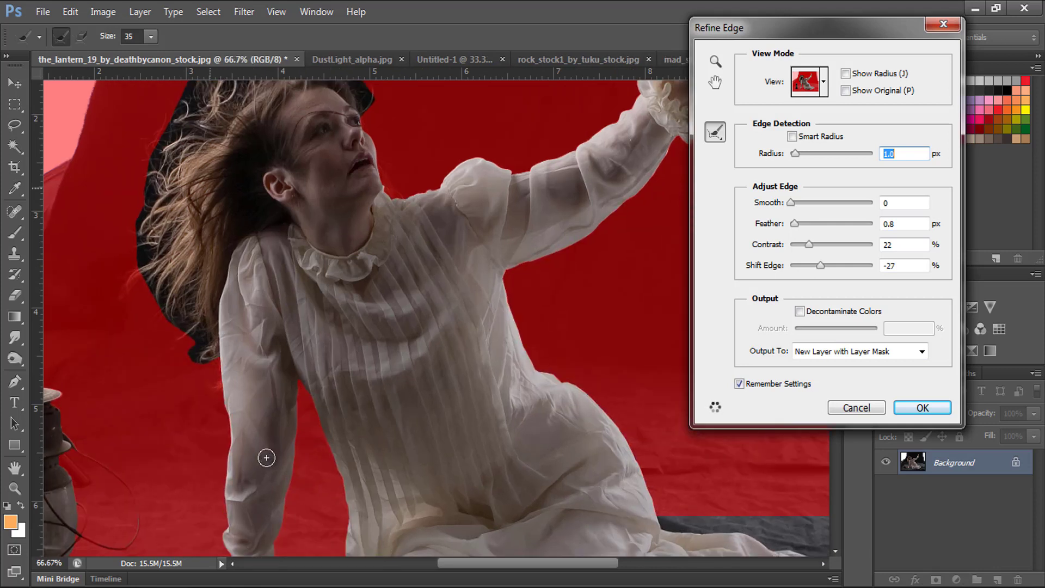
pyautogui.hotkey('ctrl', '+')
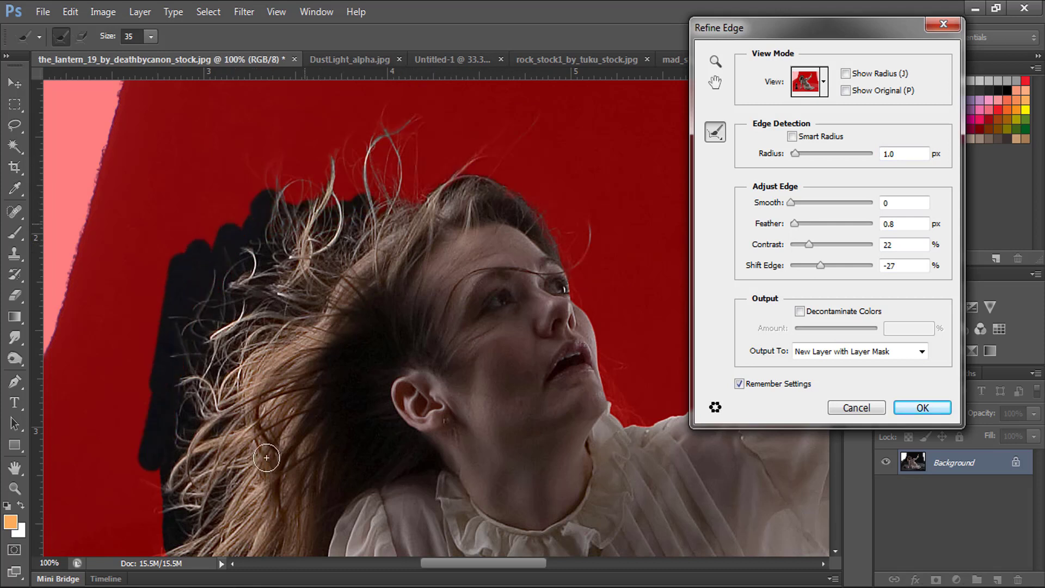
pyautogui.scroll(-5, 265, 457)
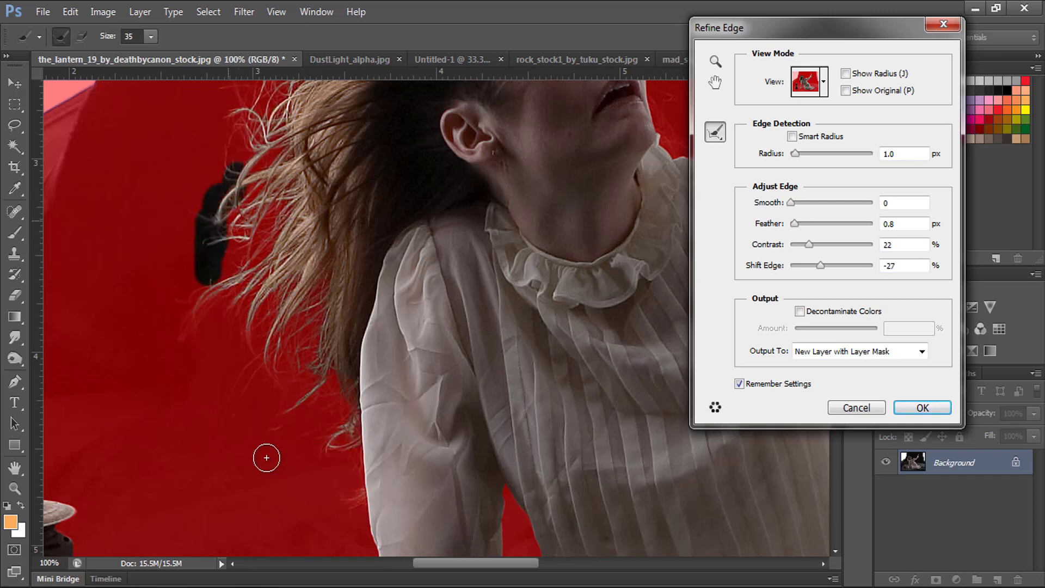
pyautogui.scroll(5, 266, 457)
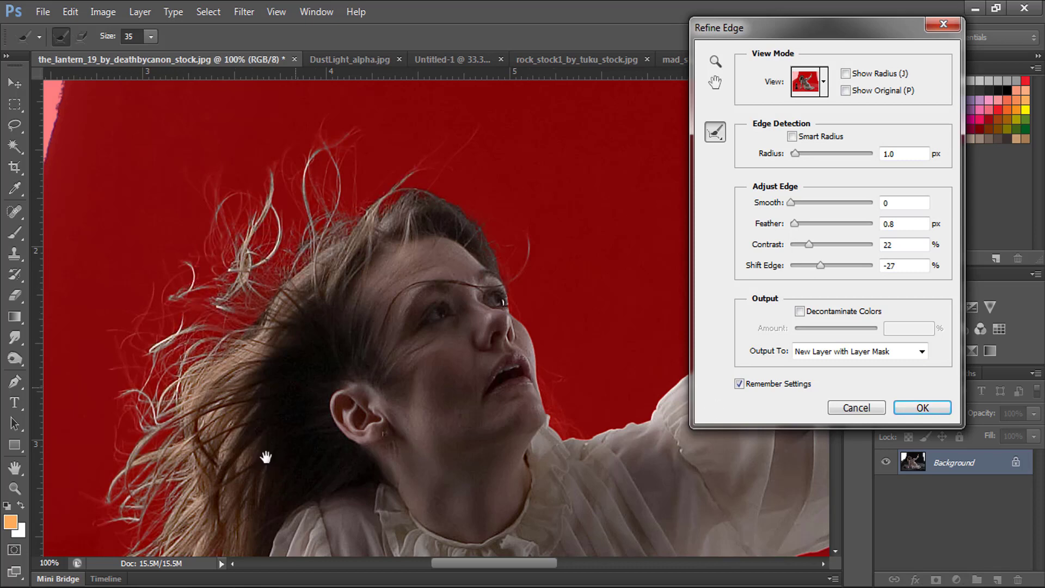
pyautogui.hotkey('ctrl', '0')
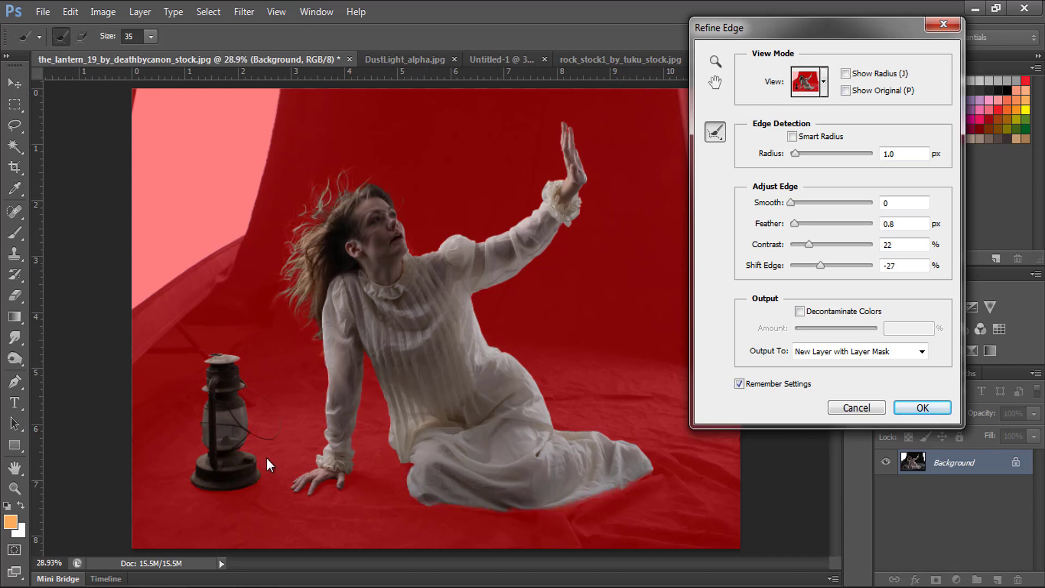
# Refine with Contrast 35, Shift Edge -20, Feather 0.5, outputting to New Layer with Layer Mask.
pyautogui.write('k')
pyautogui.write('35')
pyautogui.press('Tab')
pyautogui.write('-20')
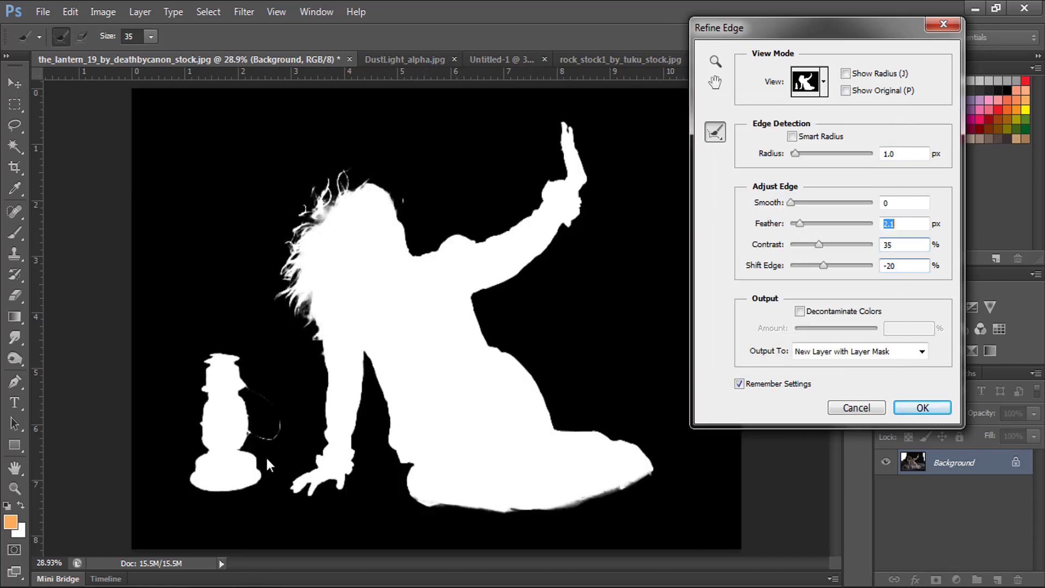
pyautogui.write('0.5')
pyautogui.press('Tab')
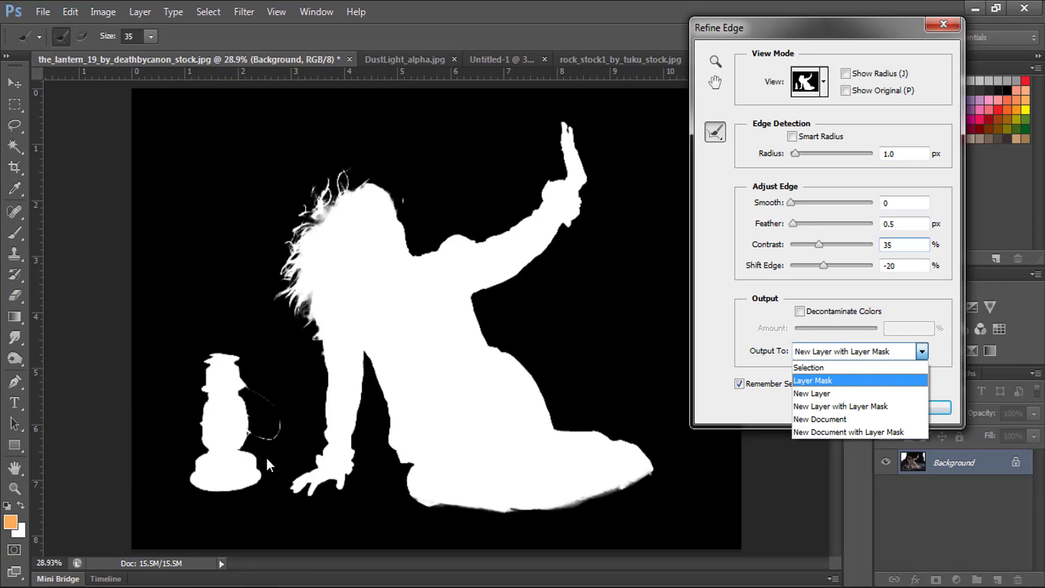
pyautogui.press('Down')
pyautogui.press('Down')
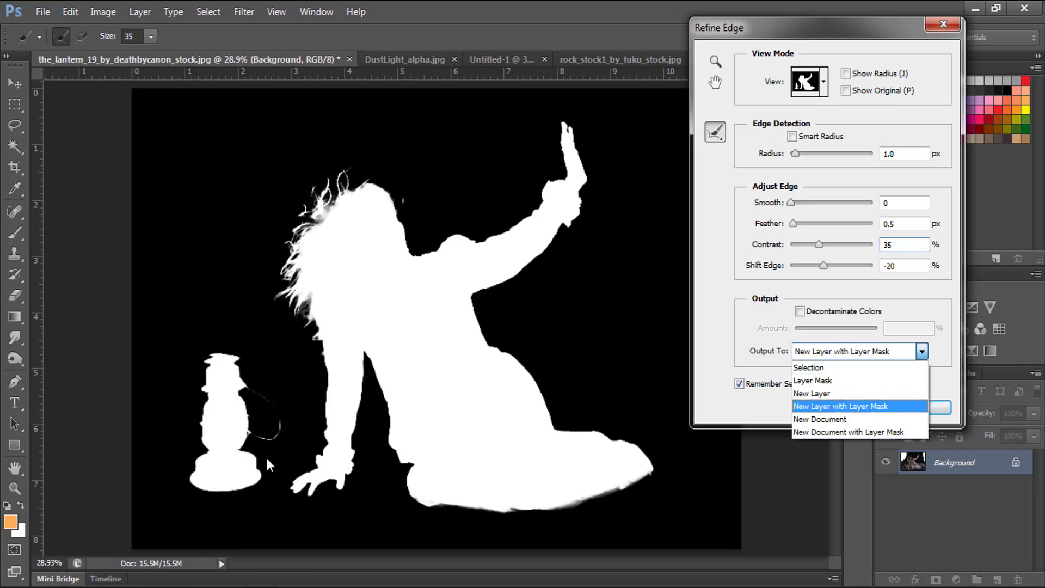
pyautogui.press('Return')
pyautogui.press('Return')
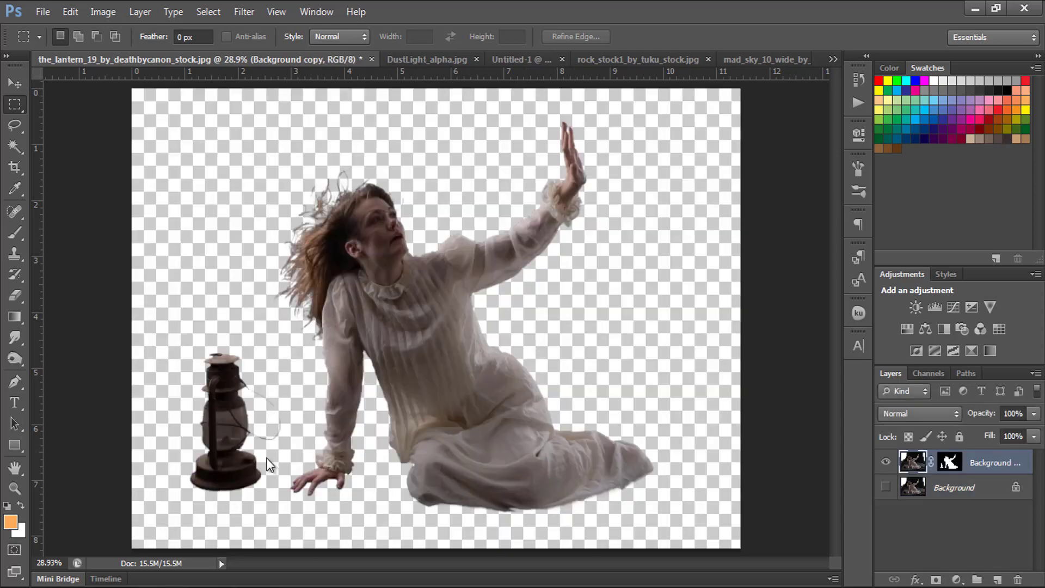
# Drag the masked woman-and-lantern layer into the Untitled-1 landscape document with the Move tool.
pyautogui.press('v')
pyautogui.moveTo(414, 296); pyautogui.dragTo(555, 199)
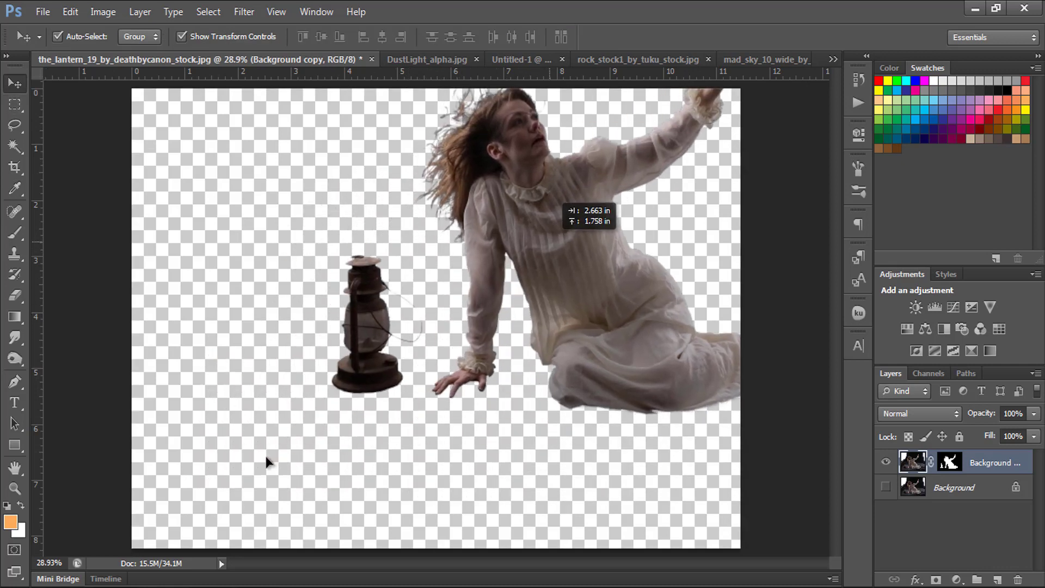
pyautogui.moveTo(558, 204); pyautogui.dragTo(517, 44)
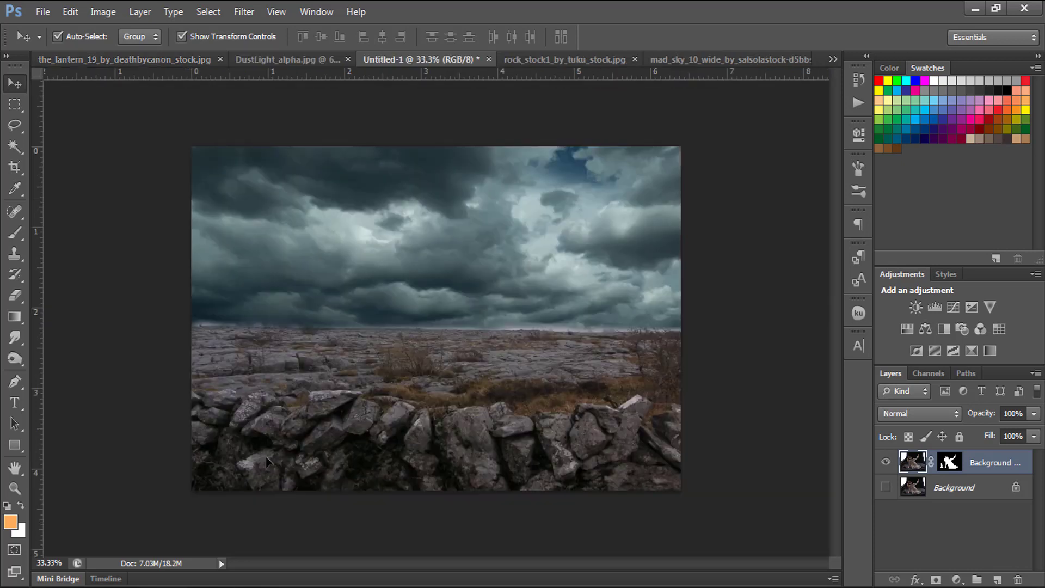
pyautogui.moveTo(267, 458); pyautogui.dragTo(174, 547)
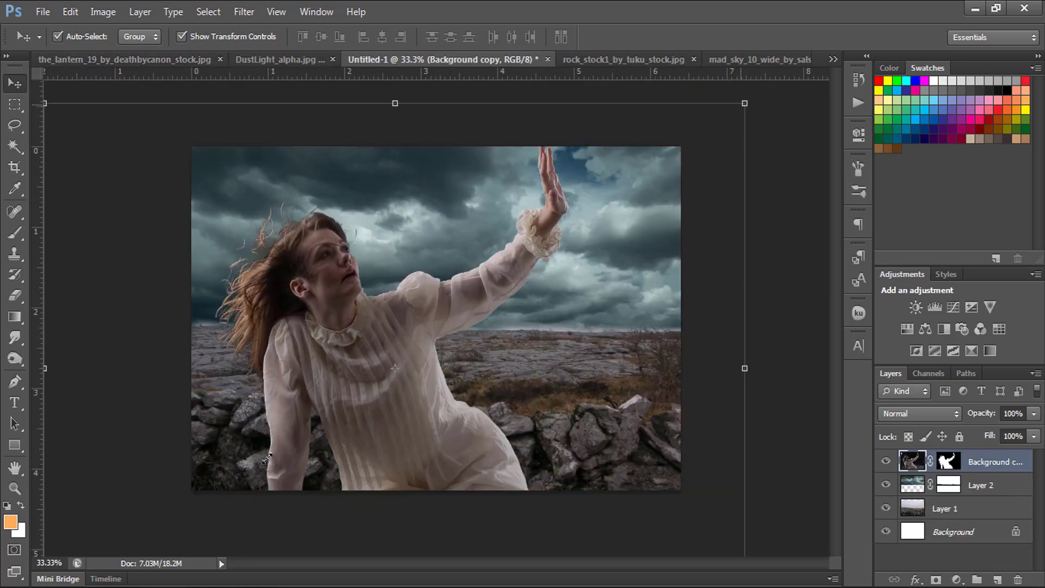
# Scale the woman-and-lantern cutout to about 29% and move it right onto the plain.
pyautogui.moveTo(744, 103); pyautogui.dragTo(495, 291)
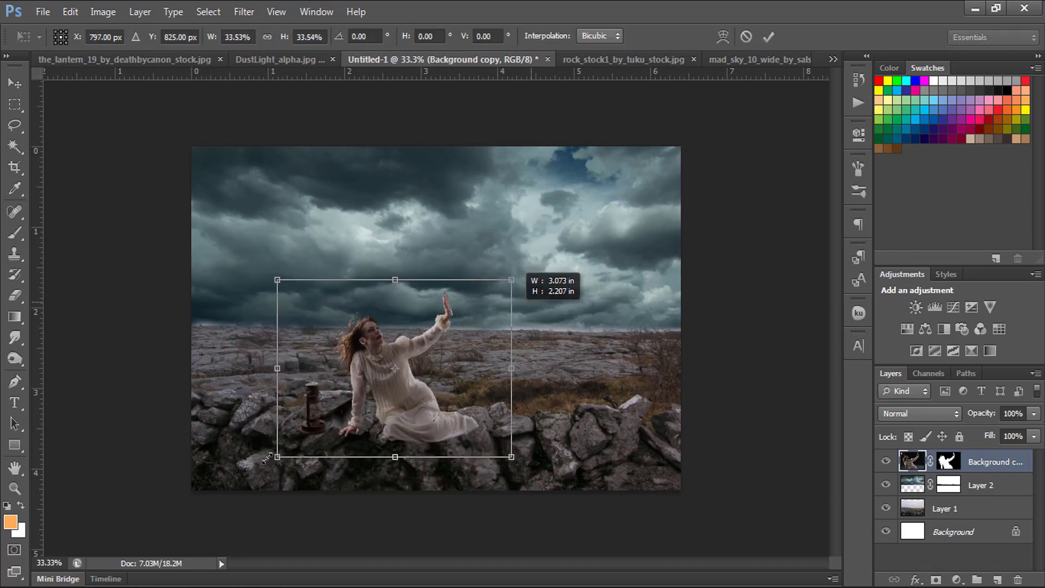
pyautogui.moveTo(376, 342); pyautogui.dragTo(484, 311)
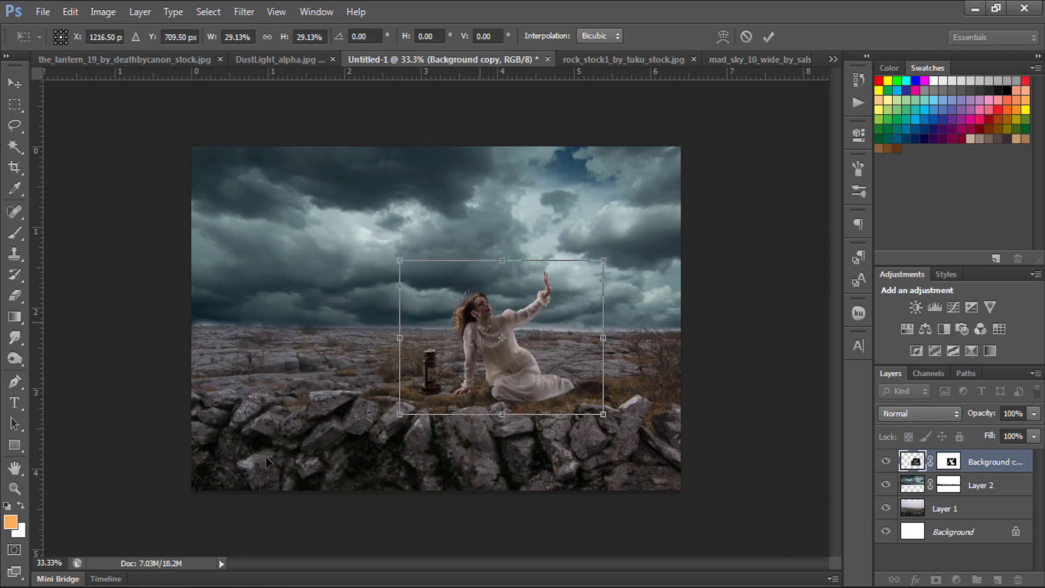
pyautogui.press('Return')
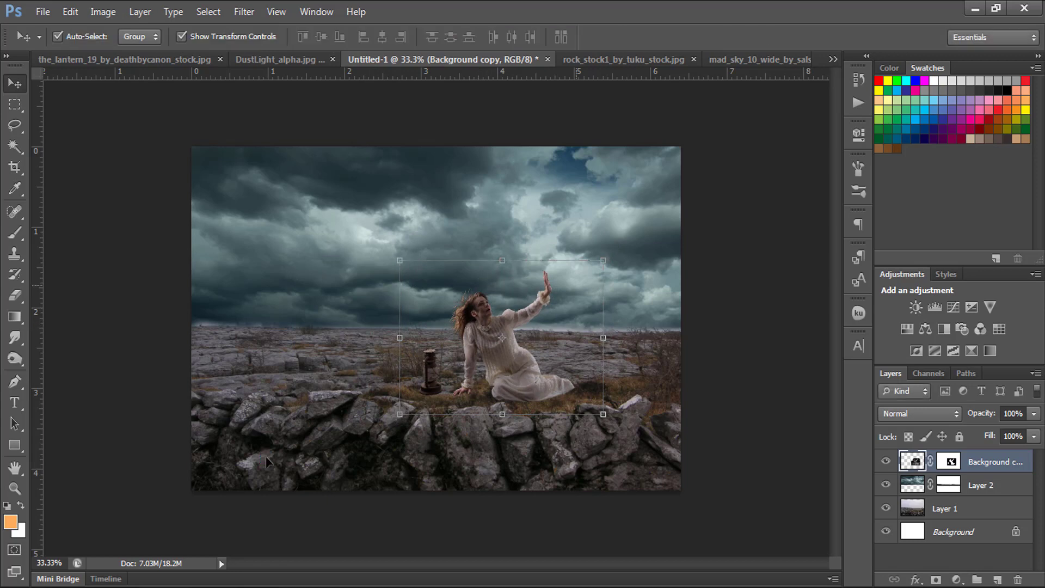
# Flip the cutout horizontally, shift it further right and commit the transform.
pyautogui.hotkey('ctrl', 't')
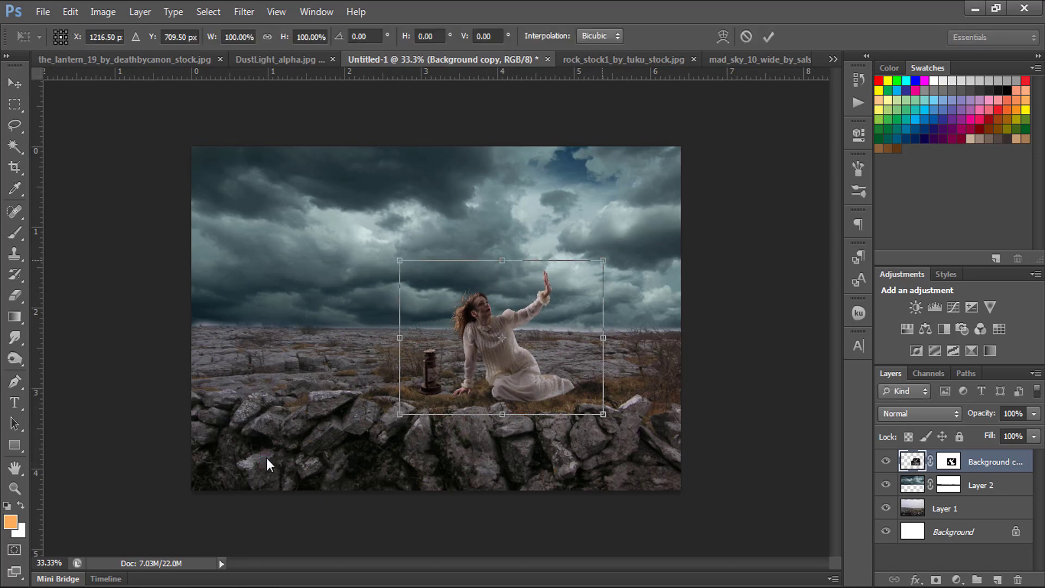
pyautogui.rightClick(603, 261)
pyautogui.press('Down')
pyautogui.press('Return')
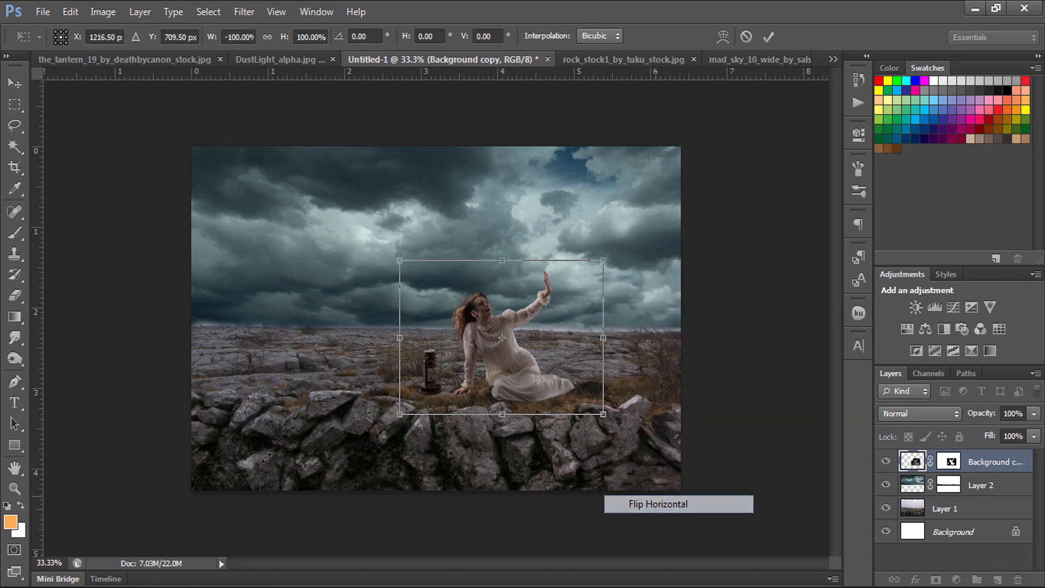
pyautogui.moveTo(501, 337); pyautogui.dragTo(537, 337)
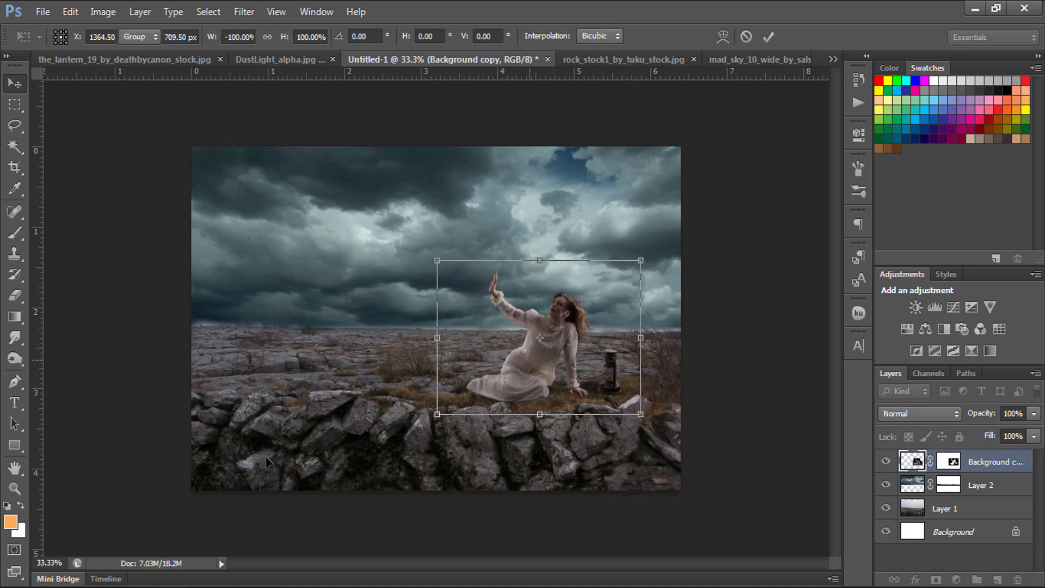
pyautogui.press('Return')
pyautogui.click(271, 466)
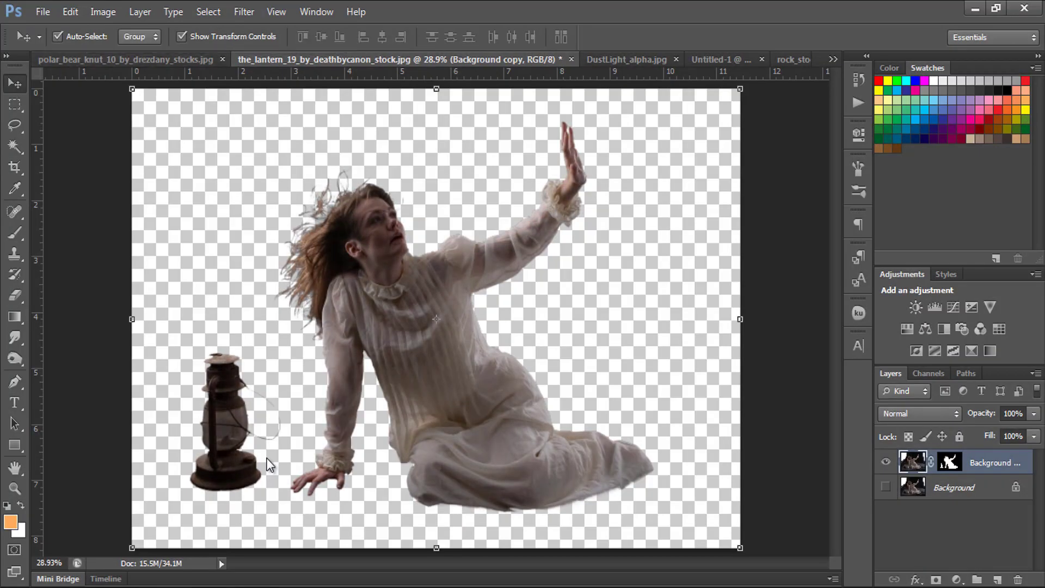
pyautogui.hotkey('ctrl', 'shift', 'Tab')
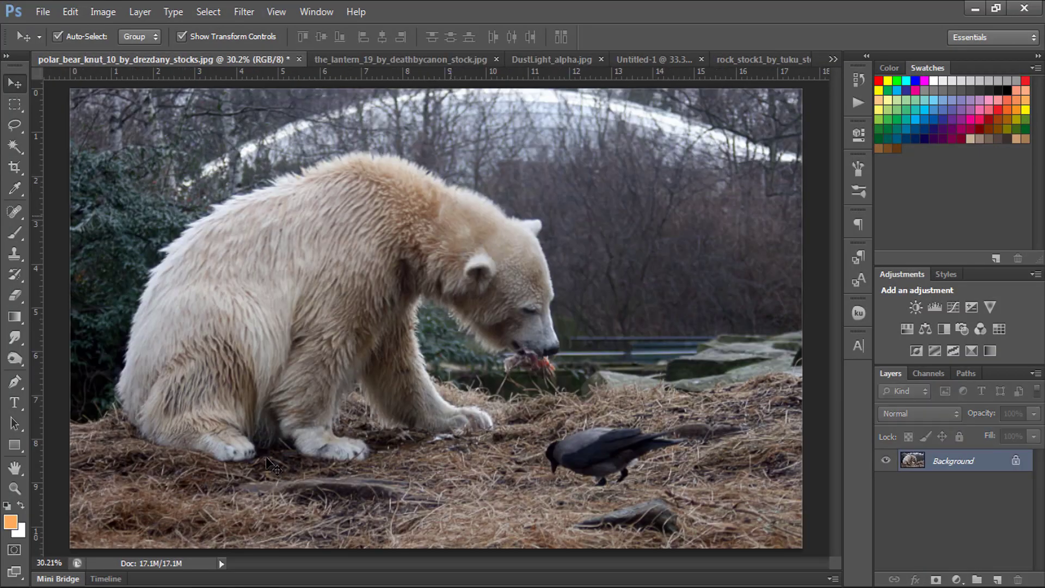
# Zoom in on the polar bear and place the first Pen anchor on its jaw.
pyautogui.hotkey('ctrl', '+')
pyautogui.hotkey('ctrl', '+')
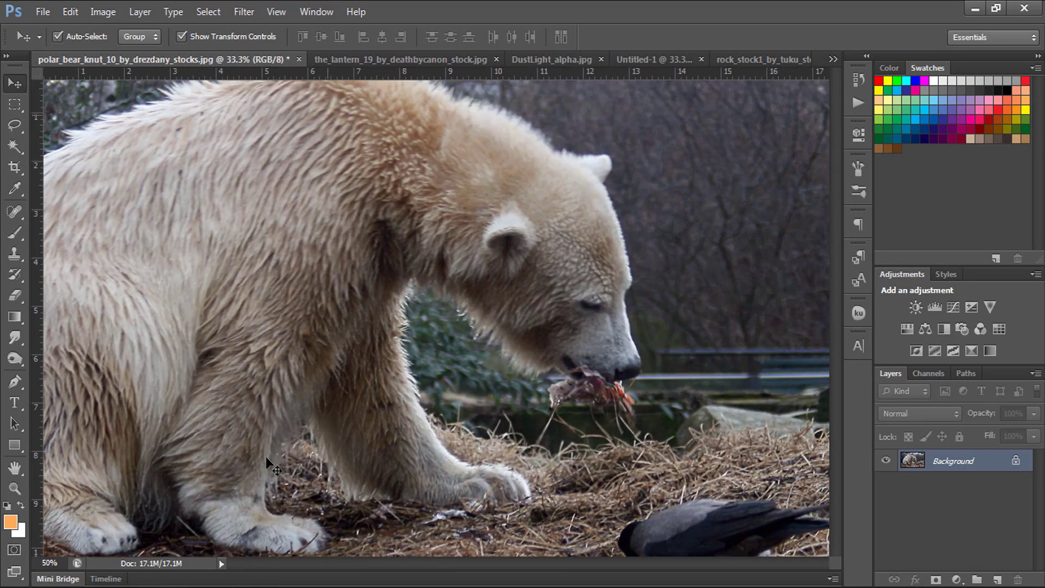
pyautogui.hotkey('ctrl', '+')
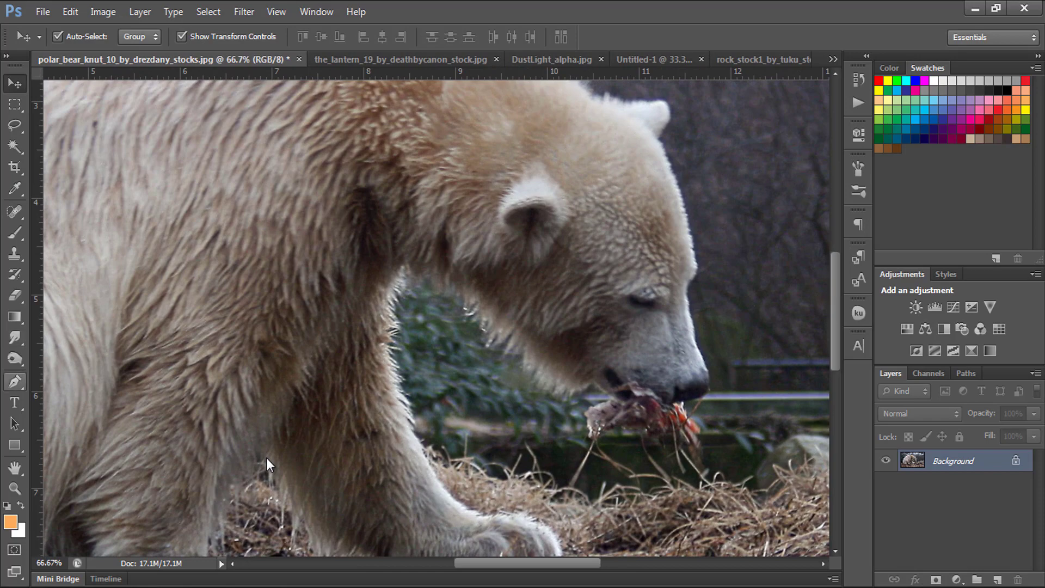
pyautogui.press('p')
pyautogui.click(269, 466)
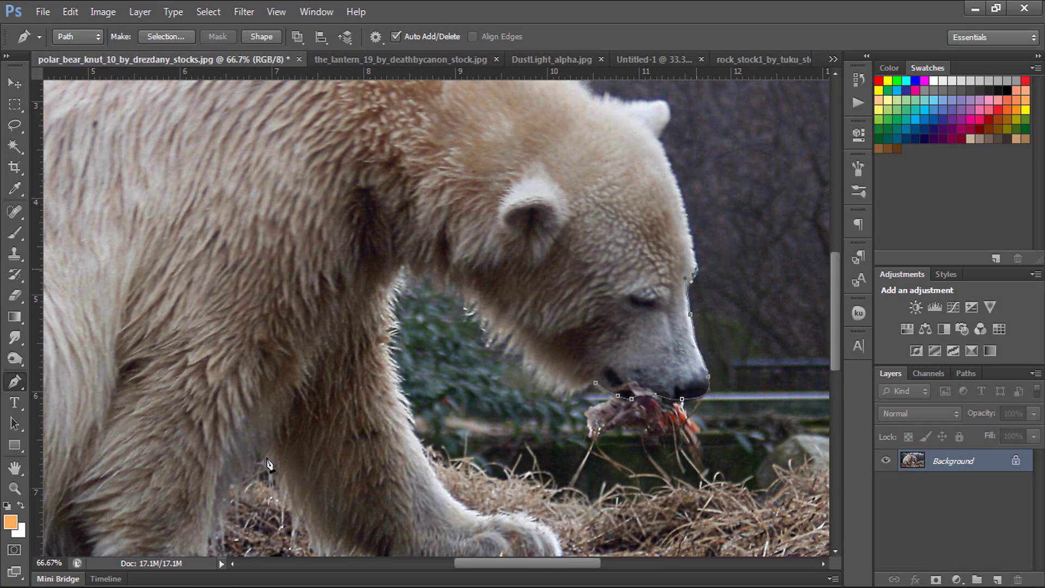
# Complete the bear's outline path, convert it to a selection, and bring up Refine Edge.
pyautogui.scroll(3, 691, 250)
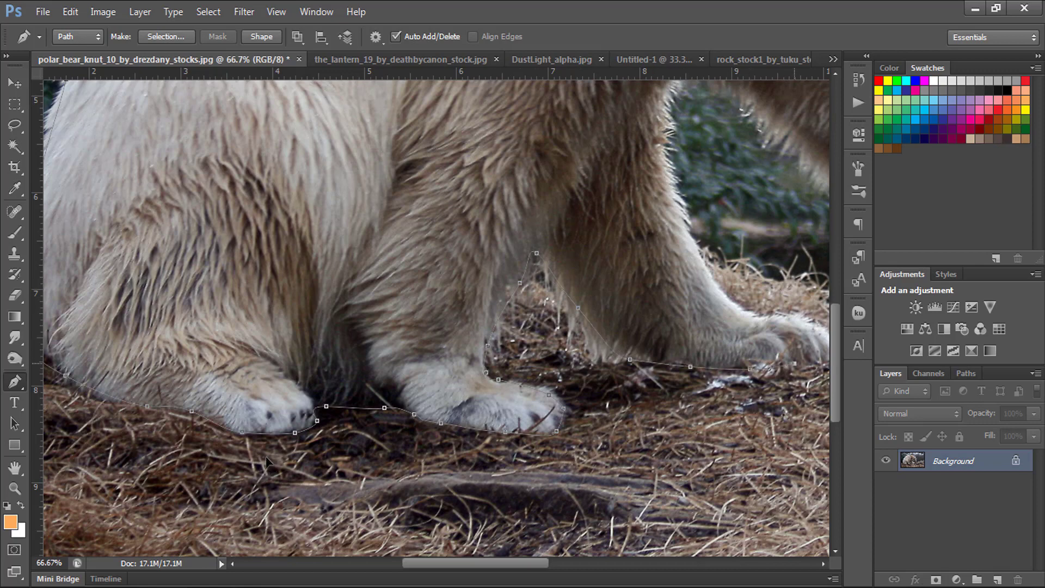
pyautogui.moveTo(267, 461); pyautogui.dragTo(266, 456)
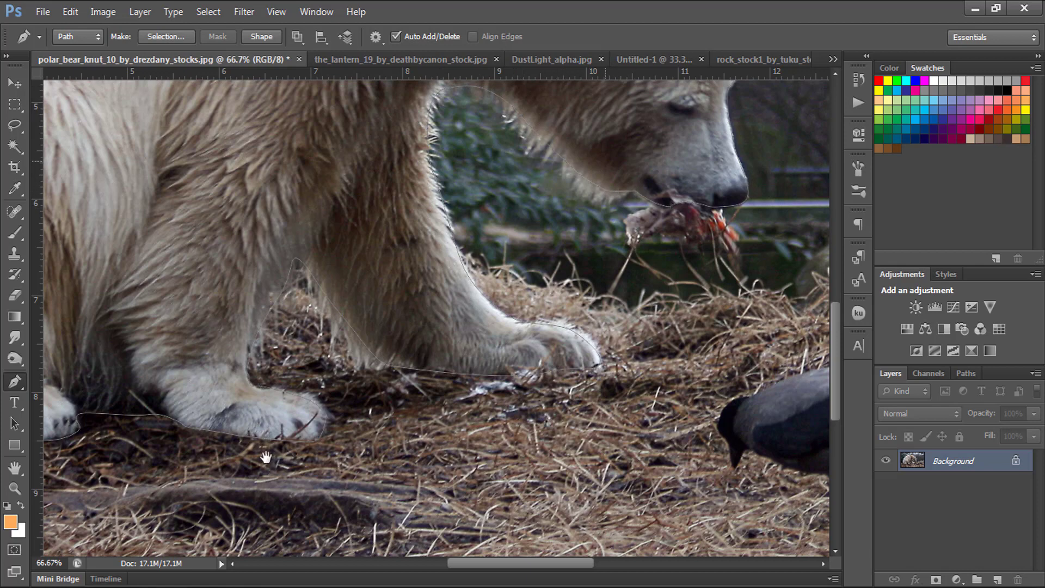
pyautogui.scroll(3, 269, 463)
pyautogui.scroll(2, 268, 463)
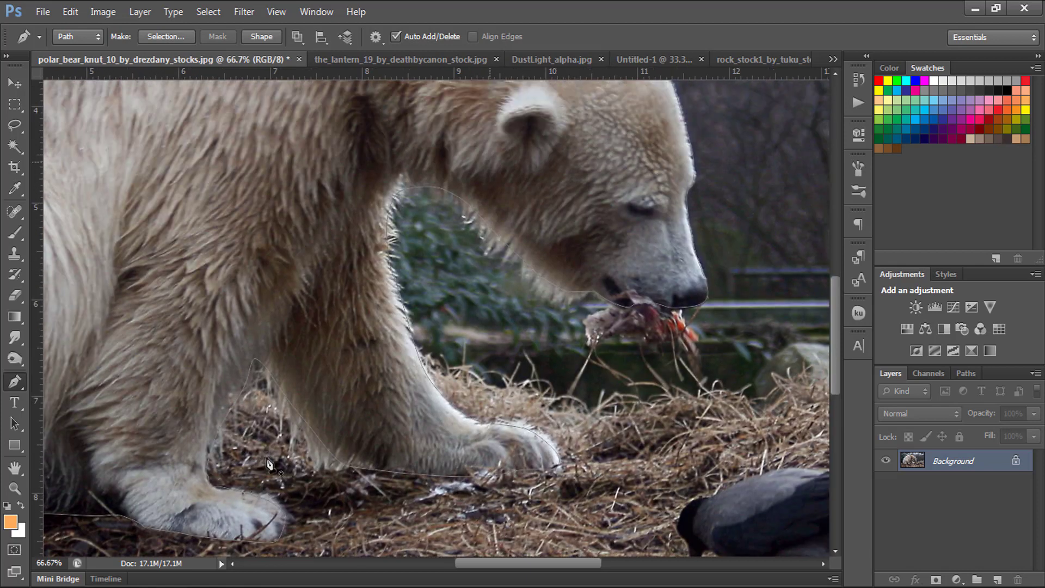
pyautogui.hotkey('ctrl', 'Return')
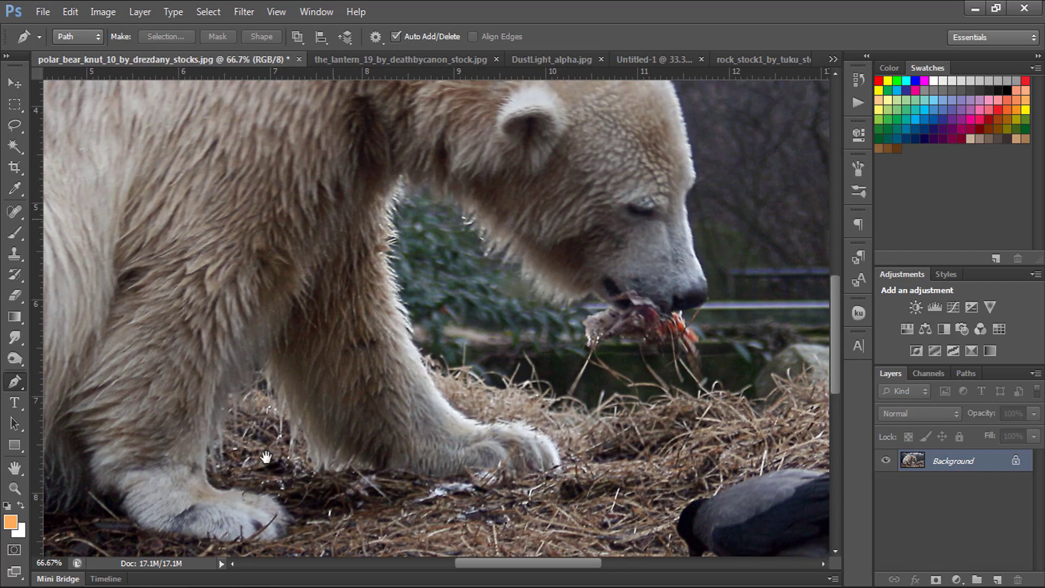
pyautogui.moveTo(221, 428); pyautogui.dragTo(265, 457)
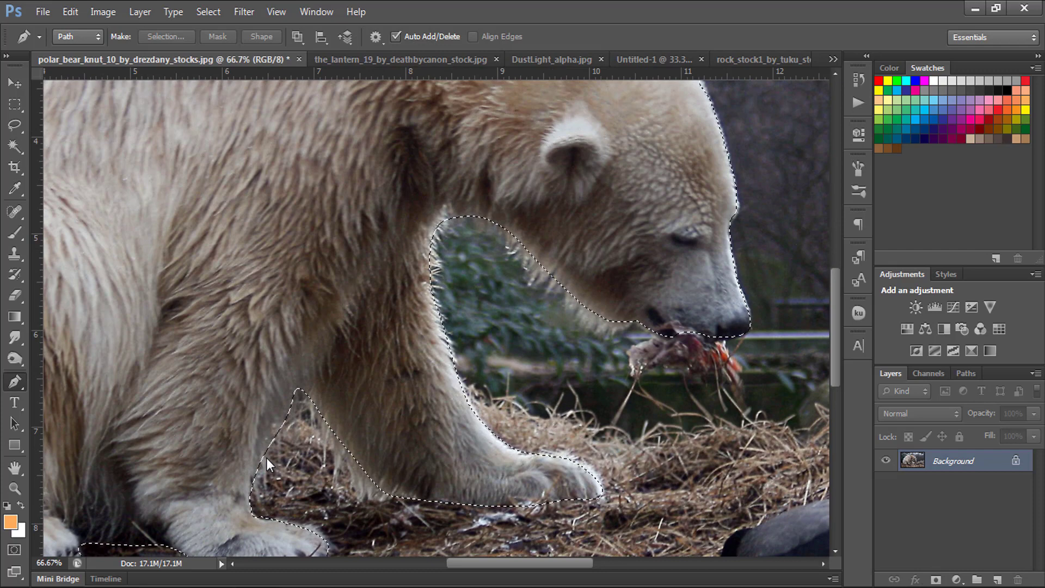
pyautogui.hotkey('ctrl', 'alt', 'r')
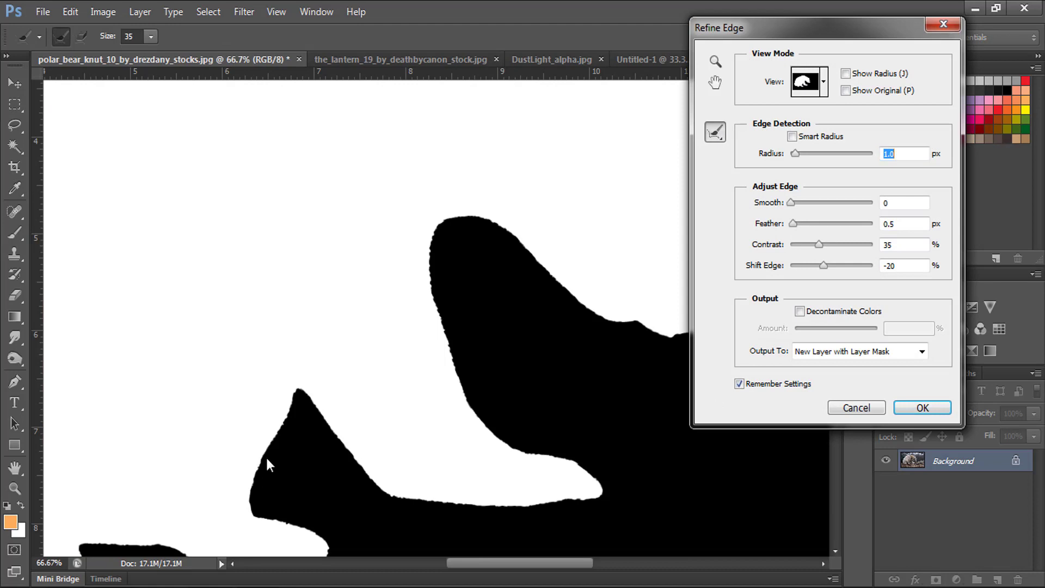
# Set the Refine Edge view to the red Overlay preview and pan to the bear's legs.
pyautogui.hotkey('alt', 'Down')
pyautogui.press('Up')
pyautogui.press('Up')
pyautogui.press('Up')
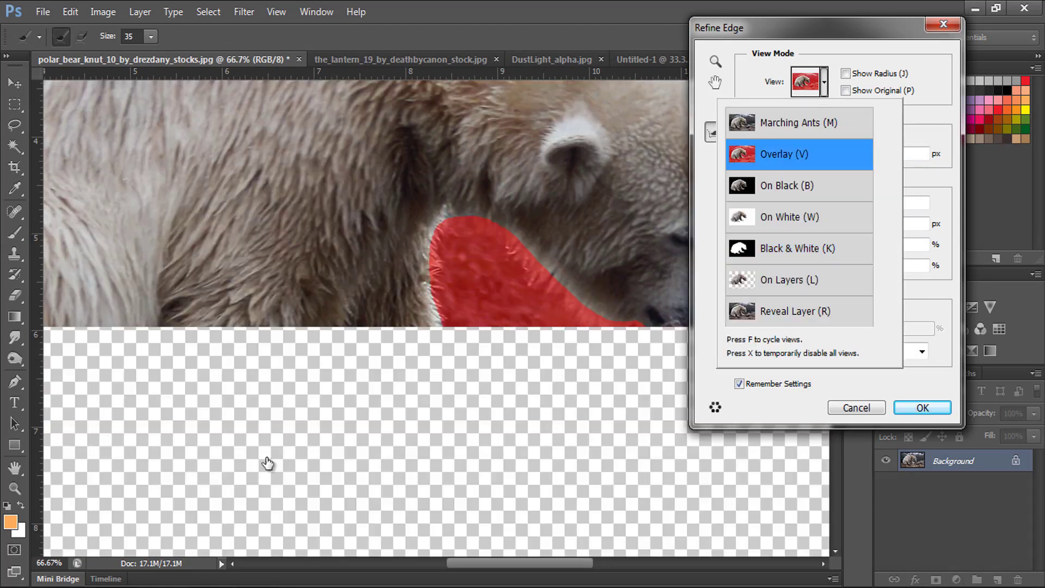
pyautogui.press('Return')
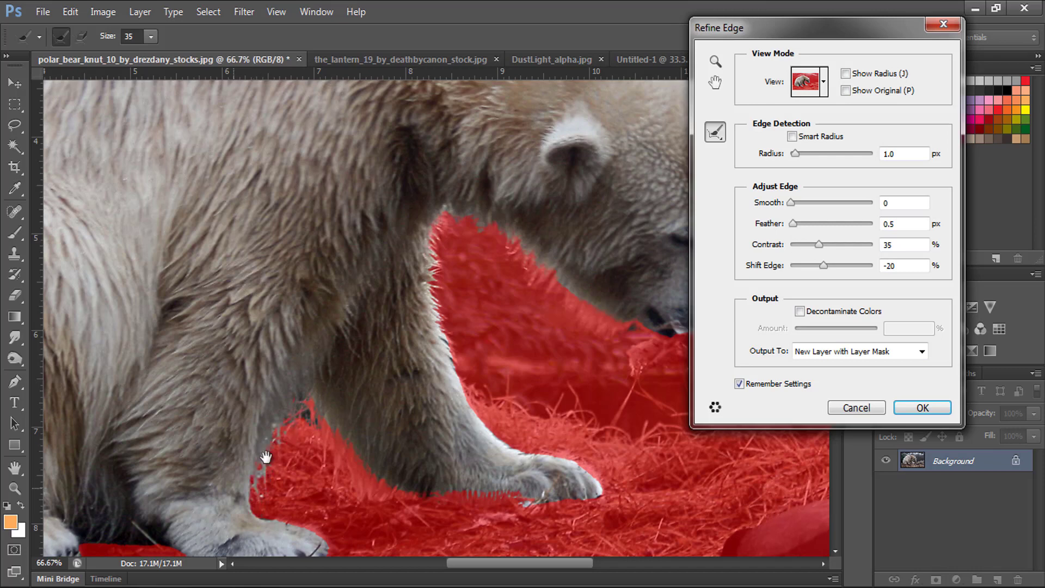
pyautogui.moveTo(259, 462); pyautogui.dragTo(266, 456)
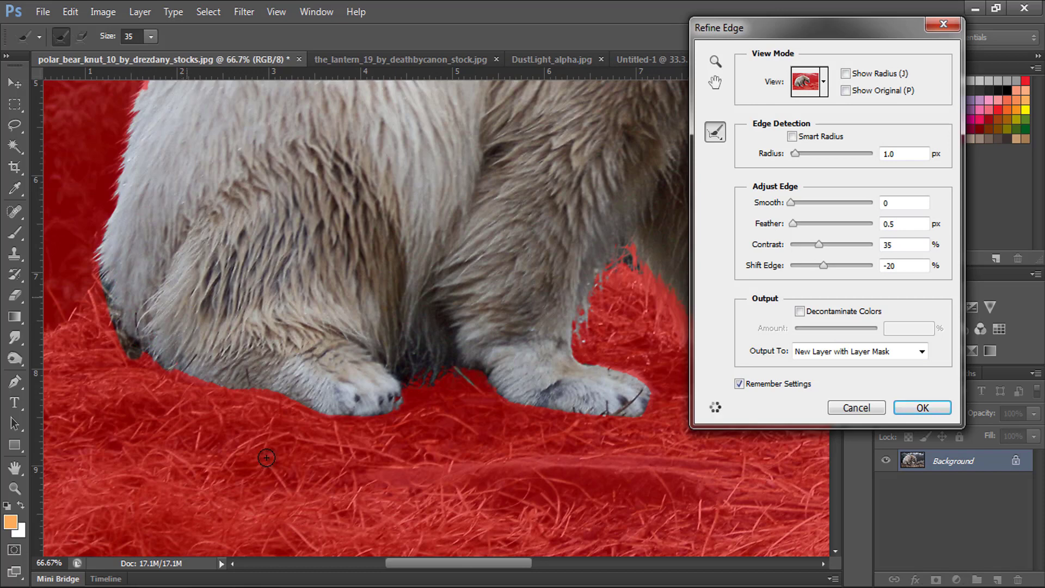
# Paint the Refine Radius tool along the polar bear's shoulder and back edge.
pyautogui.moveTo(264, 449); pyautogui.dragTo(265, 457)
pyautogui.scroll(5, 265, 457)
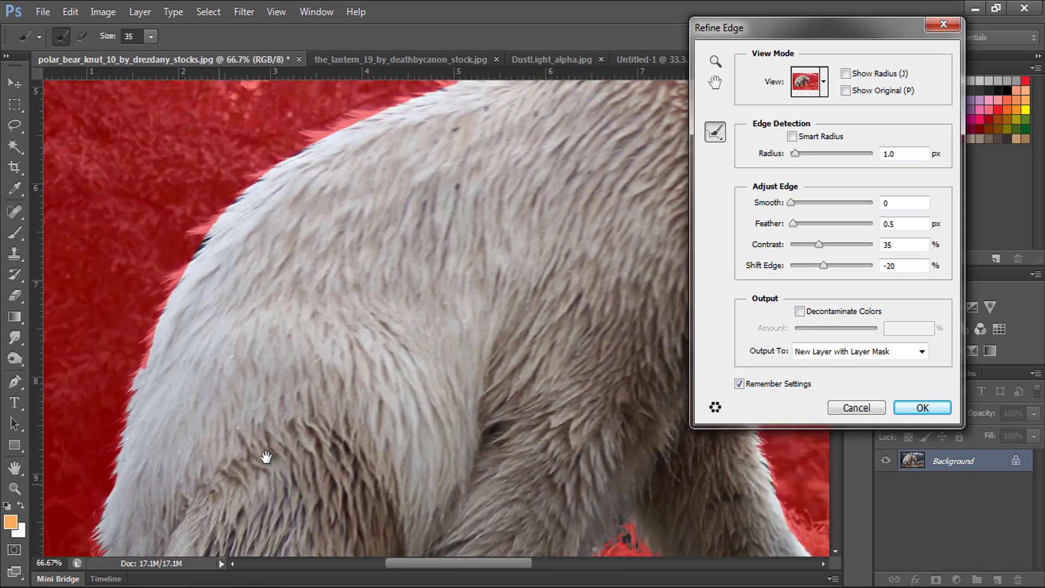
pyautogui.scroll(1, 266, 457)
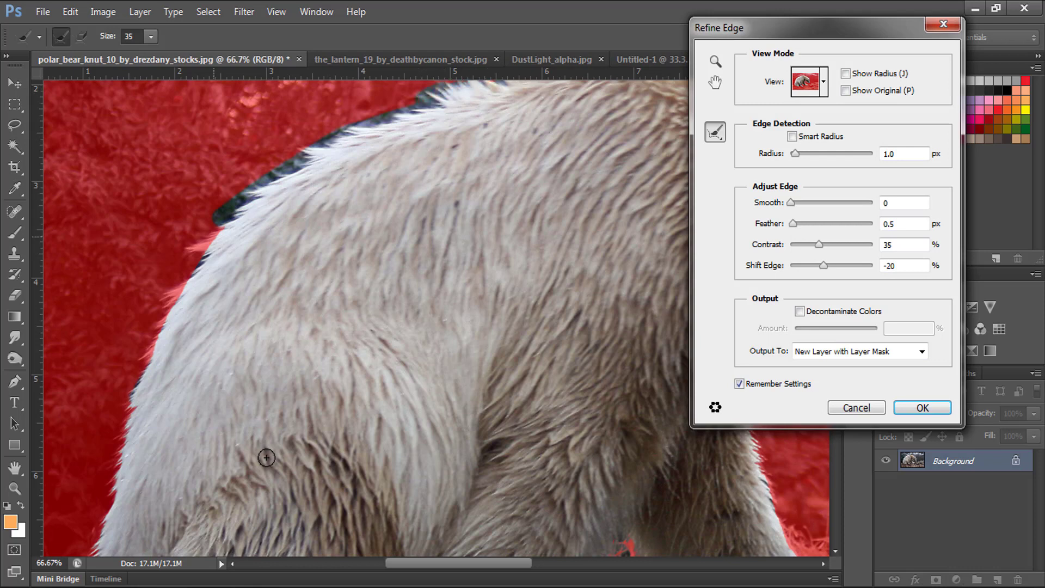
pyautogui.moveTo(215, 236)
pyautogui.mouseDown()
pyautogui.moveTo(166, 300)
pyautogui.moveTo(143, 375)
pyautogui.mouseUp()
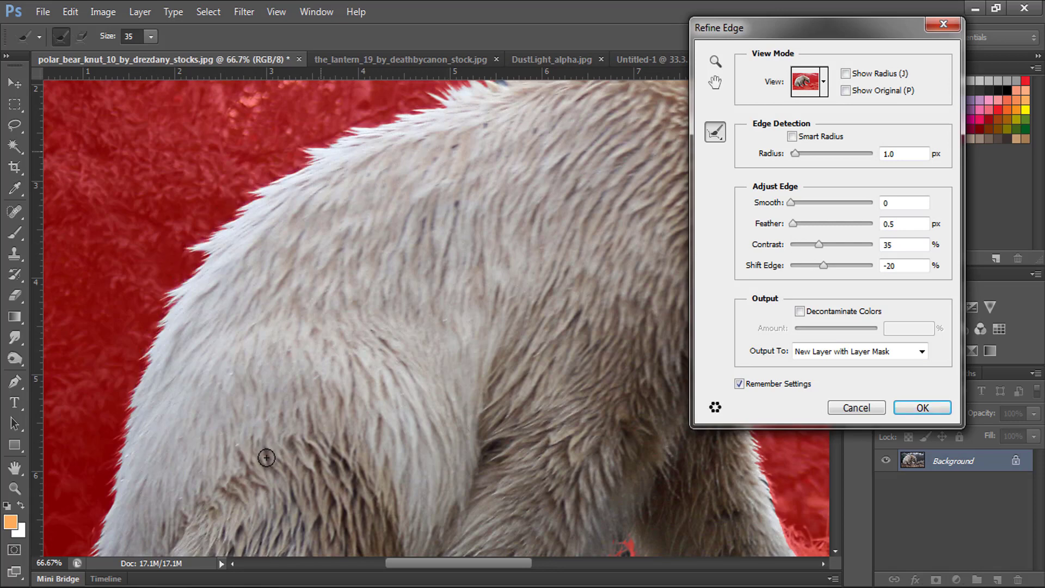
pyautogui.moveTo(331, 393); pyautogui.dragTo(265, 456)
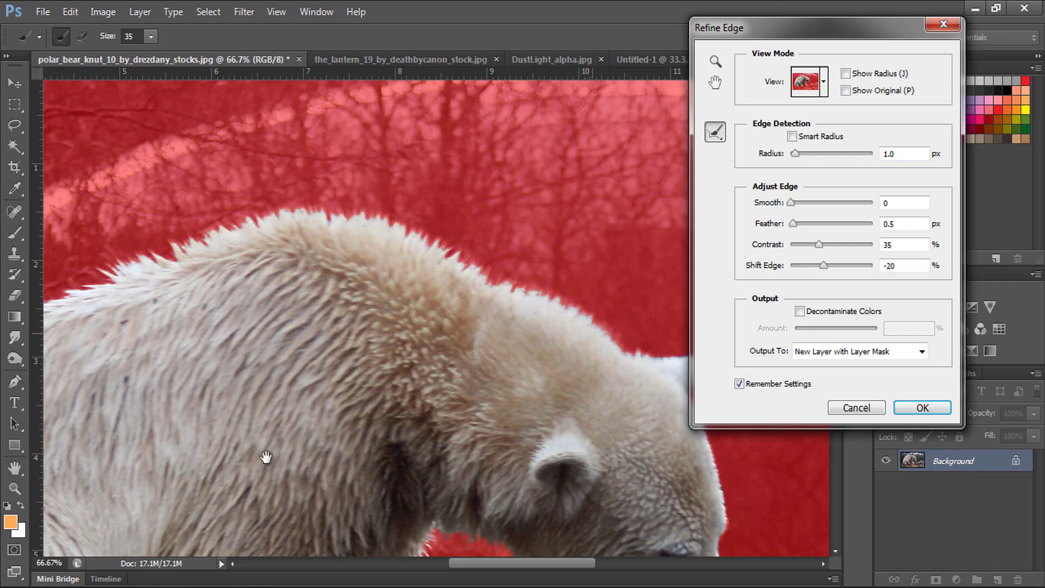
# Refine the fur along the bear's ear and the back of its head.
pyautogui.hscroll(5, 266, 457)
pyautogui.hscroll(5, 266, 457)
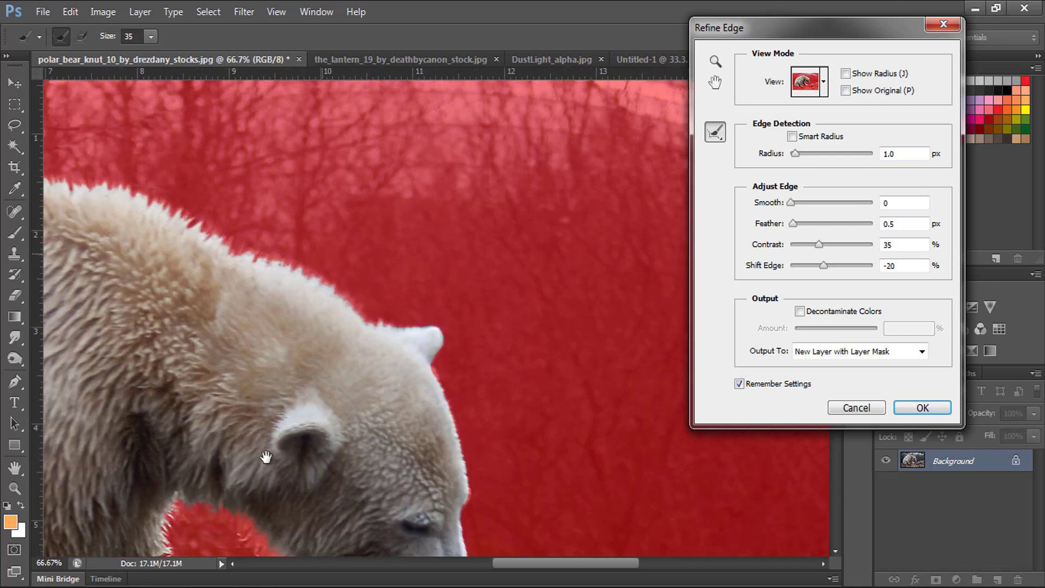
pyautogui.scroll(-3, 266, 457)
pyautogui.scroll(-3, 266, 457)
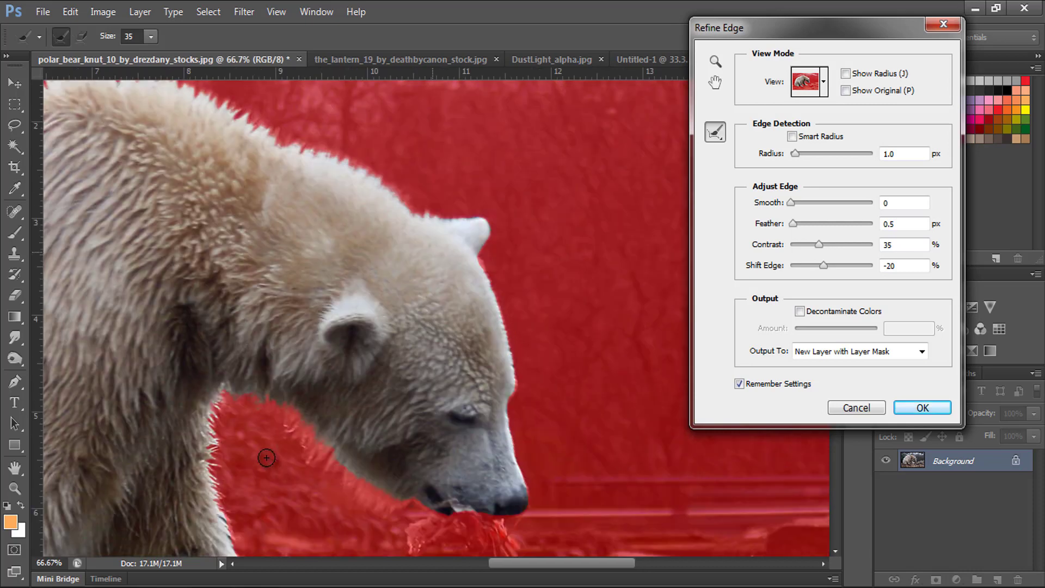
pyautogui.moveTo(490, 243)
pyautogui.mouseDown()
pyautogui.moveTo(484, 270)
pyautogui.moveTo(525, 386)
pyautogui.mouseUp()
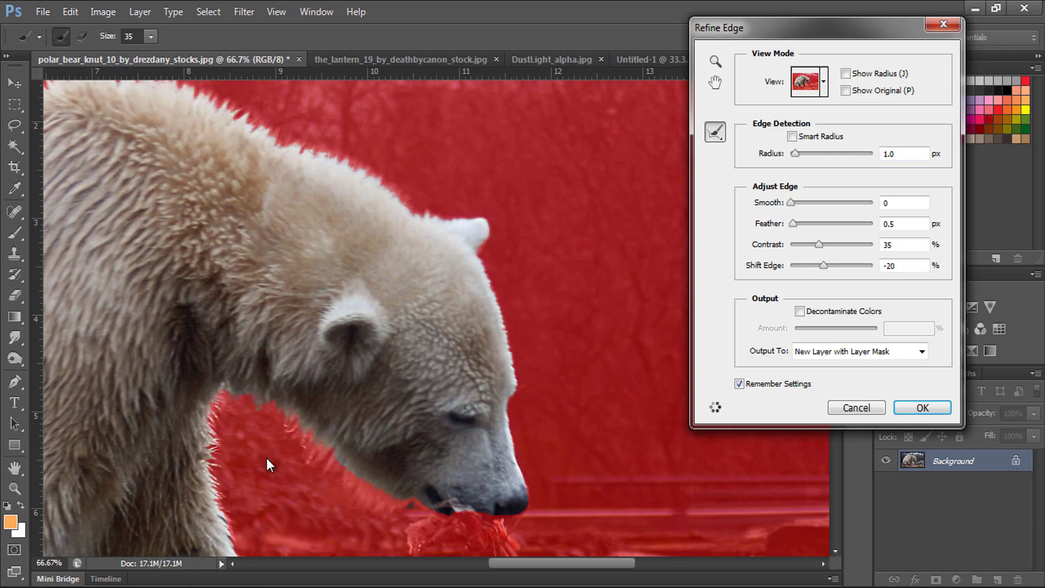
# Preview in Black & White, set Contrast 41% and Shift Edge -7%, then output to a masked layer.
pyautogui.press('k')
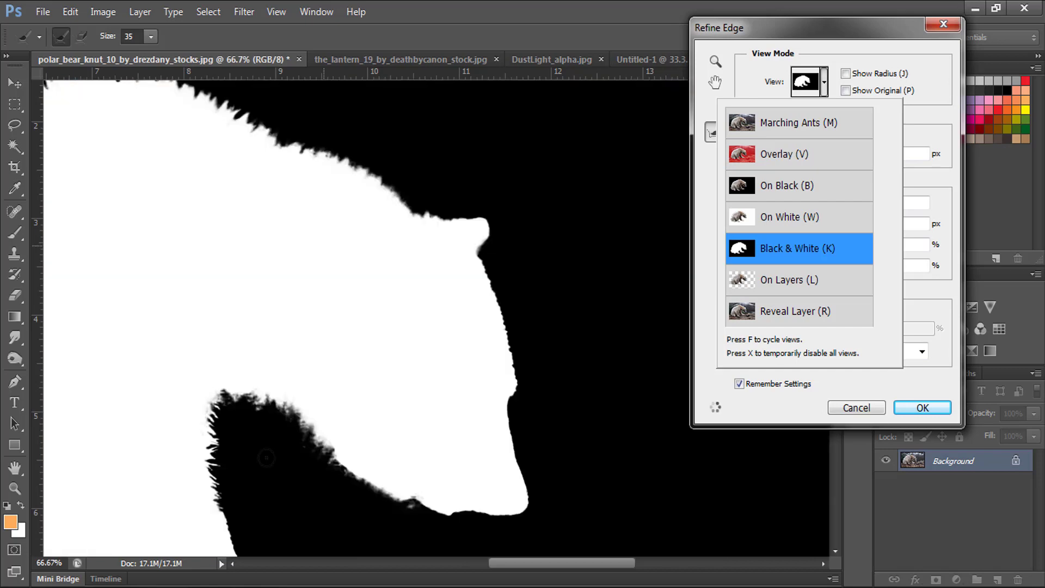
pyautogui.moveTo(158, 349); pyautogui.dragTo(266, 456)
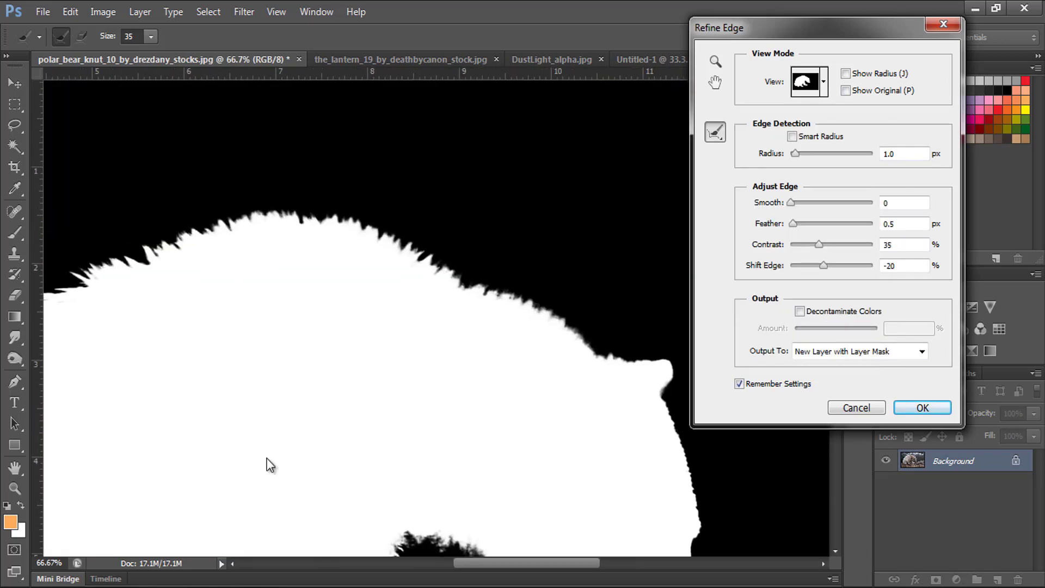
pyautogui.press('Down')
pyautogui.press('Down')
pyautogui.press('Tab')
pyautogui.press('Up')
pyautogui.press('Up')
pyautogui.press('Up')
pyautogui.hotkey('shift', 'Tab')
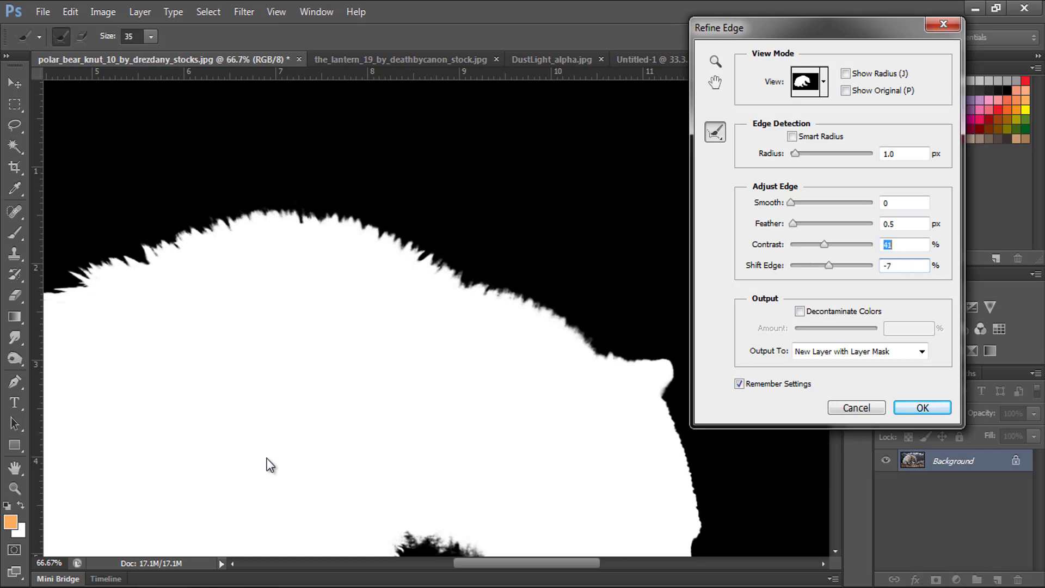
pyautogui.press('Up')
pyautogui.press('Up')
pyautogui.press('Up')
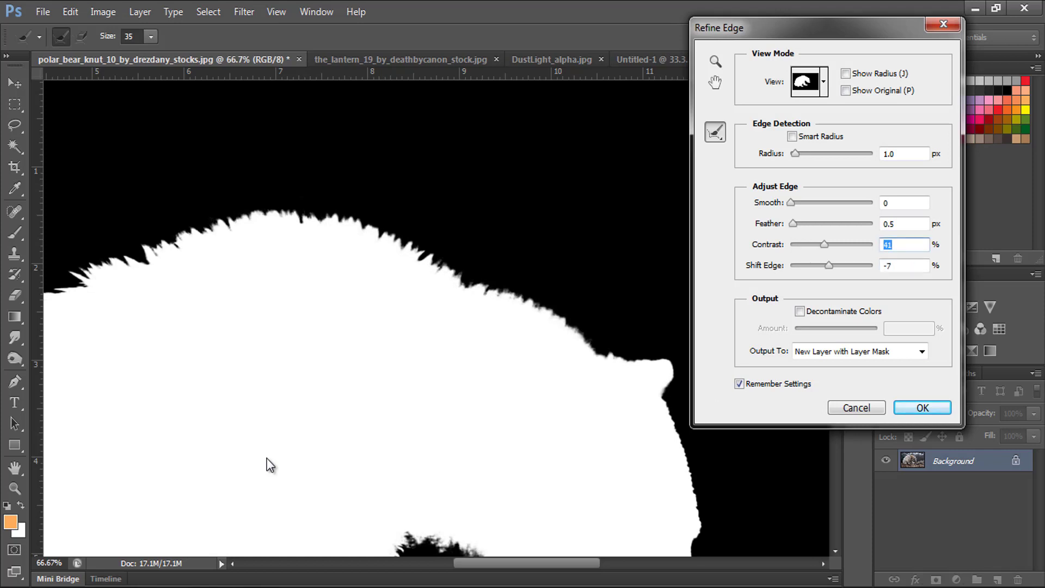
pyautogui.press('Return')
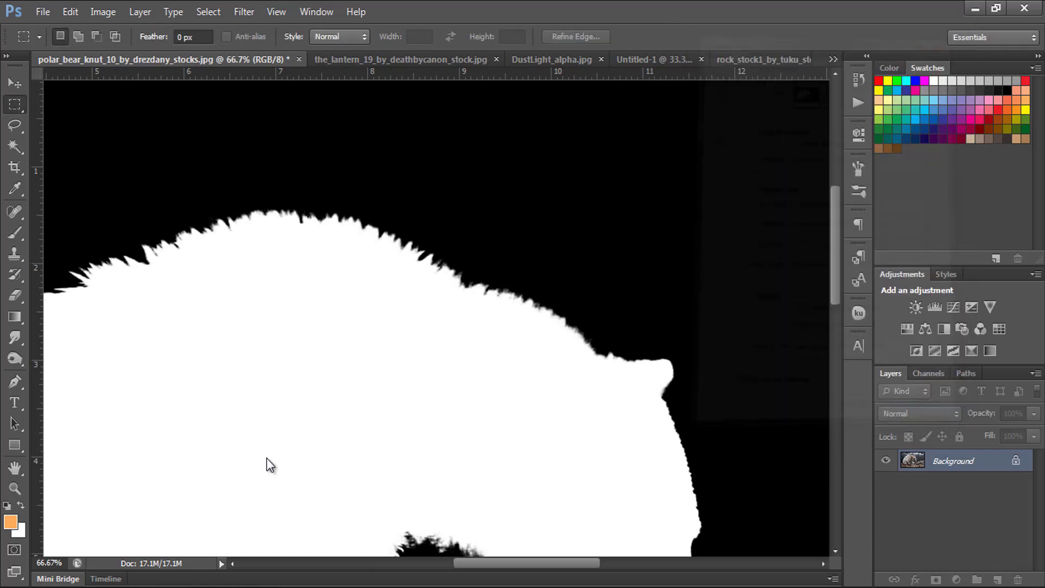
# Drag the masked bear cut-out from its document into the Untitled-1 landscape canvas.
pyautogui.hotkey('ctrl', '0')
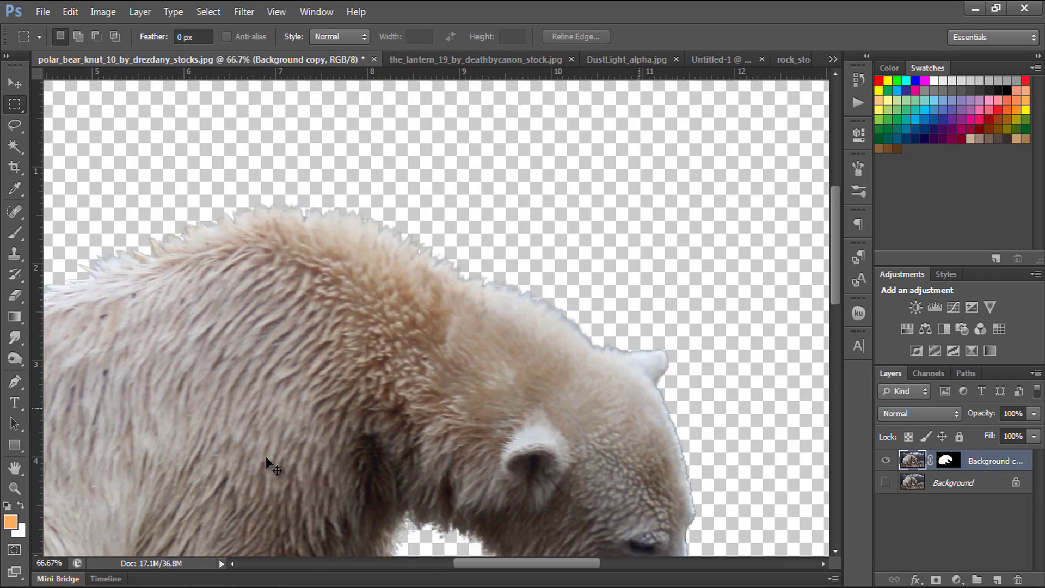
pyautogui.press('v')
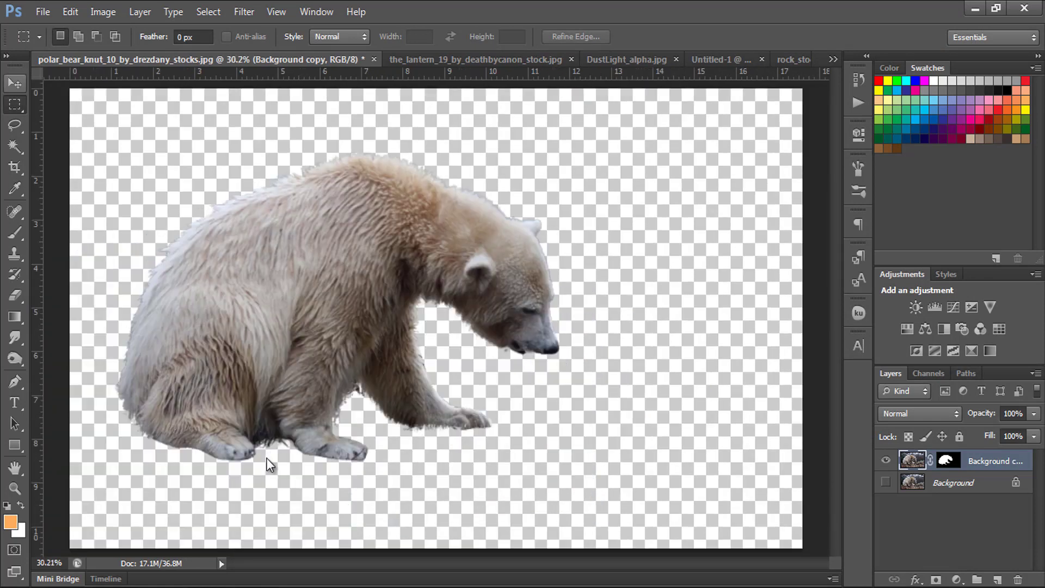
pyautogui.moveTo(380, 267); pyautogui.dragTo(745, 57)
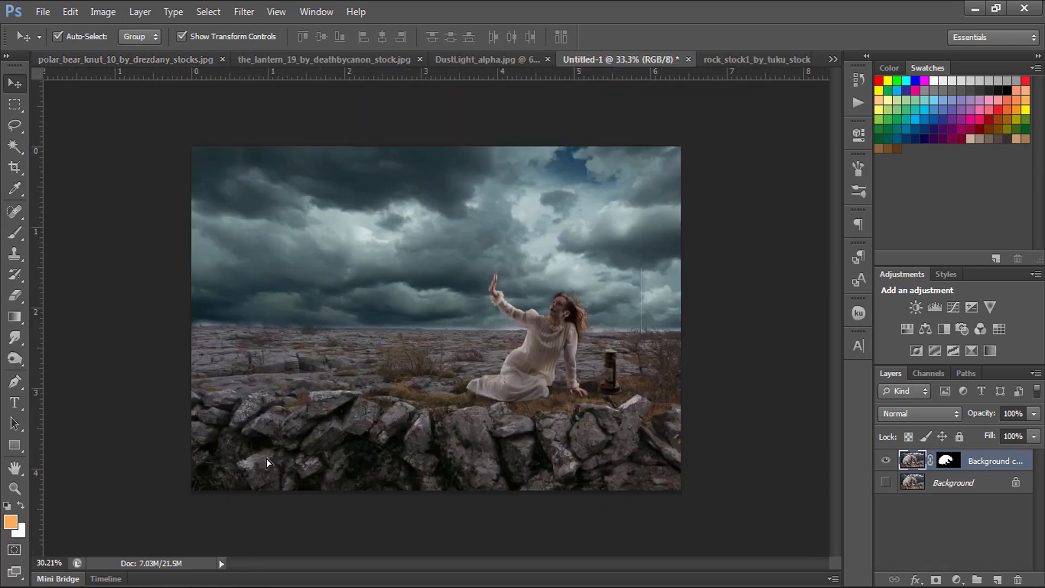
pyautogui.moveTo(267, 463)
pyautogui.mouseDown()
pyautogui.moveTo(223, 463)
pyautogui.moveTo(199, 510)
pyautogui.mouseUp()
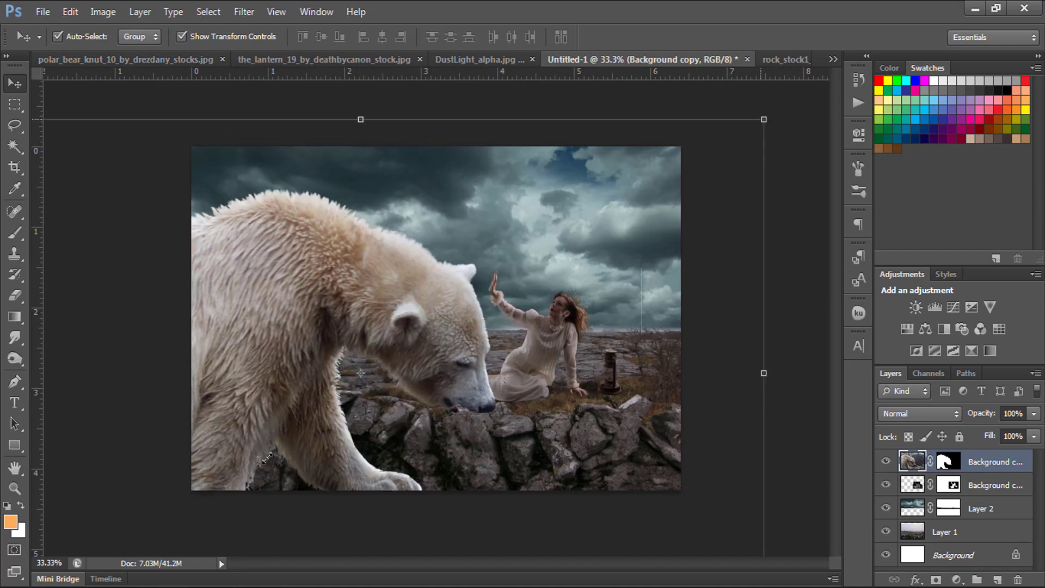
# Scale the bear to about 83% and position its muzzle at the woman's raised hand.
pyautogui.moveTo(764, 120)
pyautogui.mouseDown()
pyautogui.moveTo(570, 240)
pyautogui.moveTo(641, 198)
pyautogui.mouseUp()
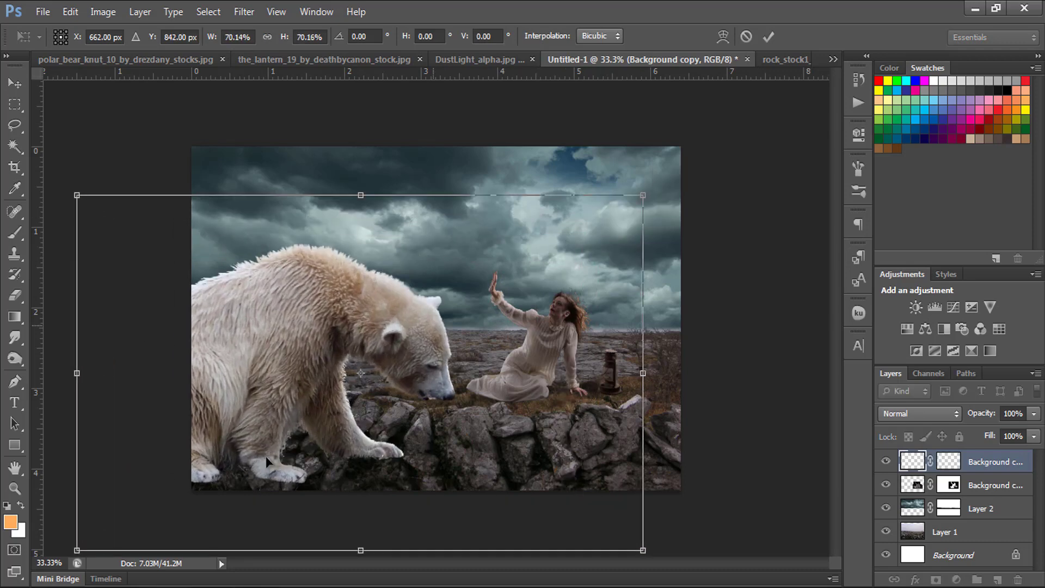
pyautogui.moveTo(365, 327)
pyautogui.mouseDown()
pyautogui.moveTo(348, 235)
pyautogui.moveTo(361, 236)
pyautogui.mouseUp()
pyautogui.moveTo(266, 457); pyautogui.dragTo(287, 454)
pyautogui.moveTo(442, 197); pyautogui.dragTo(436, 202)
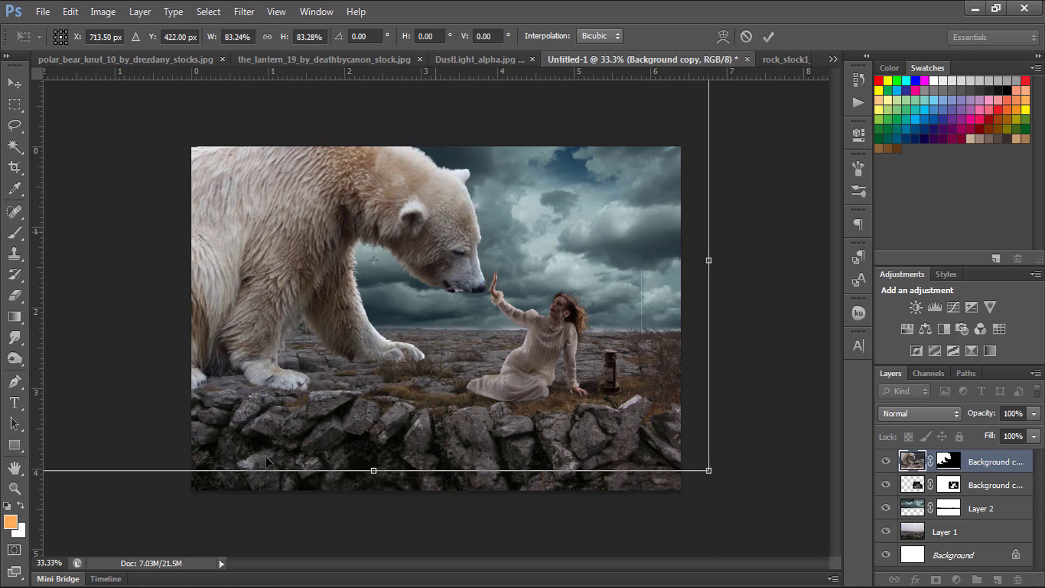
pyautogui.hotkey('ctrl', '+')
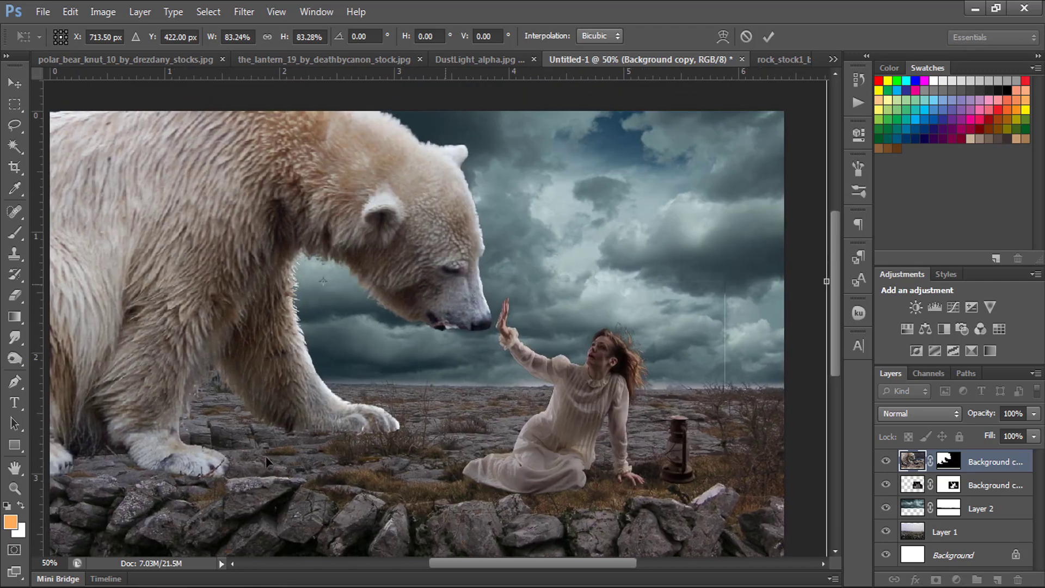
pyautogui.moveTo(444, 215); pyautogui.dragTo(454, 218)
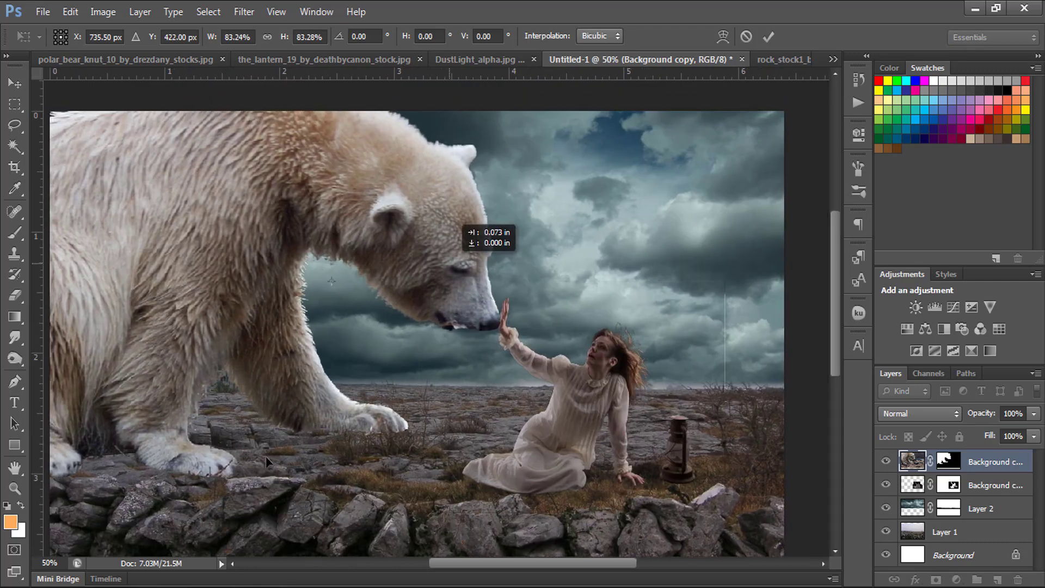
pyautogui.moveTo(454, 217); pyautogui.dragTo(448, 219)
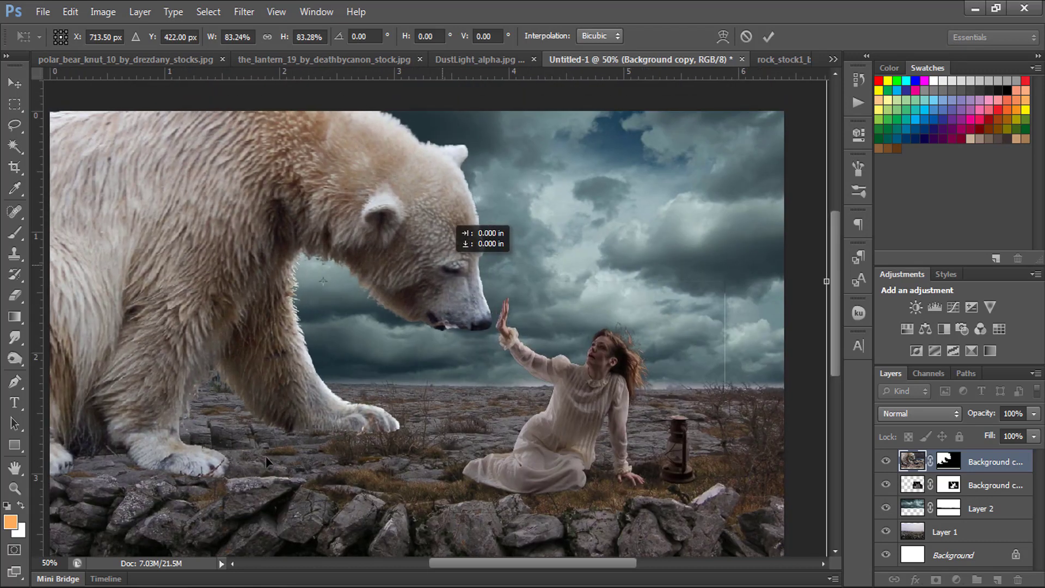
pyautogui.press('Return')
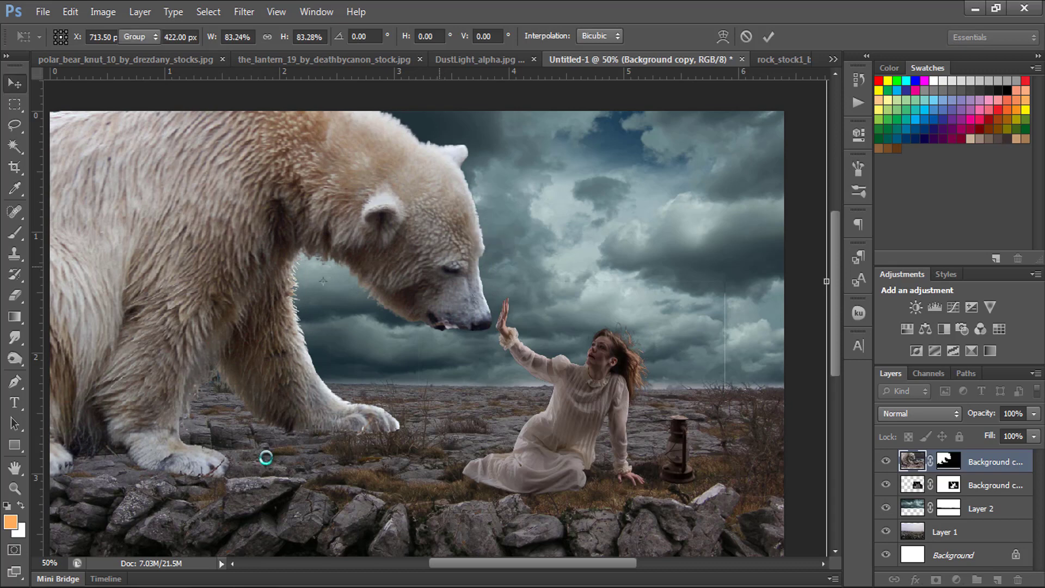
# Set a black-and-white brush, target the bear's mask, and add empty Layer 3 below the bear.
pyautogui.press('e')
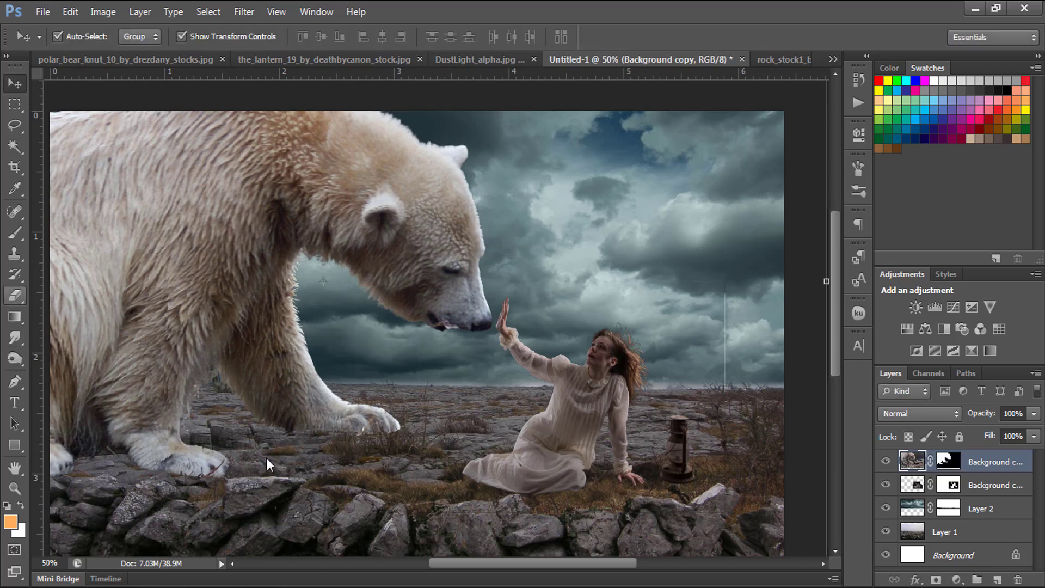
pyautogui.press('b')
pyautogui.press('d')
pyautogui.hotkey('ctrl', '\\')
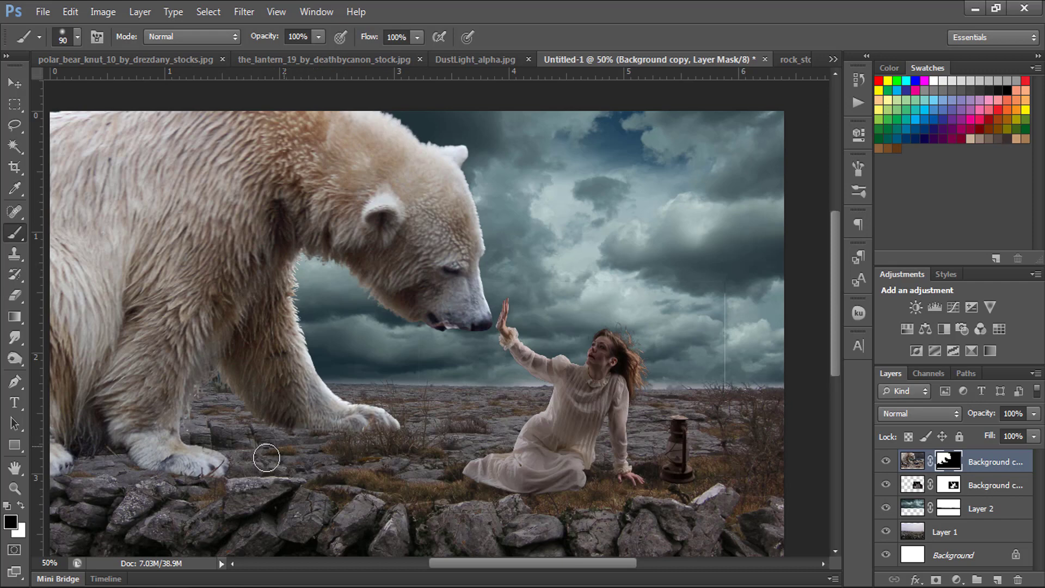
pyautogui.moveTo(266, 457); pyautogui.dragTo(390, 435)
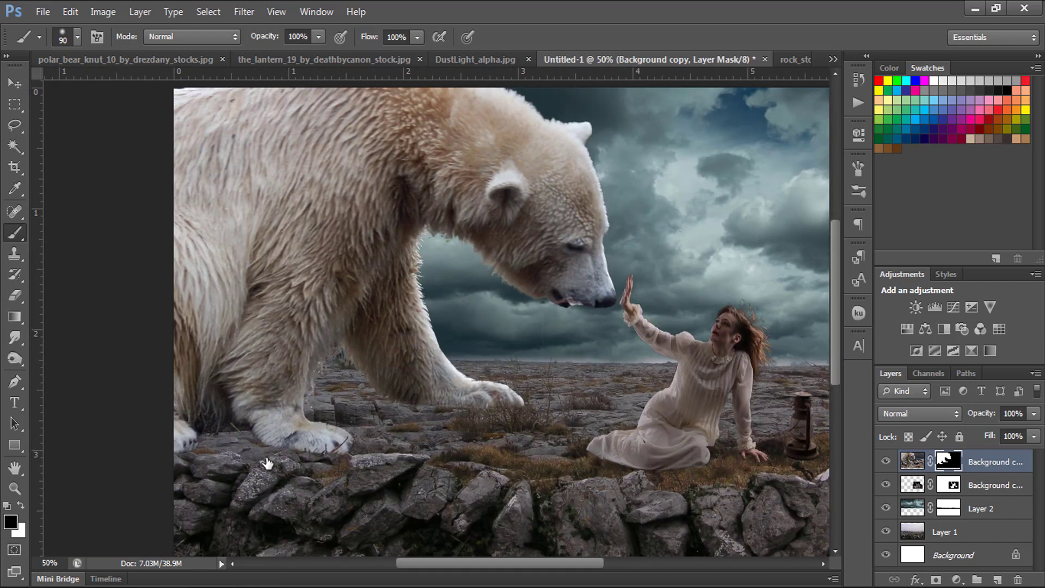
pyautogui.hotkey('ctrl', 'shift', 'alt', 'n')
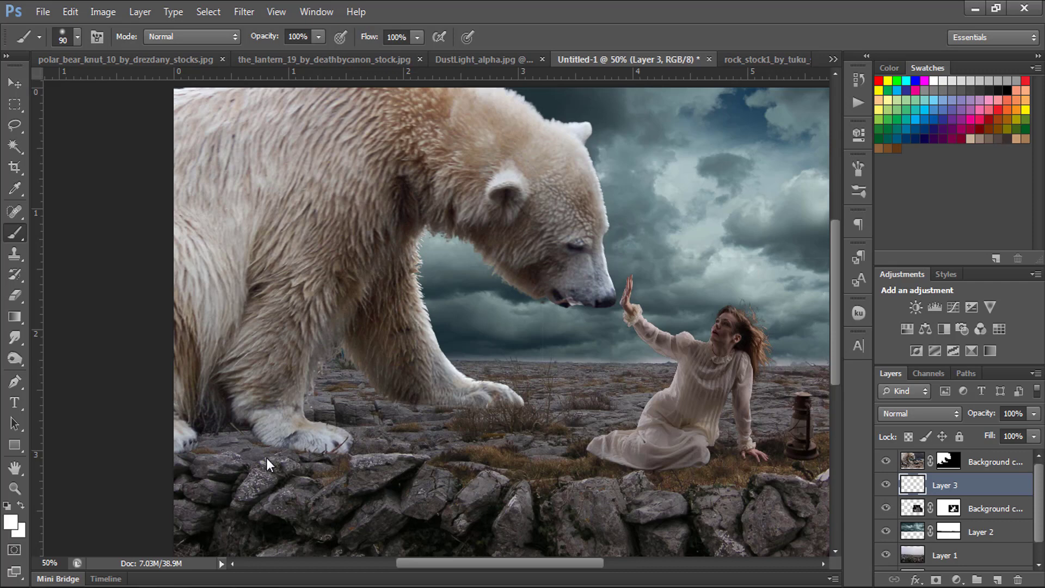
# Paint a soft black shadow on the rocks under the bear's front paws and leg.
pyautogui.press('d')
pyautogui.moveTo(462, 419)
pyautogui.mouseDown()
pyautogui.moveTo(397, 414)
pyautogui.moveTo(479, 416)
pyautogui.mouseUp()
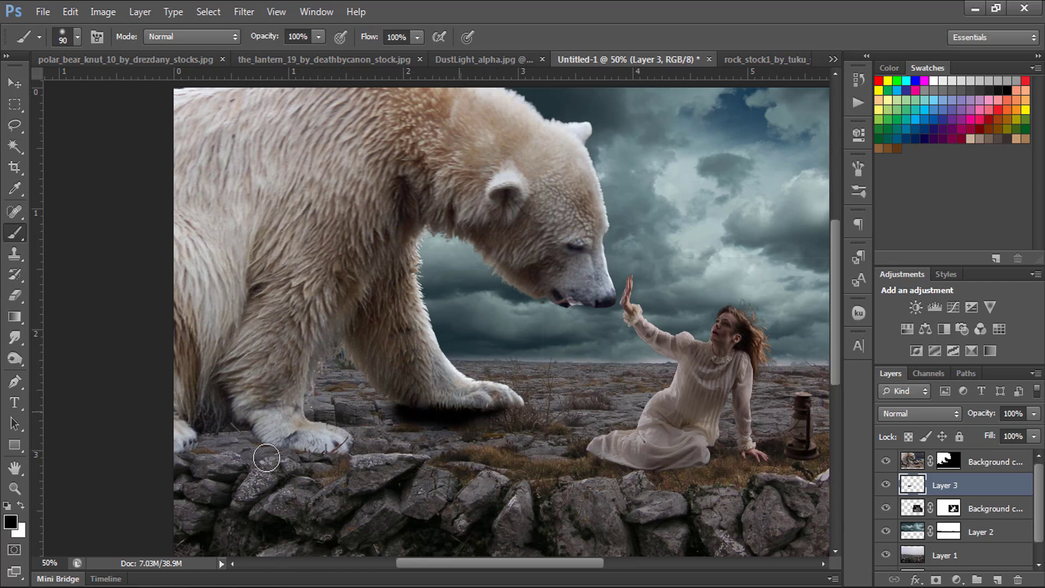
pyautogui.moveTo(381, 414)
pyautogui.mouseDown()
pyautogui.moveTo(318, 411)
pyautogui.moveTo(392, 405)
pyautogui.mouseUp()
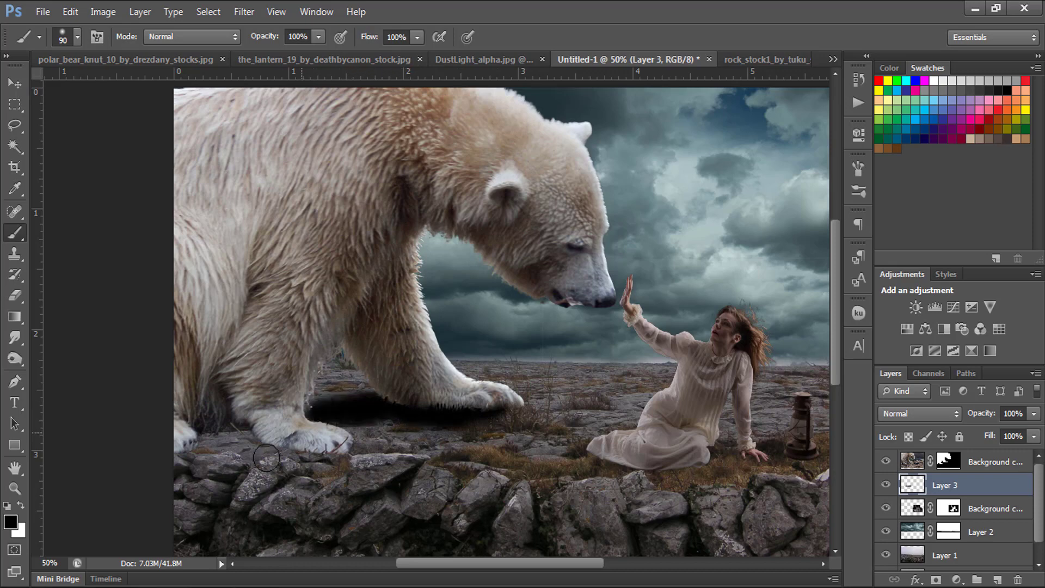
pyautogui.moveTo(266, 458)
pyautogui.mouseDown()
pyautogui.moveTo(351, 444)
pyautogui.moveTo(266, 459)
pyautogui.moveTo(195, 440)
pyautogui.mouseUp()
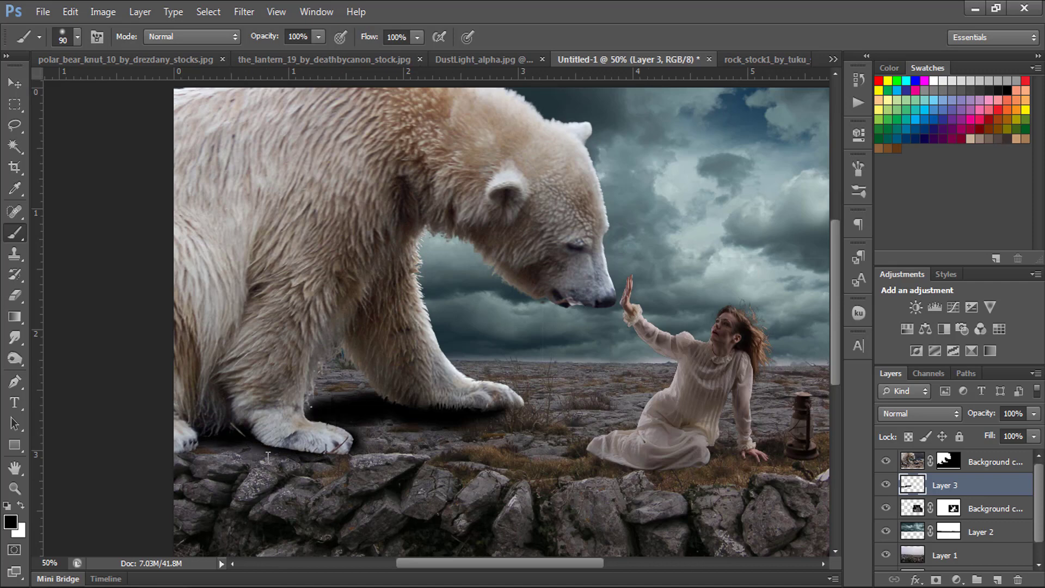
pyautogui.click(1033, 413)
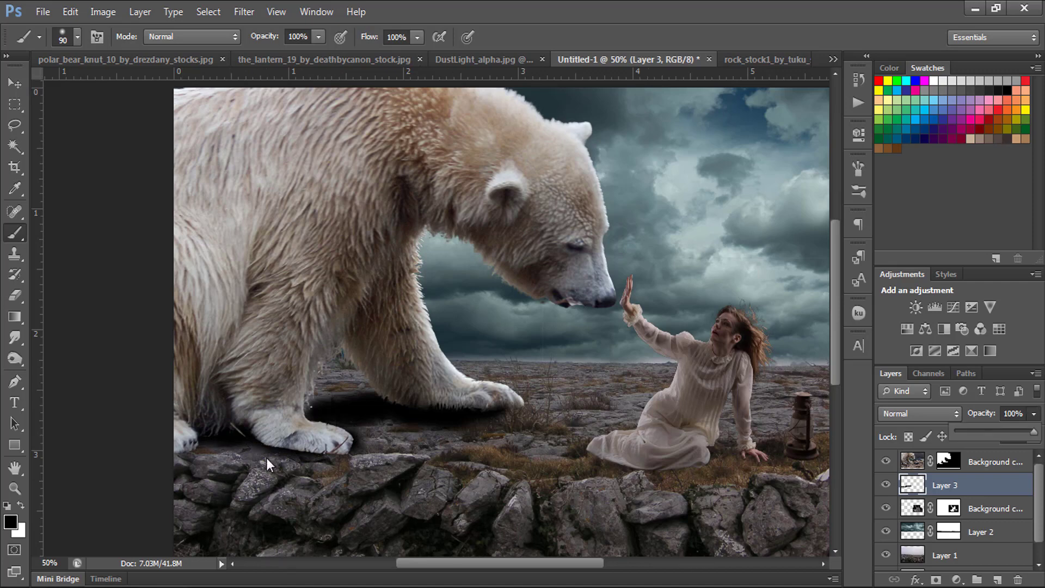
# Set the shadow Layer 3 to Overlay blending at 58% opacity.
pyautogui.click(920, 414)
pyautogui.press('Down')
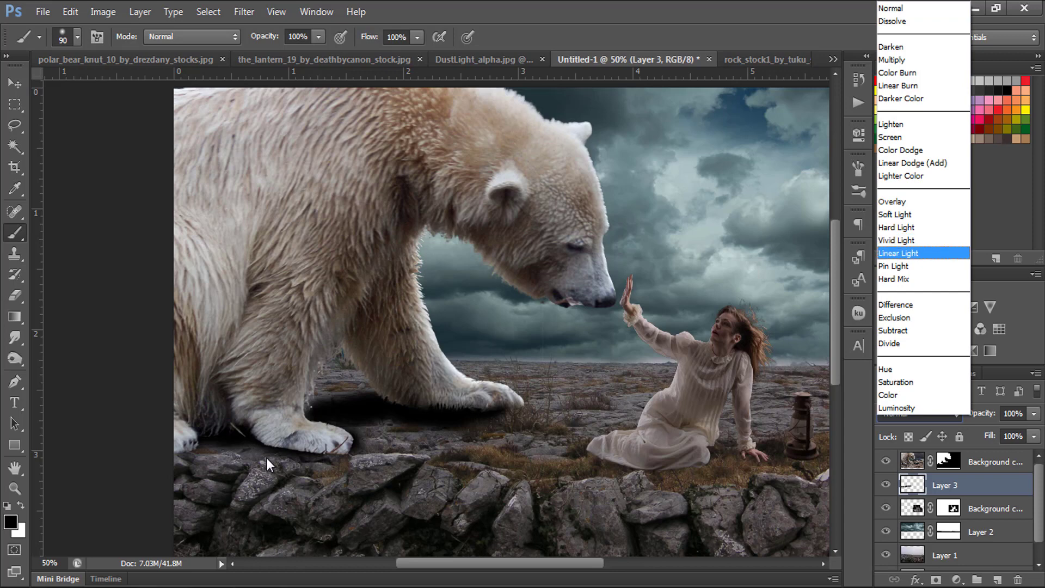
pyautogui.press('Return')
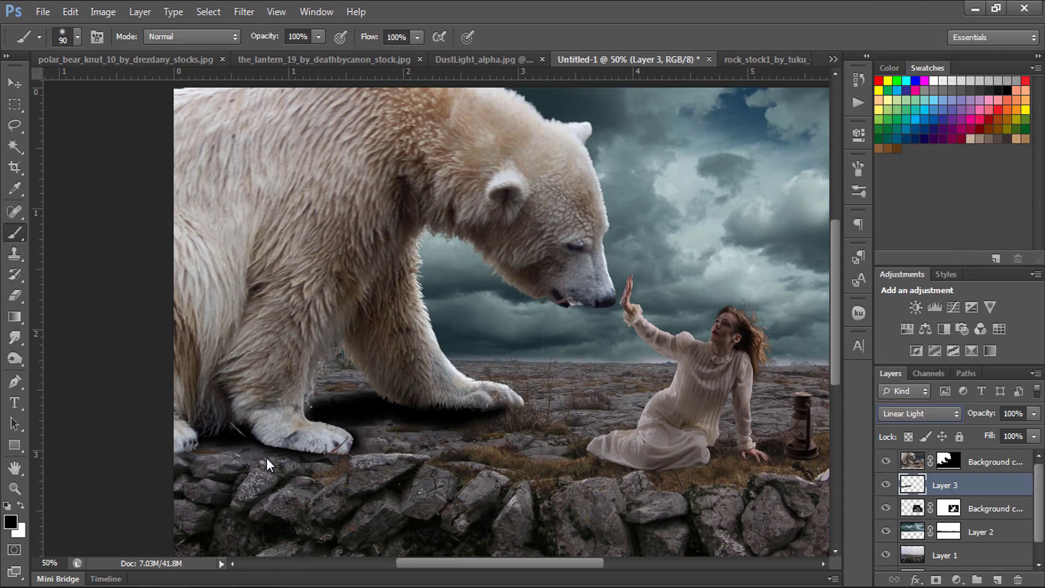
pyautogui.hotkey('alt', 'Down')
pyautogui.press('Up')
pyautogui.press('Up')
pyautogui.press('Up')
pyautogui.press('Up')
pyautogui.press('Return')
pyautogui.press('Up')
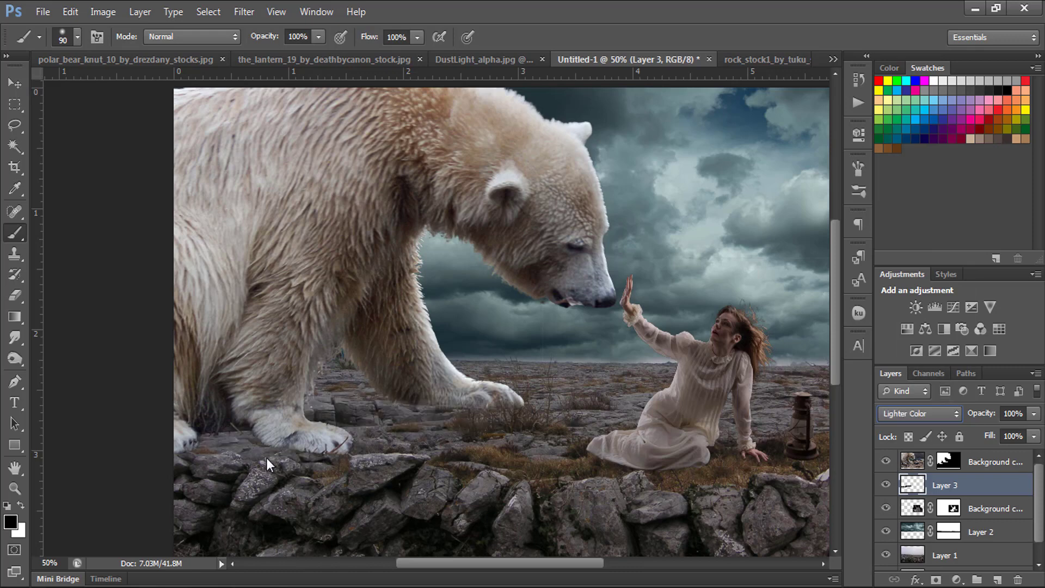
pyautogui.press('Down')
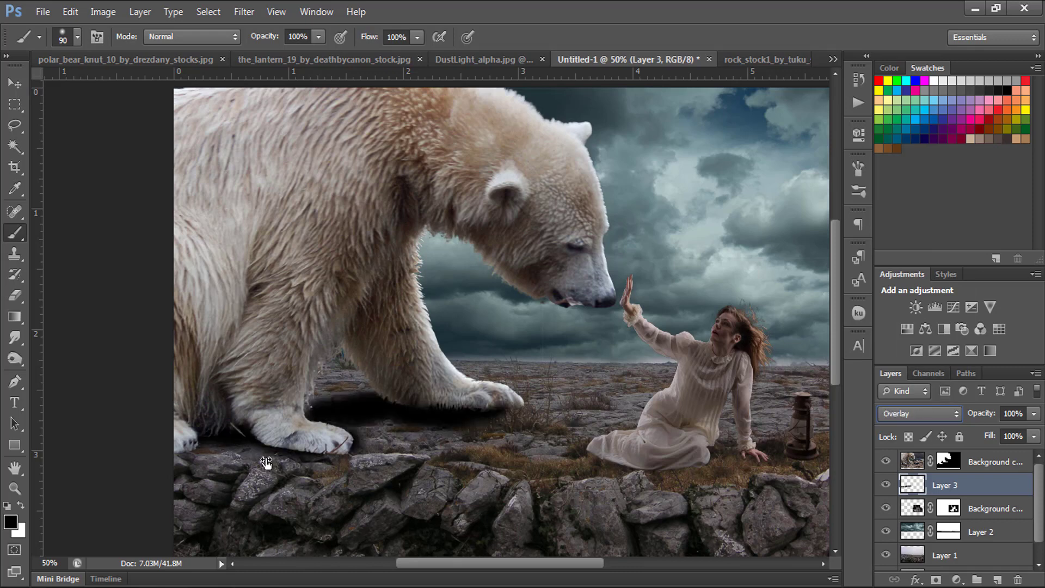
pyautogui.write('58')
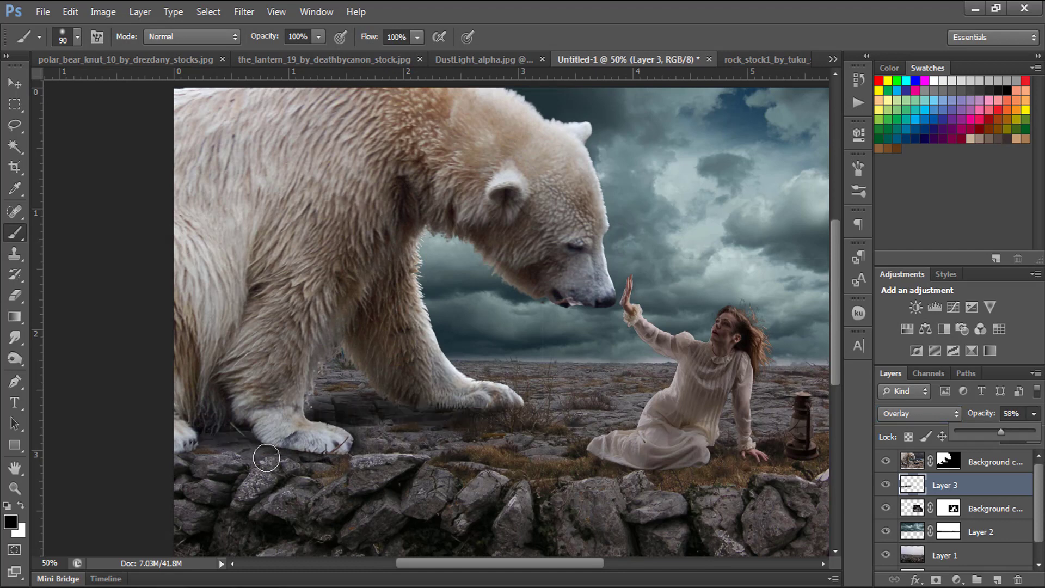
pyautogui.press('Return')
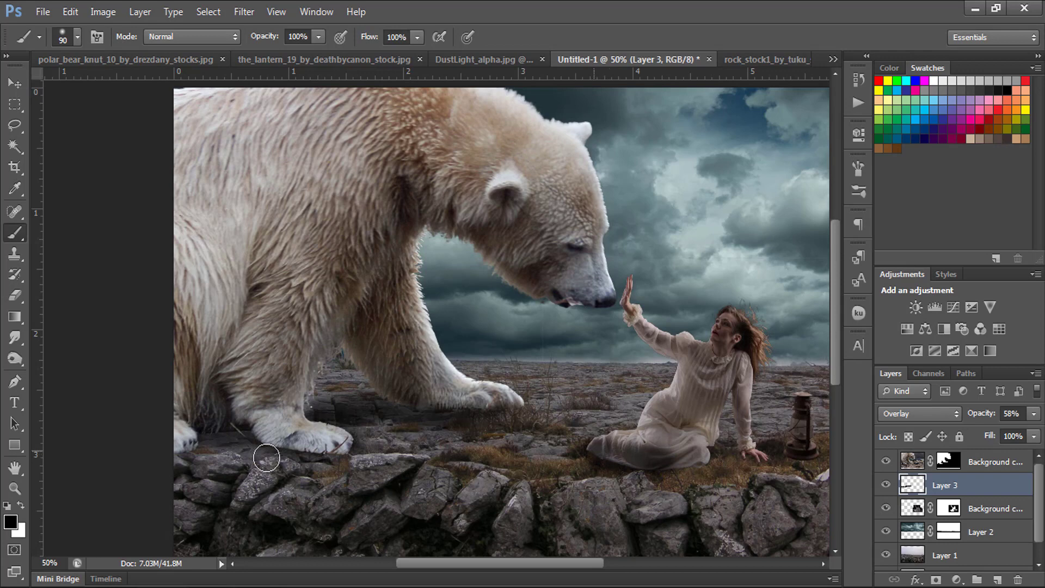
# Paint shadows under the woman's dress and near the bear, and move Layer 3 lower.
pyautogui.moveTo(609, 478); pyautogui.dragTo(757, 455)
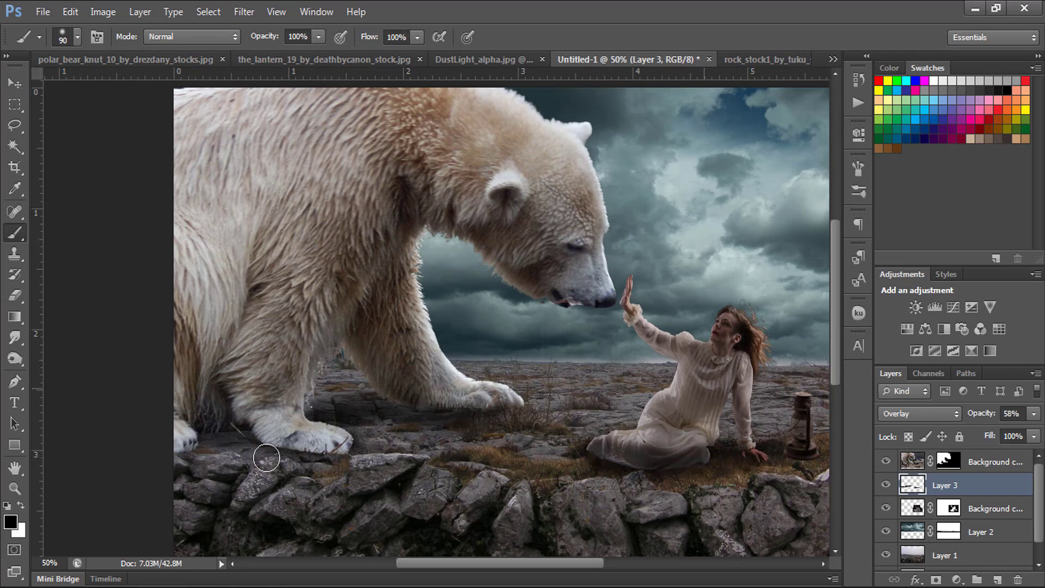
pyautogui.moveTo(610, 252); pyautogui.dragTo(617, 291)
pyautogui.moveTo(944, 485)
pyautogui.mouseDown()
pyautogui.moveTo(944, 541)
pyautogui.moveTo(944, 519)
pyautogui.mouseUp()
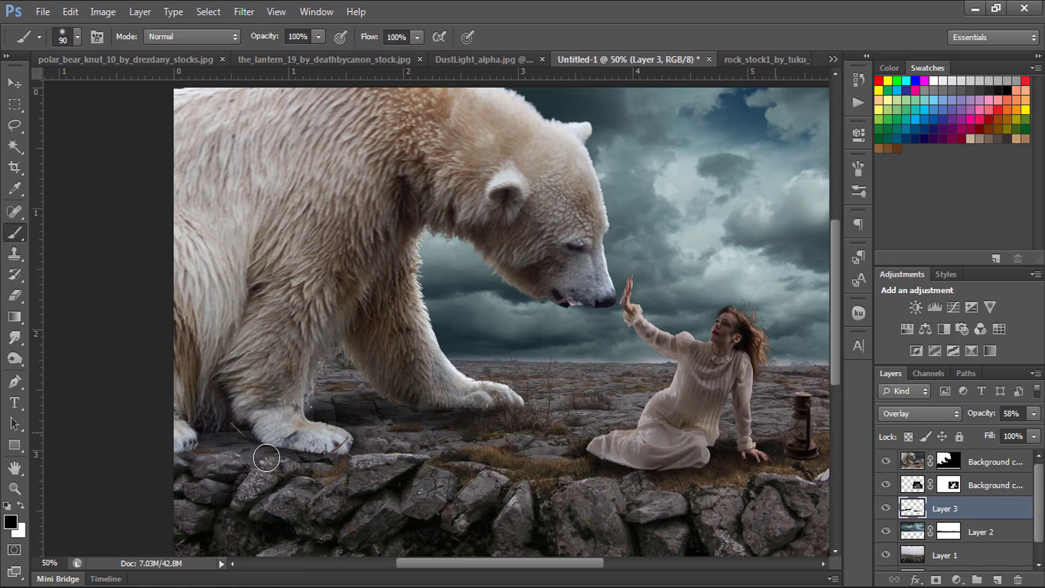
pyautogui.moveTo(385, 442); pyautogui.dragTo(265, 457)
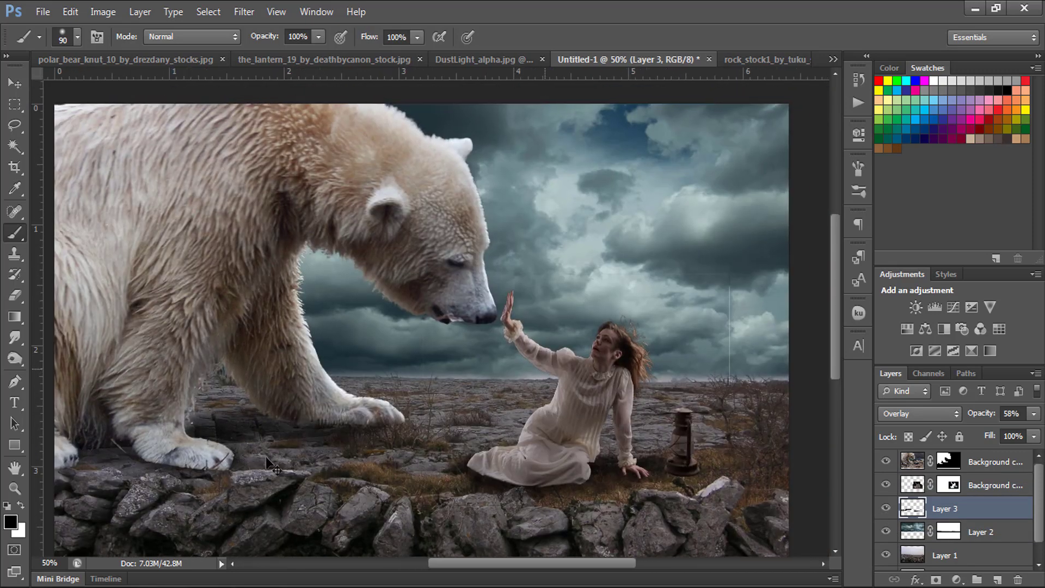
pyautogui.hotkey('ctrl', '-')
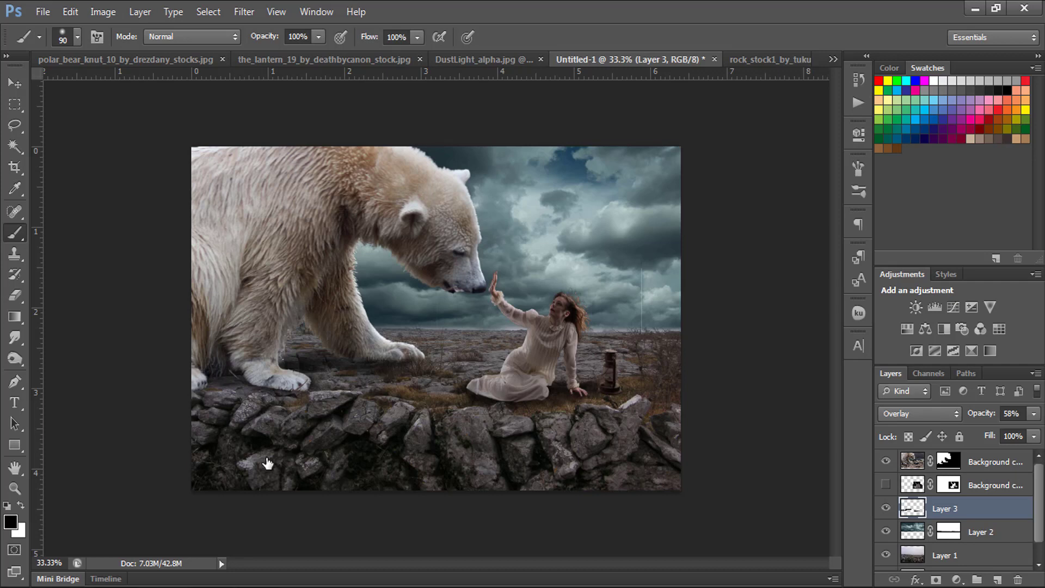
# Compare the woman layer, target the Background copy mask, then select the top layer.
pyautogui.hotkey('shift', 'alt', 'n')
pyautogui.hotkey('alt', ']')
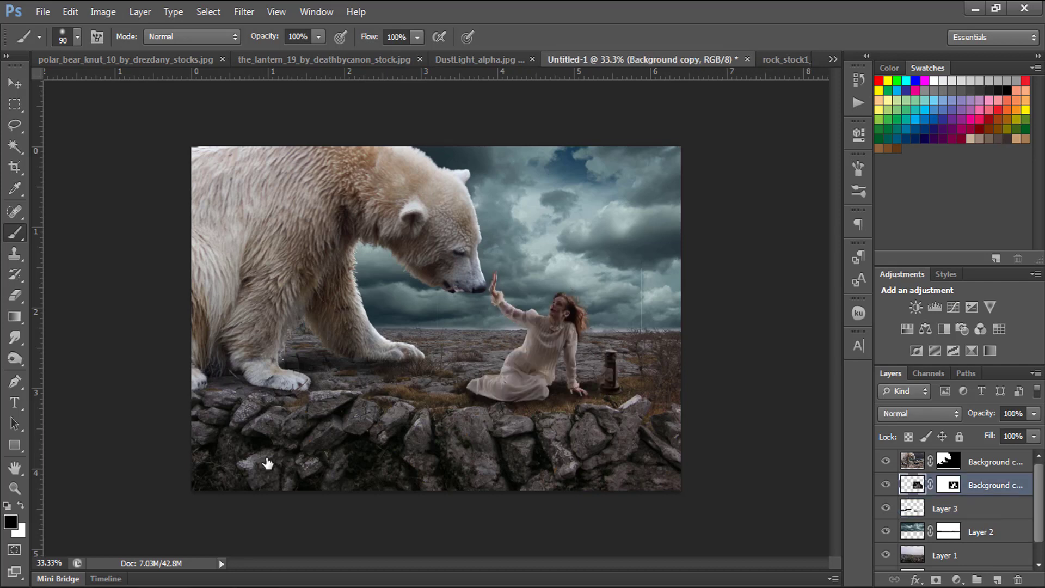
pyautogui.hotkey('ctrl', '\\')
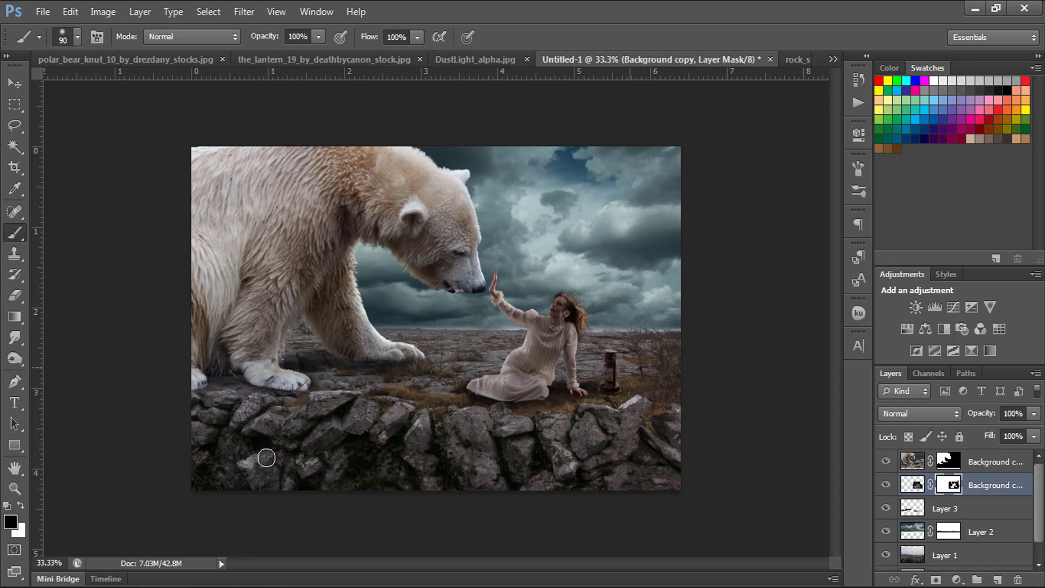
pyautogui.hotkey('ctrl', '+')
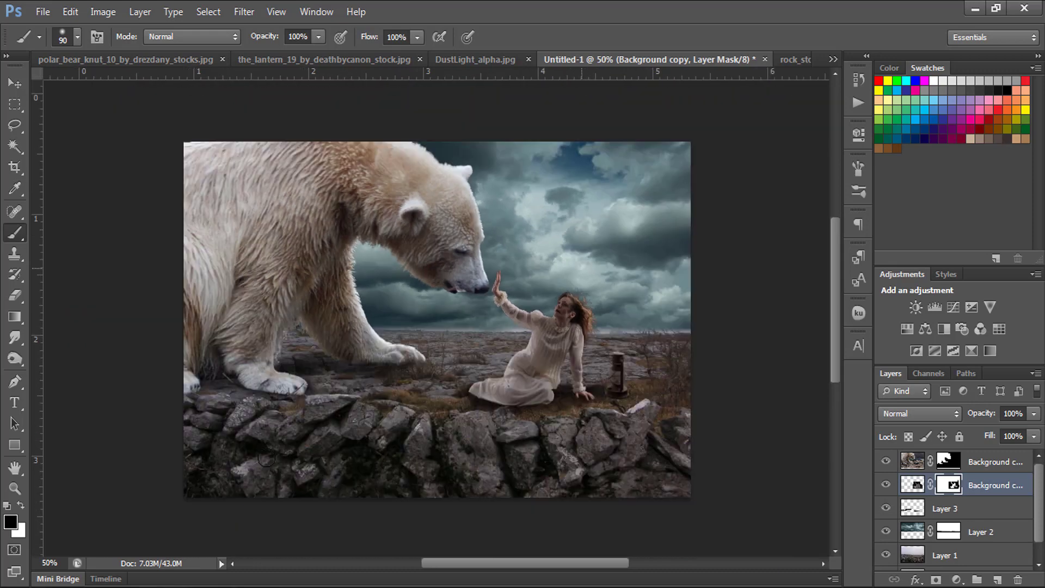
pyautogui.hotkey('ctrl', '-')
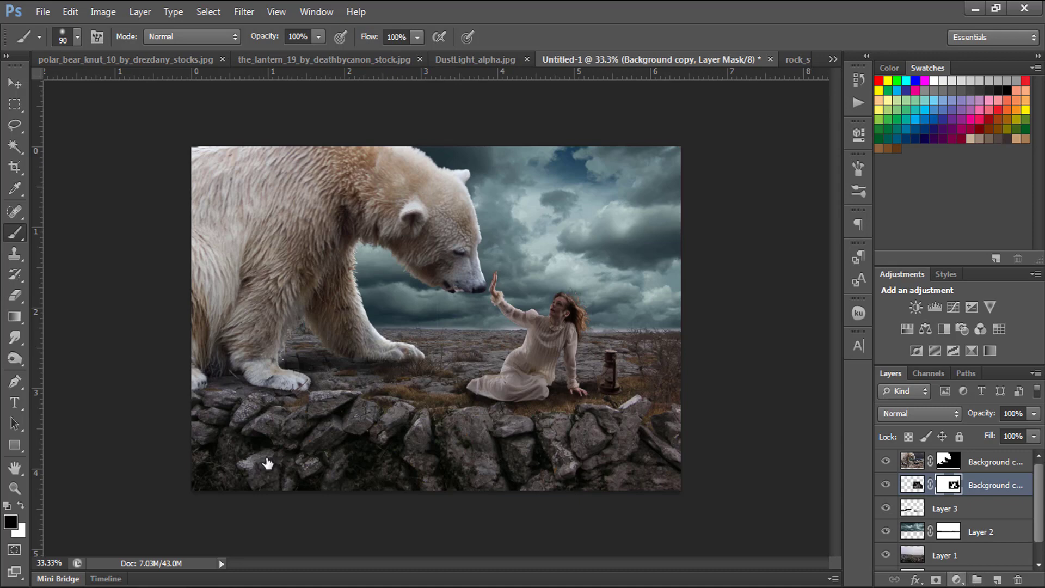
pyautogui.click(989, 462)
# Add a Brightness/Contrast adjustment with Brightness -32 and raised Contrast.
pyautogui.click(956, 579)
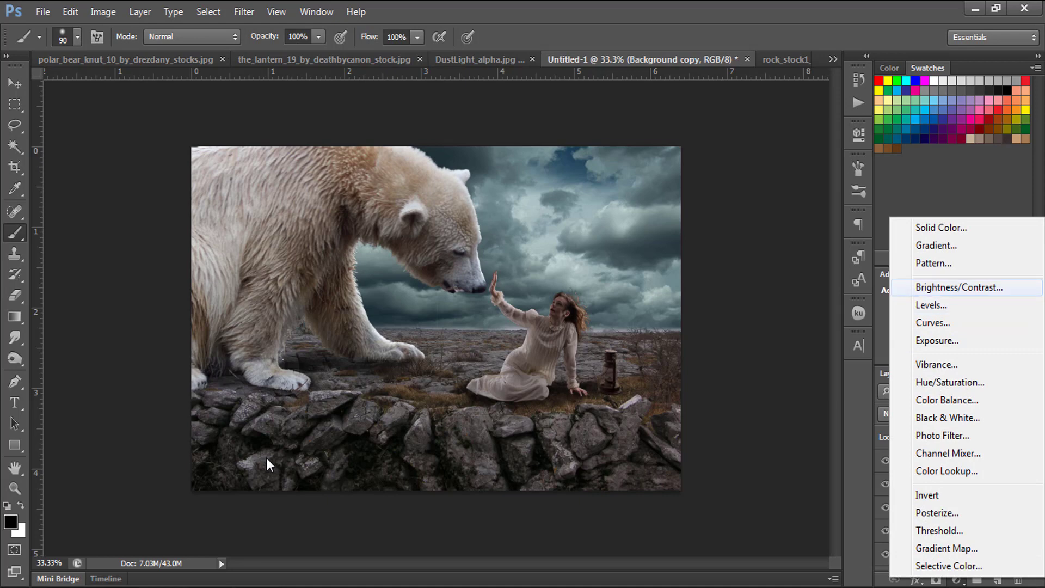
pyautogui.click(959, 287)
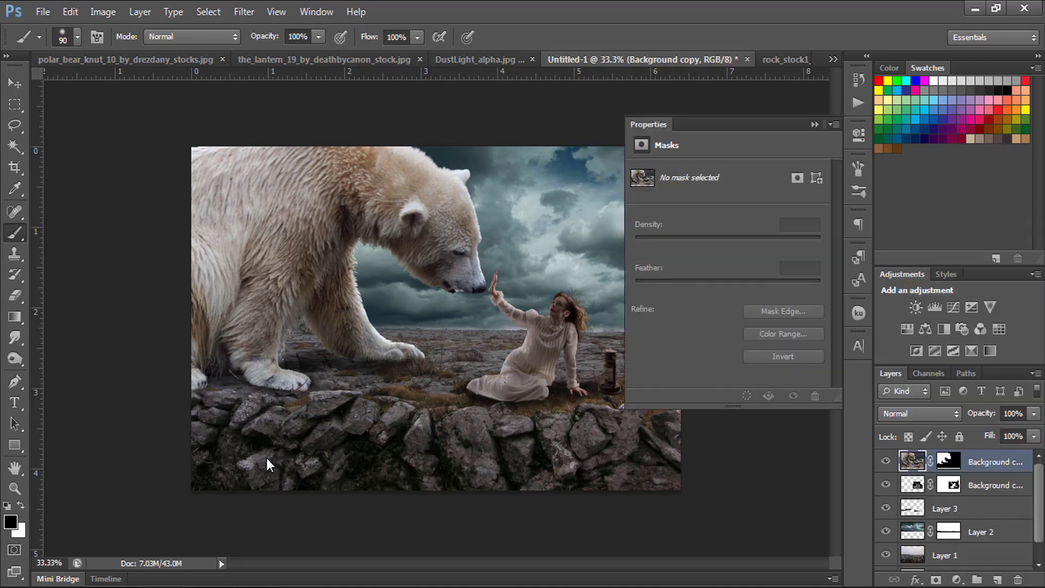
pyautogui.press('Down')
pyautogui.press('Down')
pyautogui.hotkey('shift', 'Down')
pyautogui.hotkey('shift', 'Down')
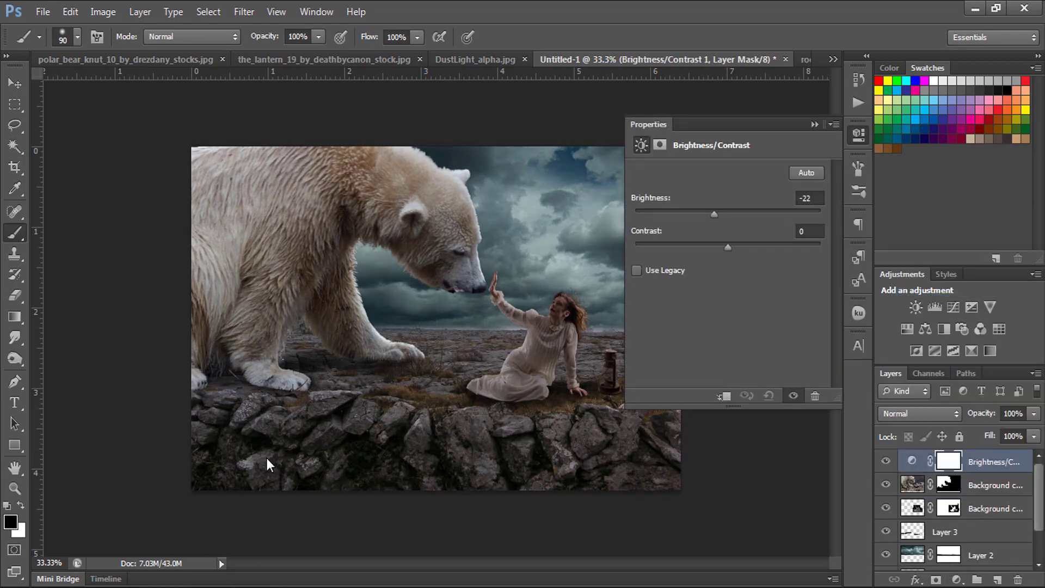
pyautogui.hotkey('shift', 'Down')
pyautogui.press('Tab')
pyautogui.hotkey('shift', 'Up')
pyautogui.hotkey('shift', 'Up')
pyautogui.hotkey('shift', 'Up')
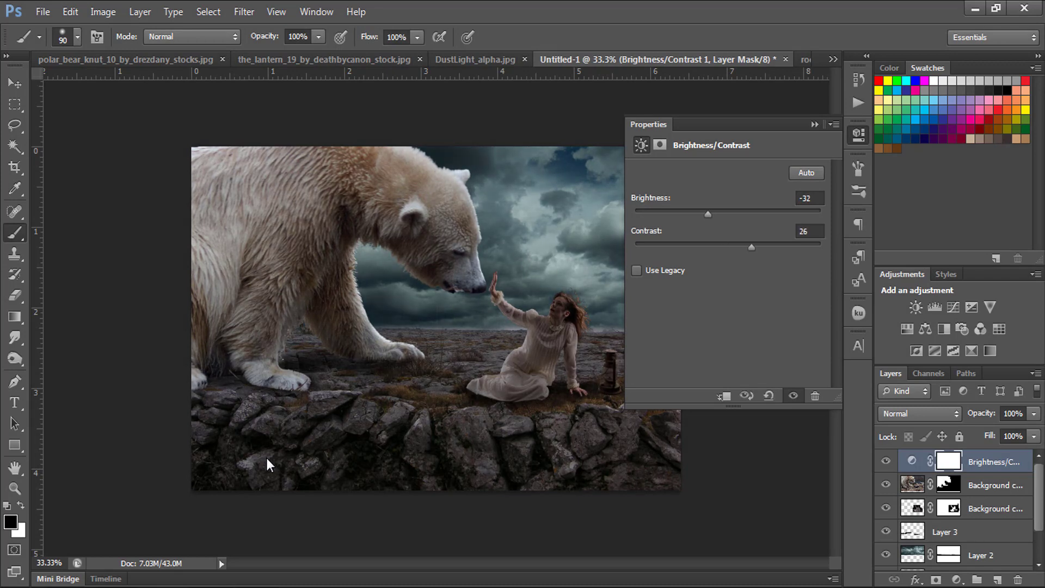
pyautogui.press('Up')
pyautogui.press('Up')
pyautogui.press('Up')
pyautogui.press('Return')
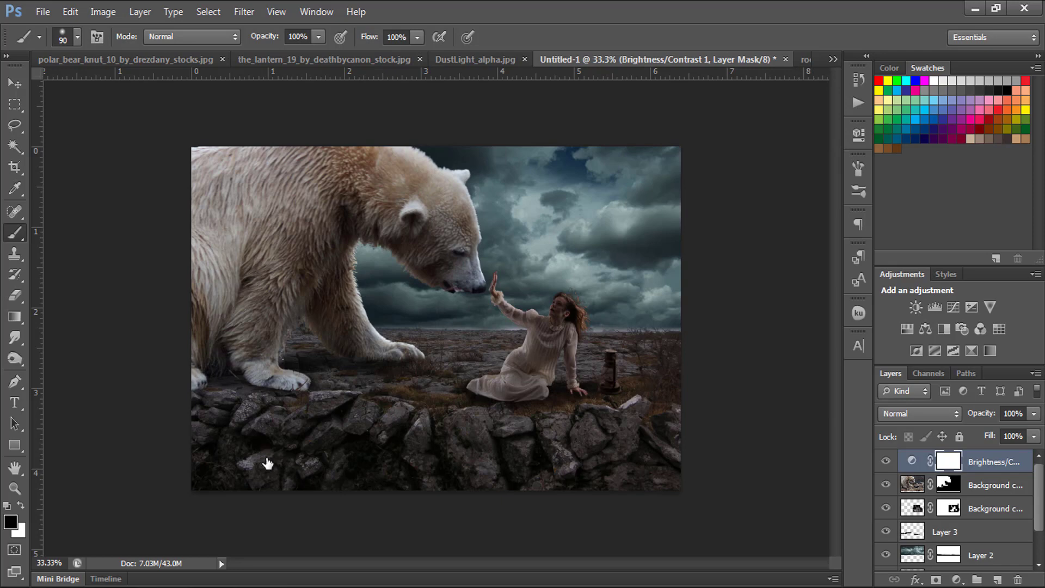
# Add an Exposure adjustment layer with Exposure +0.72 and Offset 0.
pyautogui.click(916, 579)
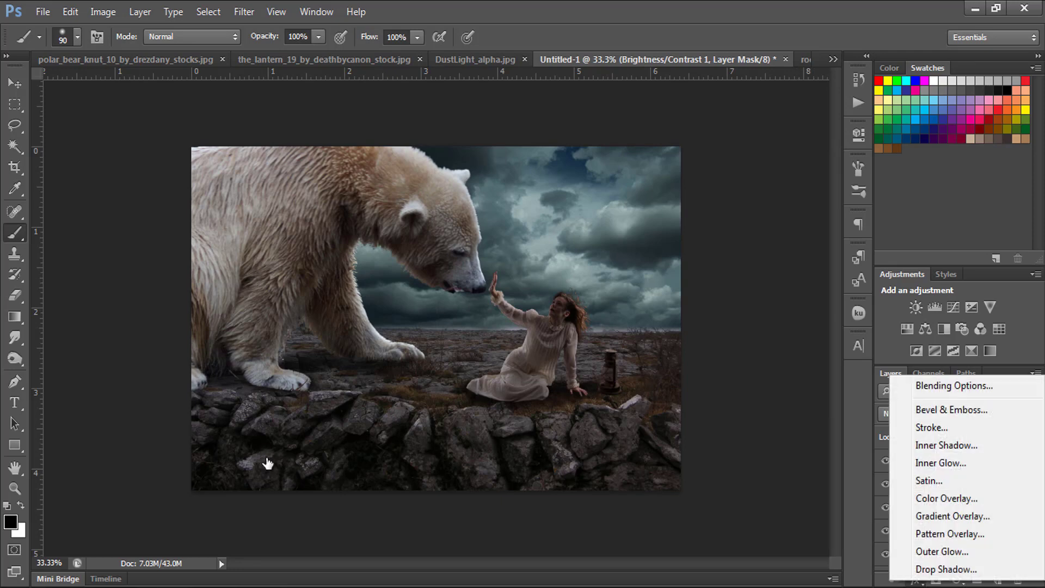
pyautogui.click(956, 579)
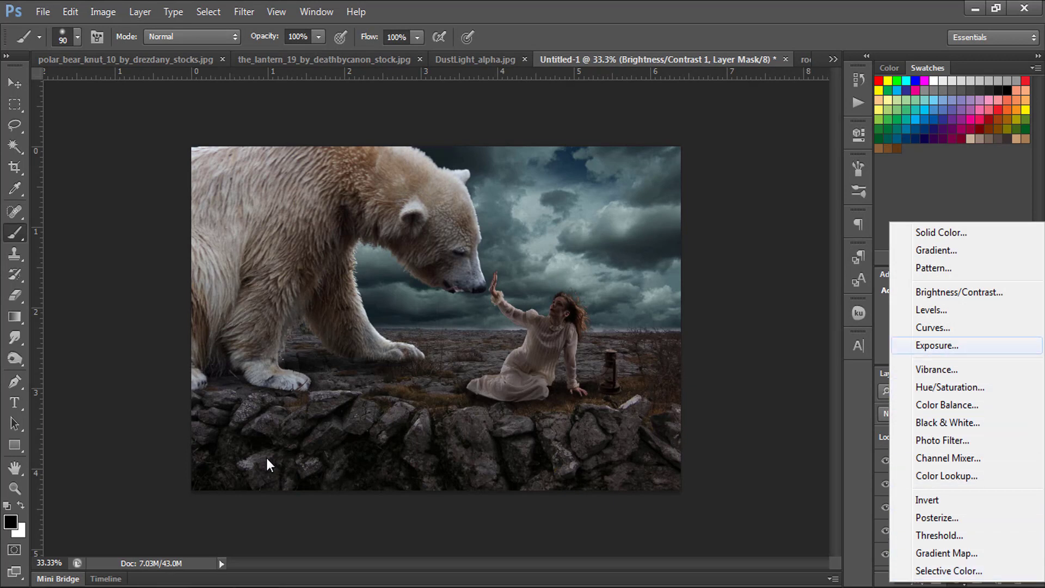
pyautogui.click(936, 345)
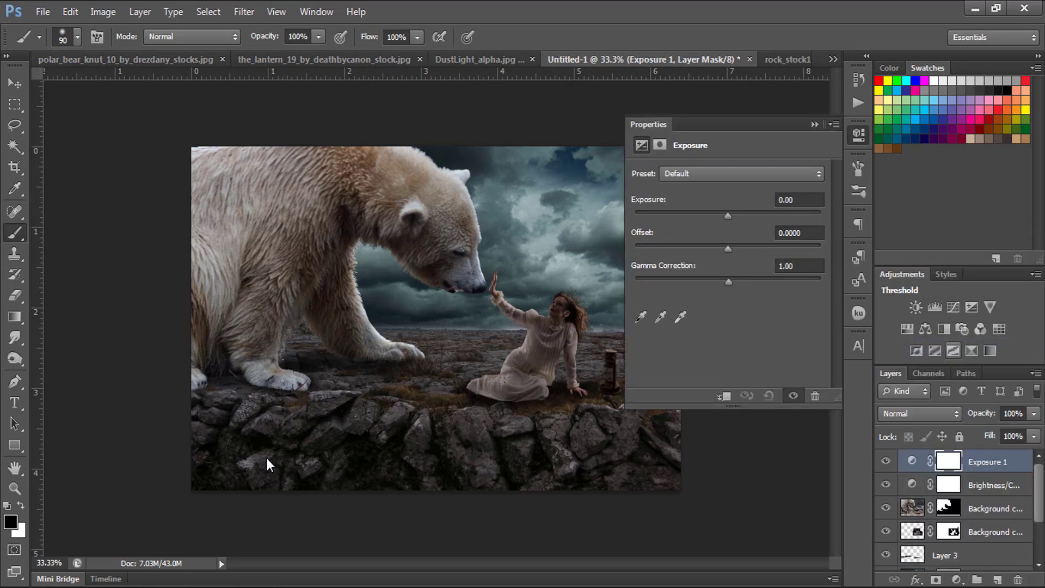
pyautogui.moveTo(728, 216); pyautogui.dragTo(698, 216)
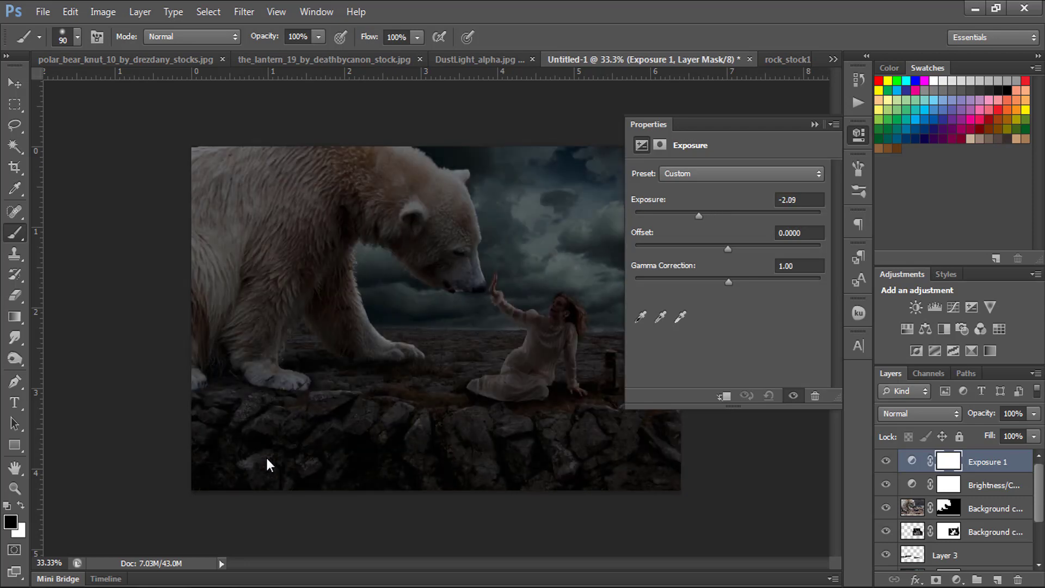
pyautogui.moveTo(728, 248)
pyautogui.mouseDown()
pyautogui.moveTo(748, 249)
pyautogui.moveTo(727, 249)
pyautogui.mouseUp()
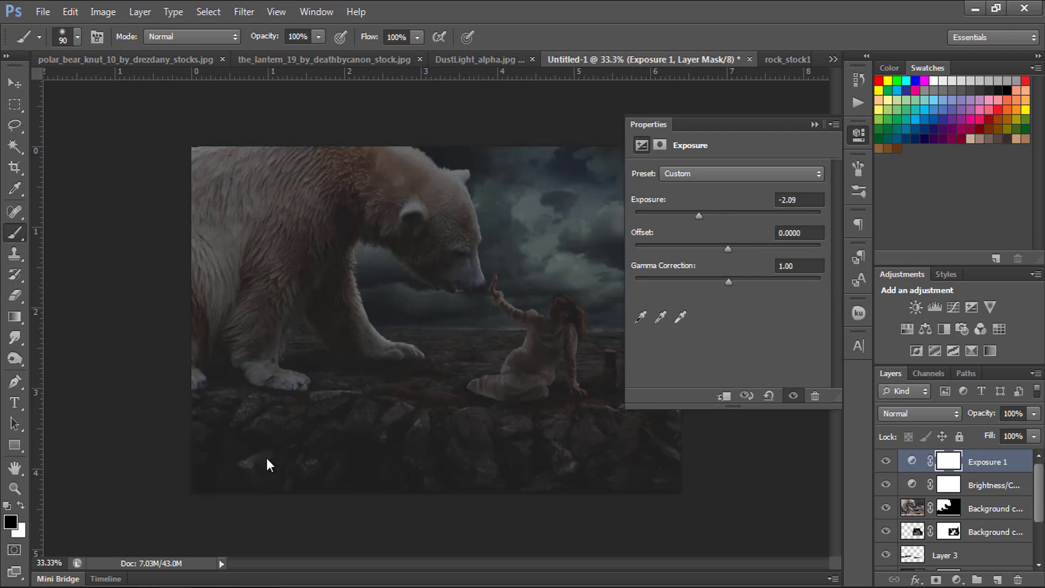
pyautogui.moveTo(699, 216)
pyautogui.mouseDown()
pyautogui.moveTo(723, 216)
pyautogui.moveTo(725, 248)
pyautogui.moveTo(706, 249)
pyautogui.moveTo(747, 216)
pyautogui.moveTo(725, 217)
pyautogui.moveTo(724, 249)
pyautogui.mouseUp()
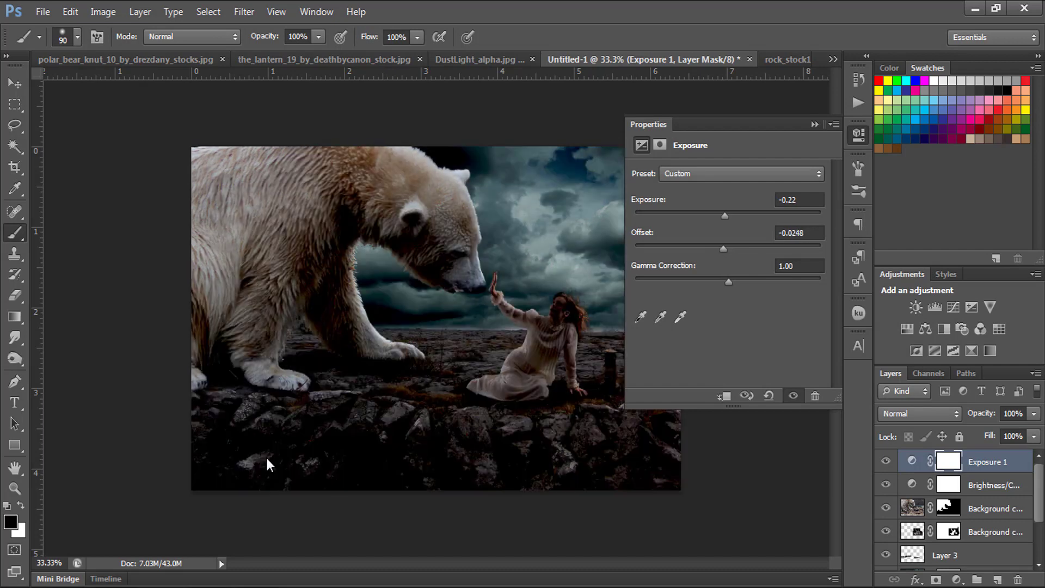
pyautogui.click(799, 232)
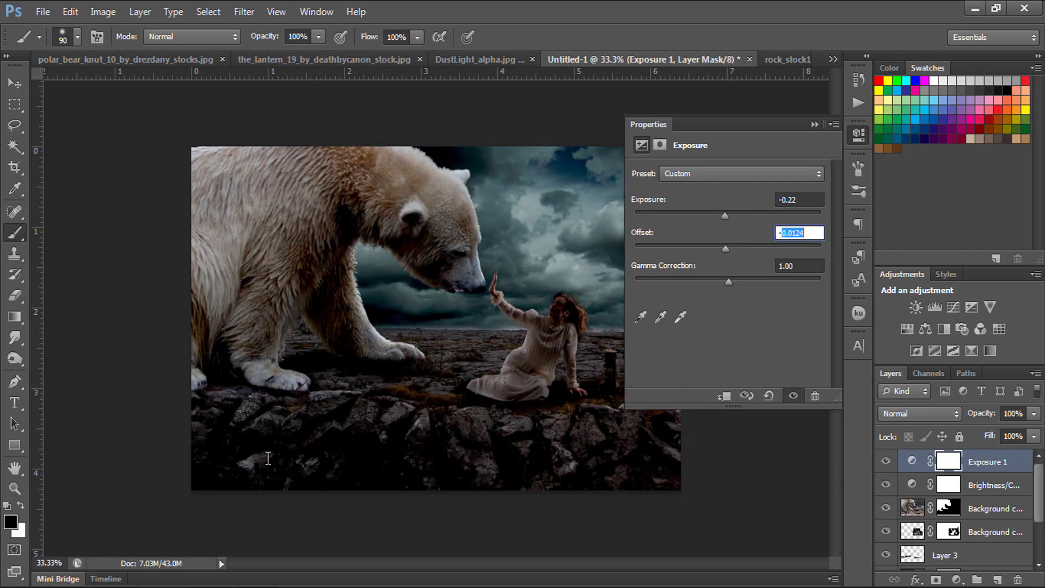
pyautogui.write('0')
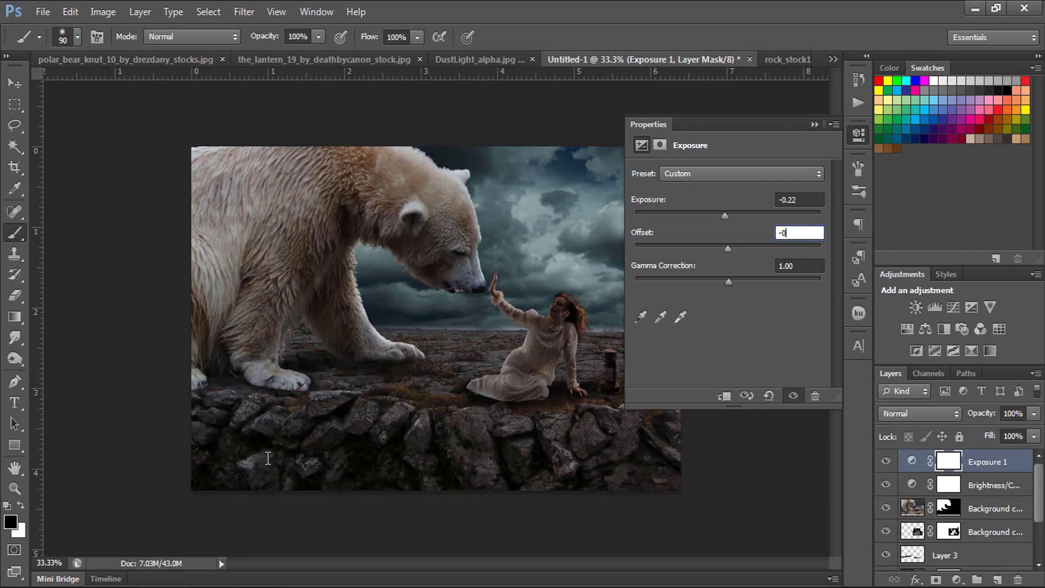
pyautogui.press('Tab')
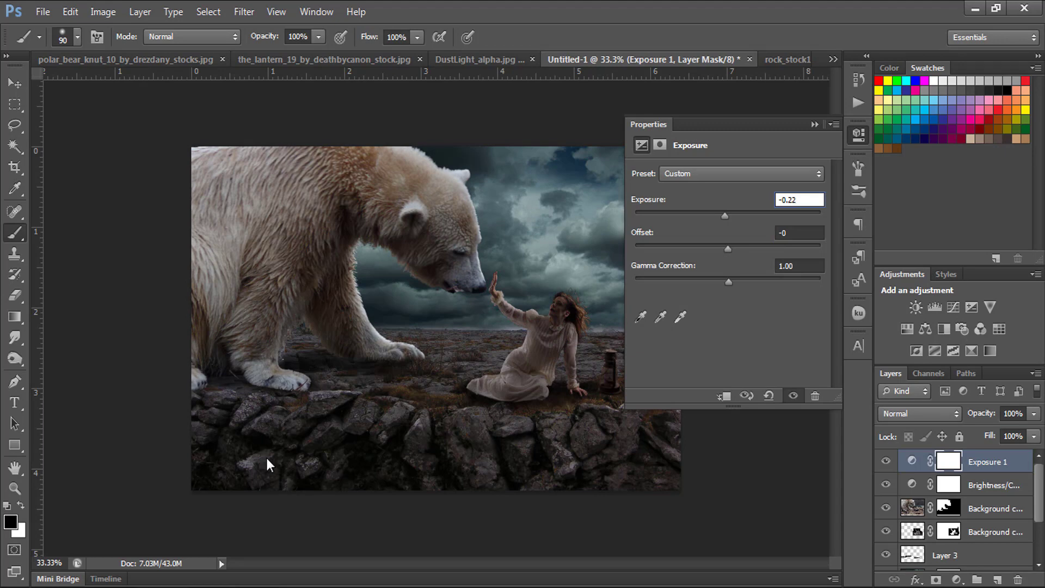
pyautogui.write('0.72')
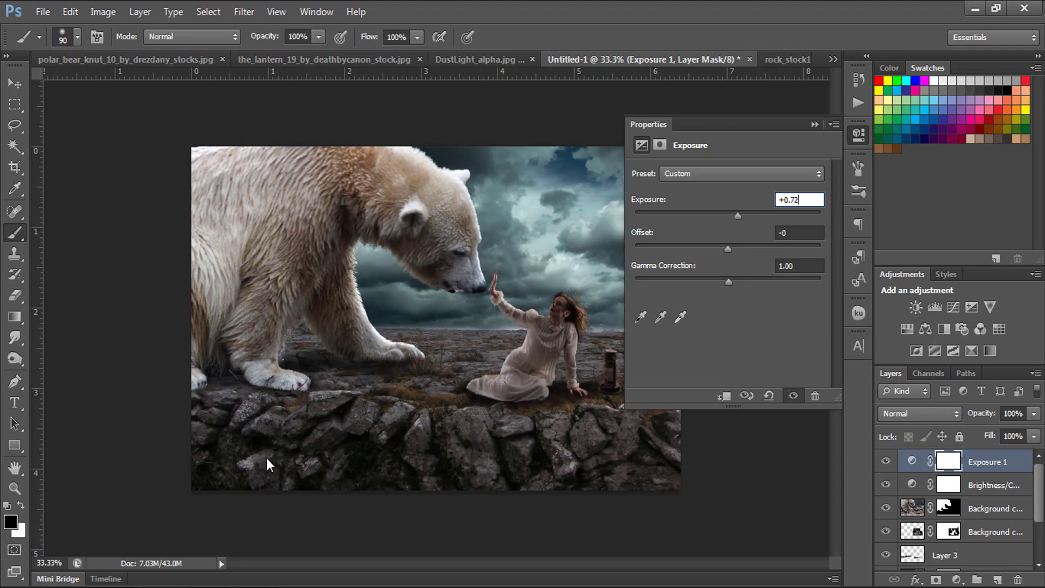
pyautogui.press('Return')
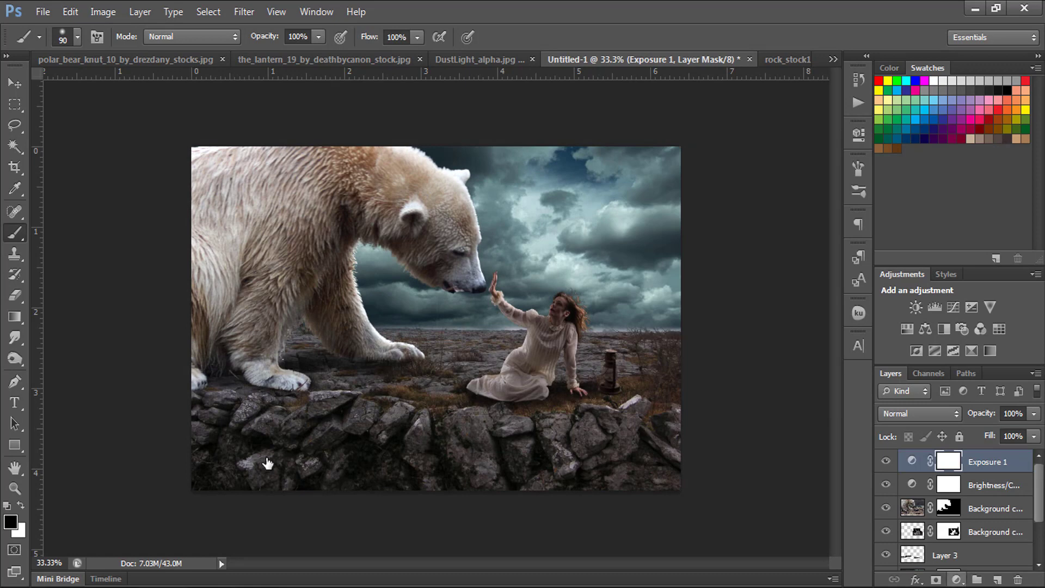
pyautogui.click(956, 579)
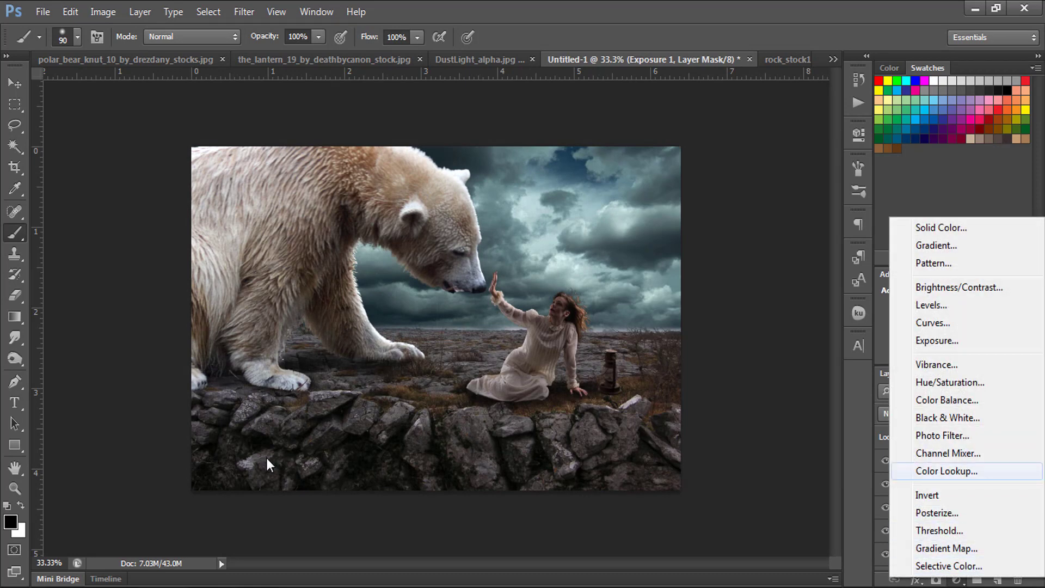
# Add a Curves adjustment and steepen the RGB curve for stronger contrast.
pyautogui.press('Up')
pyautogui.press('Up')
pyautogui.press('Up')
pyautogui.press('Up')
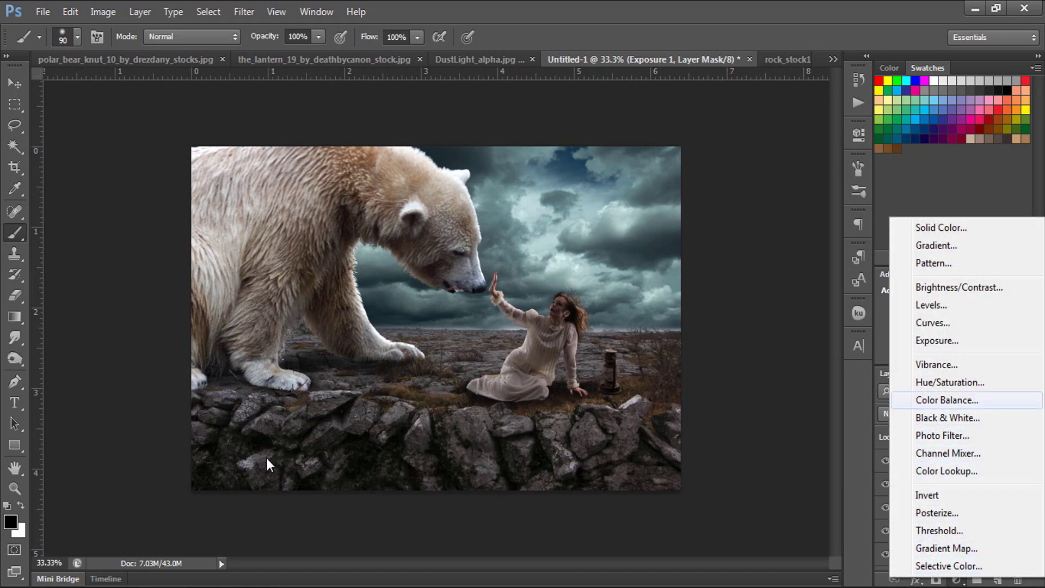
pyautogui.press('Up')
pyautogui.press('Up')
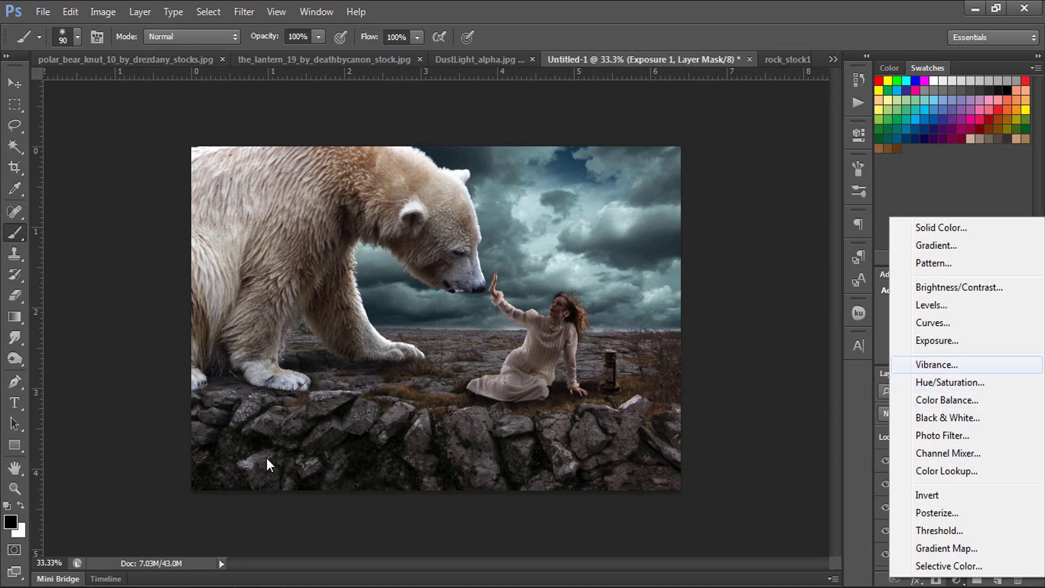
pyautogui.press('Up')
pyautogui.press('Up')
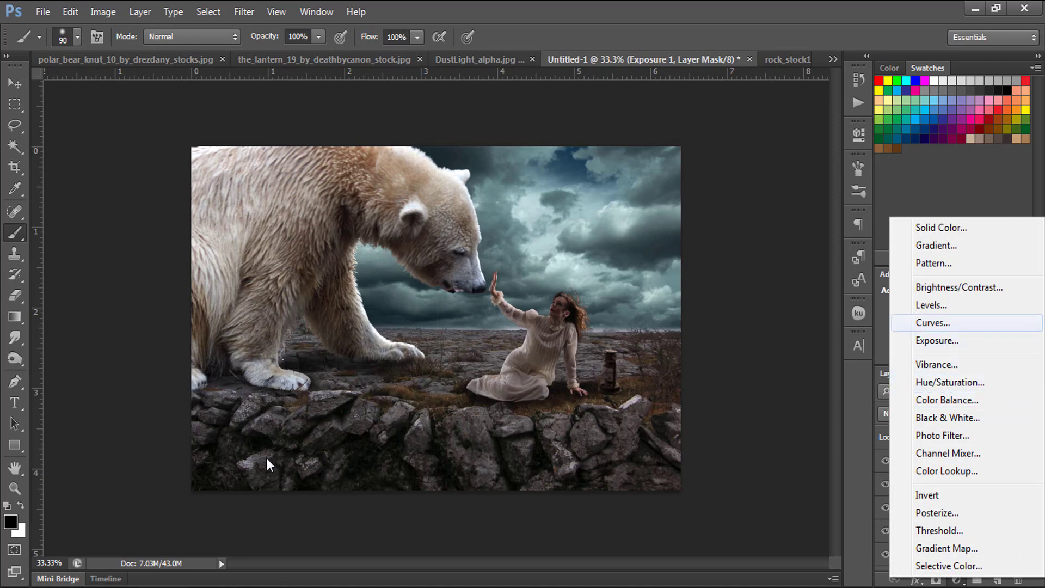
pyautogui.press('Return')
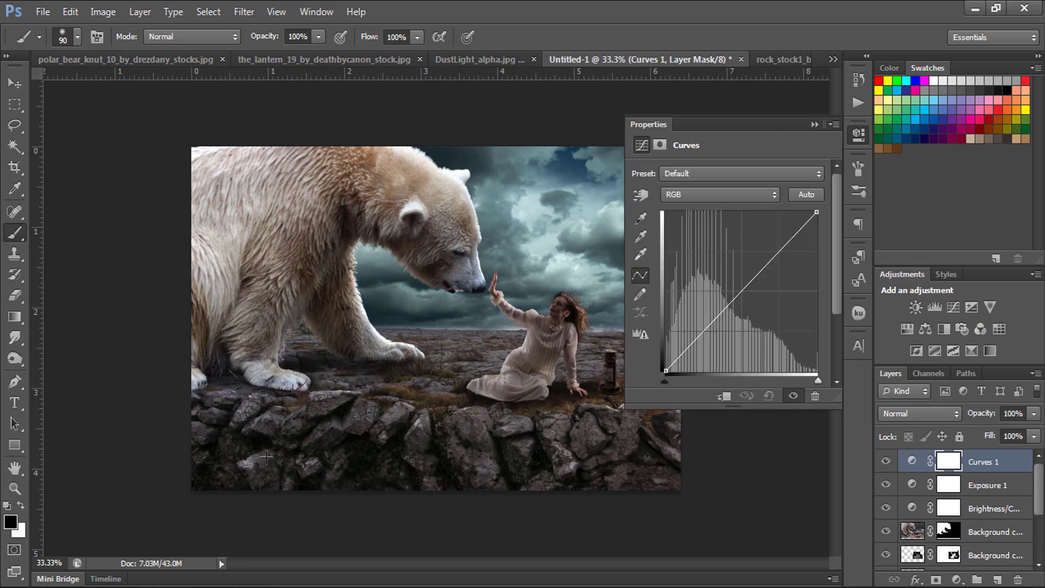
pyautogui.moveTo(735, 296)
pyautogui.mouseDown()
pyautogui.moveTo(721, 294)
pyautogui.moveTo(738, 278)
pyautogui.mouseUp()
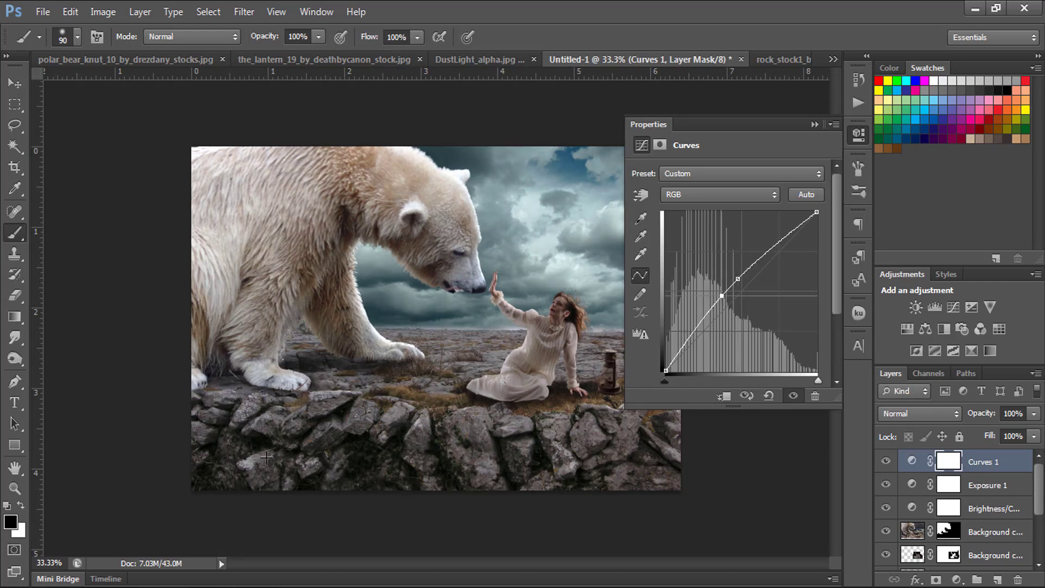
pyautogui.hotkey('shift', 'Down')
pyautogui.hotkey('shift', 'Down')
pyautogui.hotkey('shift', 'Down')
pyautogui.hotkey('shift', 'Left')
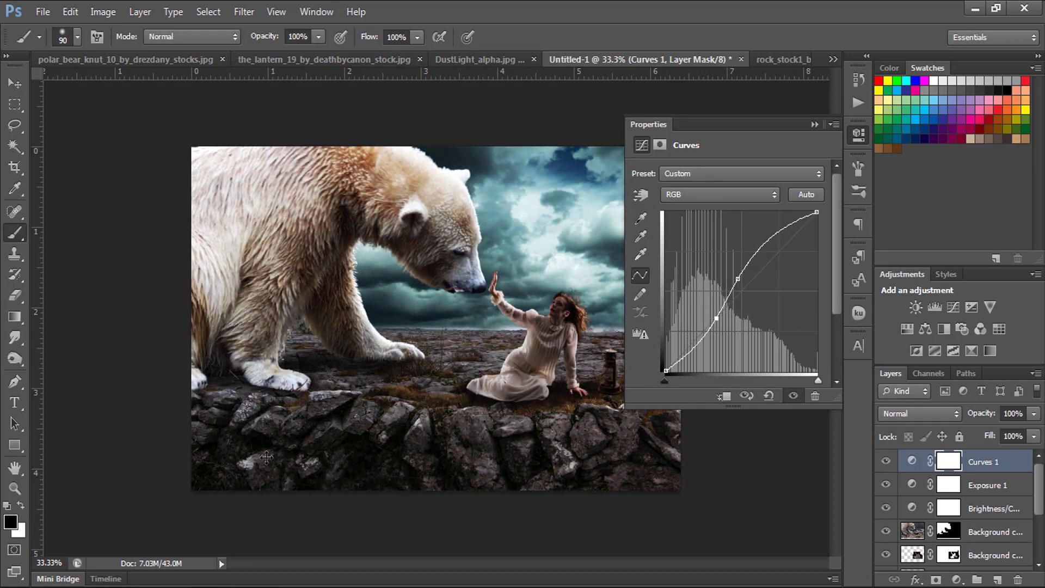
pyautogui.hotkey('shift', 'Down')
pyautogui.hotkey('shift', 'Left')
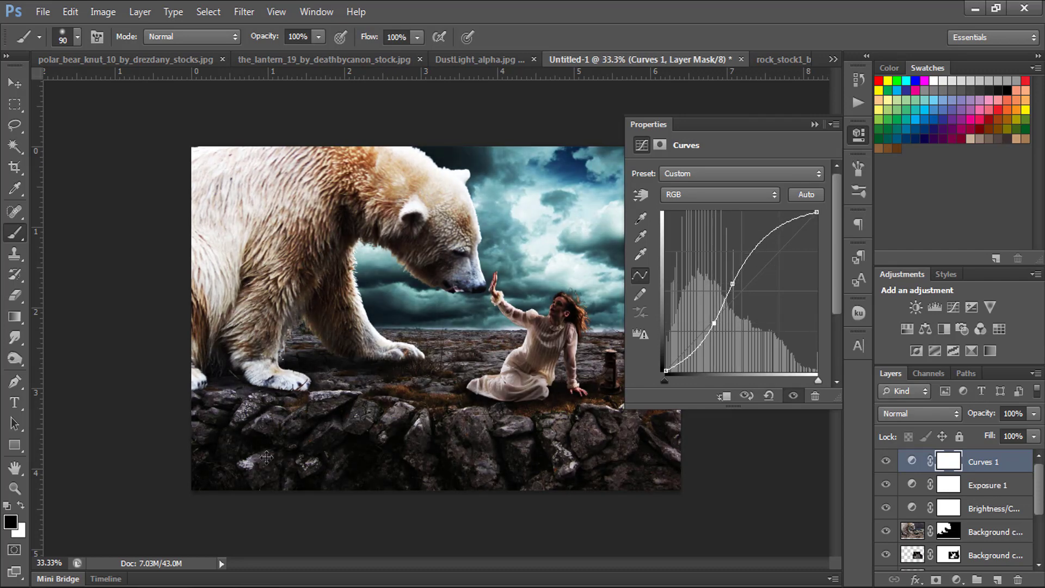
pyautogui.hotkey('ctrl', 'z')
pyautogui.hotkey('shift', 'Up')
pyautogui.hotkey('shift', 'Up')
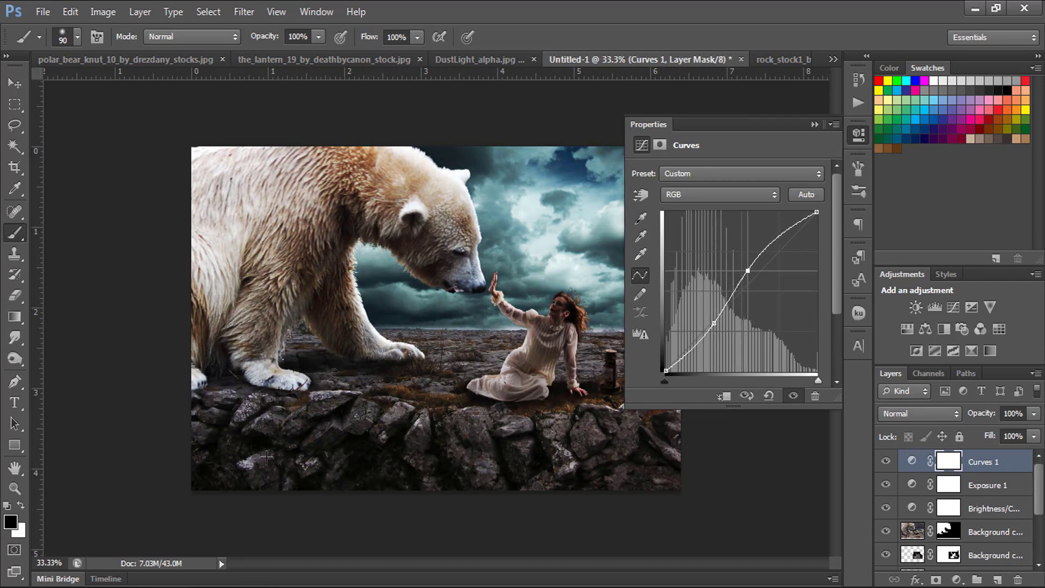
pyautogui.hotkey('shift', 'Right')
# Bend the Red and Blue channel curves to give the scene a green-teal cast.
pyautogui.hotkey('alt', 'Down')
pyautogui.press('Down')
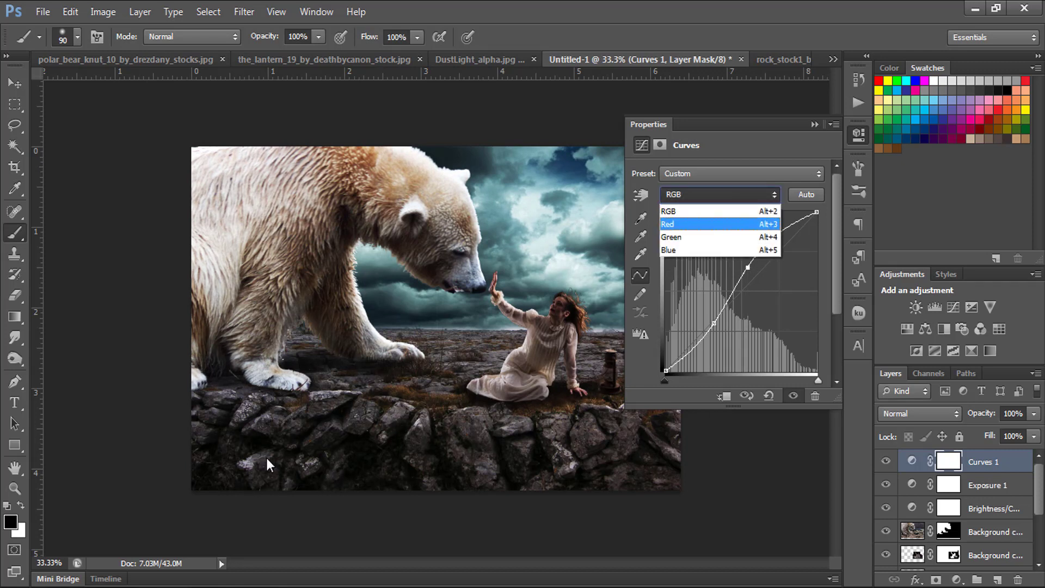
pyautogui.press('Return')
pyautogui.click(742, 294)
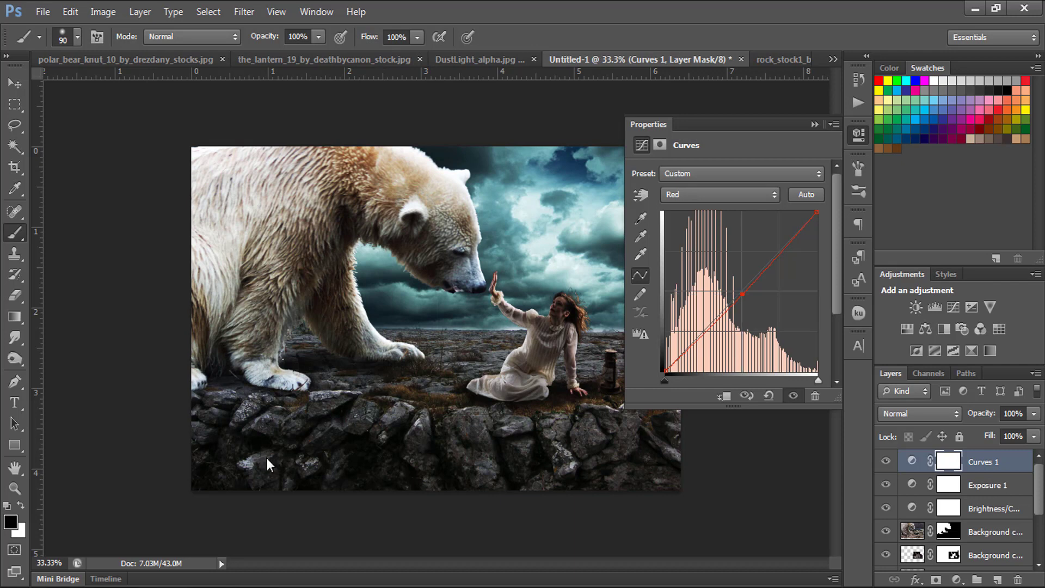
pyautogui.hotkey('alt', 'Down')
pyautogui.press('Down')
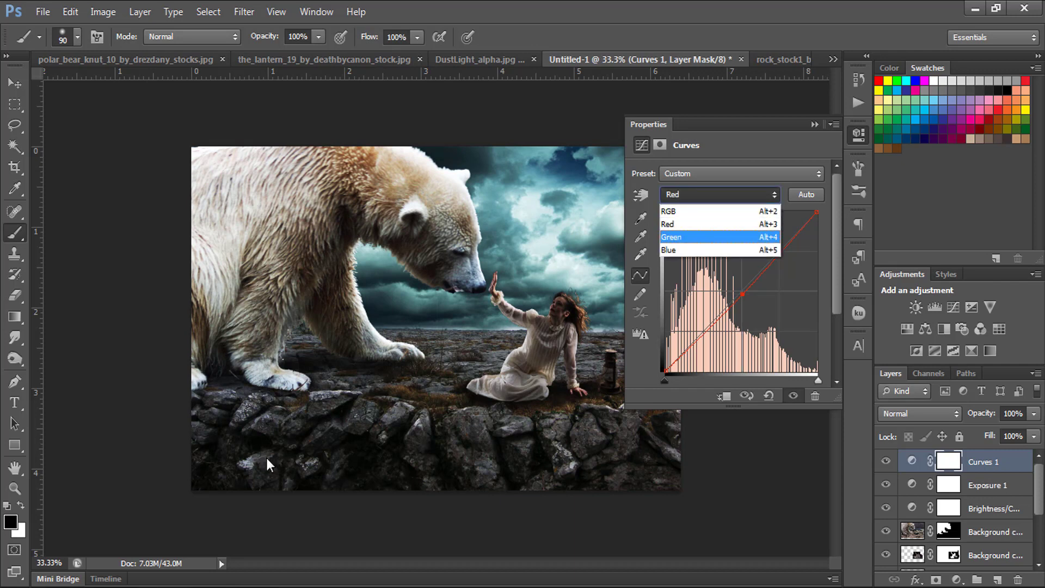
pyautogui.press('Down')
pyautogui.press('Return')
pyautogui.moveTo(267, 463); pyautogui.dragTo(266, 460)
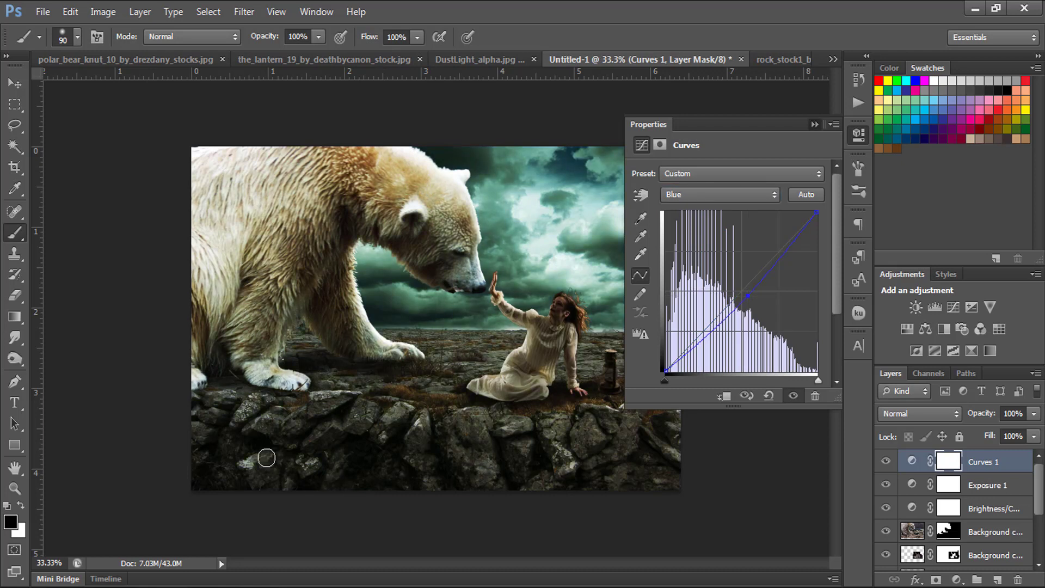
pyautogui.click(266, 459)
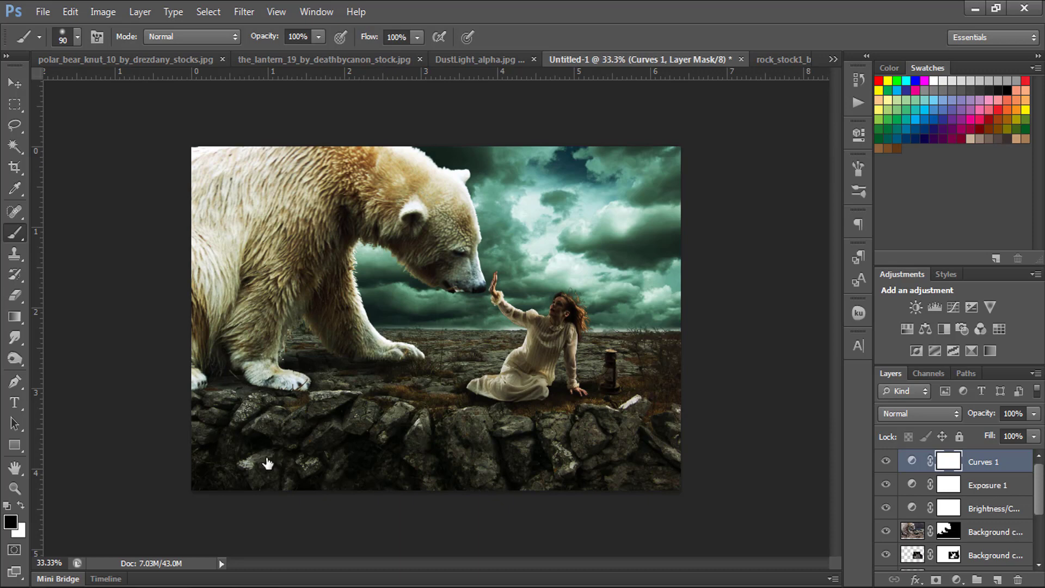
# Add a Warming Filter (85) Photo Filter at 16% density and create empty Layer 4.
pyautogui.click(956, 579)
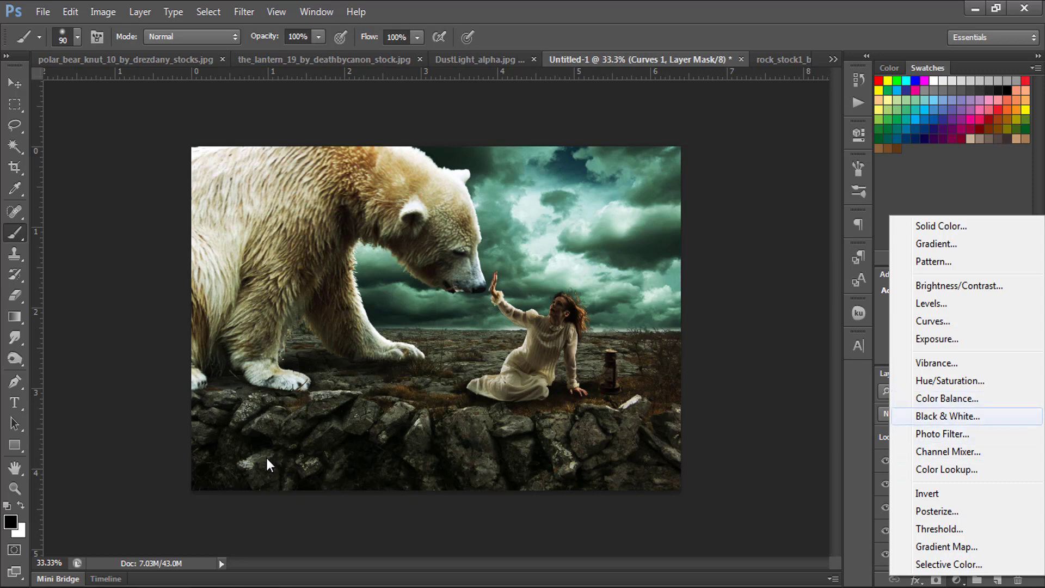
pyautogui.press('Return')
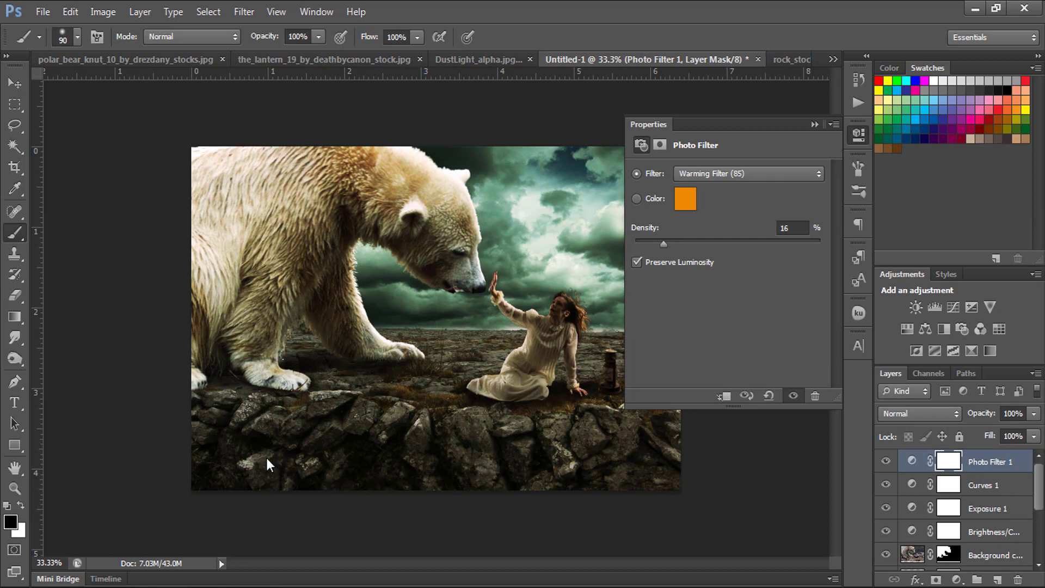
pyautogui.click(266, 459)
pyautogui.press('space')
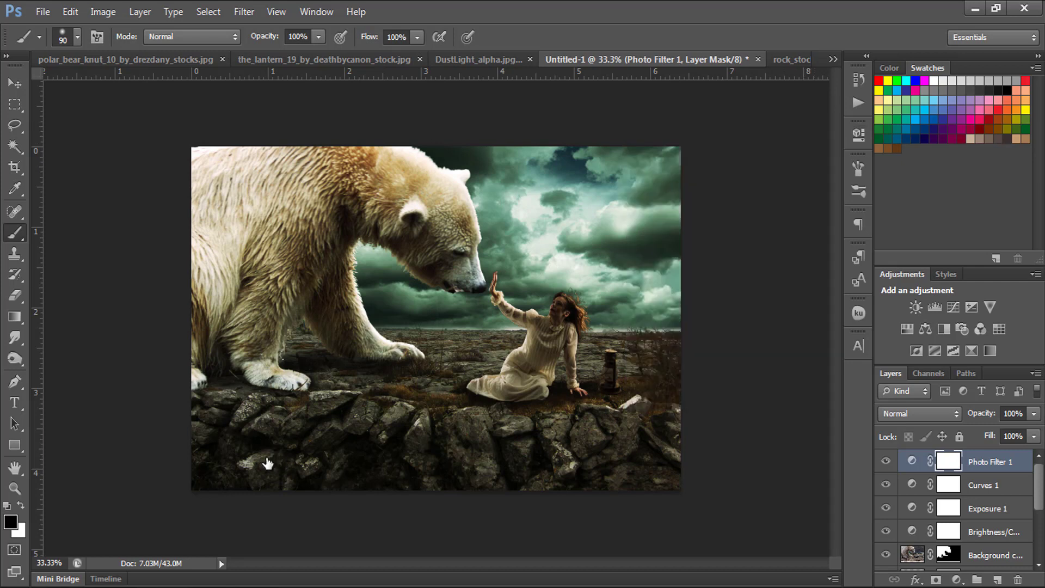
pyautogui.hotkey('ctrl', 'shift', 'alt', 'n')
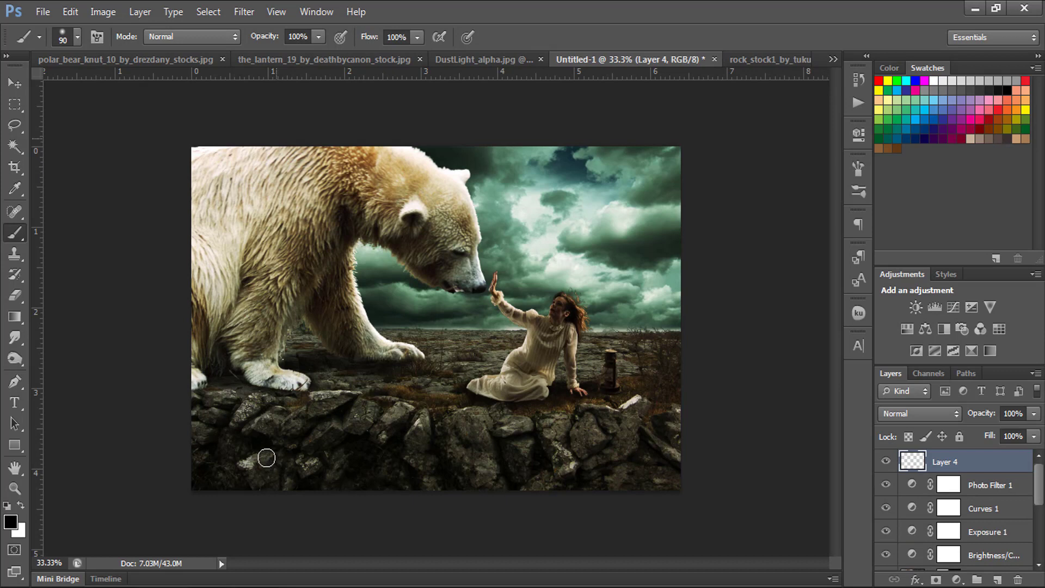
# Choose a very large soft brush and size it down to 400 px.
pyautogui.click(77, 36)
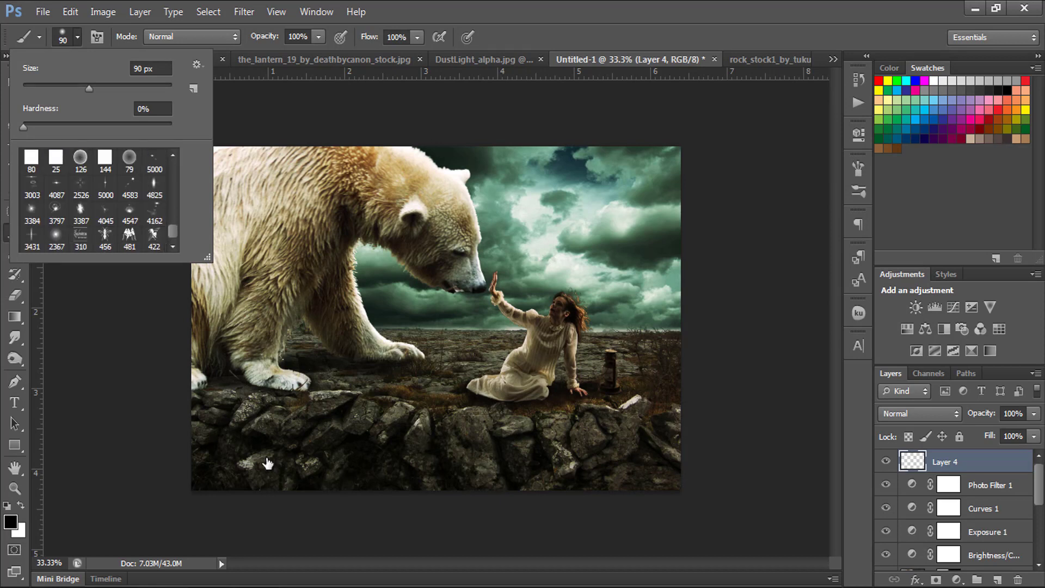
pyautogui.press('.')
pyautogui.press('Return')
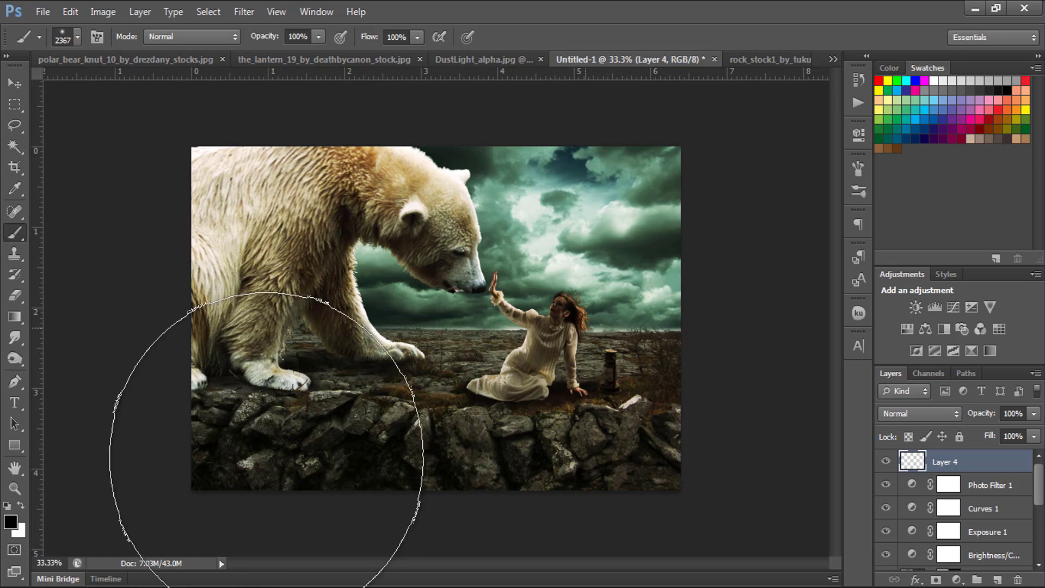
pyautogui.press('[')
pyautogui.press('[')
pyautogui.press('[')
pyautogui.press('[')
pyautogui.press('[')
pyautogui.press('[')
pyautogui.press('[')
pyautogui.press('[')
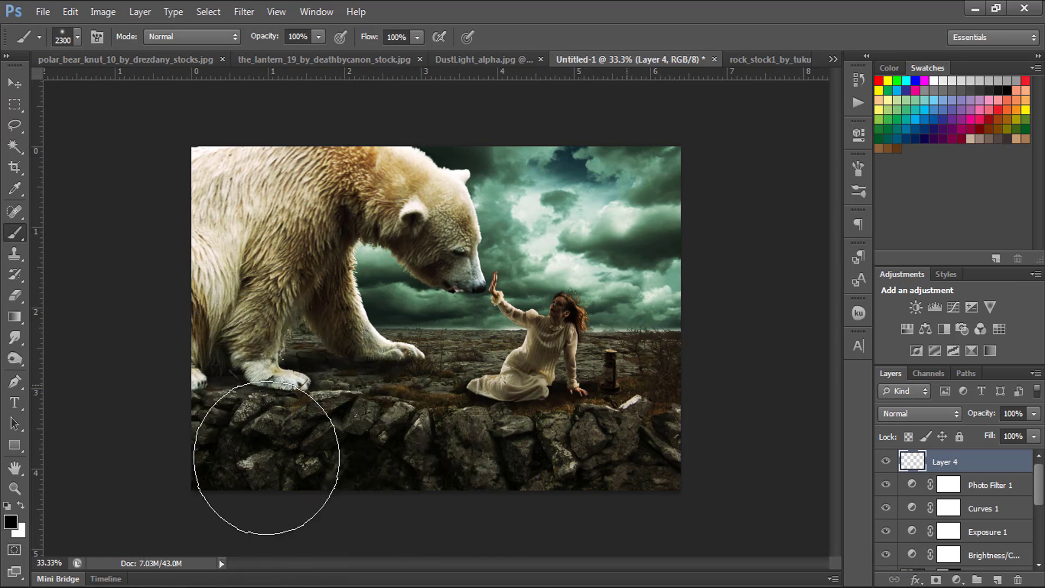
pyautogui.press('[')
pyautogui.press('[')
pyautogui.press('[')
pyautogui.press('[')
pyautogui.press('[')
pyautogui.press('[')
pyautogui.press('[')
pyautogui.press('[')
pyautogui.press('[')
pyautogui.press('[')
pyautogui.press('[')
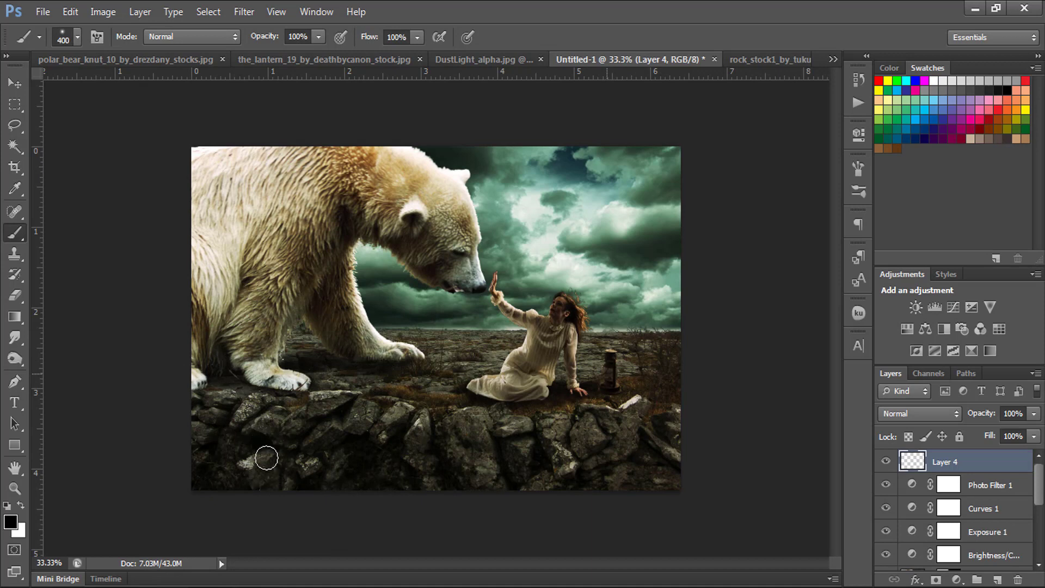
pyautogui.press('[')
pyautogui.press('[')
pyautogui.press('[')
pyautogui.click(607, 374)
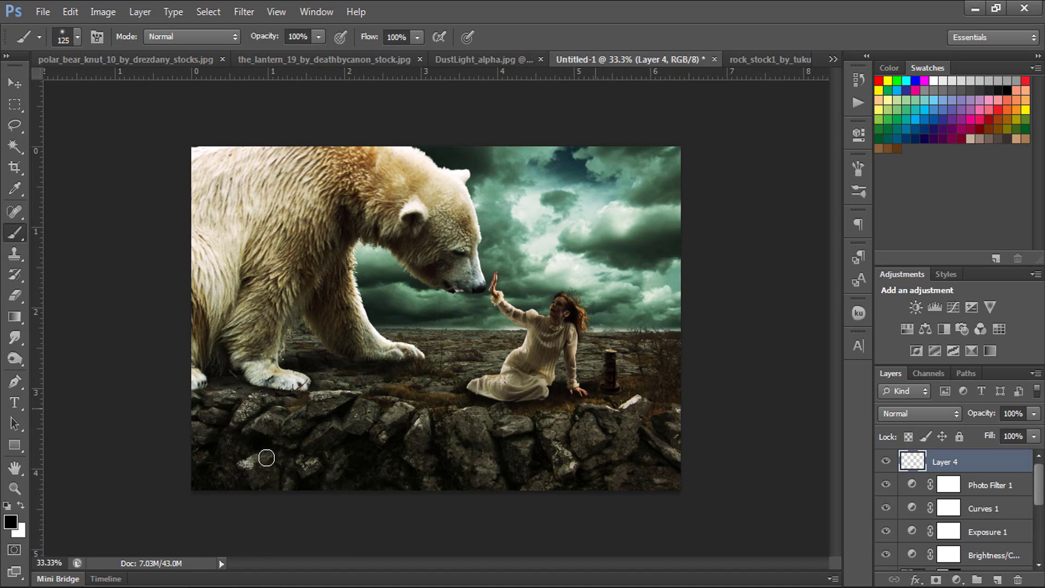
pyautogui.hotkey('ctrl', 'z')
# Pick a pale yellow foreground colour and paint a soft glow over the lantern.
pyautogui.press('i')
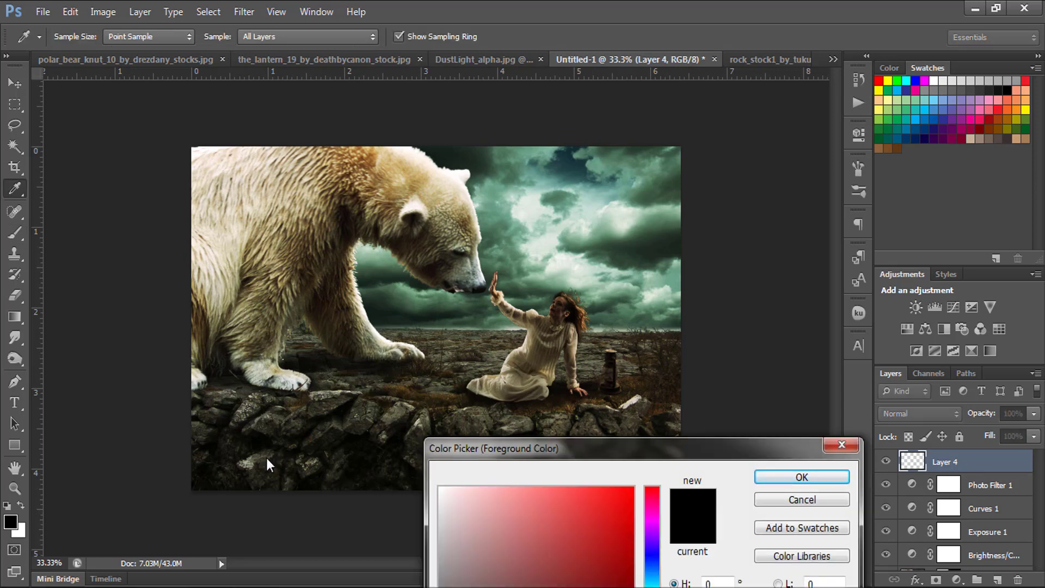
pyautogui.click(266, 457)
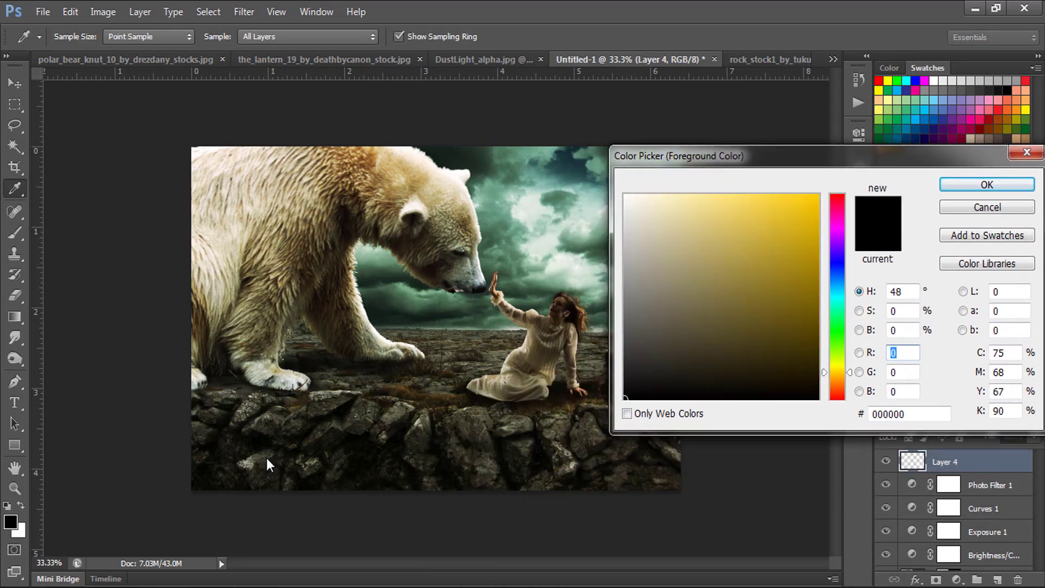
pyautogui.click(266, 457)
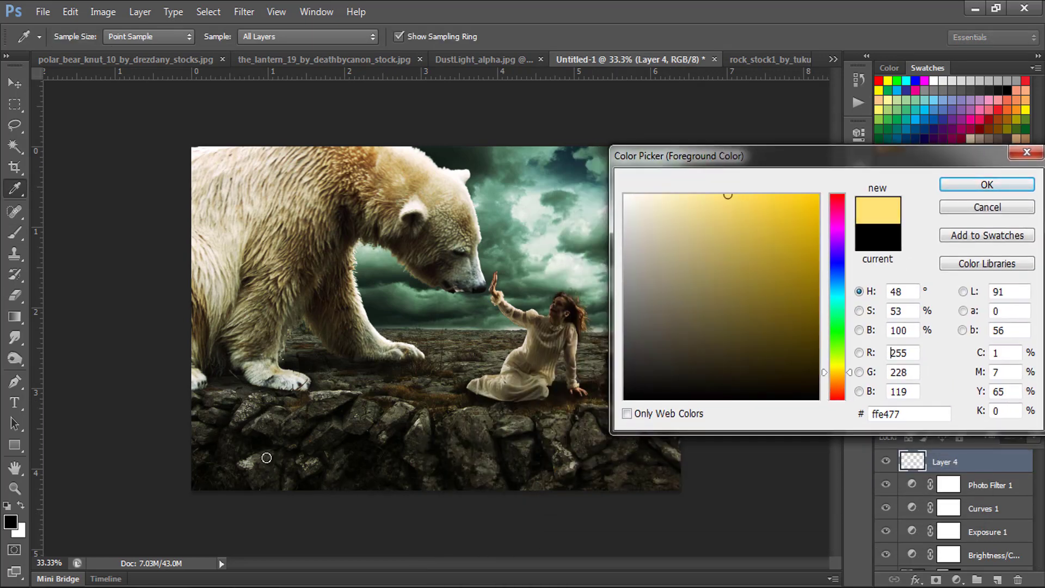
pyautogui.press('Return')
pyautogui.press('b')
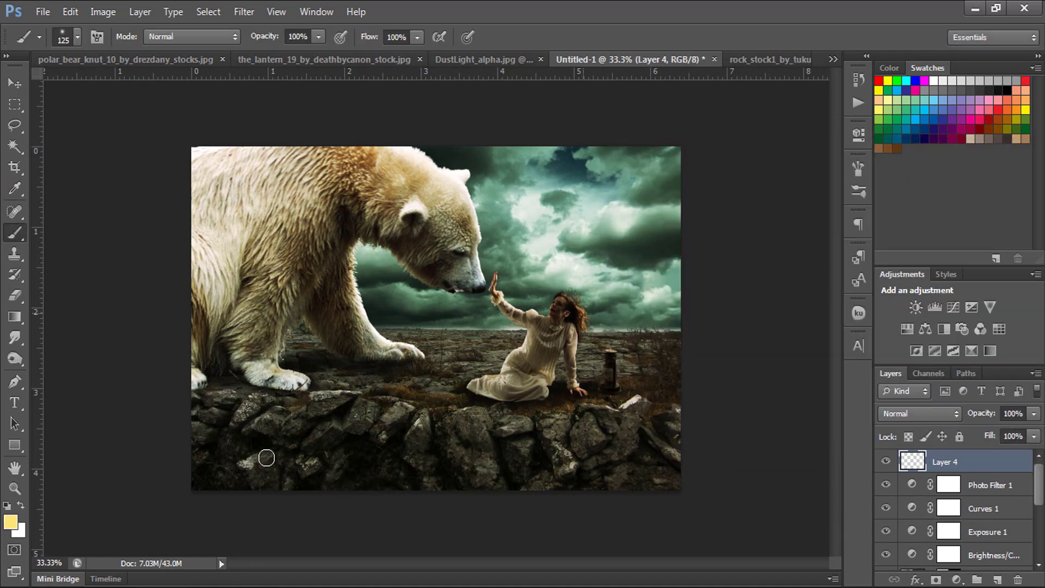
pyautogui.click(609, 374)
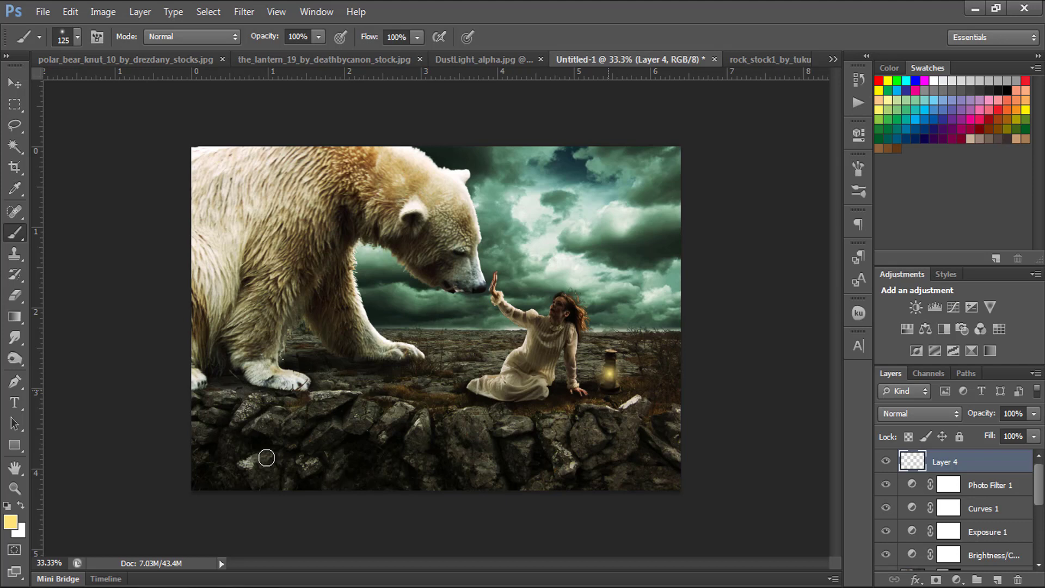
# Widen the glow with a 700 px brush and move Layer 4 below the adjustment layers.
pyautogui.press(']')
pyautogui.press(']')
pyautogui.press(']')
pyautogui.press(']')
pyautogui.press(']')
pyautogui.press(']')
pyautogui.press(']')
pyautogui.click(604, 373)
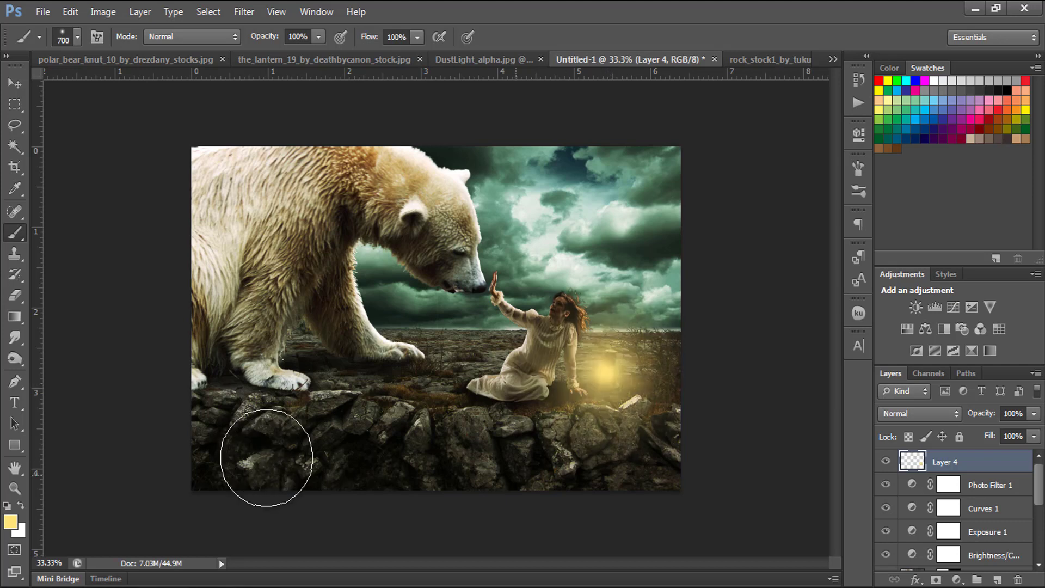
pyautogui.hotkey('ctrl', 'z')
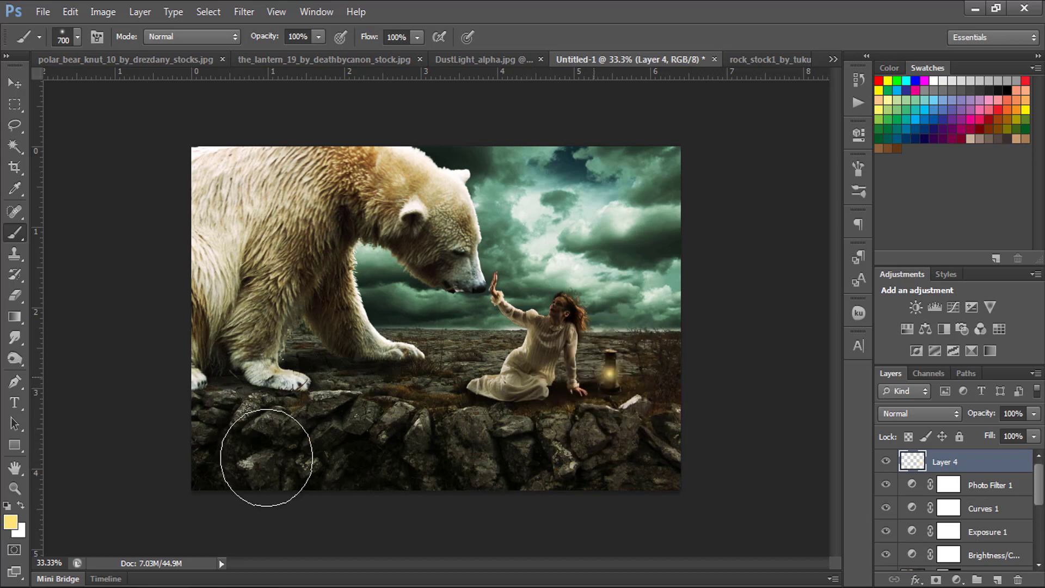
pyautogui.hotkey('ctrl', 'z')
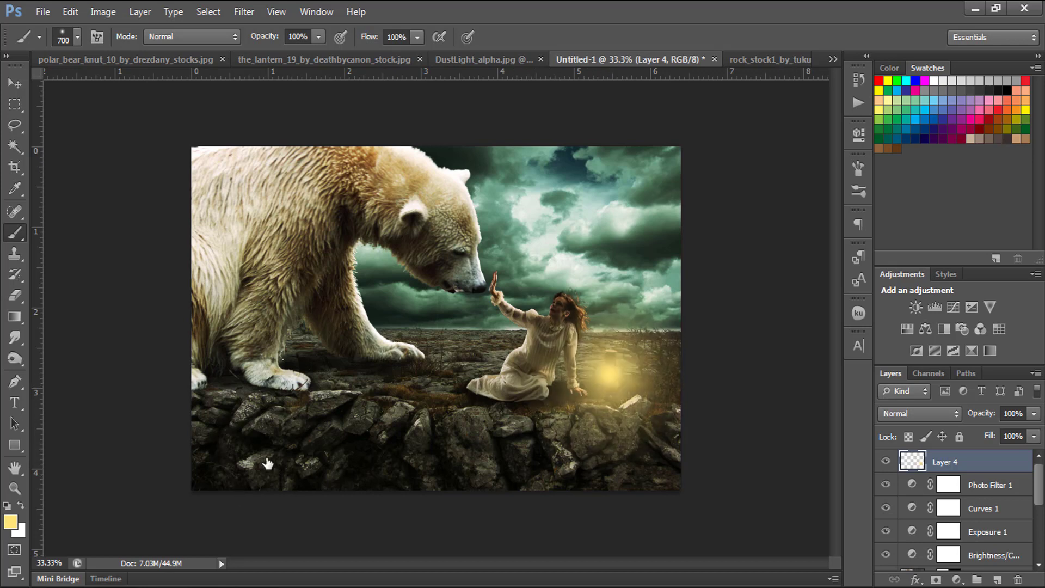
pyautogui.hotkey('ctrl', '[')
pyautogui.hotkey('ctrl', '[')
pyautogui.hotkey('ctrl', '[')
pyautogui.hotkey('ctrl', '[')
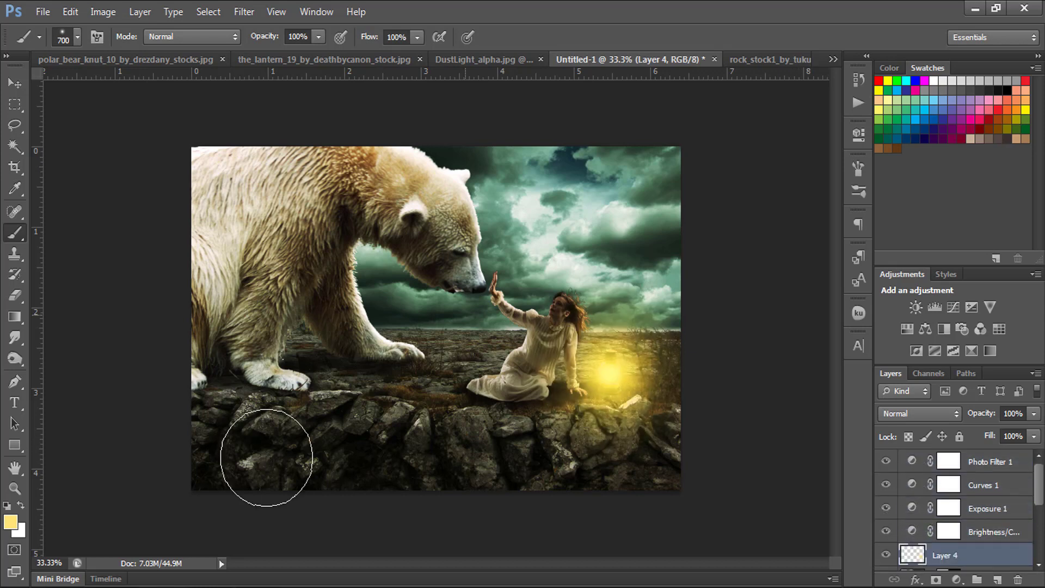
# Drag the yellow glow right and down toward the lantern, then zoom in on it.
pyautogui.press('v')
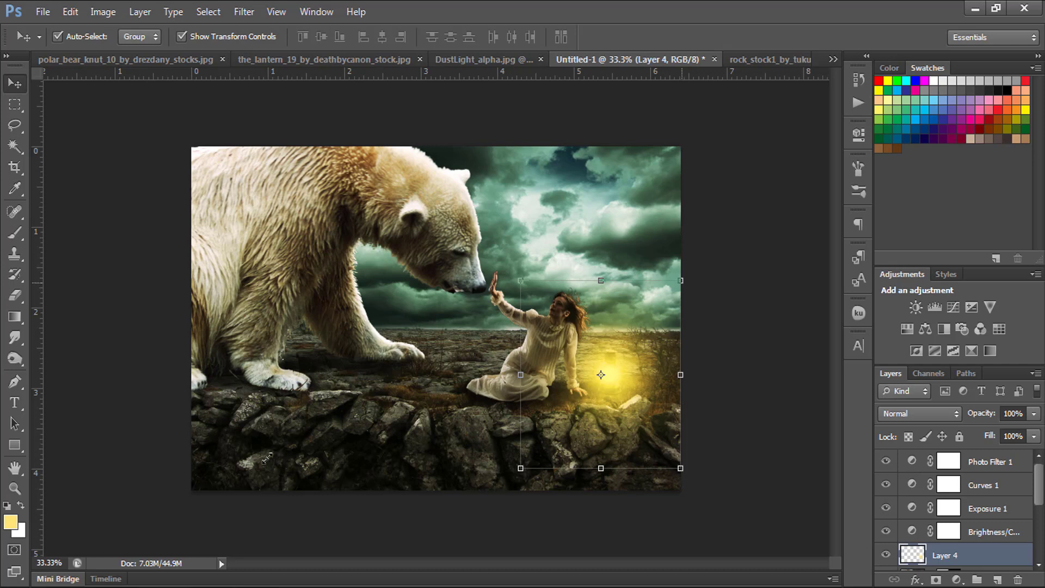
pyautogui.moveTo(266, 457); pyautogui.dragTo(266, 461)
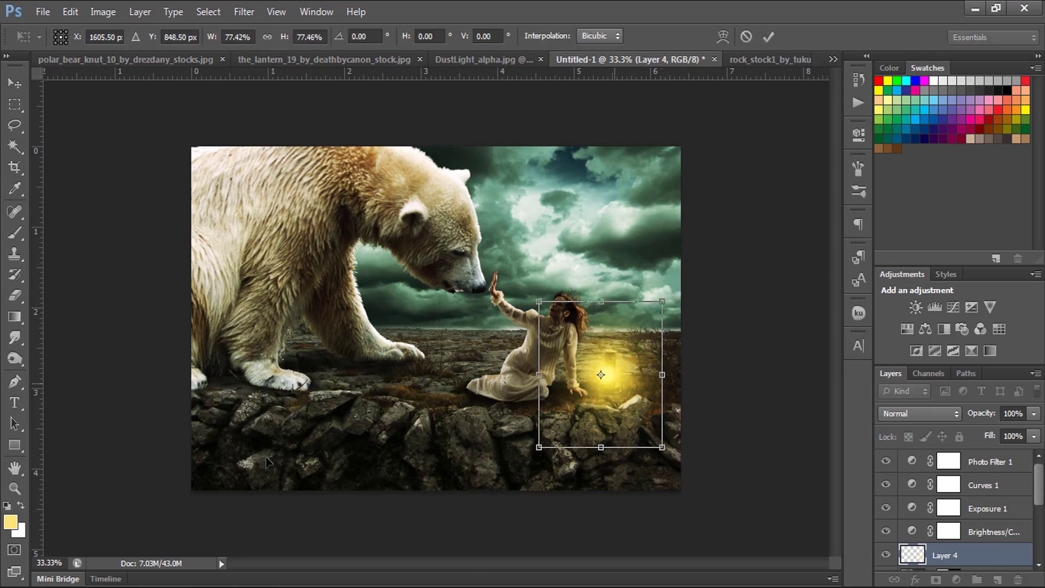
pyautogui.moveTo(601, 374); pyautogui.dragTo(604, 378)
pyautogui.hotkey('ctrl', '+')
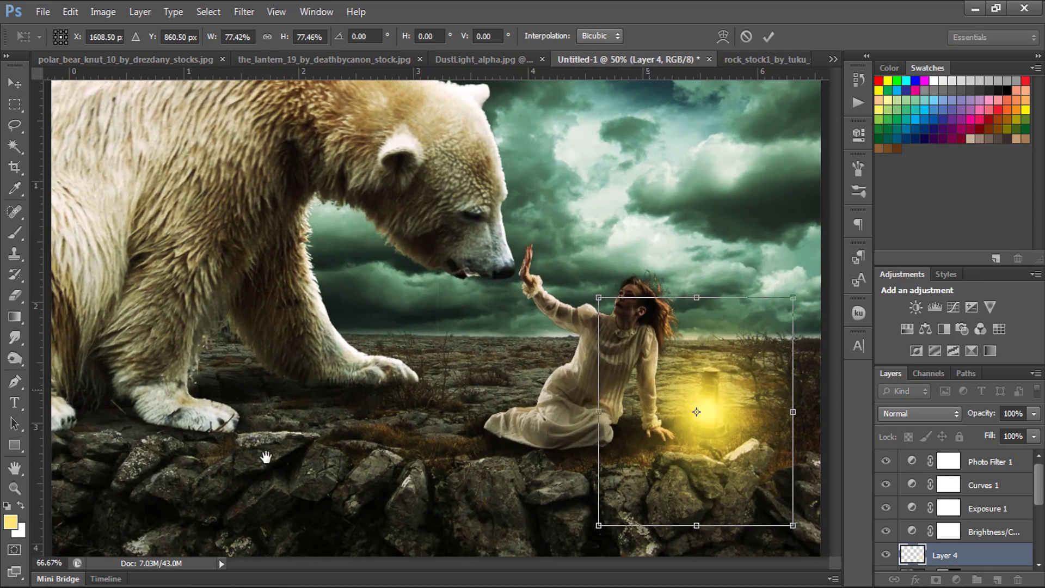
pyautogui.hotkey('ctrl', '+')
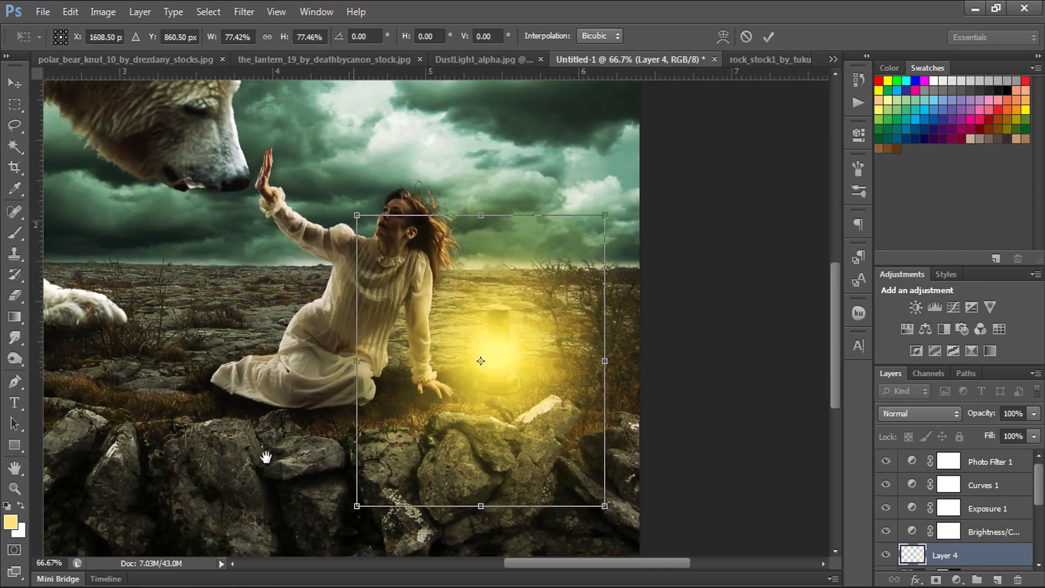
# Nudge the glow with the arrow keys until it sits centred over the lantern, and commit.
pyautogui.hotkey('shift', 'Right')
pyautogui.press('Right')
pyautogui.press('Right')
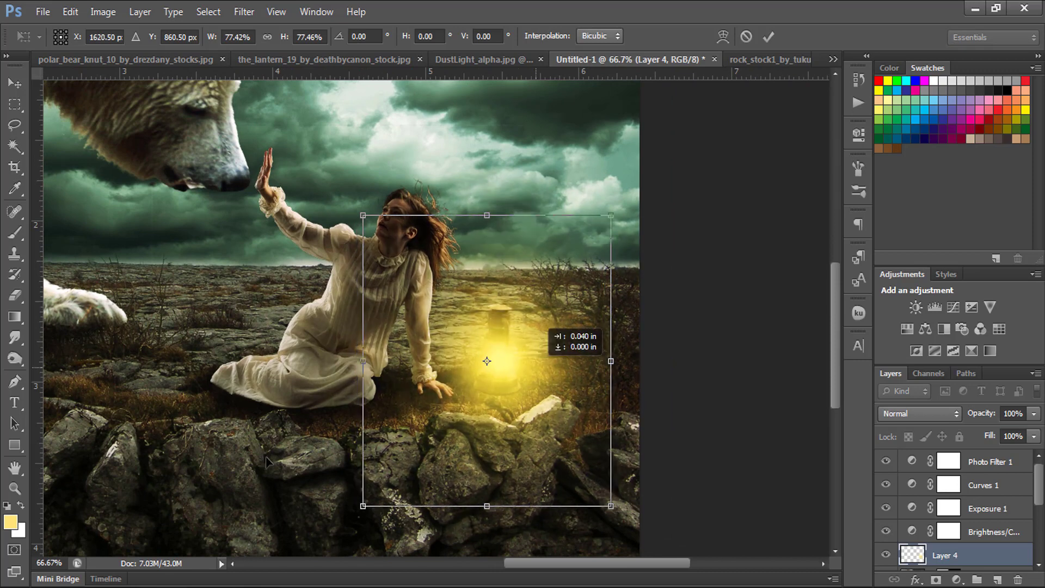
pyautogui.hotkey('shift', 'Right')
pyautogui.hotkey('shift', 'Right')
pyautogui.press('Right')
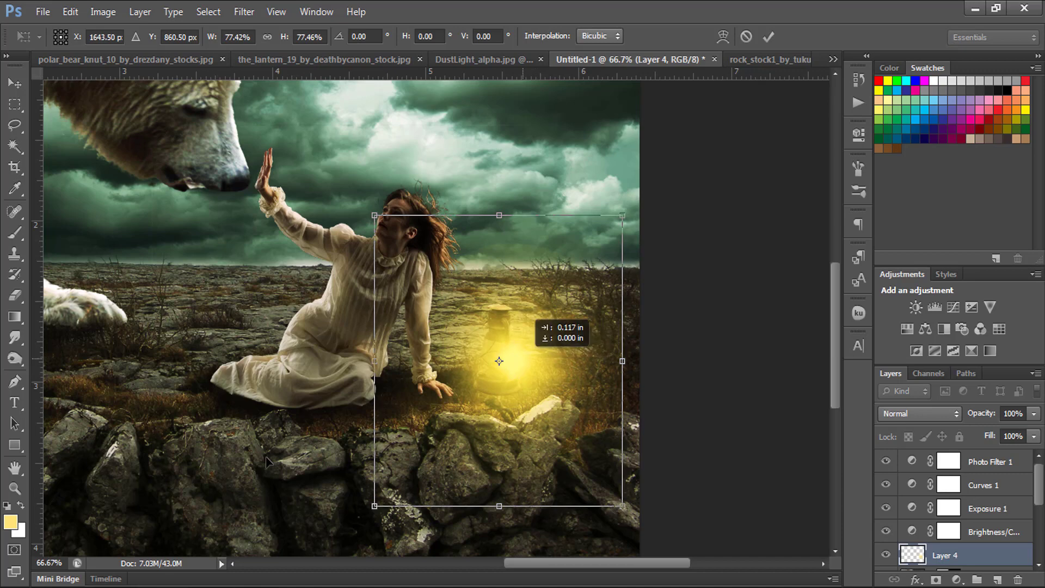
pyautogui.hotkey('shift', 'Left')
pyautogui.hotkey('shift', 'Left')
pyautogui.hotkey('shift', 'Left')
pyautogui.hotkey('shift', 'Up')
pyautogui.hotkey('shift', 'Up')
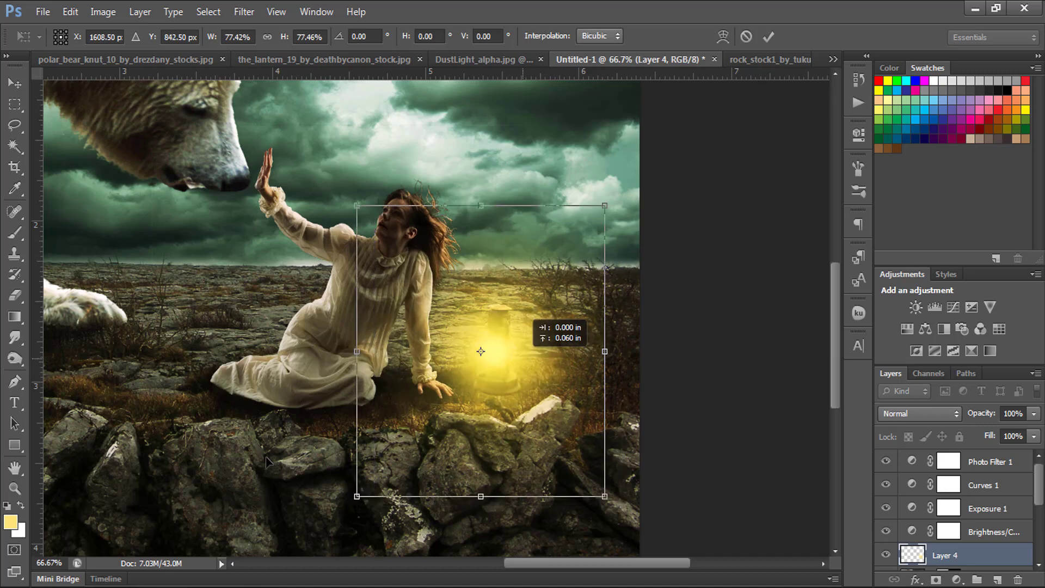
pyautogui.press('Return')
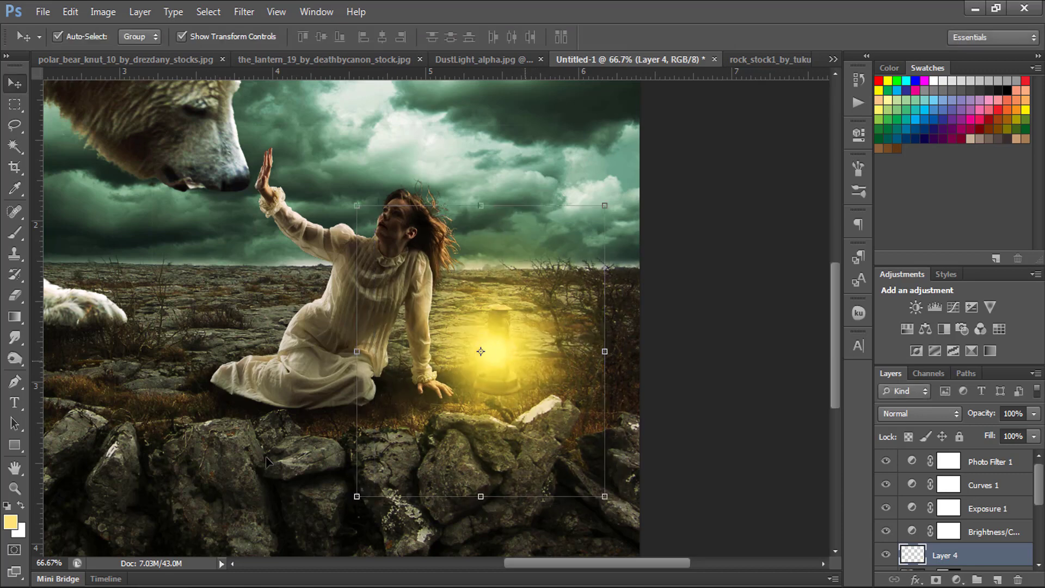
pyautogui.hotkey('alt', 'l')
# Apply Brightness/Contrast to the glow layer, raising its contrast to 64.
pyautogui.press('Left')
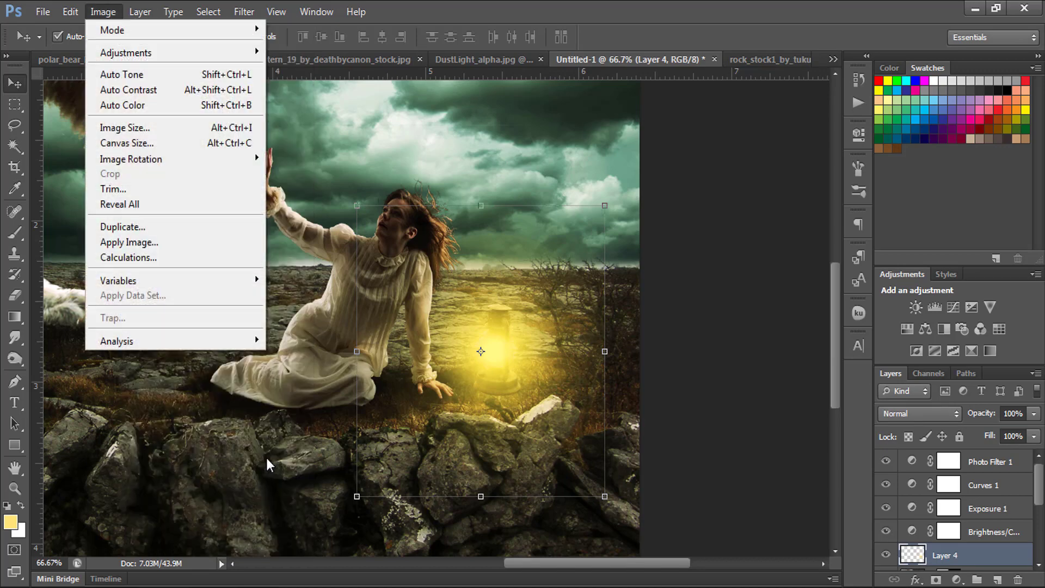
pyautogui.press('Down')
pyautogui.press('Right')
pyautogui.press('Down')
pyautogui.press('Down')
pyautogui.press('Down')
pyautogui.press('Down')
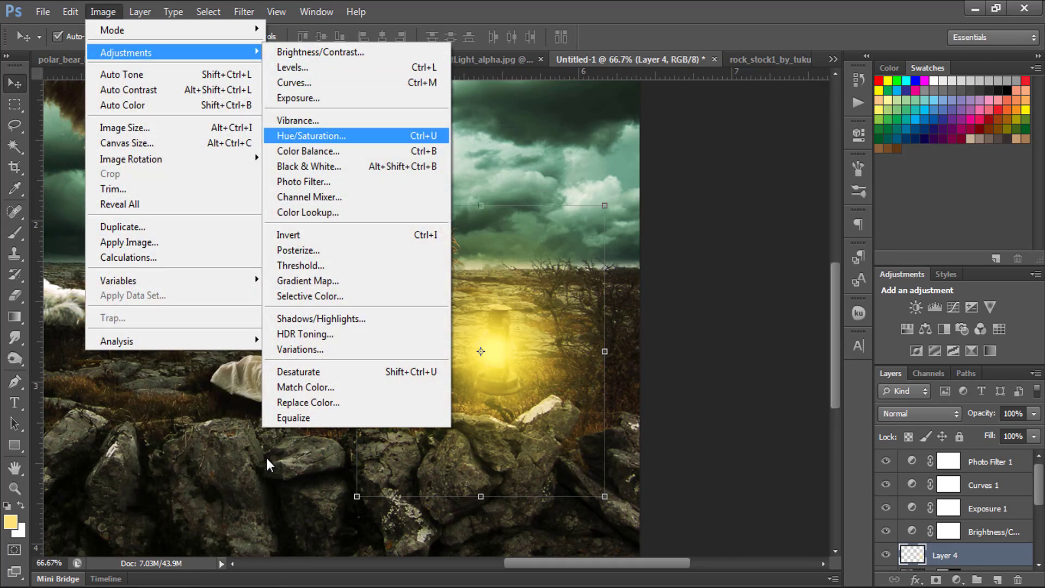
pyautogui.press('Down')
pyautogui.press('Up')
pyautogui.press('Up')
pyautogui.press('Up')
pyautogui.press('Up')
pyautogui.press('Return')
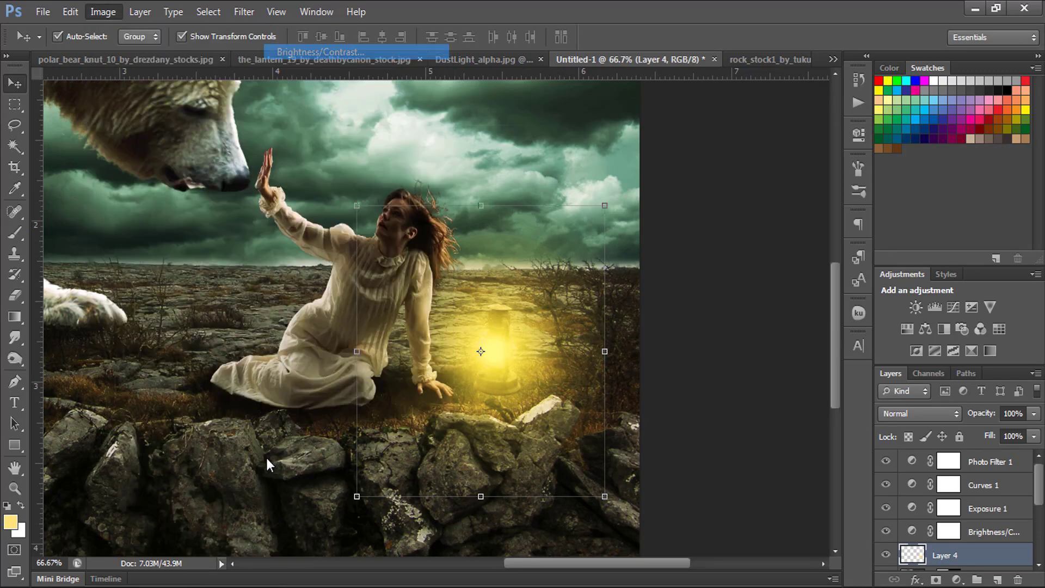
pyautogui.press('Tab')
pyautogui.hotkey('shift', 'Up')
pyautogui.hotkey('shift', 'Up')
pyautogui.hotkey('shift', 'Up')
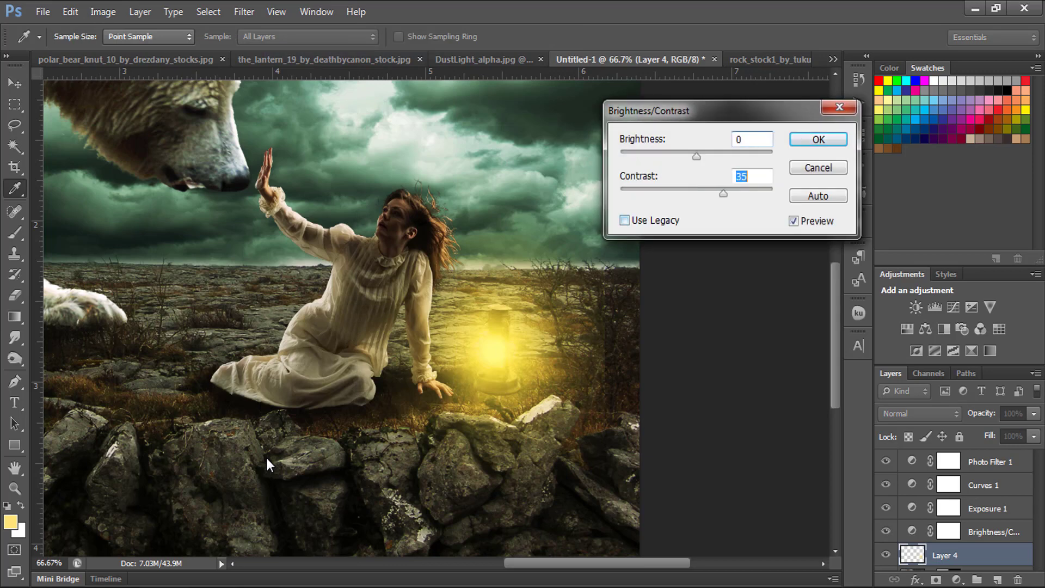
pyautogui.hotkey('shift', 'Up')
pyautogui.press('Up')
pyautogui.press('Up')
pyautogui.press('Up')
pyautogui.hotkey('shift', 'Up')
pyautogui.hotkey('shift', 'Up')
pyautogui.press('Down')
# Lower the glow's brightness to -21, confirm, and nudge the glow slightly right.
pyautogui.hotkey('shift', 'Tab')
pyautogui.hotkey('shift', 'Down')
pyautogui.hotkey('shift', 'Down')
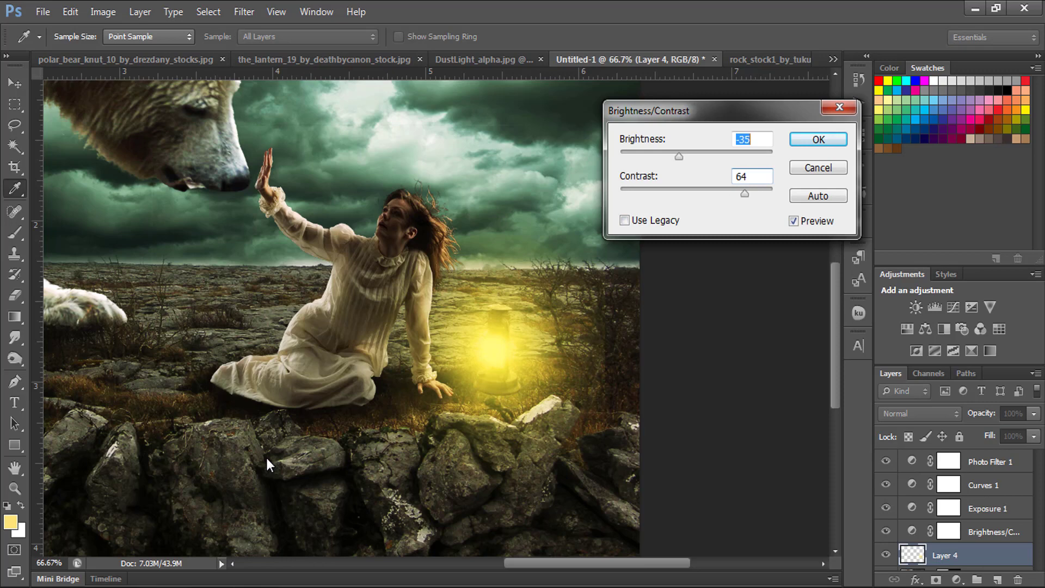
pyautogui.press('Down')
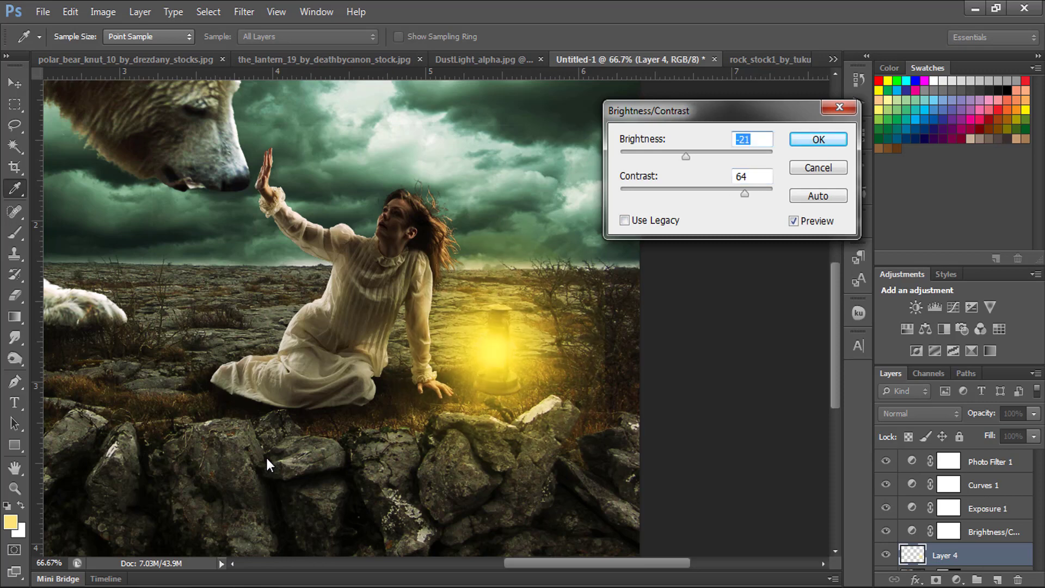
pyautogui.press('Return')
pyautogui.press('v')
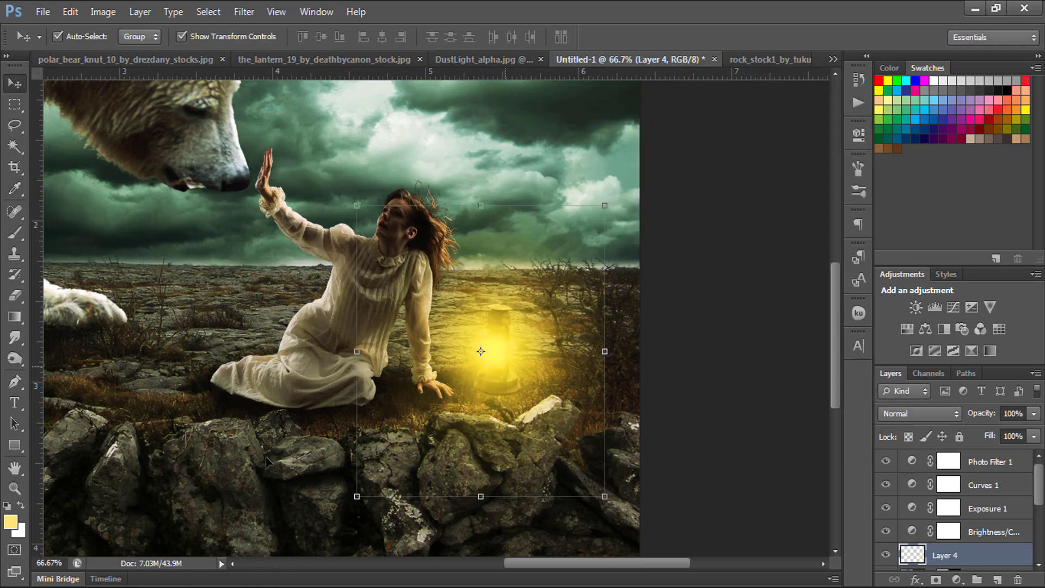
pyautogui.press('Right')
pyautogui.press('Right')
pyautogui.press('Right')
pyautogui.press('Right')
pyautogui.press('Right')
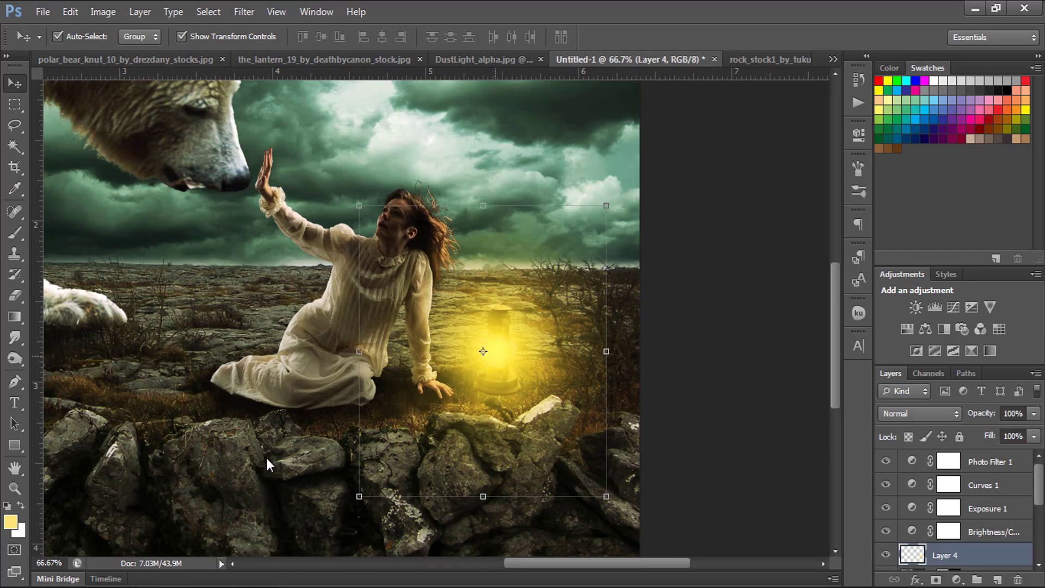
pyautogui.press('b')
pyautogui.press('e')
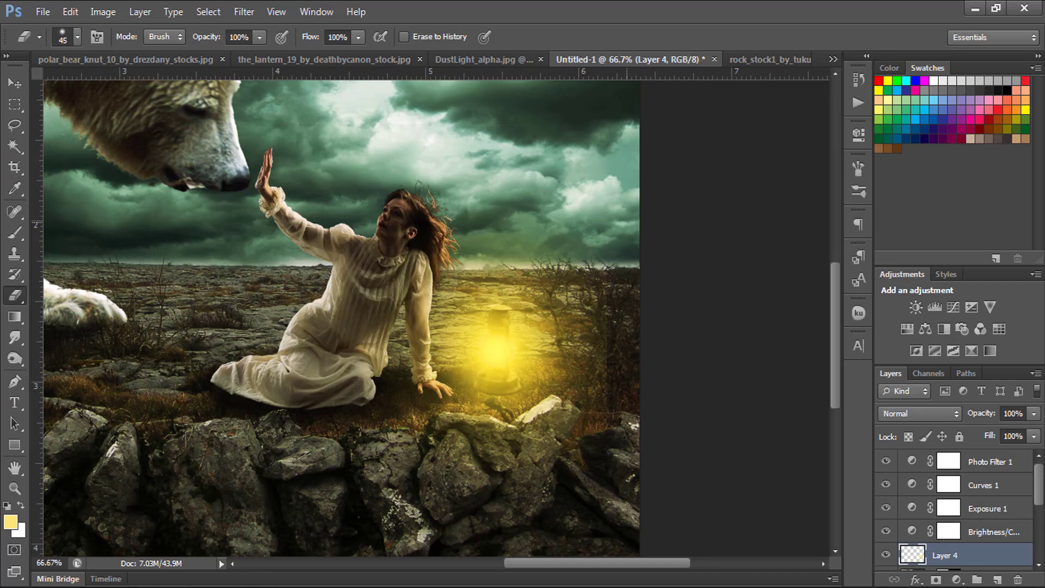
pyautogui.press(']')
pyautogui.press(']')
pyautogui.press(']')
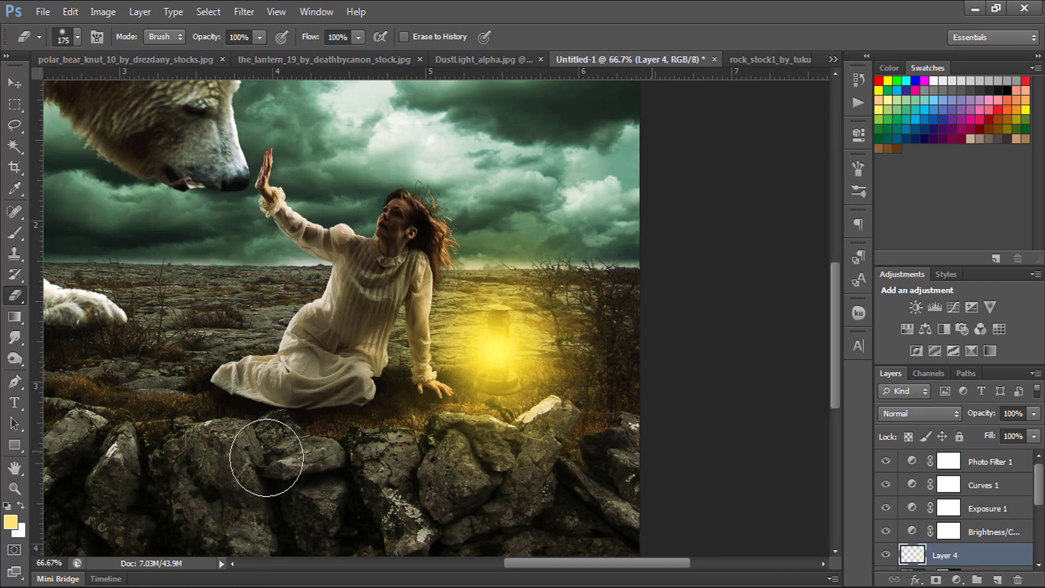
pyautogui.hotkey('ctrl', '-')
pyautogui.hotkey('ctrl', '-')
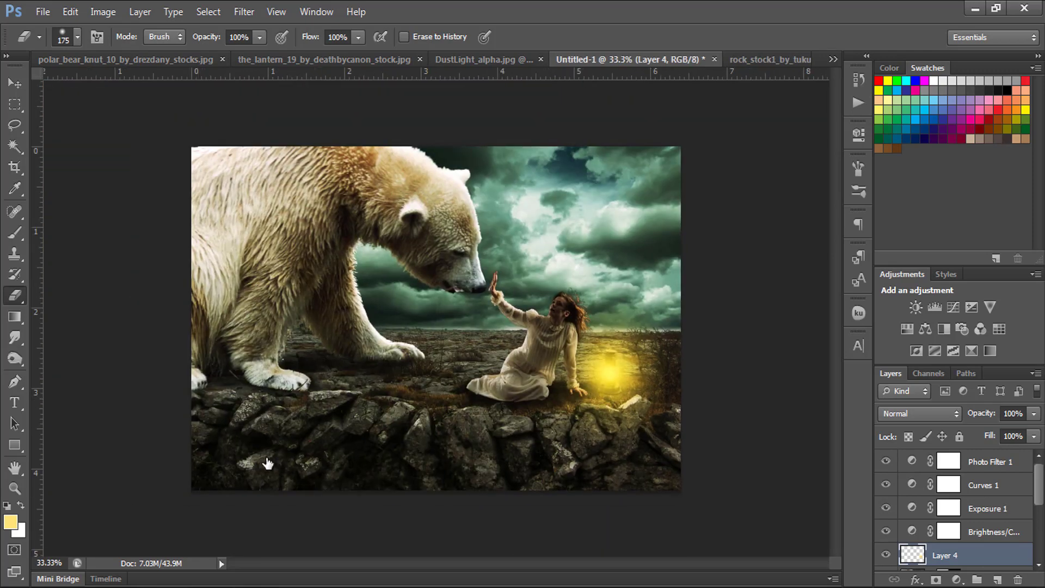
pyautogui.hotkey('alt', '.')
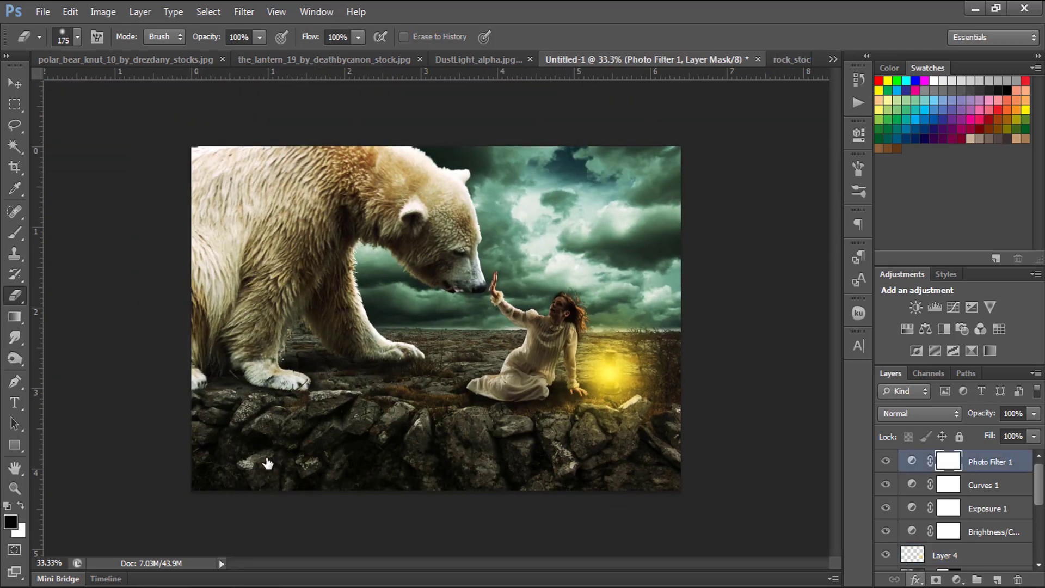
pyautogui.click(956, 579)
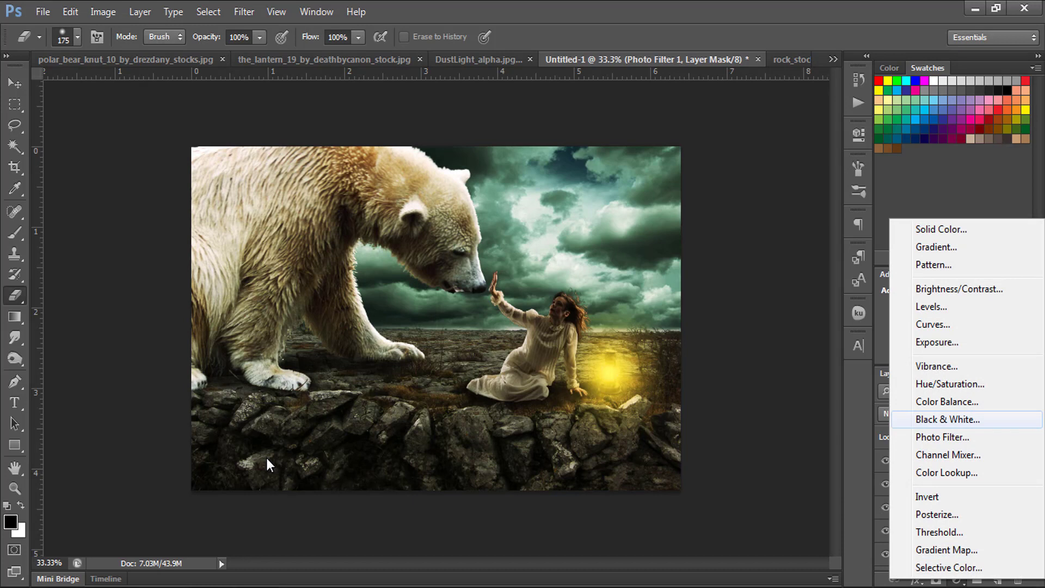
pyautogui.click(268, 464)
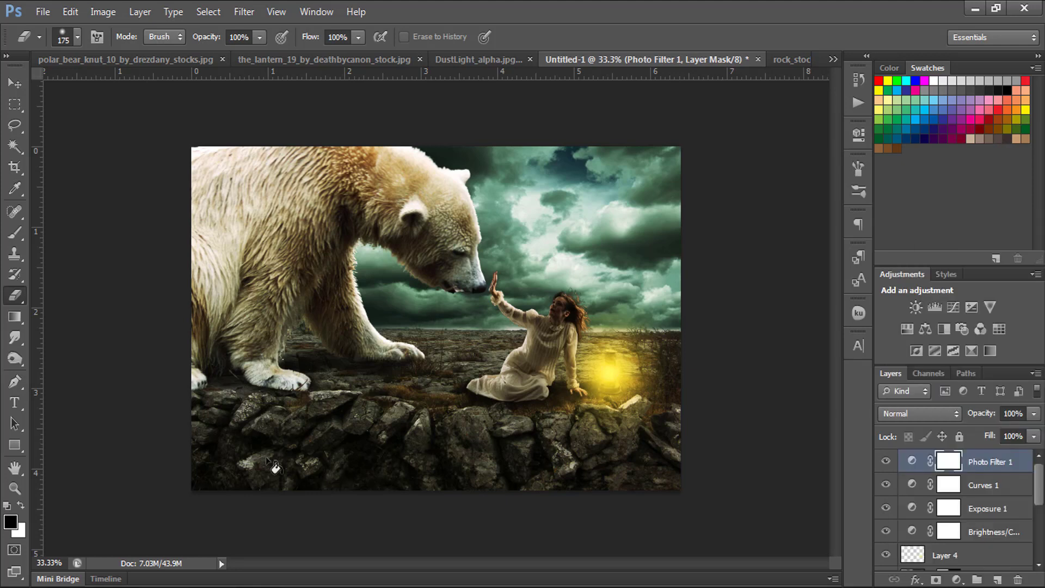
# Create a new Layer 5 and fill it with solid black.
pyautogui.hotkey('ctrl', 'shift', 'alt', 'n')
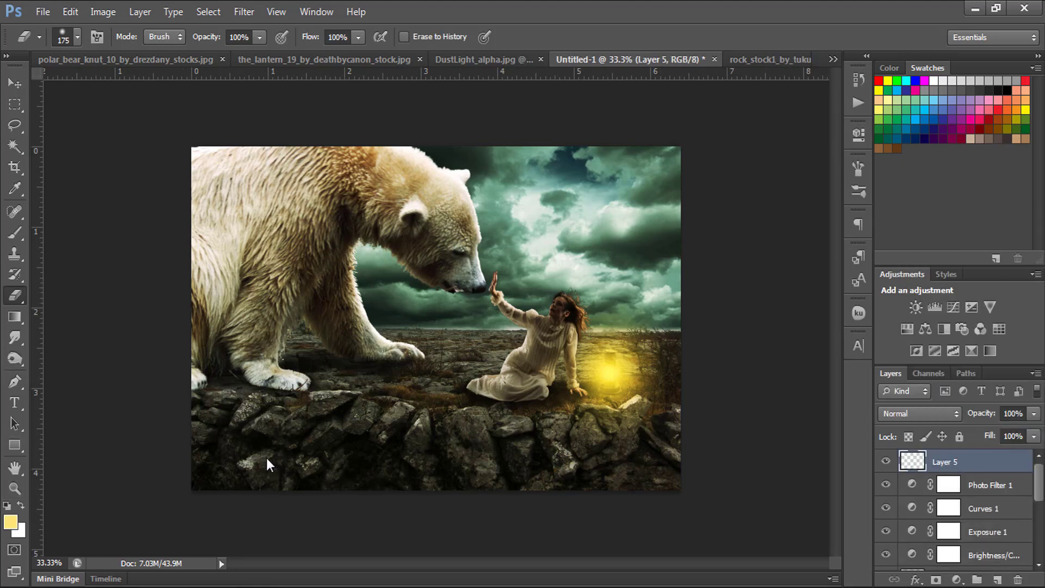
pyautogui.press('d')
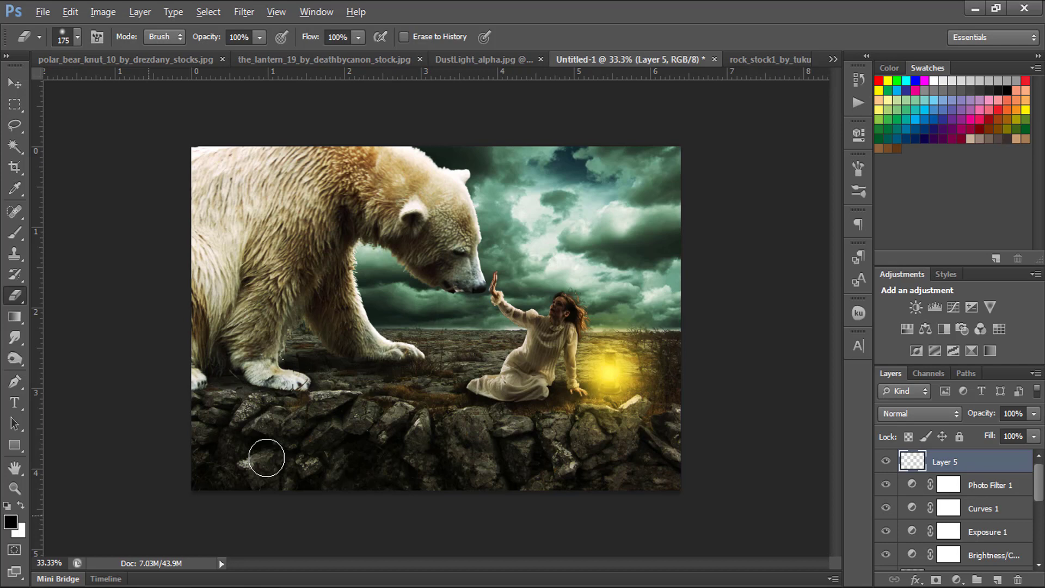
pyautogui.hotkey('alt', 'BackSpace')
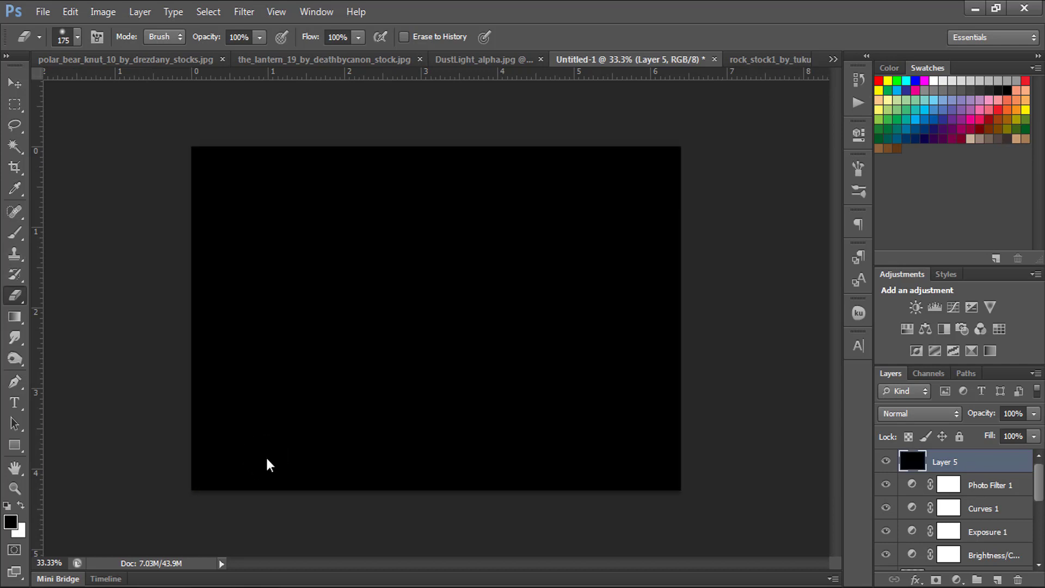
# Try erasing the black centre with a very large eraser, undo it, and move Layer 5 down.
pyautogui.press(']')
pyautogui.press(']')
pyautogui.press(']')
pyautogui.press(']')
pyautogui.press(']')
pyautogui.press(']')
pyautogui.press(']')
pyautogui.press(']')
pyautogui.press(']')
pyautogui.press(']')
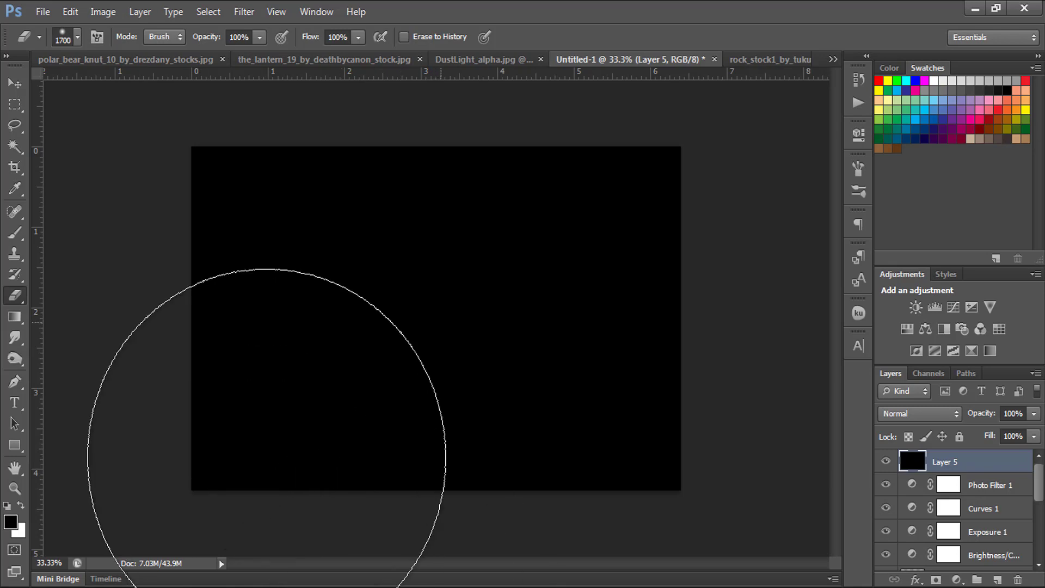
pyautogui.press(']')
pyautogui.press(']')
pyautogui.press(']')
pyautogui.press(']')
pyautogui.press(']')
pyautogui.press(']')
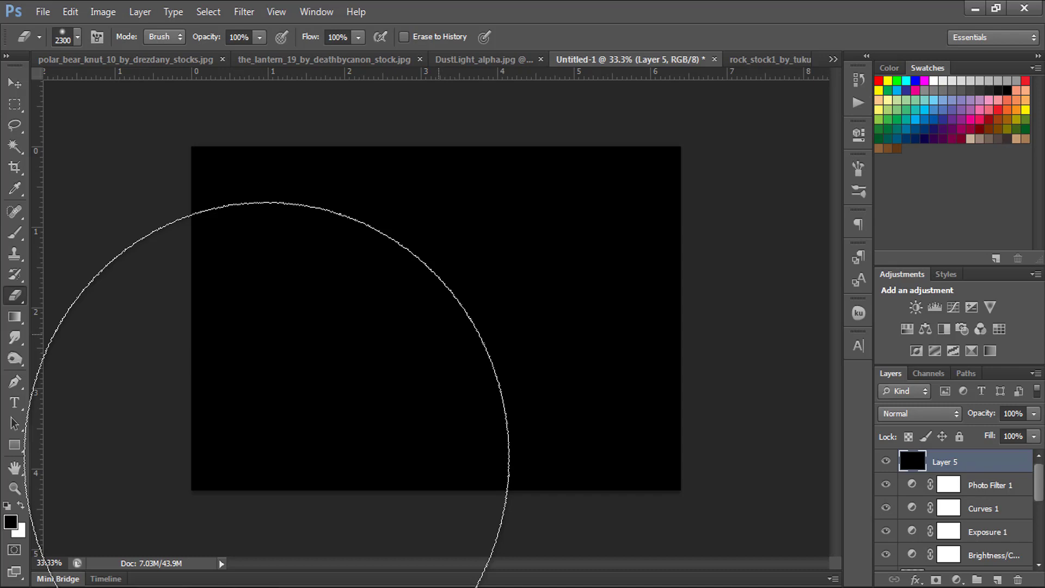
pyautogui.hotkey('ctrl', 'z')
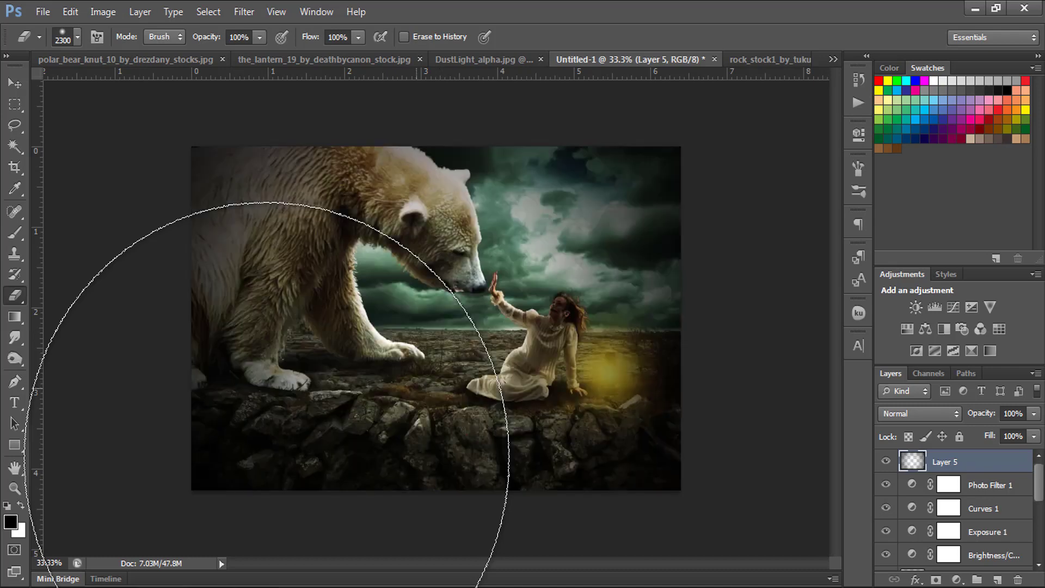
pyautogui.hotkey('ctrl', 'z')
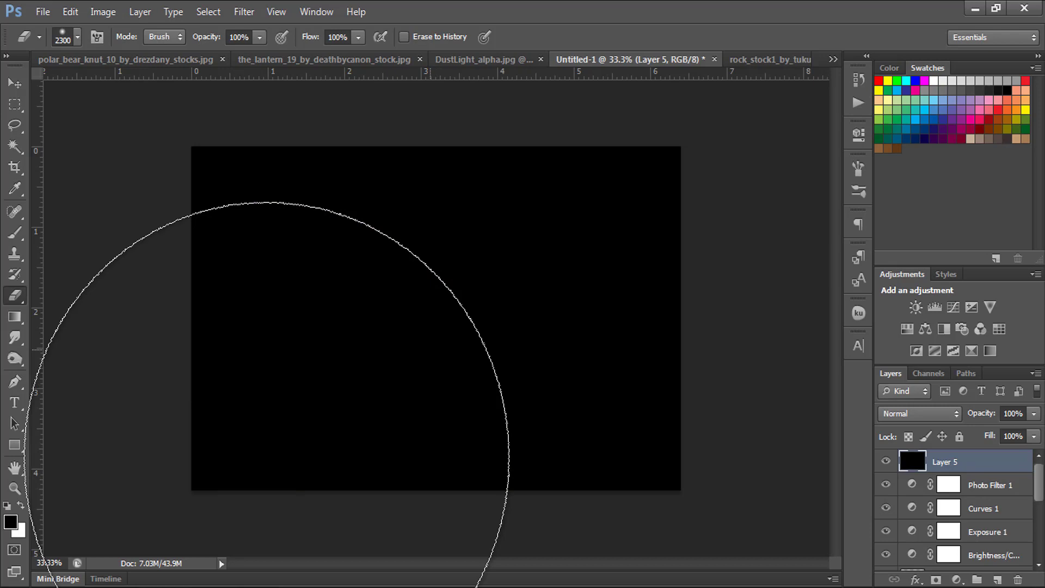
pyautogui.hotkey('ctrl', 'z')
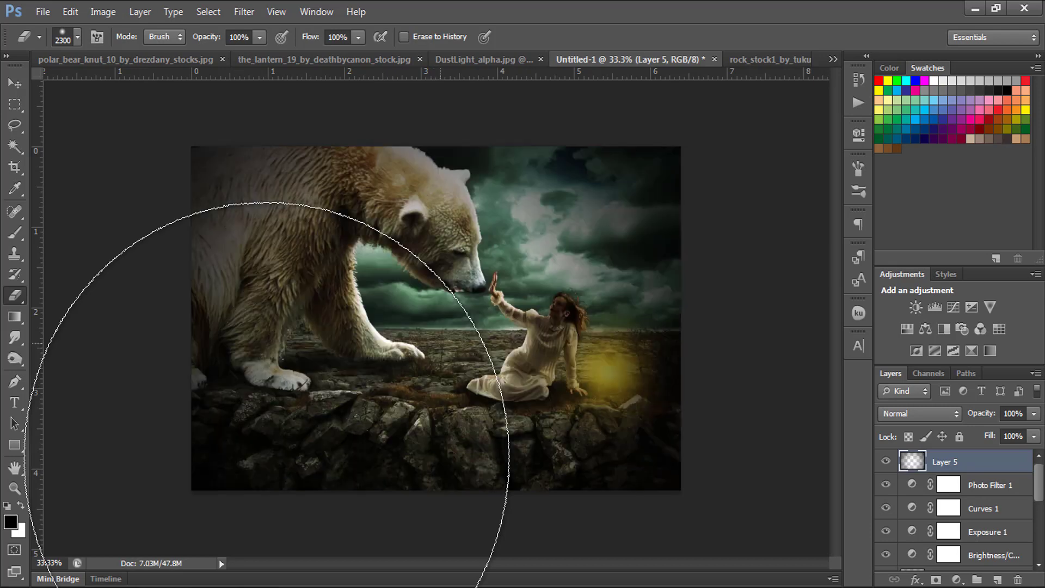
pyautogui.hotkey('ctrl', 'z')
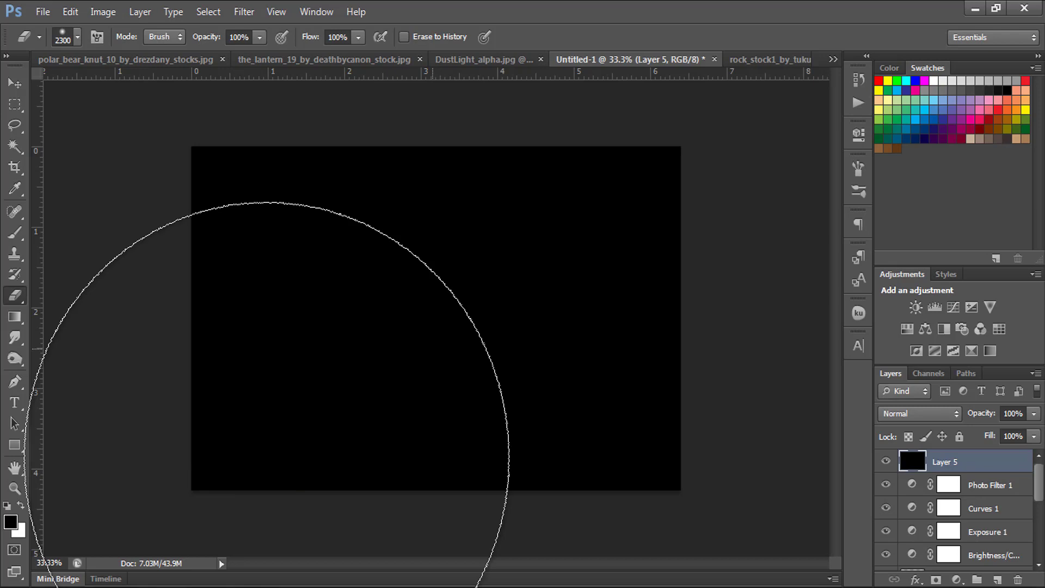
pyautogui.hotkey('ctrl', 'z')
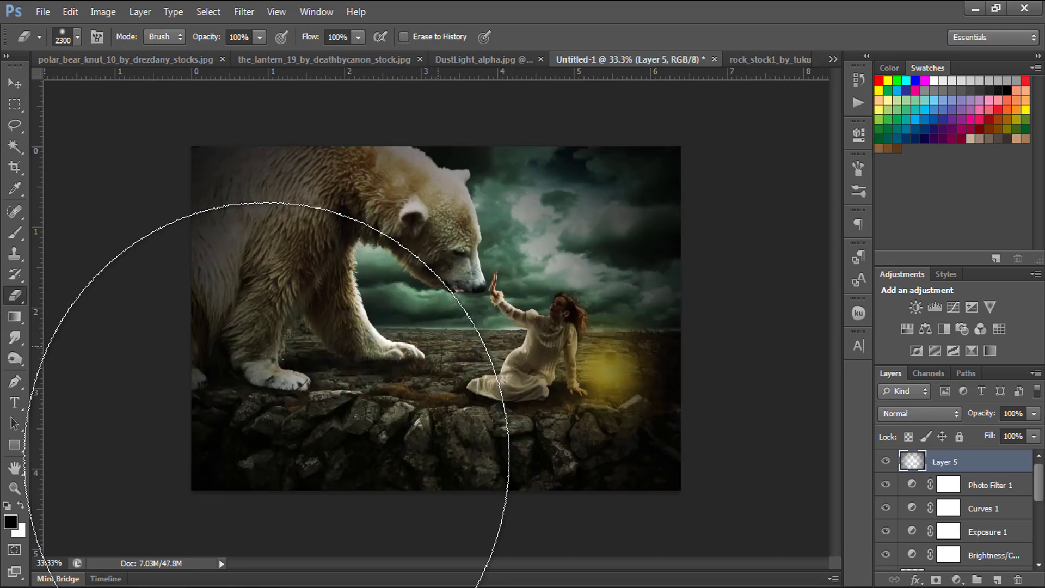
pyautogui.hotkey('ctrl', 'z')
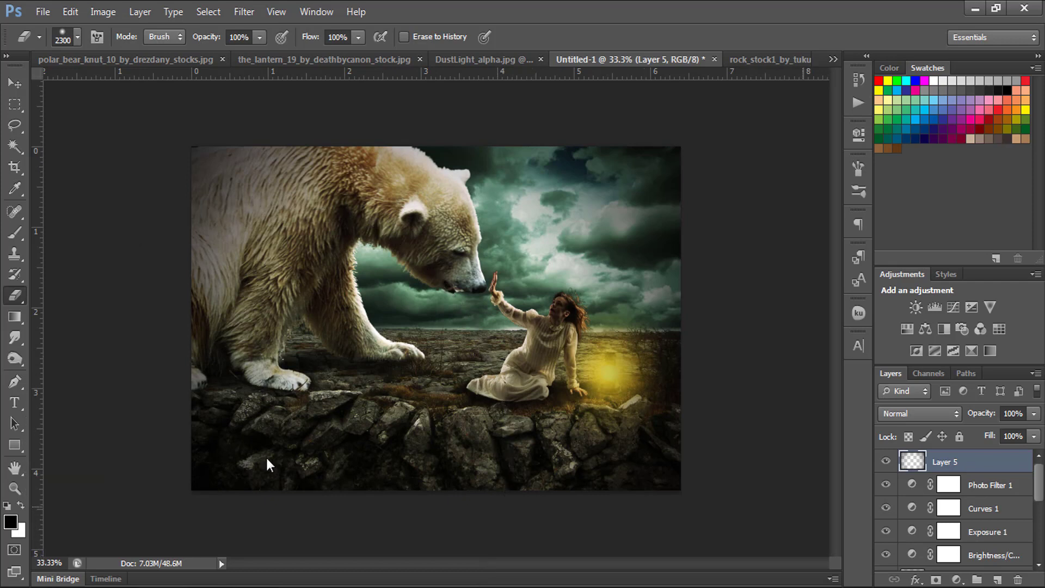
pyautogui.hotkey('ctrl', '[')
pyautogui.hotkey('ctrl', '[')
pyautogui.hotkey('ctrl', '[')
pyautogui.hotkey('ctrl', '[')
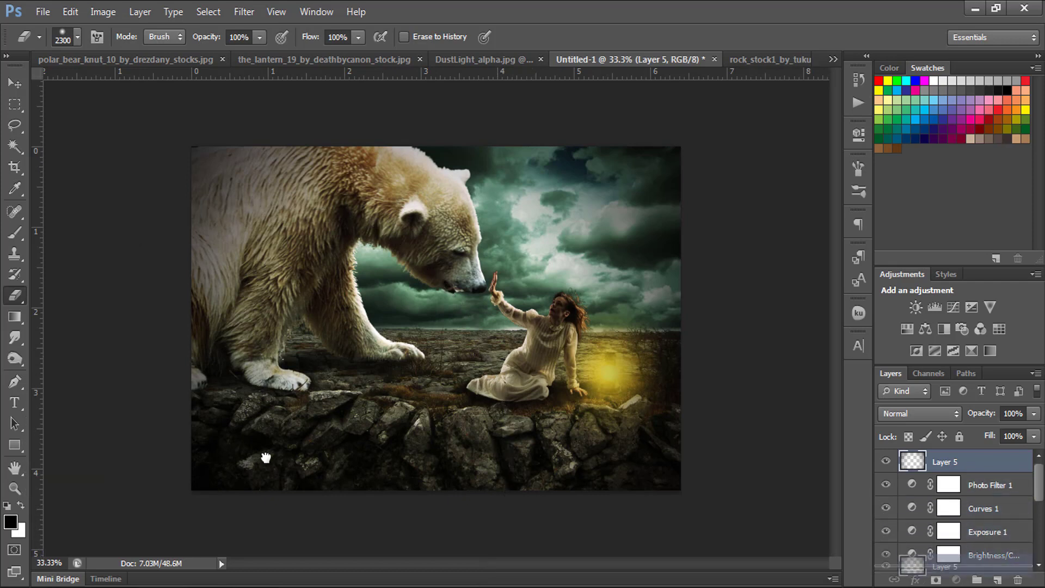
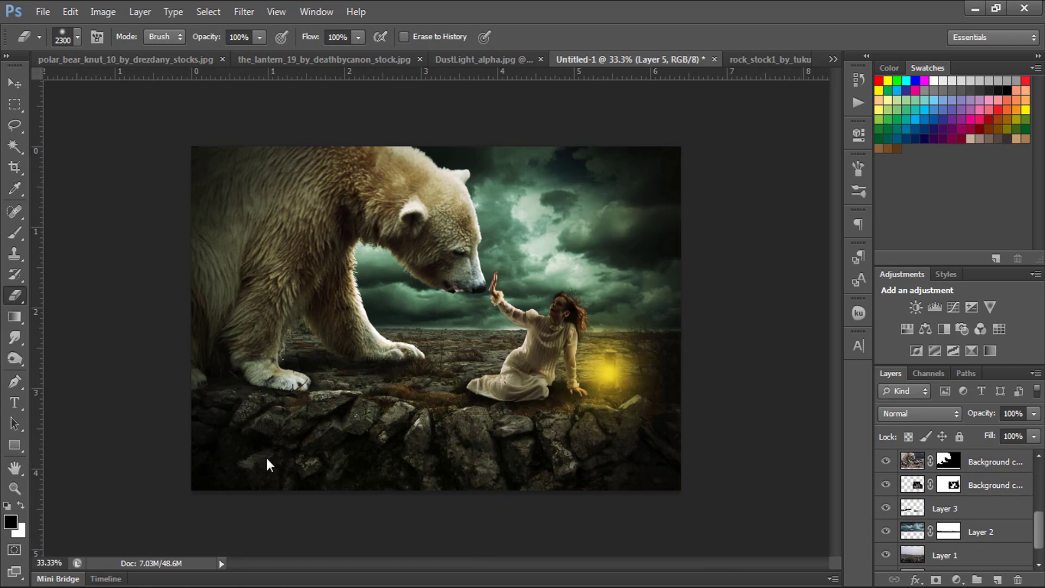
# Choose the 422 px particle brush tip, after trying 481 and 456, and show its brush settings.
pyautogui.press('b')
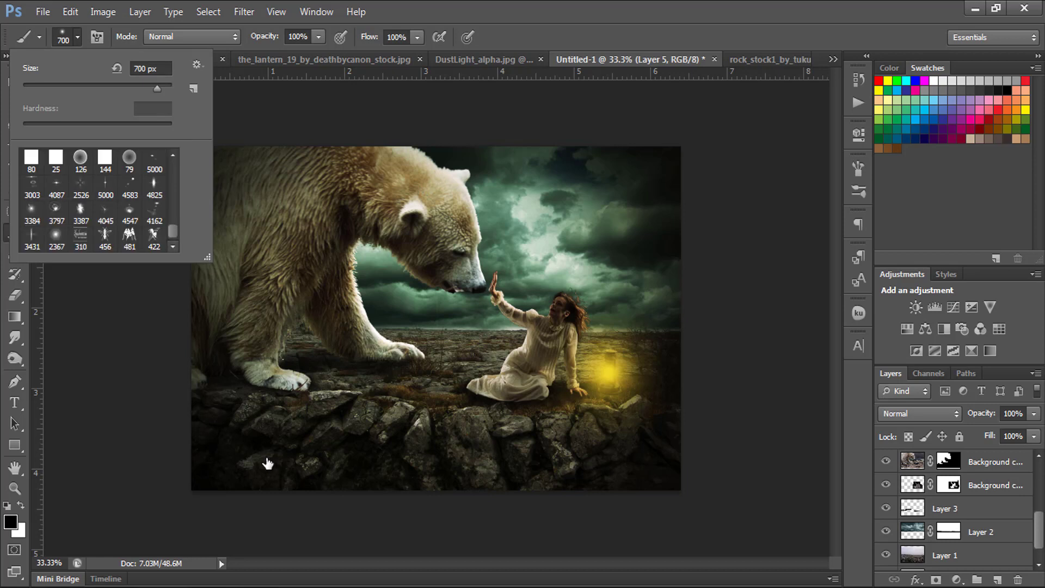
pyautogui.press('.')
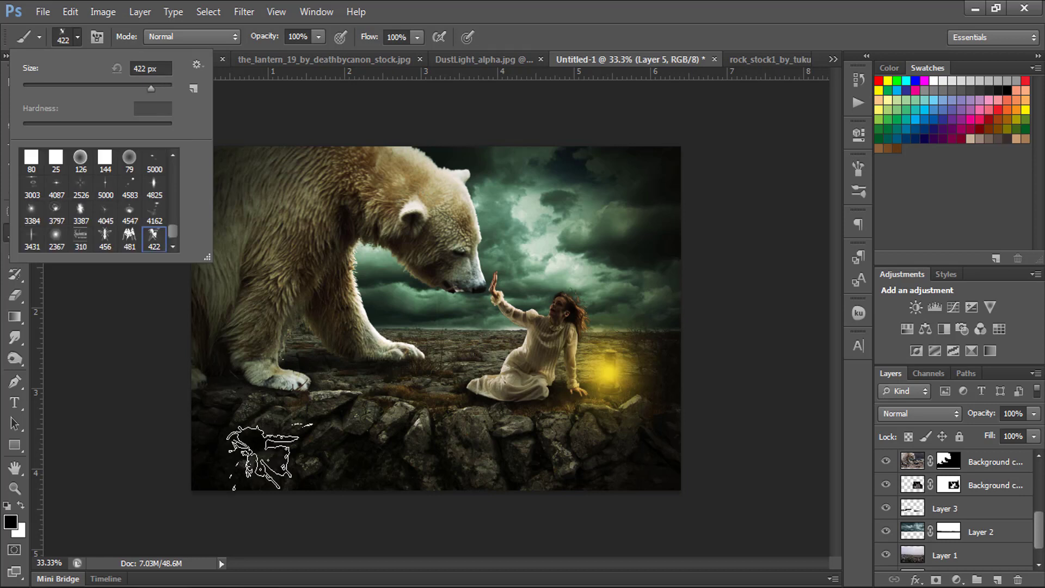
pyautogui.press(',')
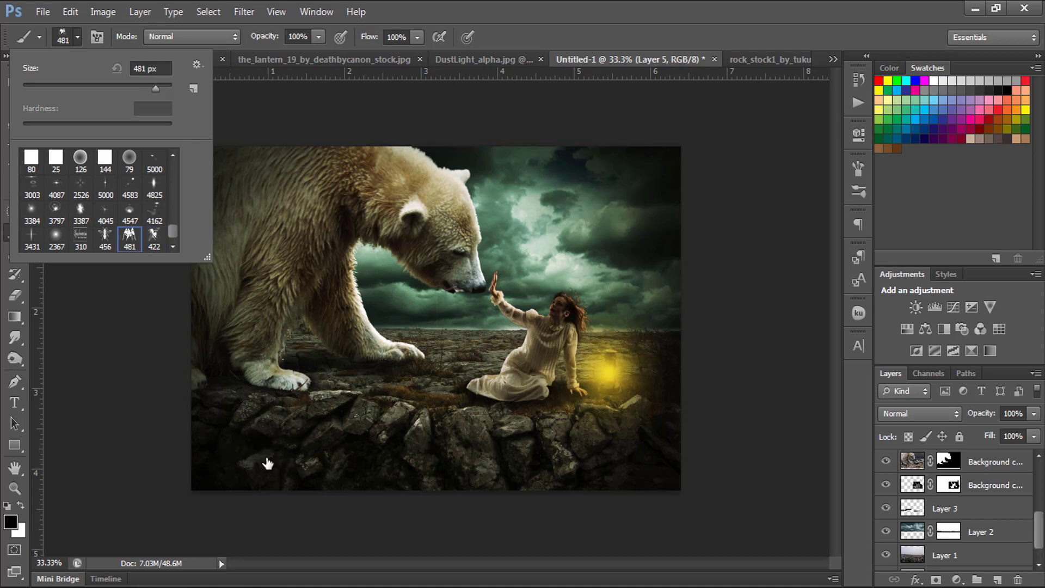
pyautogui.press(',')
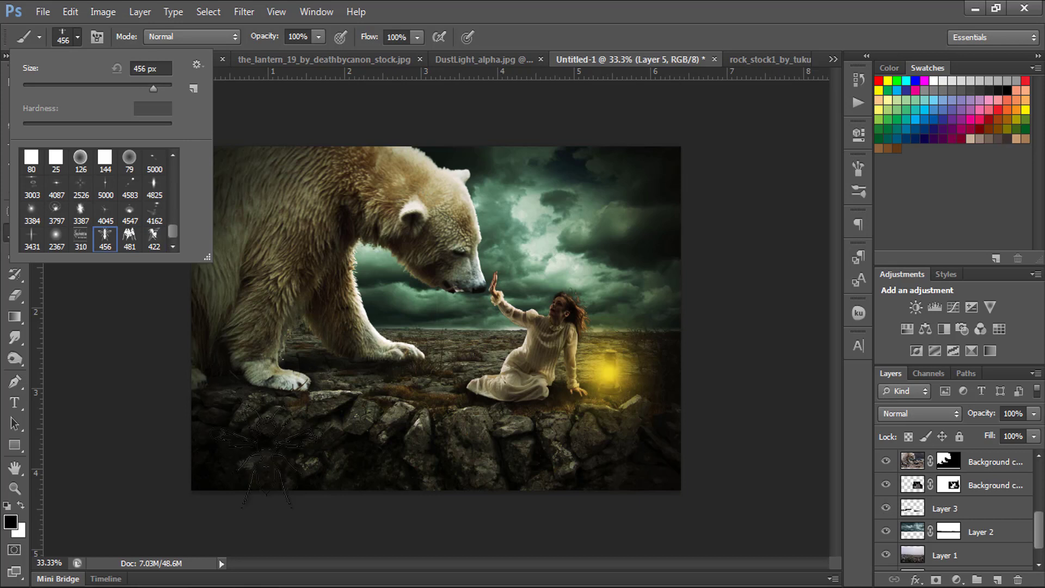
pyautogui.press('.')
pyautogui.press('.')
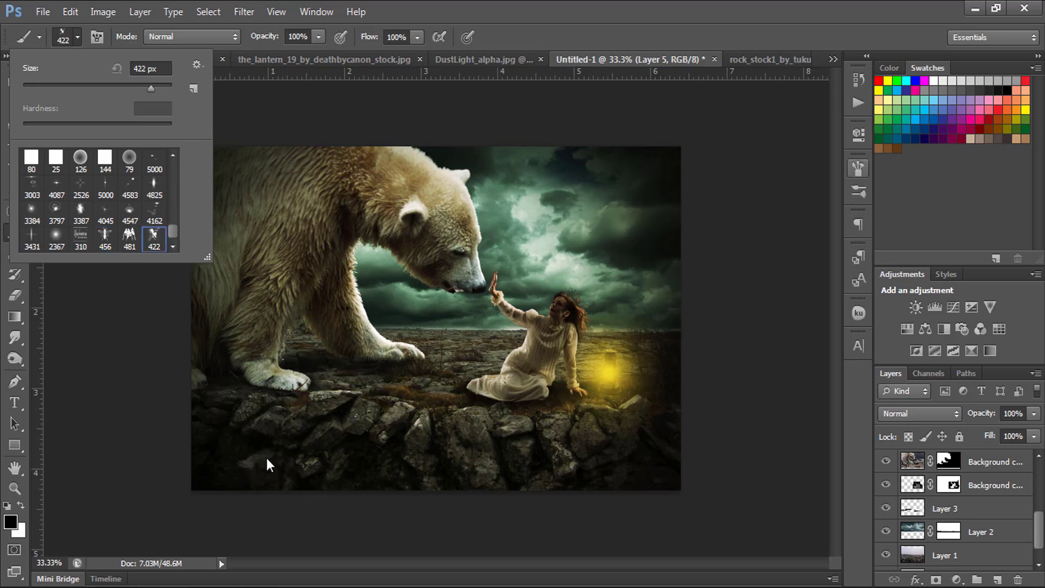
pyautogui.press('F5')
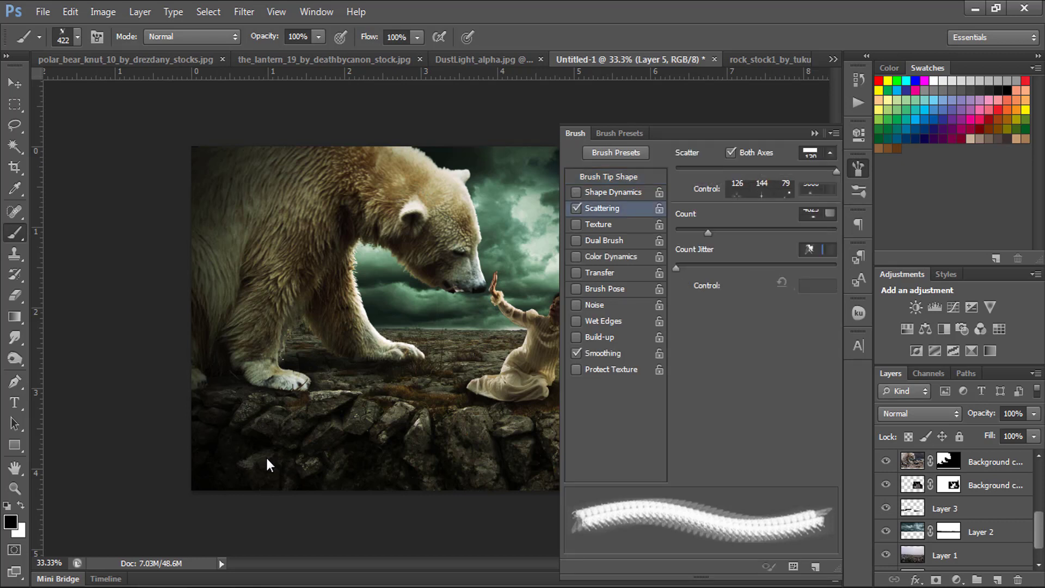
# Enable Shape Dynamics with 0% minimum diameter, review Scattering, and add an empty Layer 6.
pyautogui.click(576, 192)
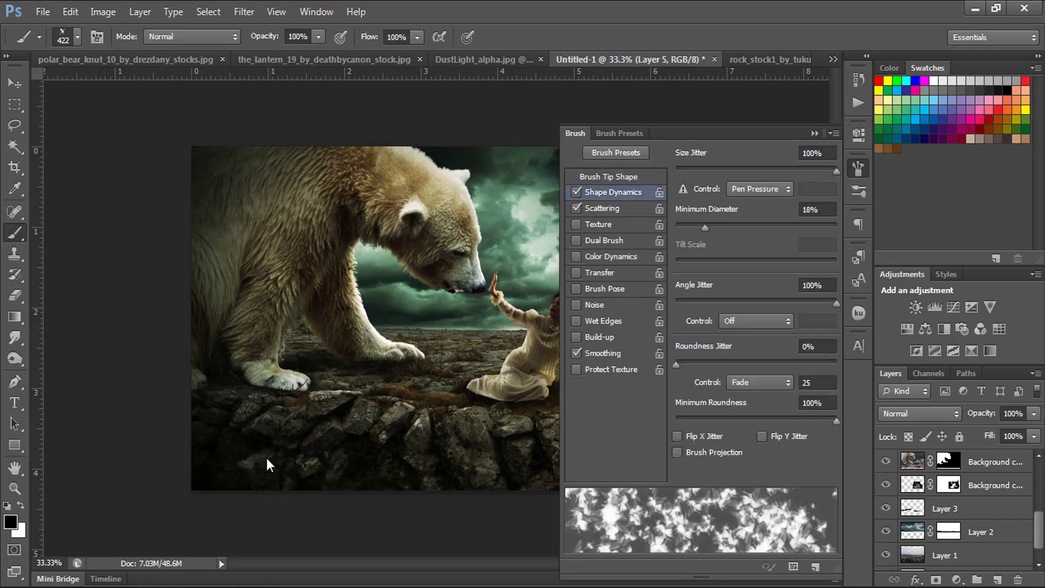
pyautogui.moveTo(701, 227); pyautogui.dragTo(676, 227)
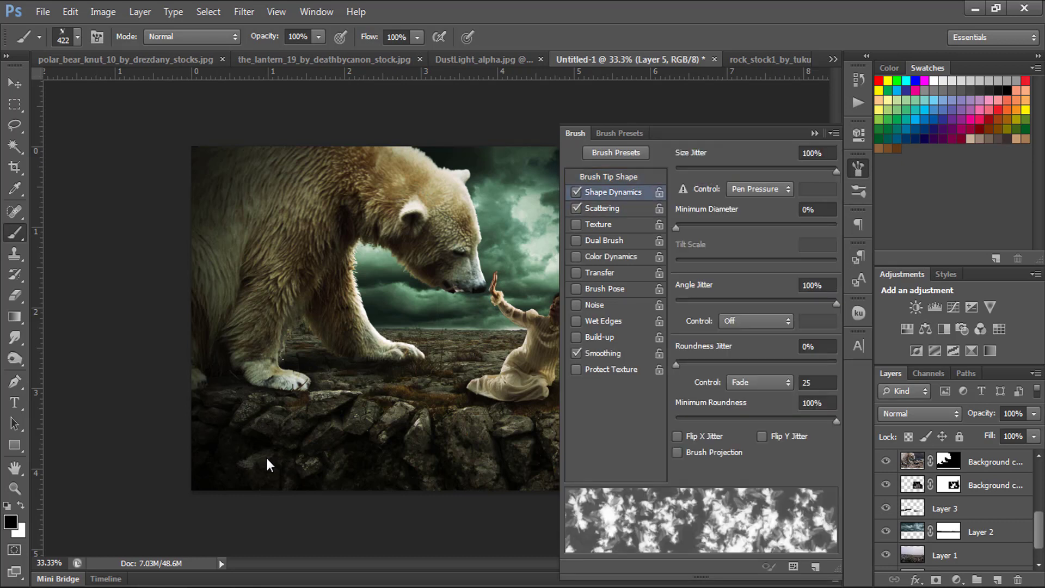
pyautogui.click(602, 207)
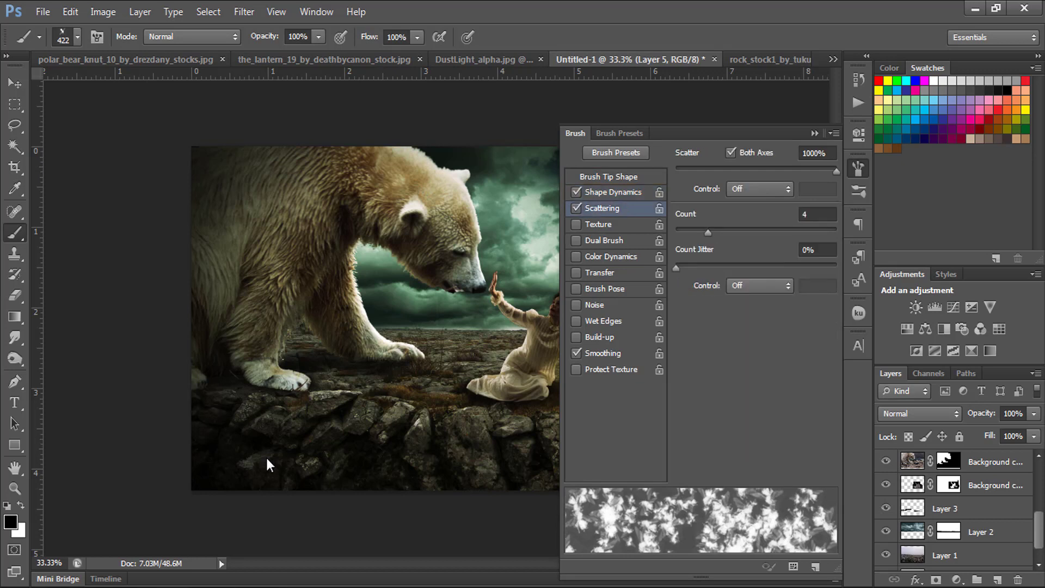
pyautogui.press('F5')
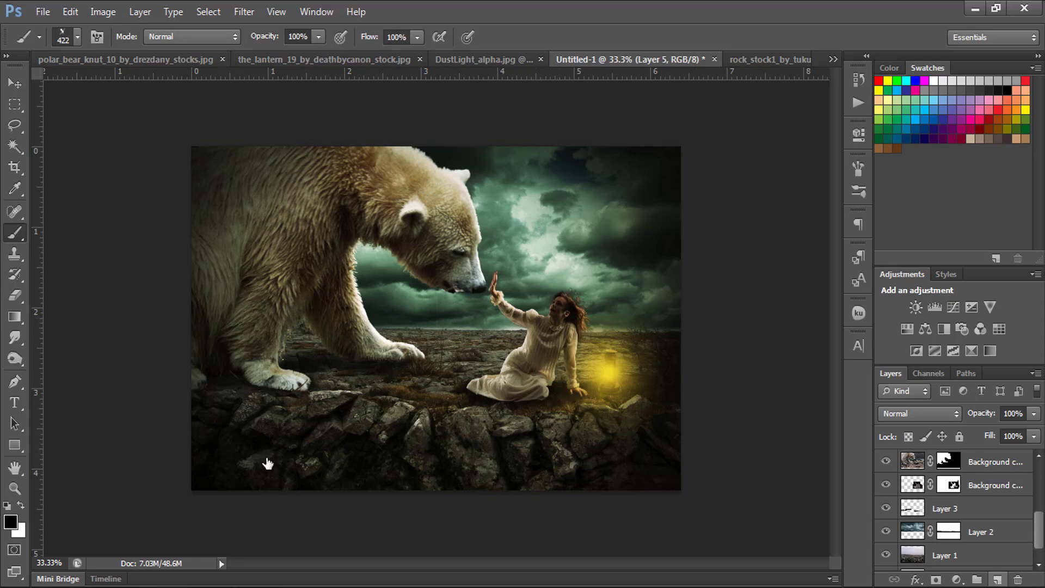
pyautogui.hotkey('ctrl', 'shift', 'alt', 'n')
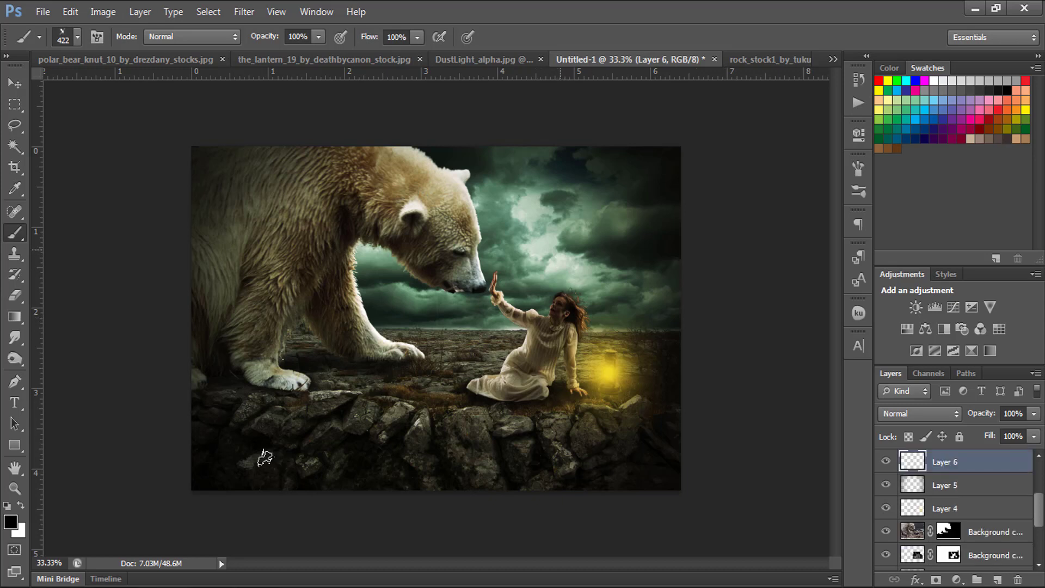
# Undo the trial dark particle stamps and set the foreground colour to yellow #ffd630.
pyautogui.click(265, 457)
pyautogui.click(267, 455)
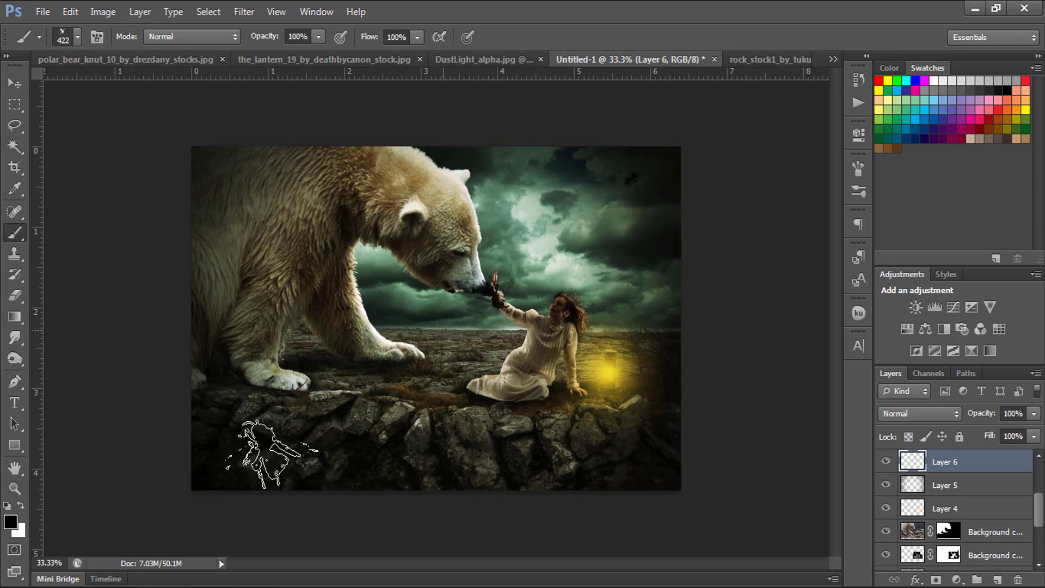
pyautogui.hotkey('ctrl', 'z')
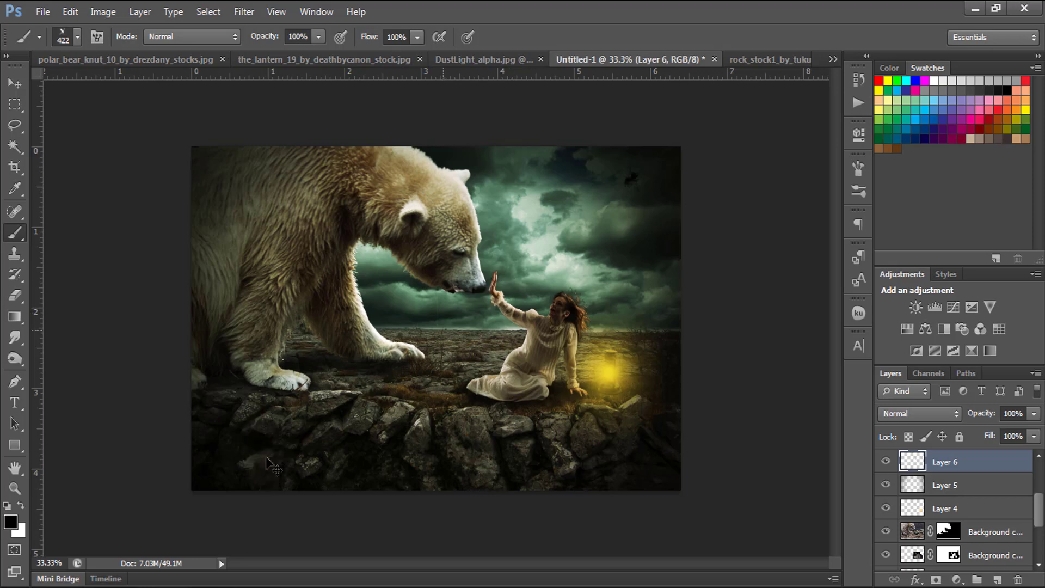
pyautogui.press('i')
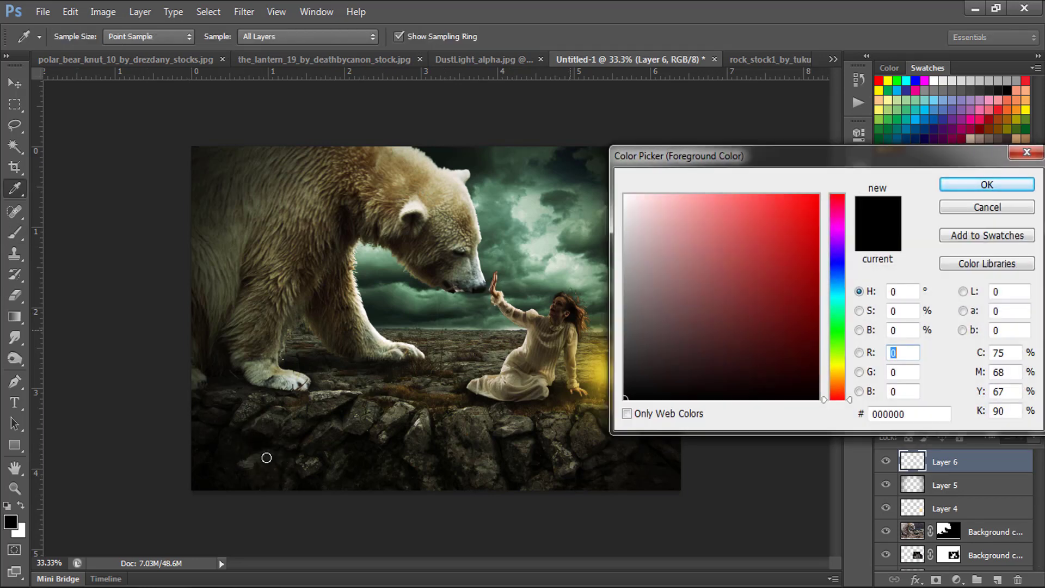
pyautogui.click(793, 197)
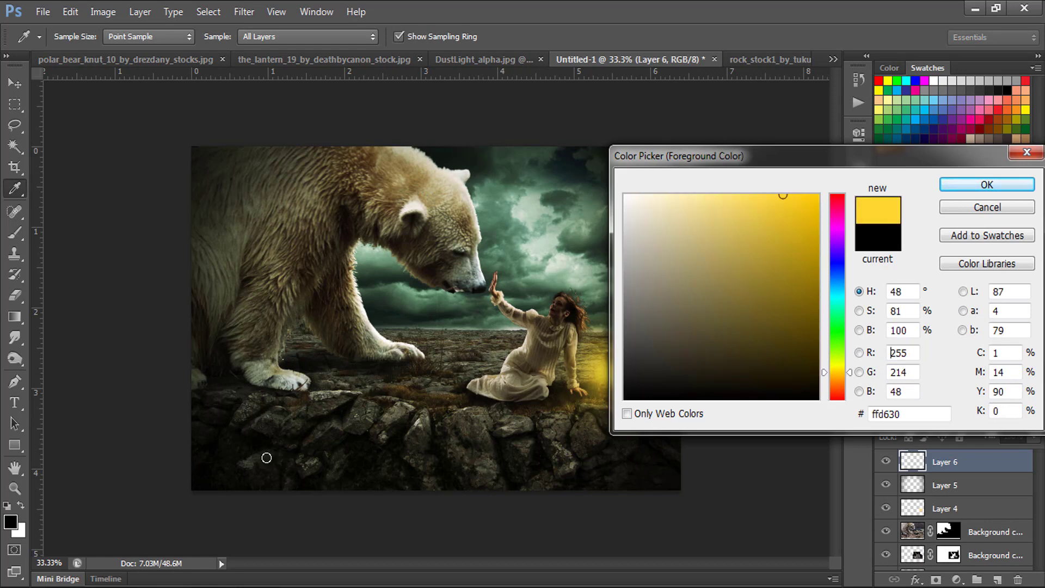
pyautogui.press('Return')
# Stamp yellow particles at 60 then 40 px around the girl, lantern, bear's paw and sky.
pyautogui.press('b')
pyautogui.hotkey('ctrl', 'z')
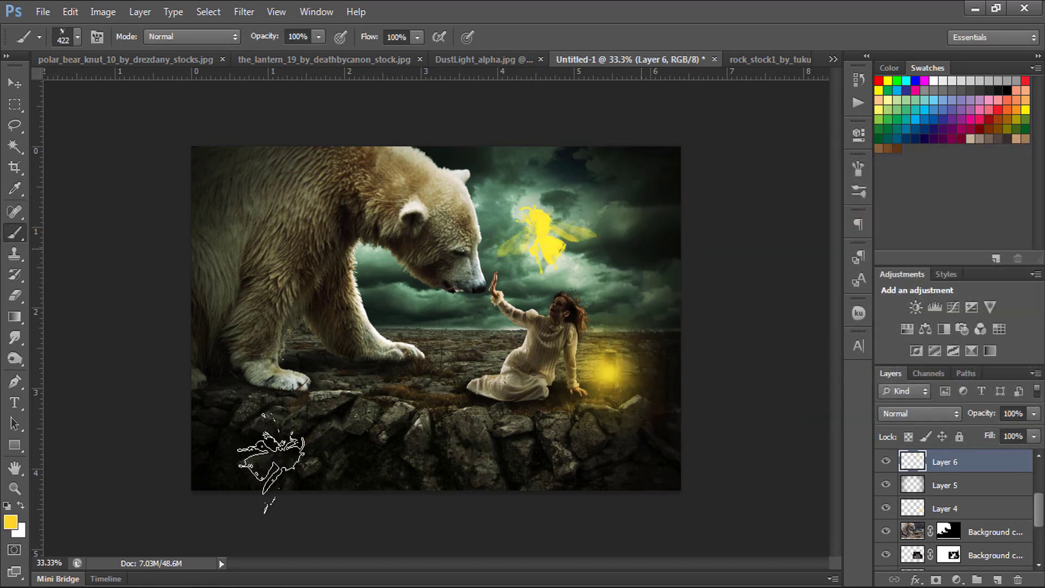
pyautogui.hotkey('ctrl', 'z')
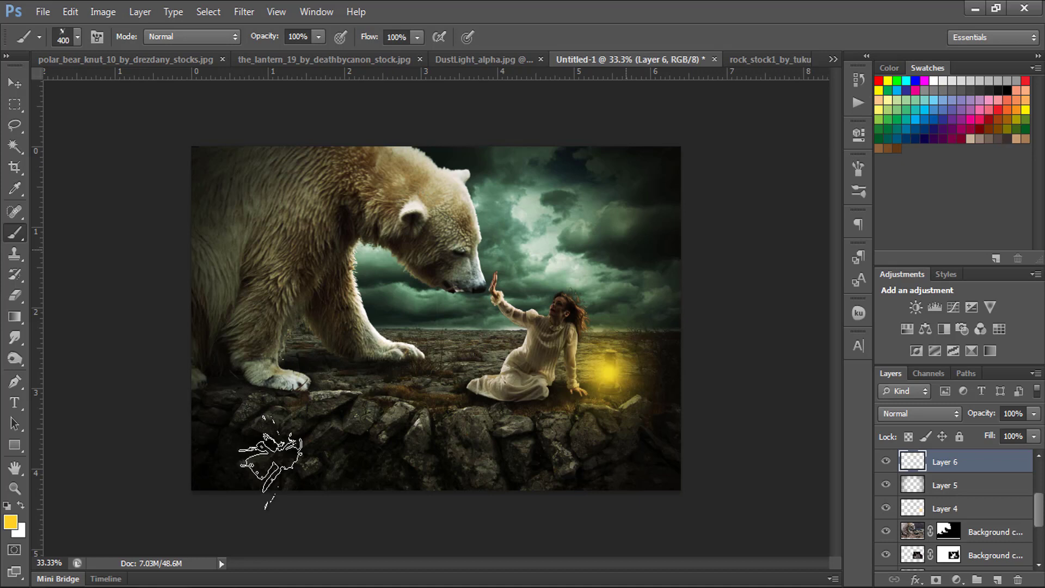
pyautogui.press('[')
pyautogui.press('[')
pyautogui.press('[')
pyautogui.hotkey('ctrl', 'z')
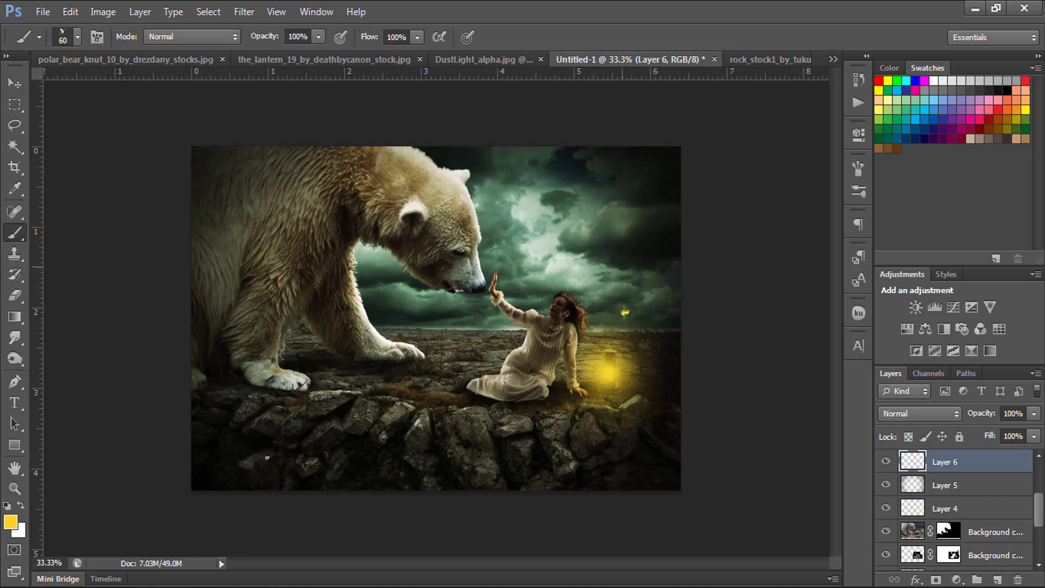
pyautogui.hotkey('ctrl', 'shift', 'z')
pyautogui.hotkey('ctrl', 'shift', 'z')
pyautogui.hotkey('ctrl', 'shift', 'z')
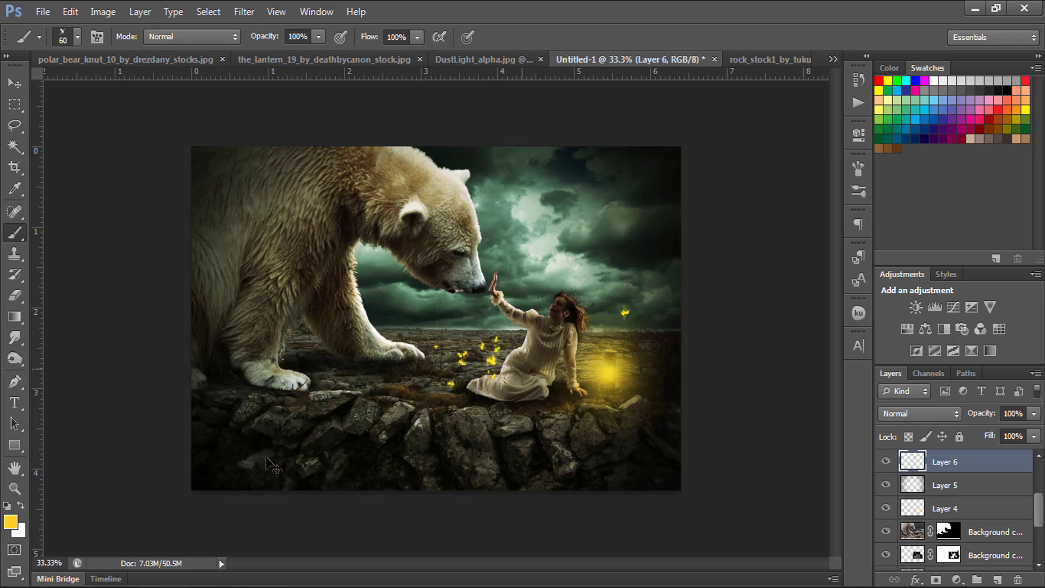
pyautogui.hotkey('ctrl', 'alt', 'z')
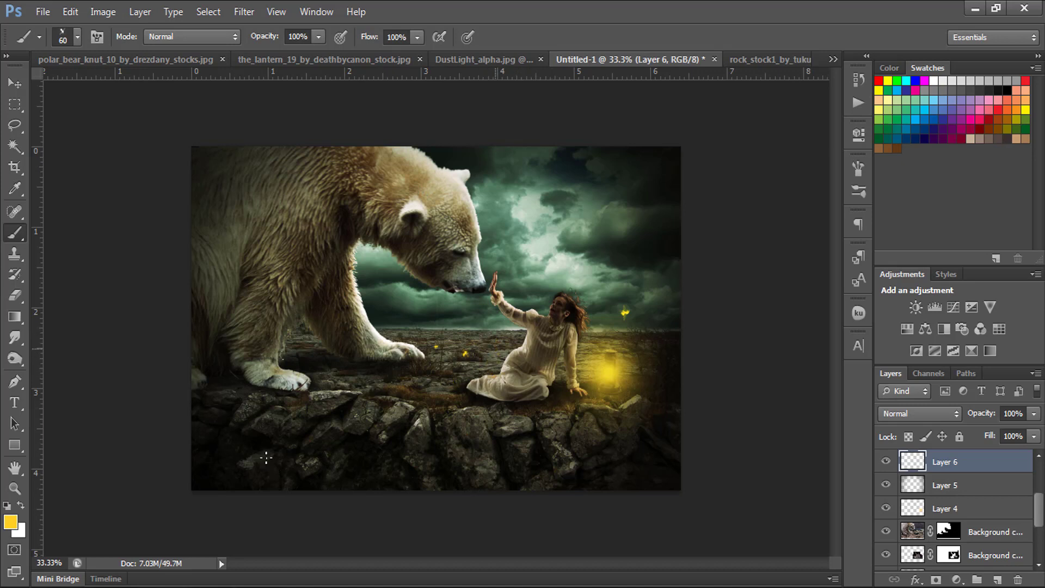
pyautogui.press('[')
pyautogui.press('[')
pyautogui.hotkey('ctrl', 'shift', 'z')
pyautogui.hotkey('ctrl', 'shift', 'z')
pyautogui.hotkey('ctrl', 'shift', 'z')
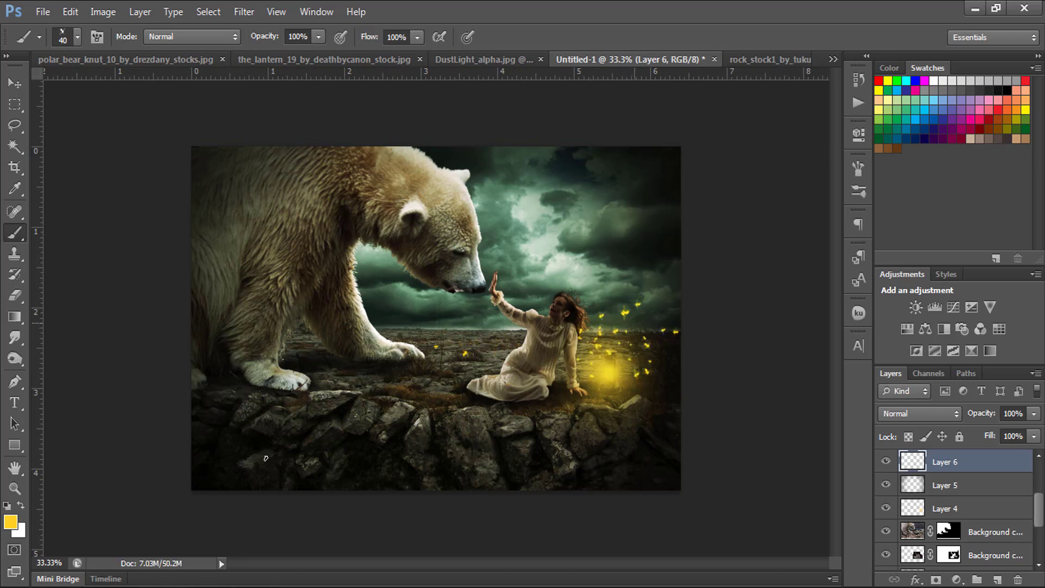
pyautogui.hotkey('ctrl', 'shift', 'z')
pyautogui.hotkey('ctrl', 'shift', 'z')
pyautogui.hotkey('ctrl', 'shift', 'z')
pyautogui.hotkey('ctrl', 'shift', 'z')
pyautogui.hotkey('ctrl', 'shift', 'z')
pyautogui.hotkey('ctrl', 'shift', 'z')
pyautogui.hotkey('ctrl', 'shift', 'z')
pyautogui.click(382, 320)
# Add a Color Lookup adjustment layer using the Abstract Cobalt-Carmine profile.
pyautogui.scroll(-3, 958, 506)
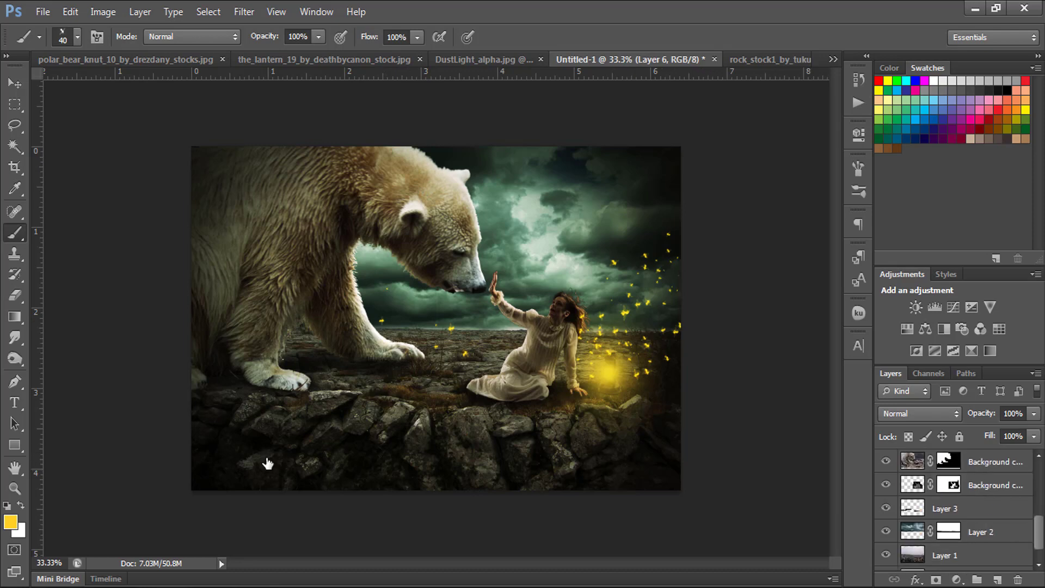
pyautogui.scroll(-3, 958, 506)
pyautogui.click(956, 579)
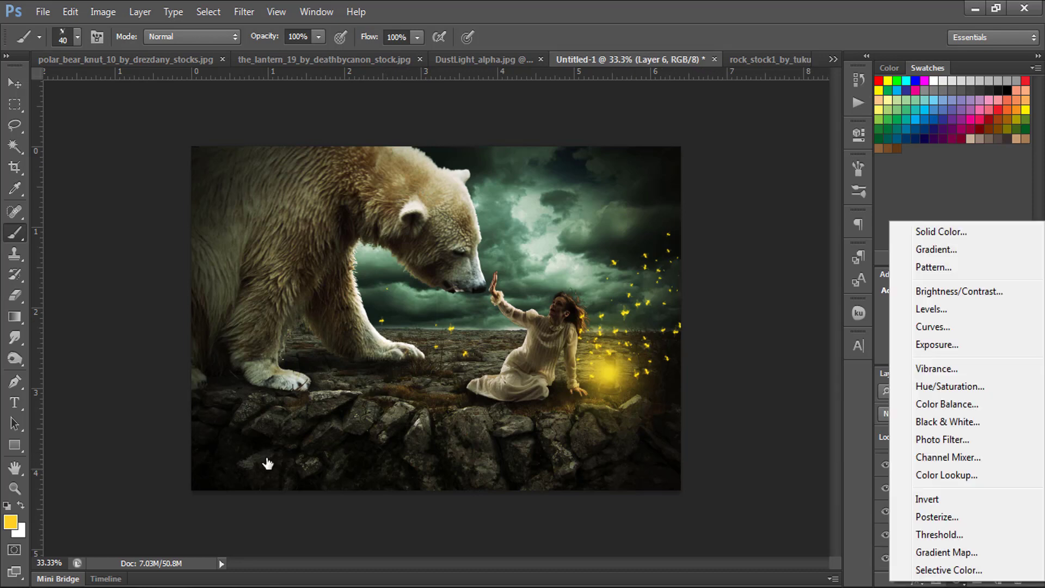
pyautogui.click(267, 463)
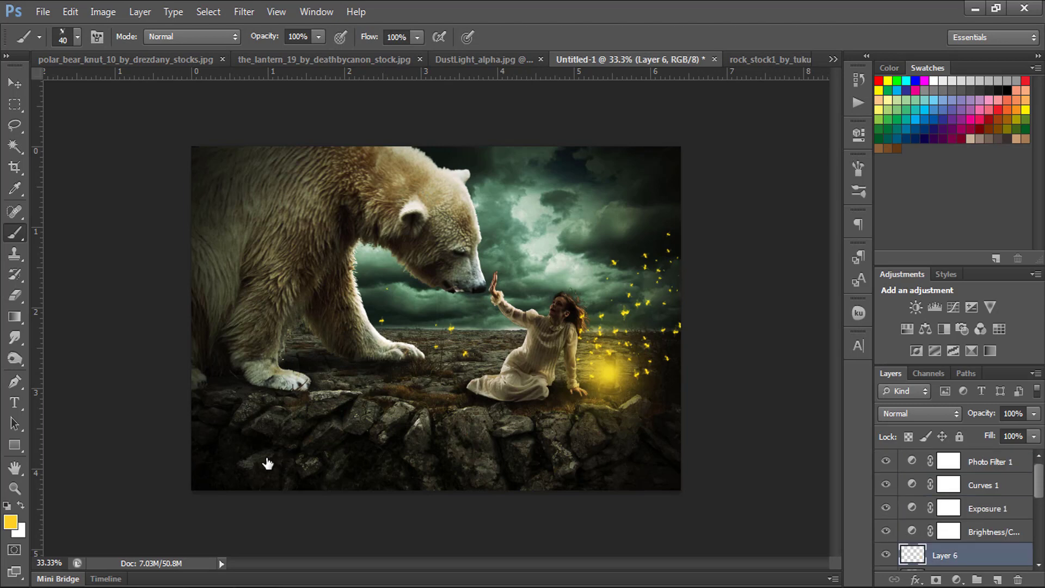
pyautogui.click(956, 579)
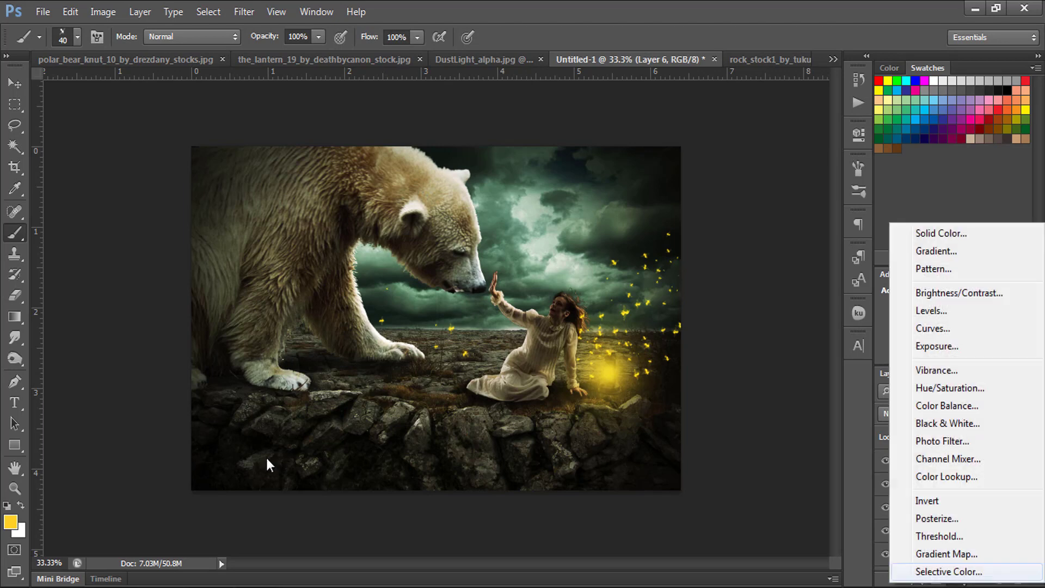
pyautogui.press('Return')
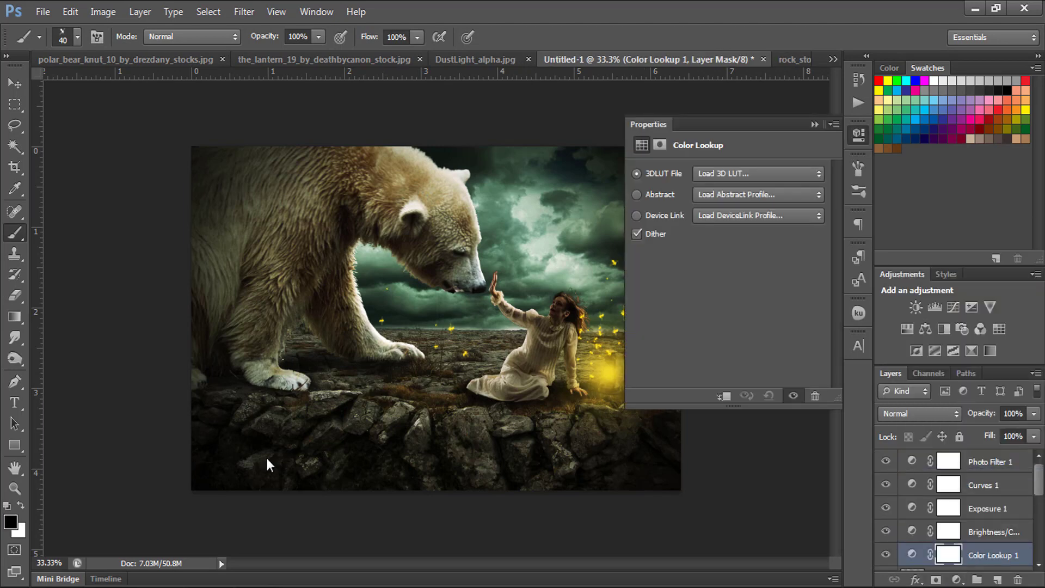
pyautogui.hotkey('alt', 'Down')
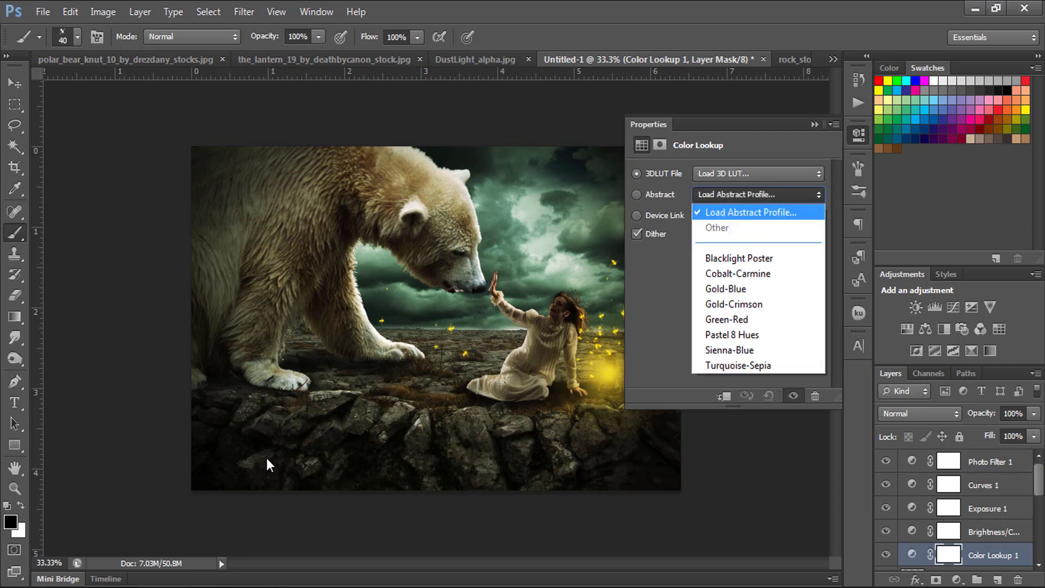
pyautogui.press('Down')
pyautogui.press('Down')
pyautogui.press('Return')
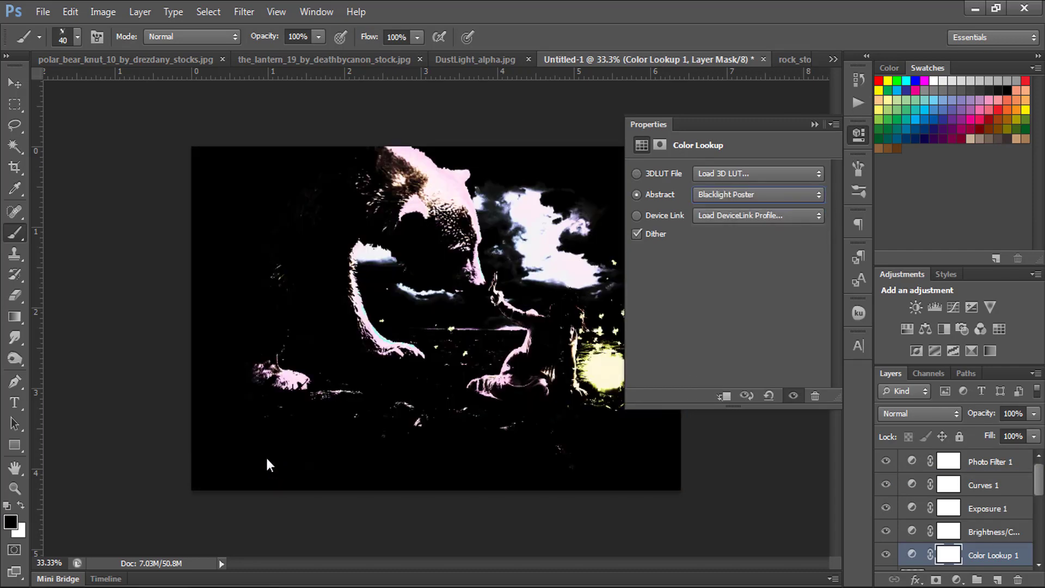
pyautogui.hotkey('alt', 'Down')
pyautogui.press('Down')
pyautogui.press('Return')
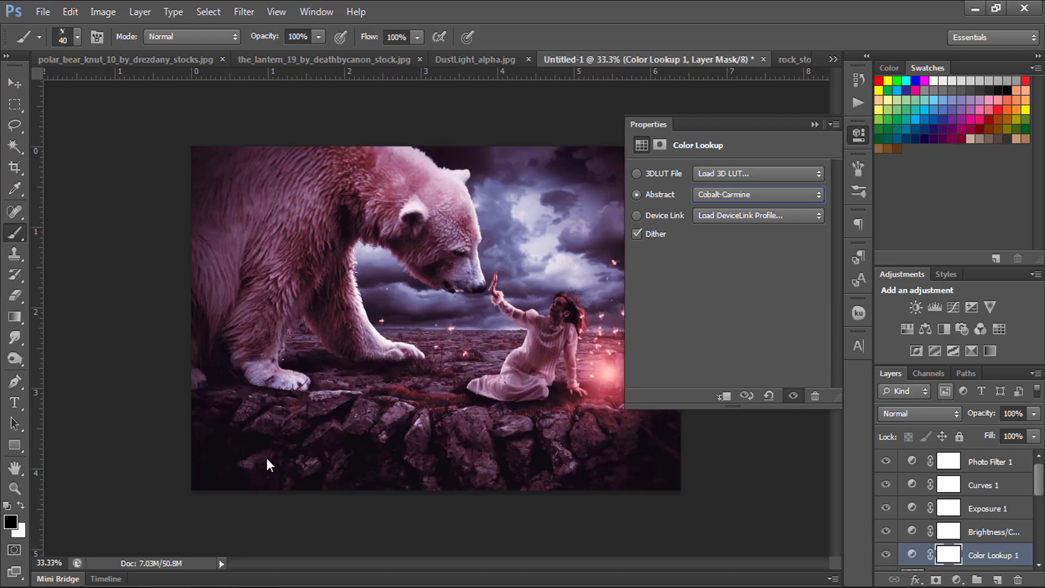
# Blend the Color Lookup layer as Multiply at 43% opacity.
pyautogui.press('Tab')
pyautogui.hotkey('alt', 'Down')
pyautogui.press('Up')
pyautogui.press('Up')
pyautogui.press('Up')
pyautogui.press('Up')
pyautogui.press('Up')
pyautogui.press('Up')
pyautogui.press('Up')
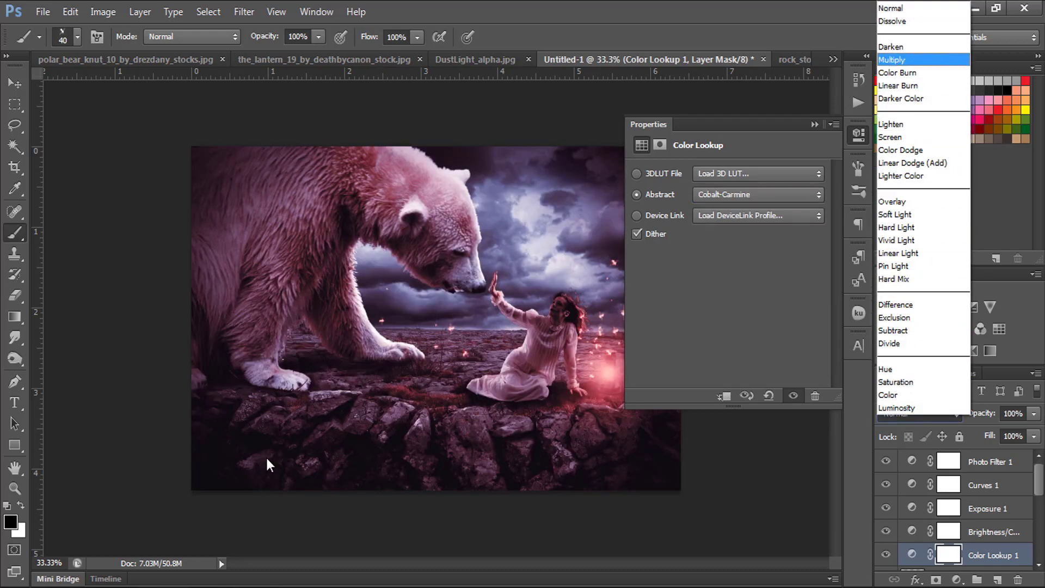
pyautogui.press('Return')
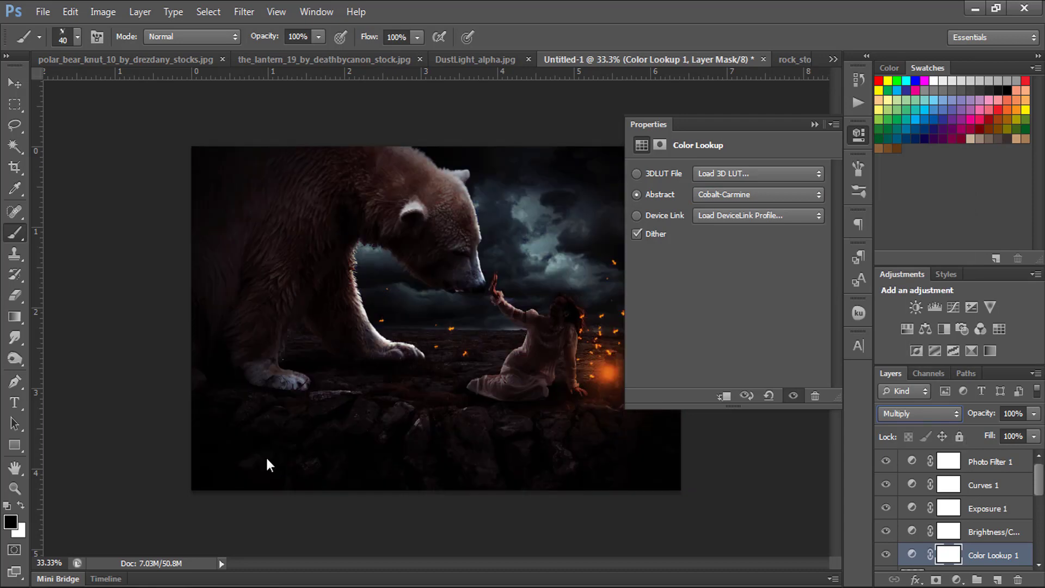
pyautogui.write('43')
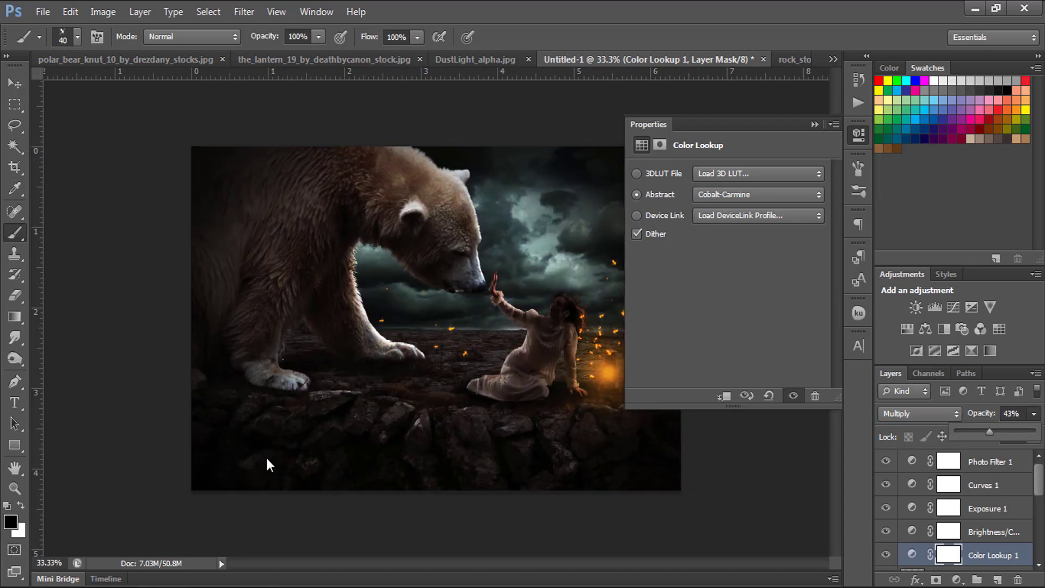
pyautogui.press('Up')
pyautogui.press('Up')
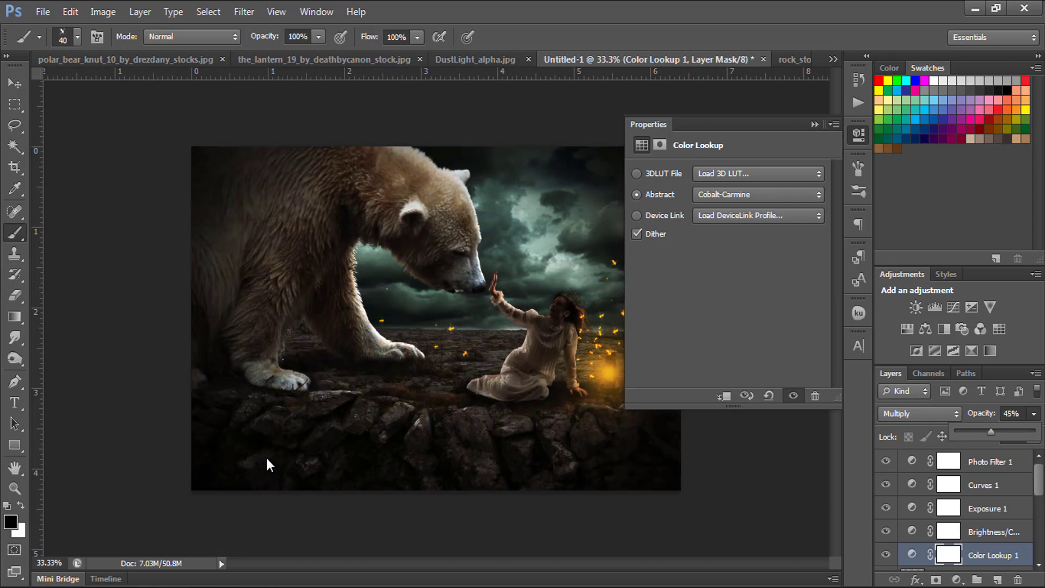
pyautogui.press('Down')
pyautogui.press('Down')
pyautogui.press('Return')
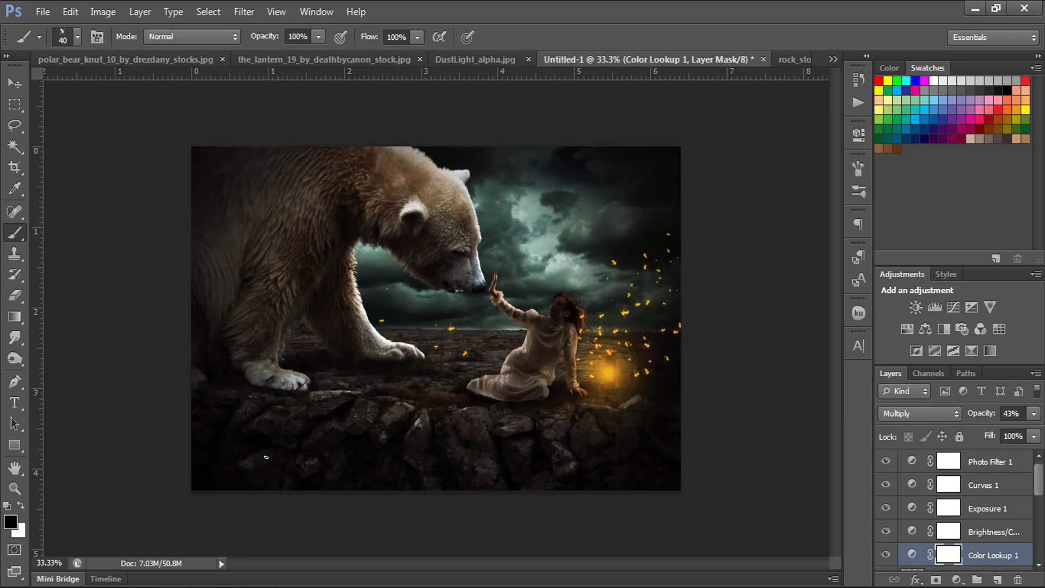
# Try Color Burn, Linear Burn, Darker Color and Screen, settling the Color Lookup blend on Lighten.
pyautogui.hotkey('alt', 'Down')
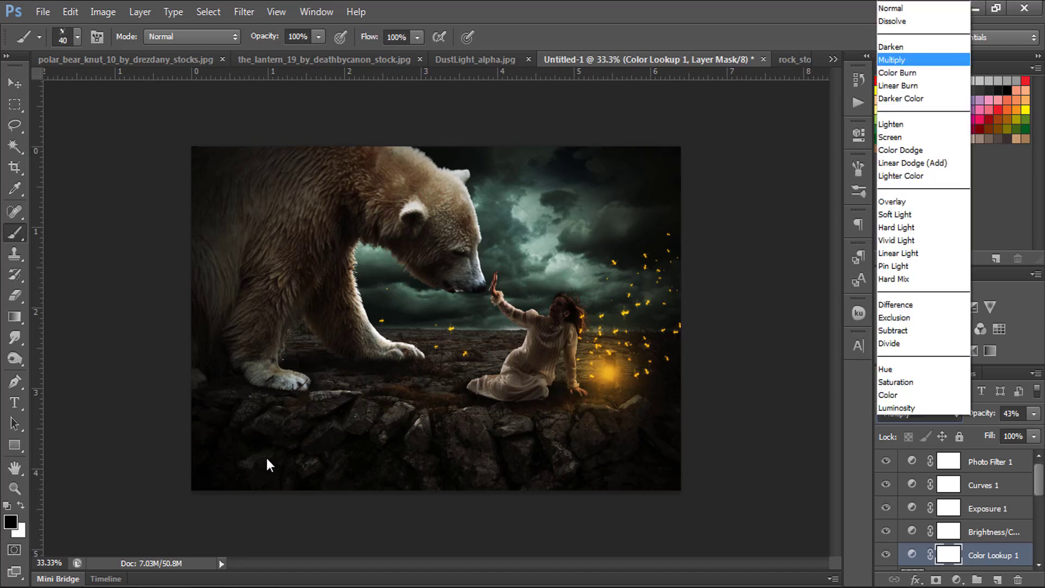
pyautogui.press('Escape')
pyautogui.press('Down')
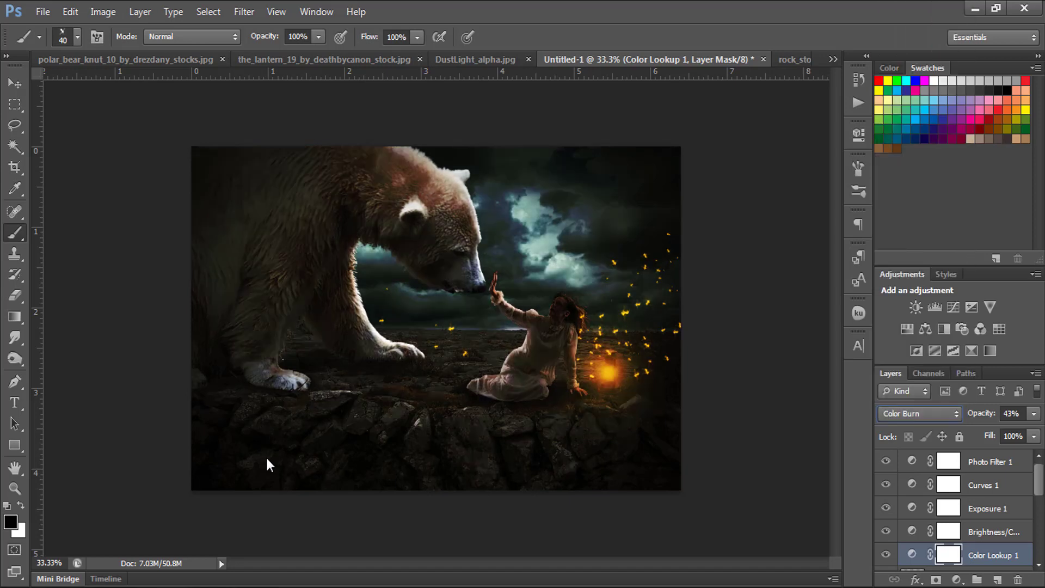
pyautogui.press('Down')
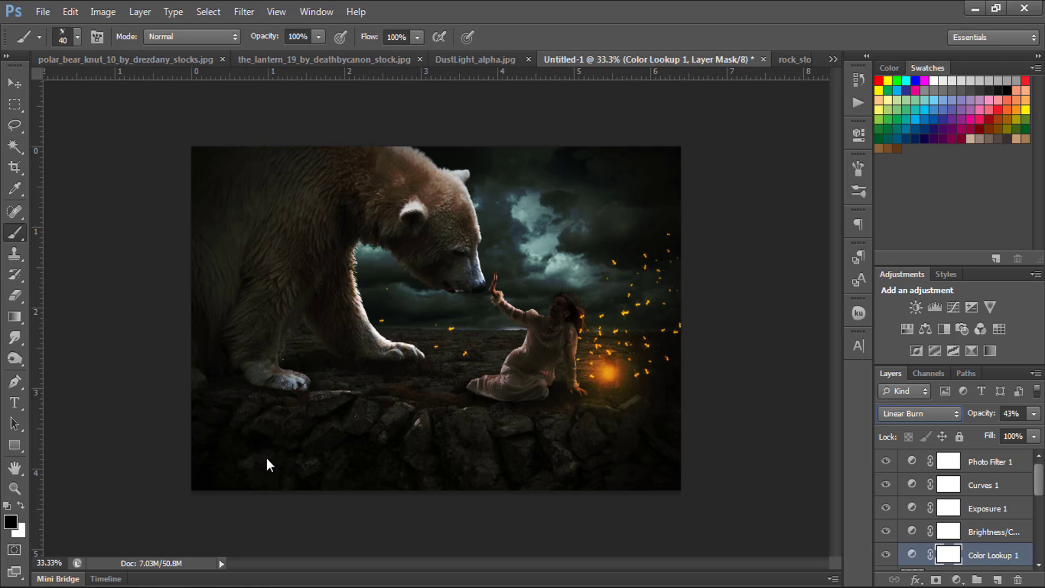
pyautogui.press('Down')
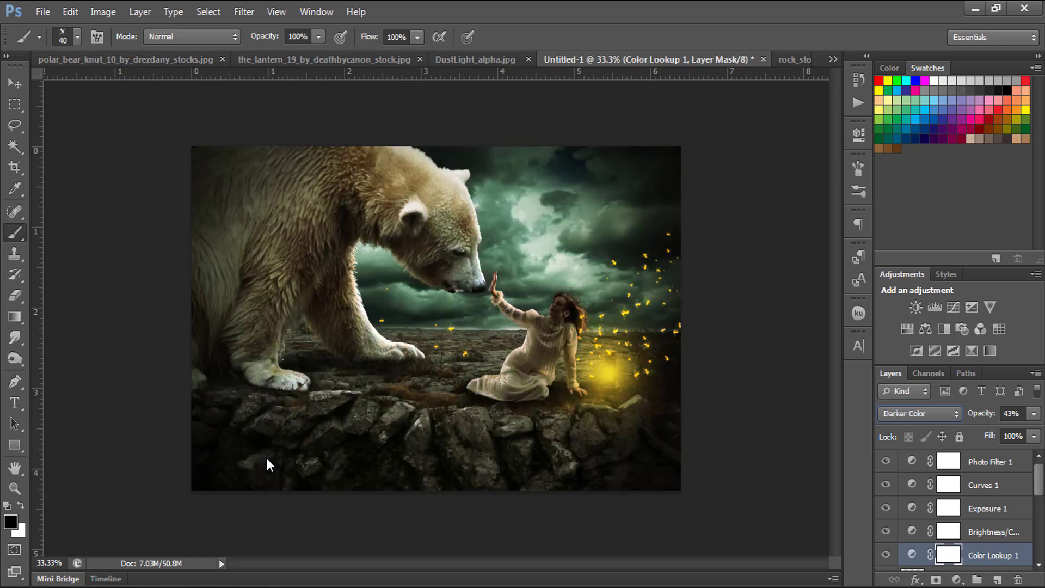
pyautogui.press('Down')
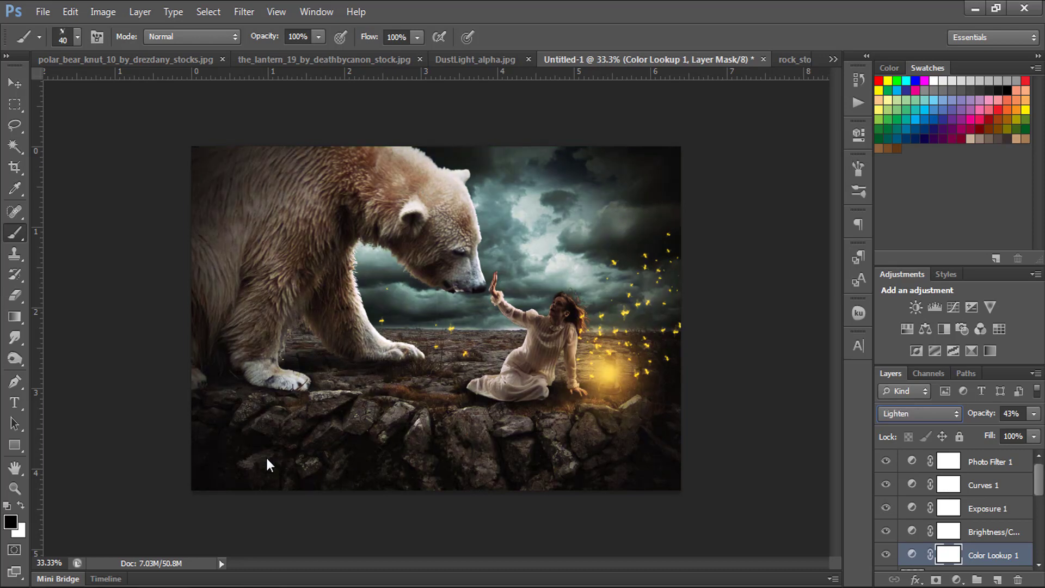
pyautogui.press('Down')
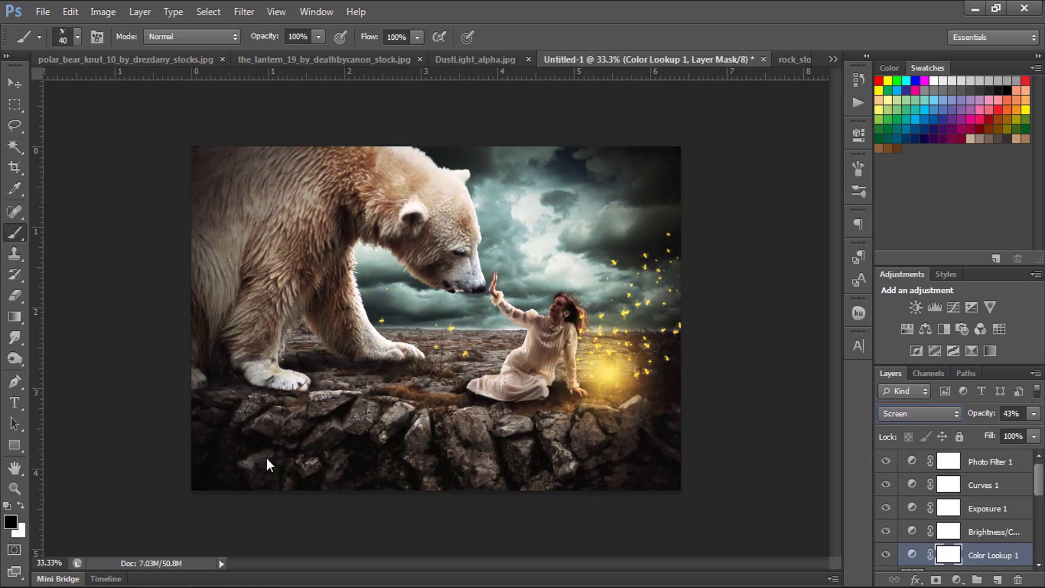
pyautogui.press('Up')
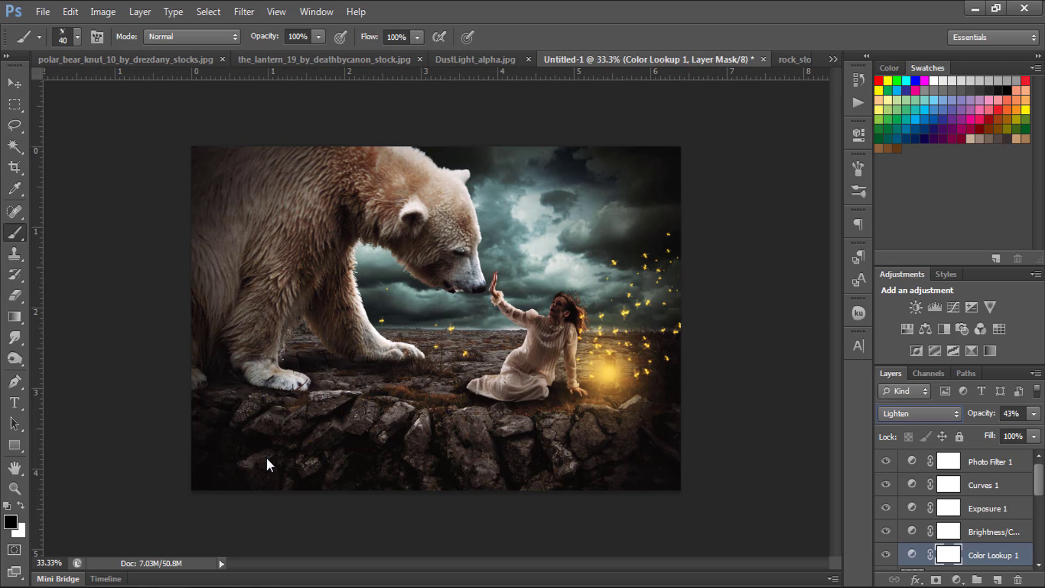
pyautogui.click(956, 579)
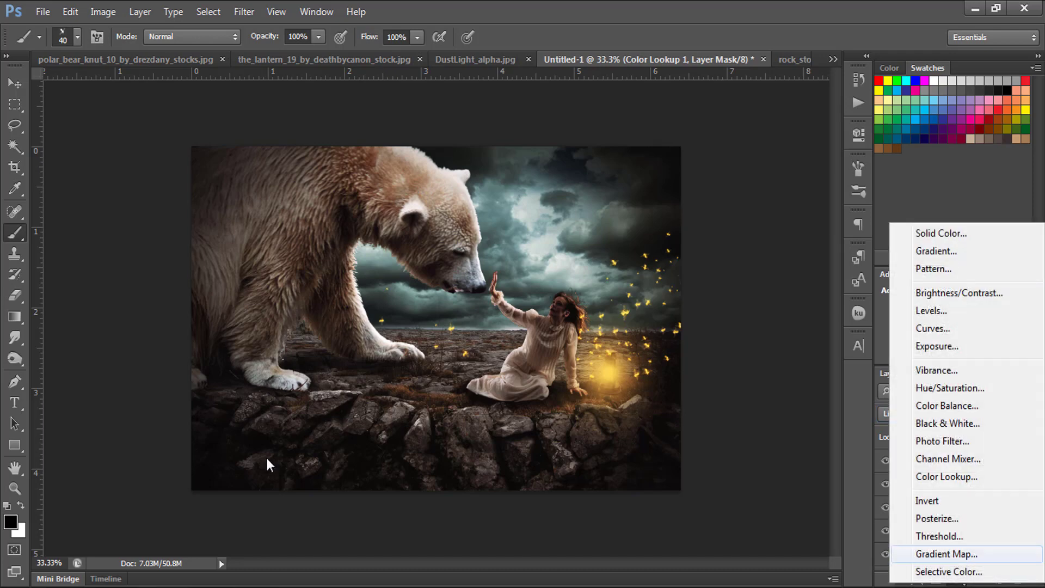
# Add a Gradient Map adjustment layer with the Violet, Orange preset.
pyautogui.press('Return')
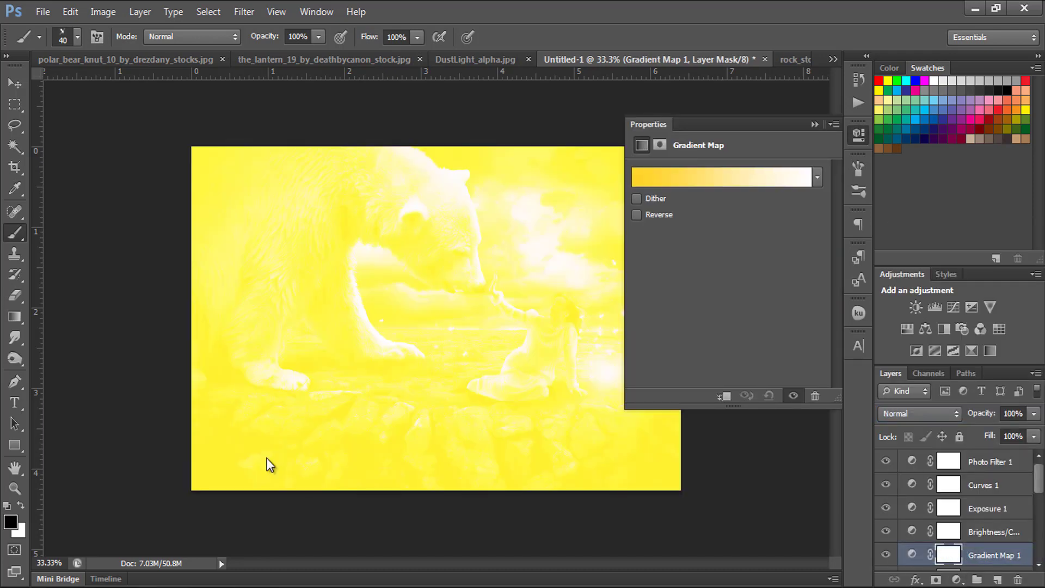
pyautogui.click(691, 151)
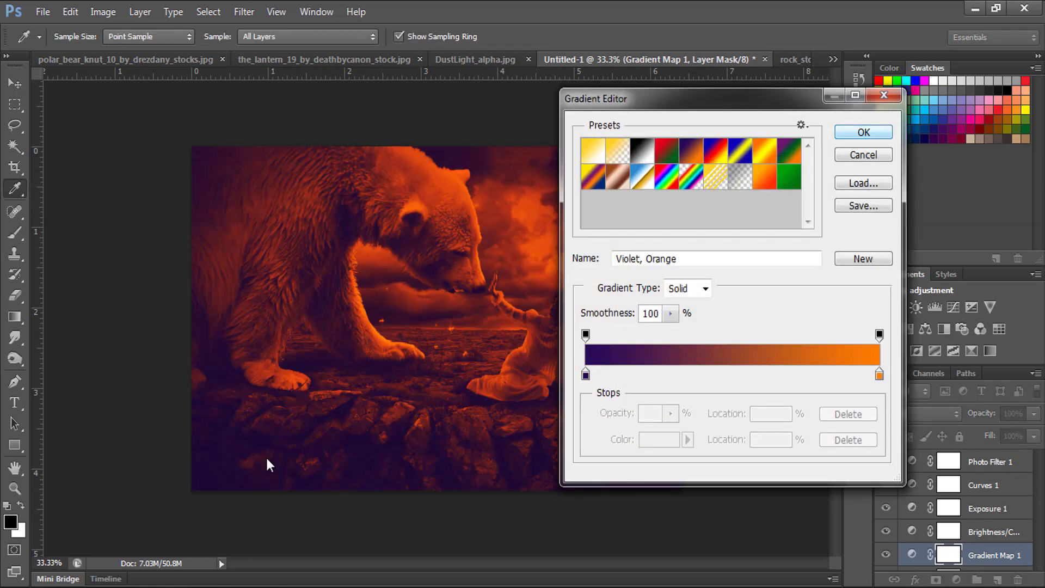
pyautogui.press('Return')
# Blend the gradient map as Multiply at 17% opacity and compare it on and off.
pyautogui.click(919, 414)
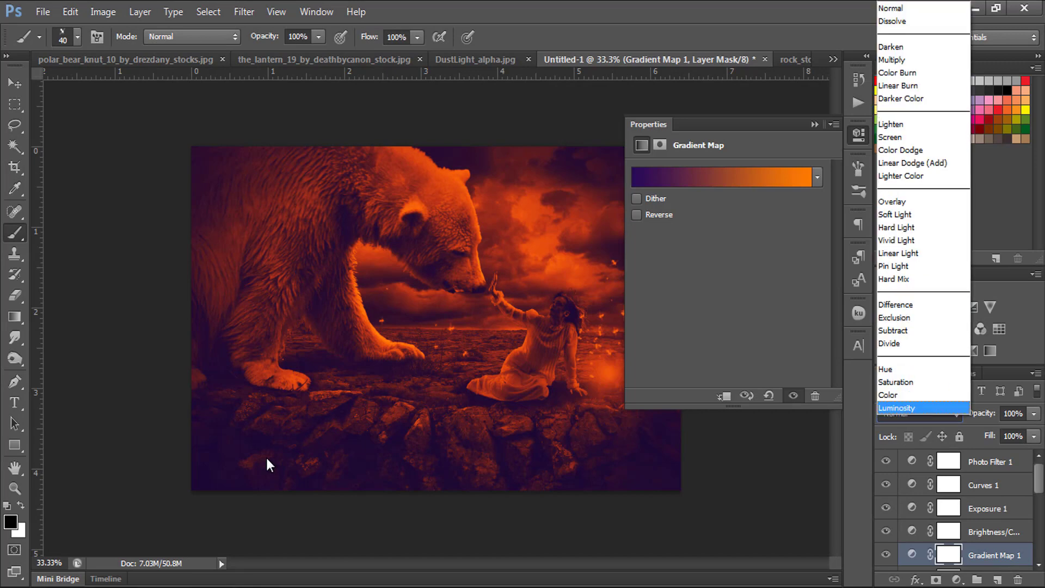
pyautogui.click(898, 57)
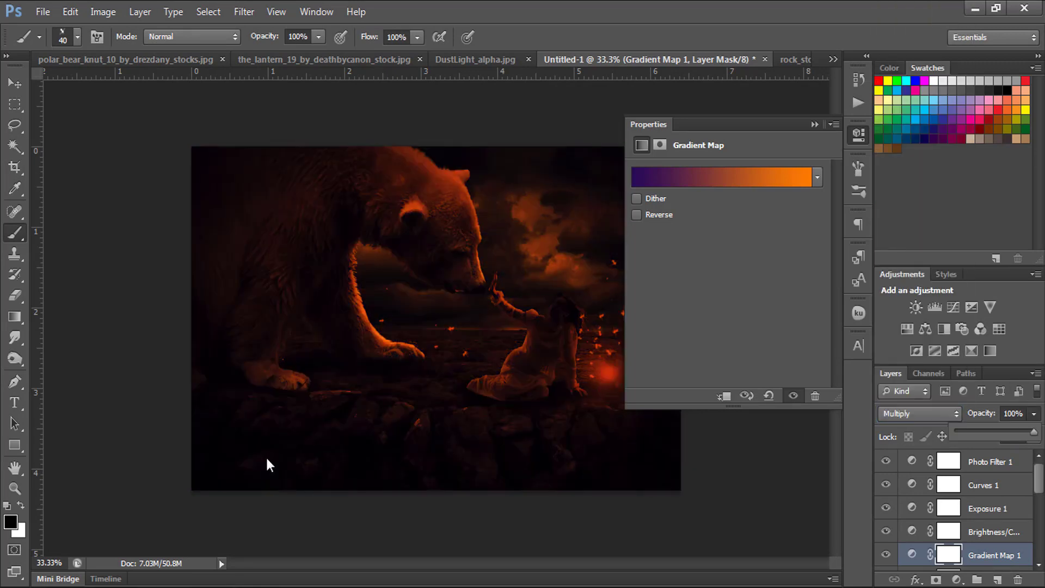
pyautogui.write('25')
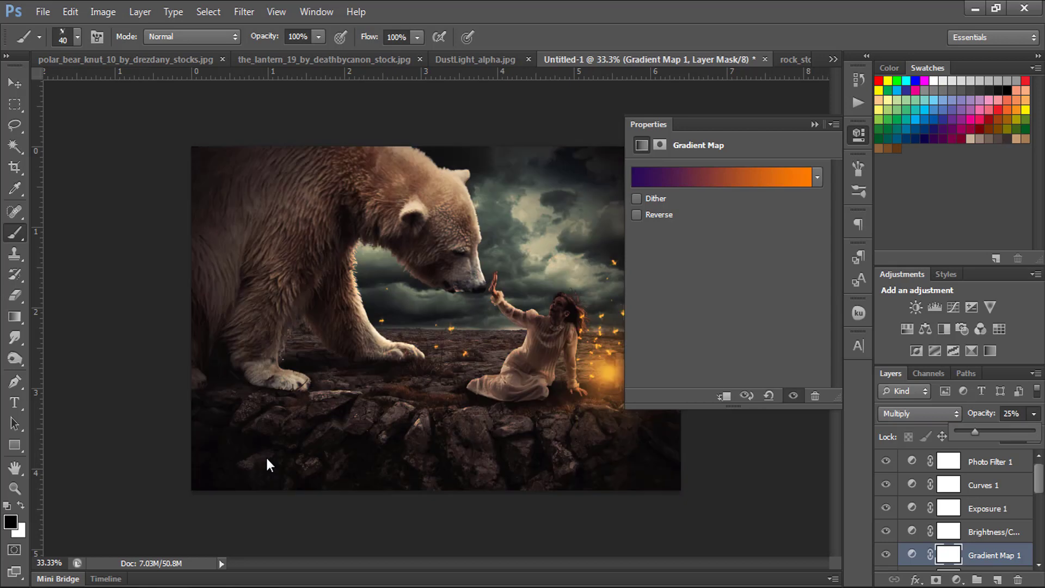
pyautogui.press('Down')
pyautogui.press('Down')
pyautogui.press('Down')
pyautogui.press('Down')
pyautogui.press('Down')
pyautogui.press('Down')
pyautogui.press('Down')
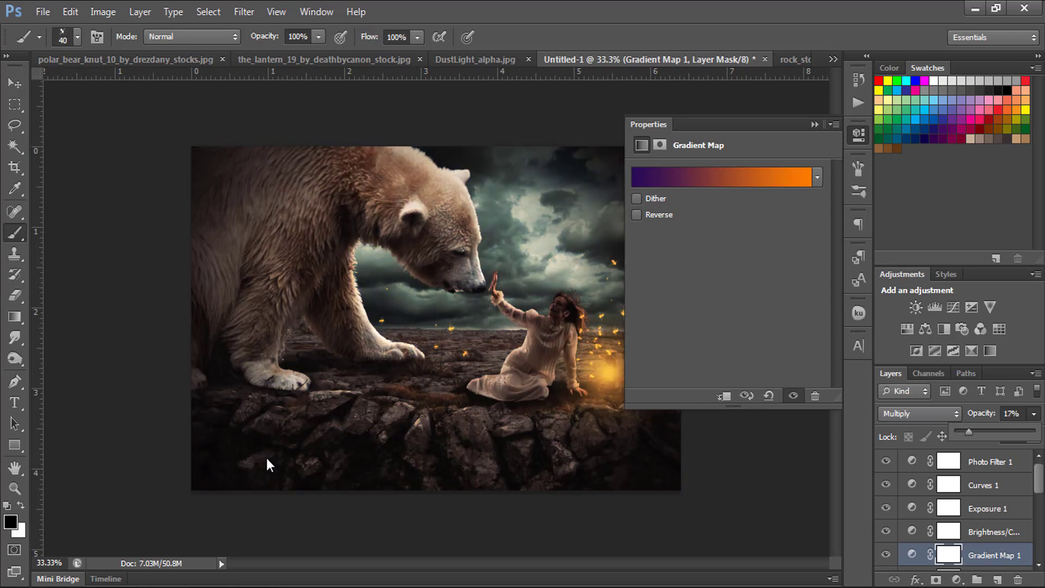
pyautogui.press('Return')
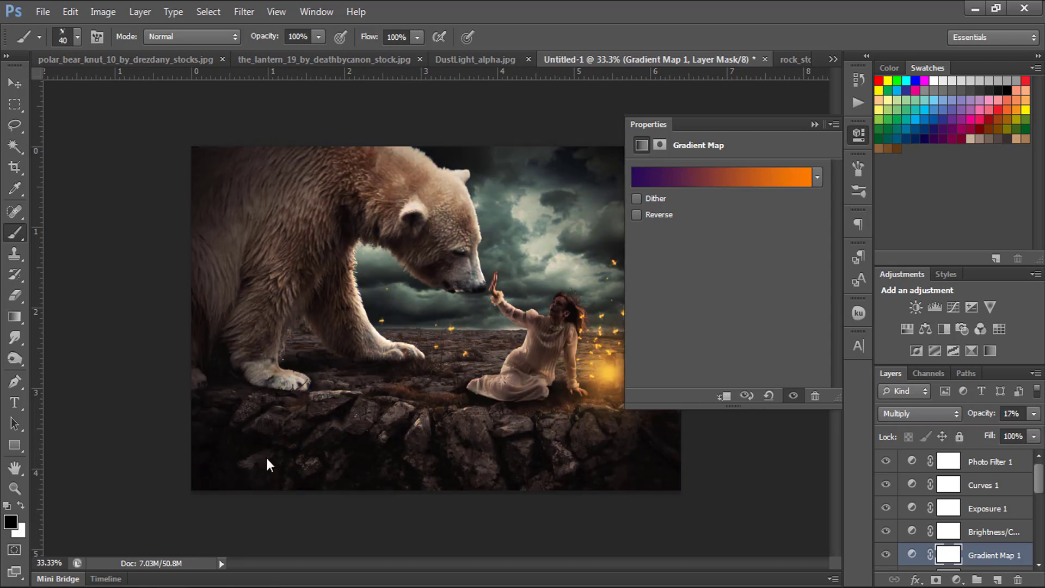
pyautogui.hotkey('ctrl', ',')
pyautogui.hotkey('ctrl', ',')
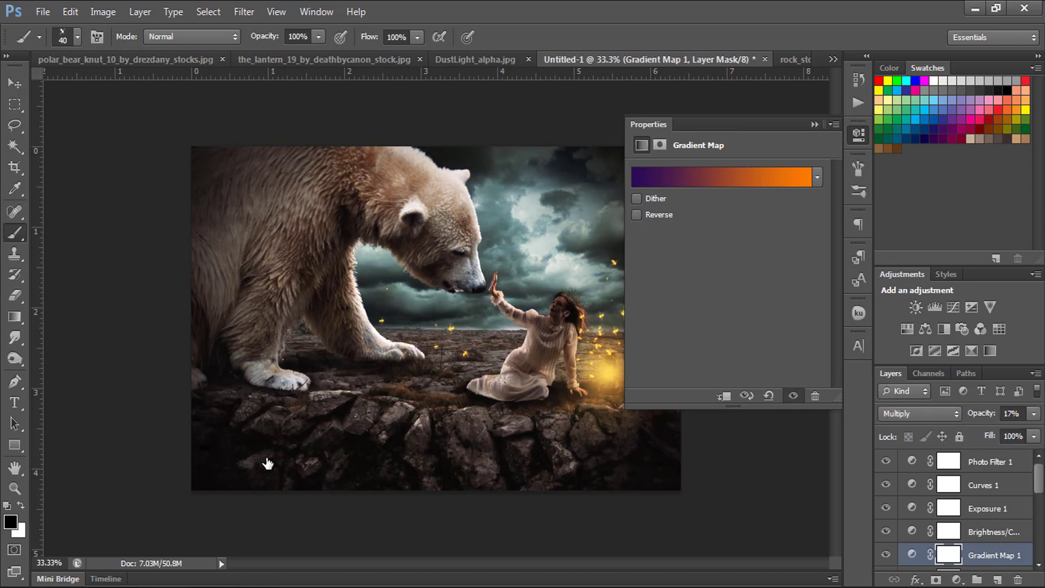
pyautogui.click(266, 463)
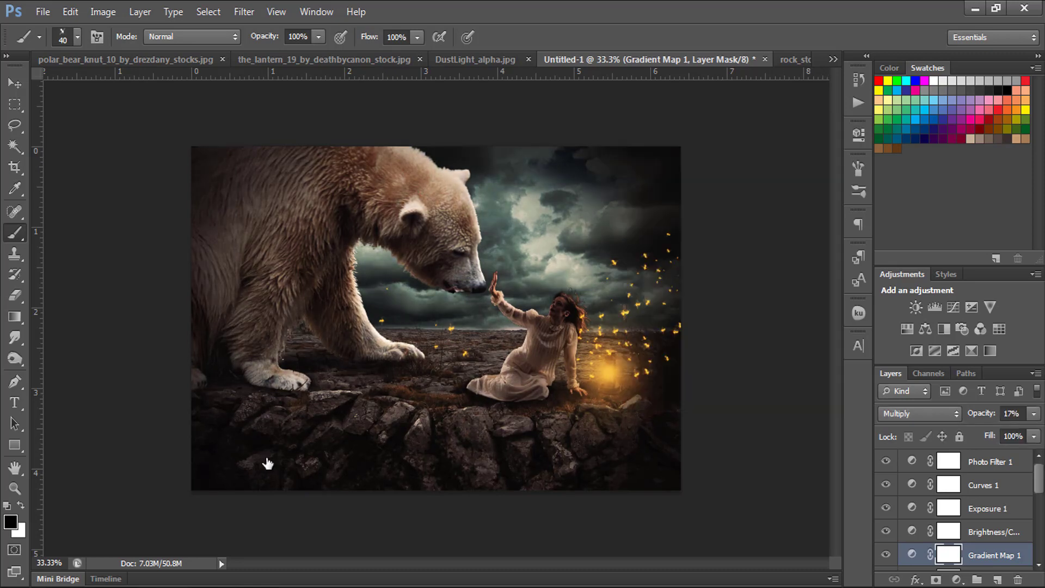
# Hide and re-show the Color Lookup grade to compare, then zoom into the canvas.
pyautogui.hotkey('ctrl', ',')
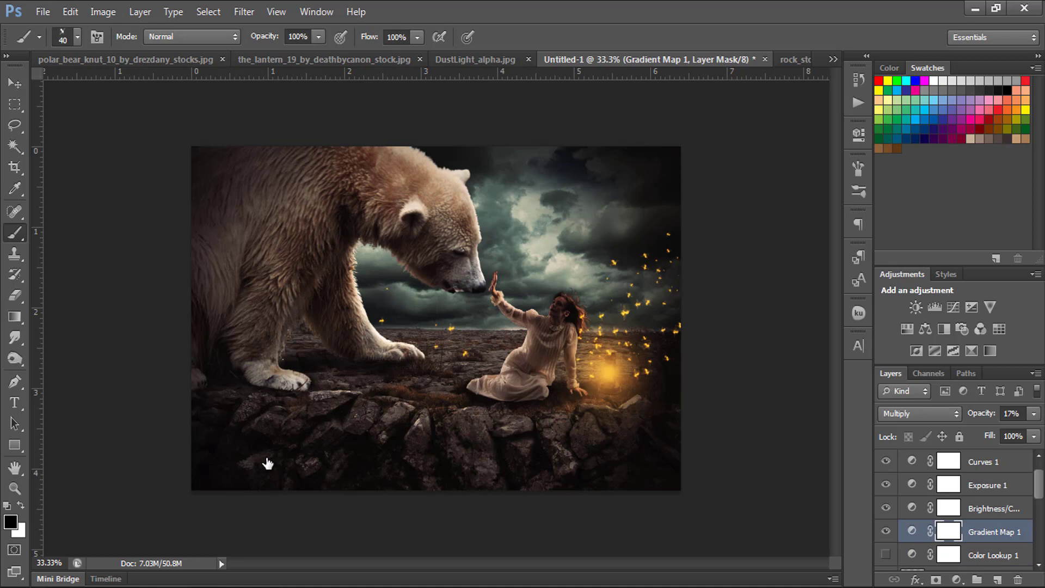
pyautogui.hotkey('ctrl', ',')
pyautogui.scroll(3, 266, 457)
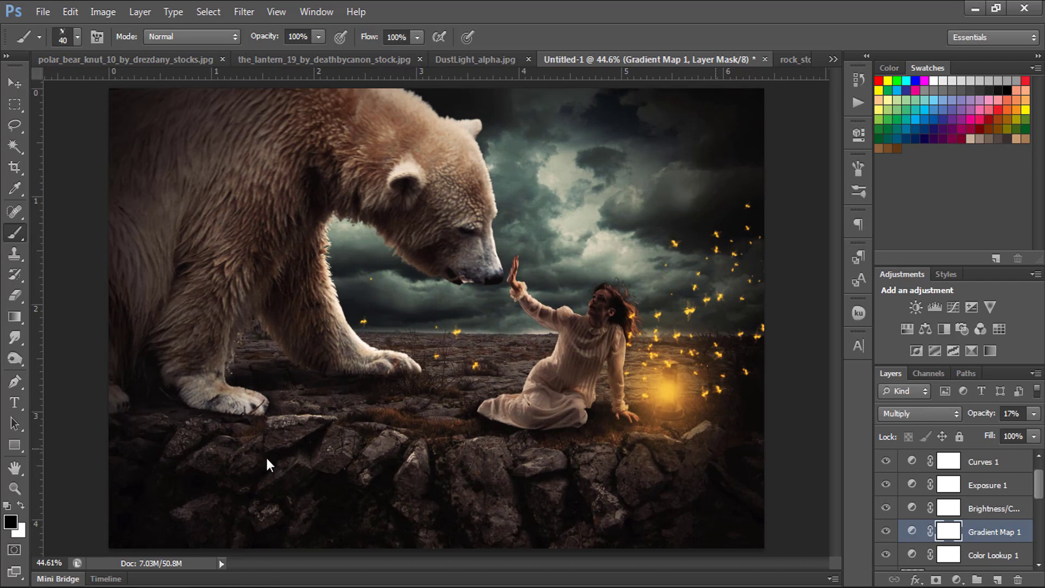